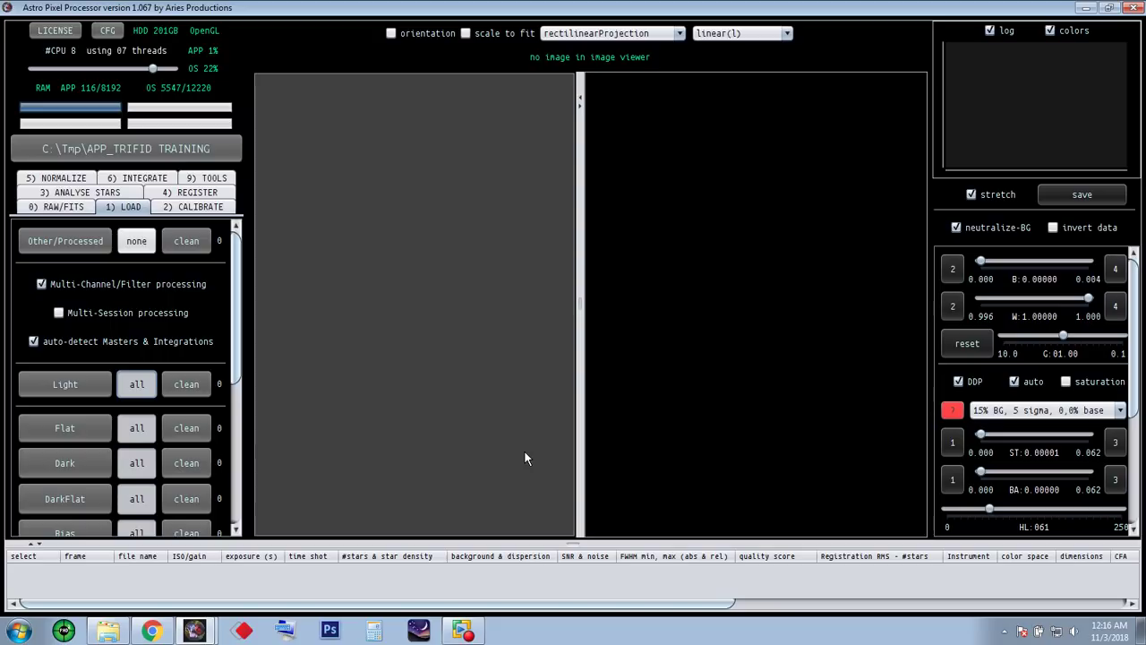
# - Switch to Chrome and view the Astro Pixel Processor homepage and the AstroBin image "My new Cen A, work in progress"
pyautogui.click(196, 631)
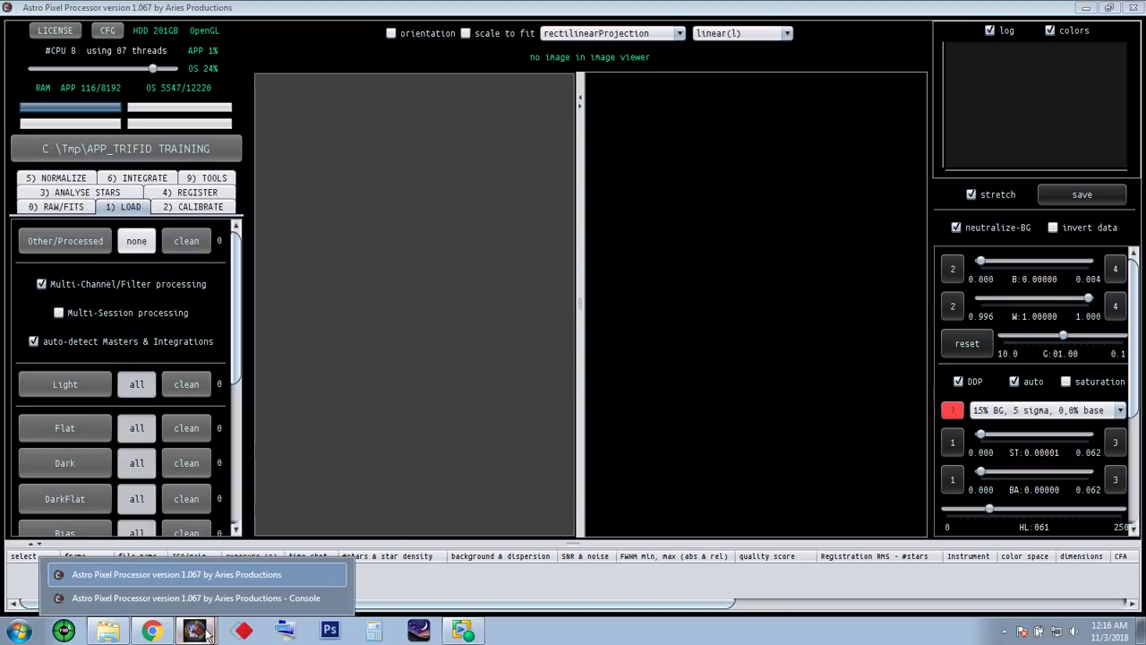
pyautogui.click(152, 631)
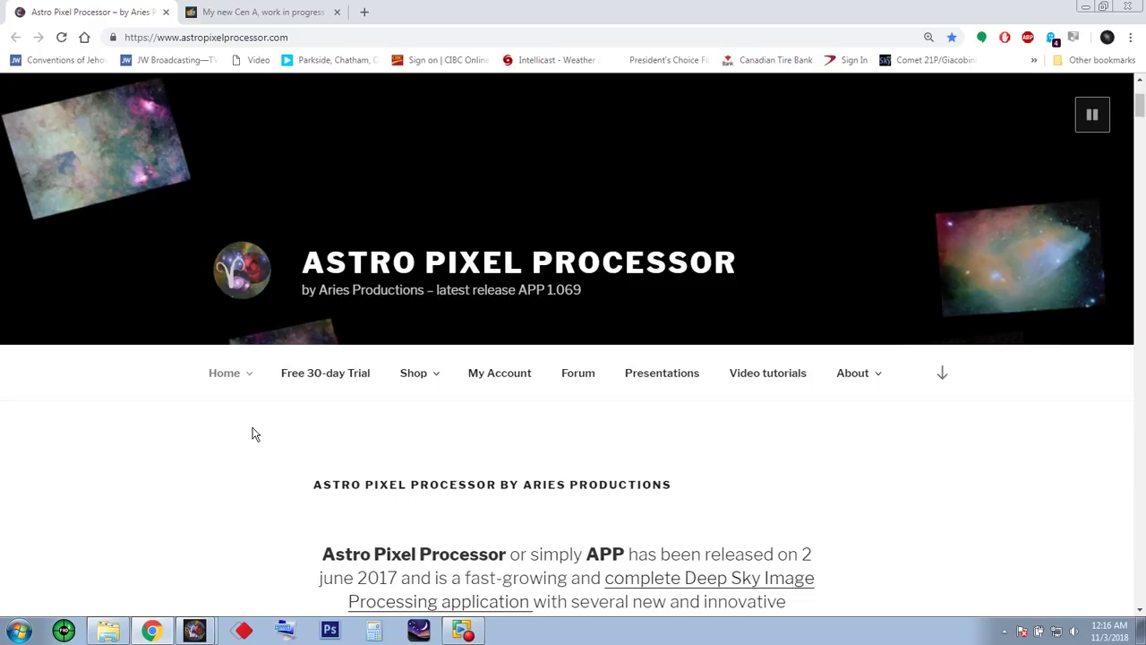
pyautogui.scroll(-1, 251, 434)
pyautogui.scroll(-3, 246, 430)
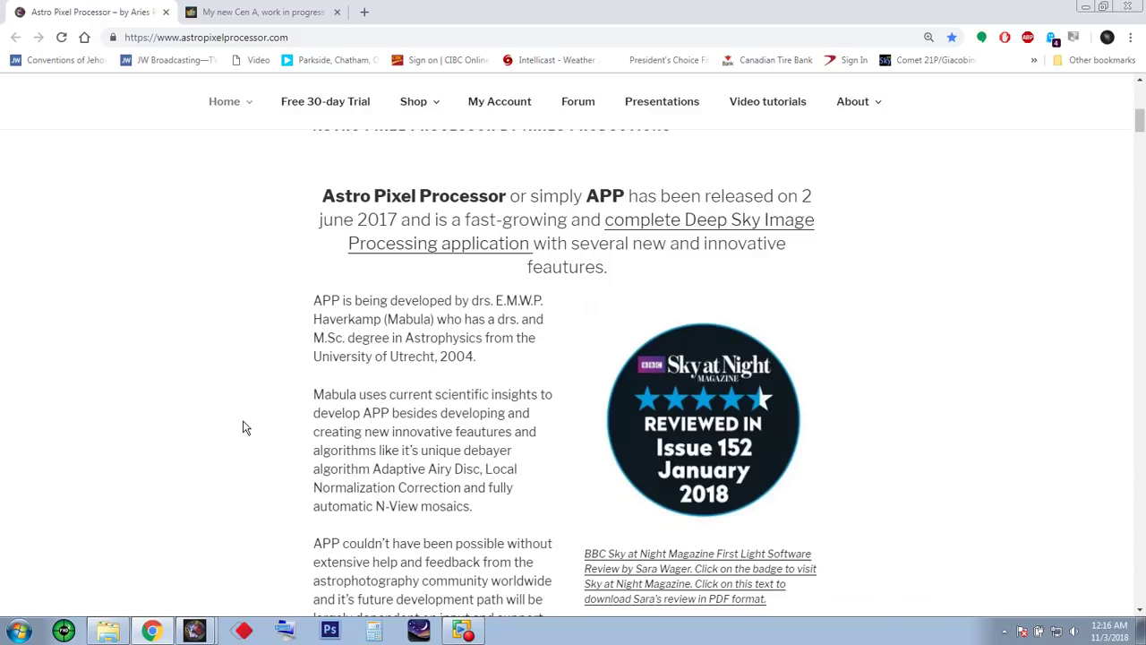
pyautogui.scroll(4, 242, 428)
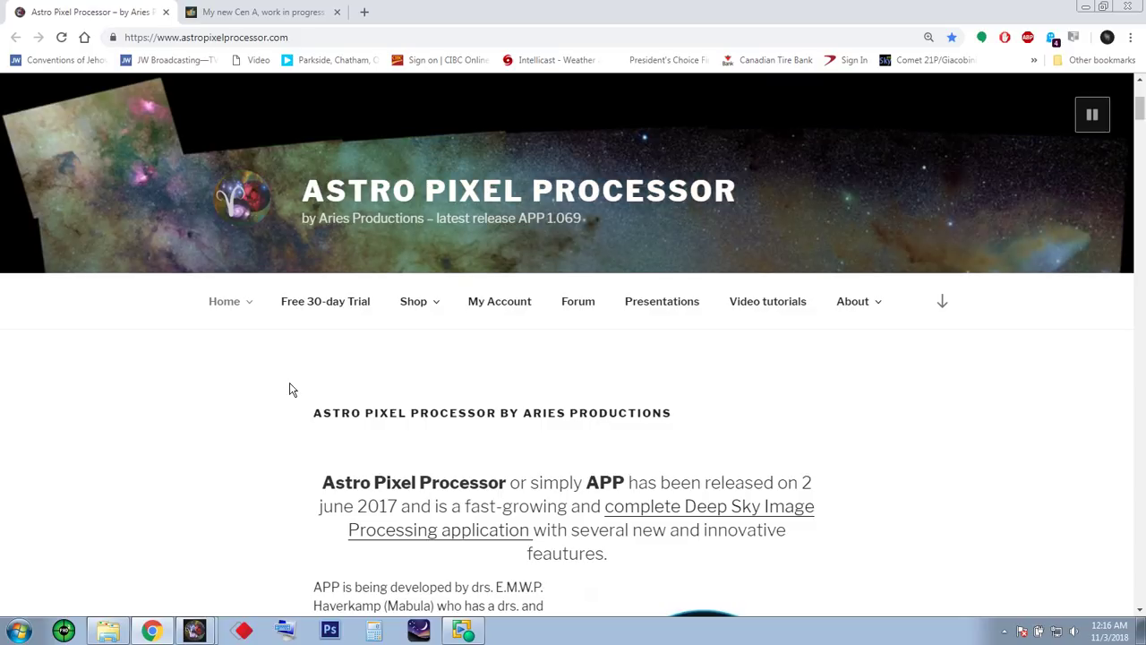
pyautogui.click(268, 12)
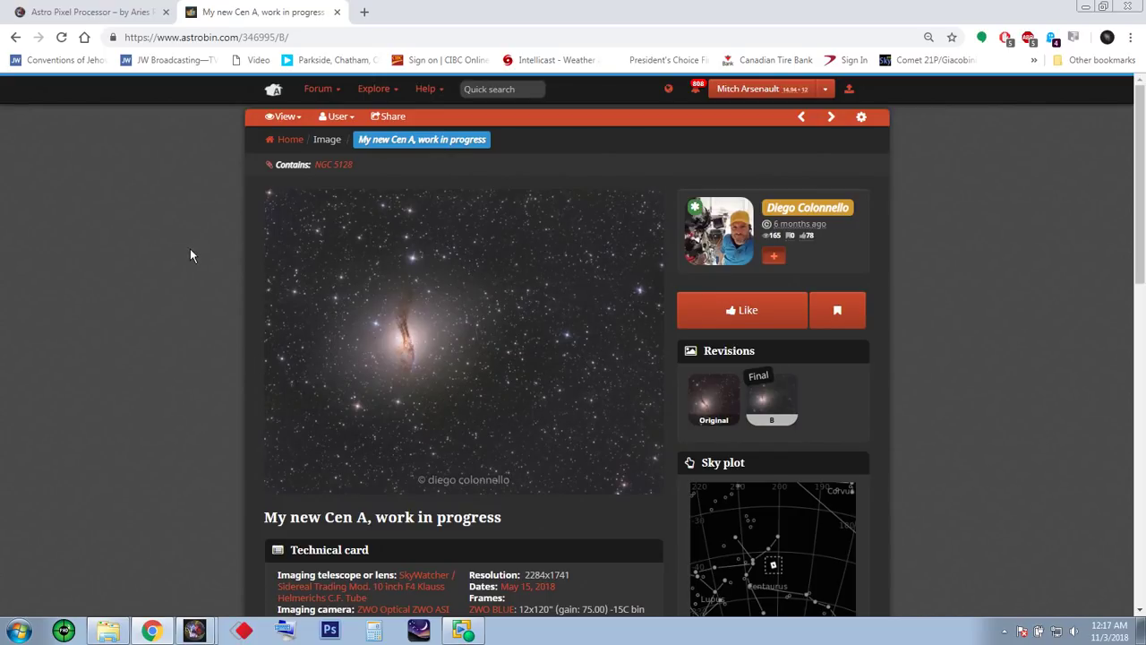
pyautogui.click(90, 12)
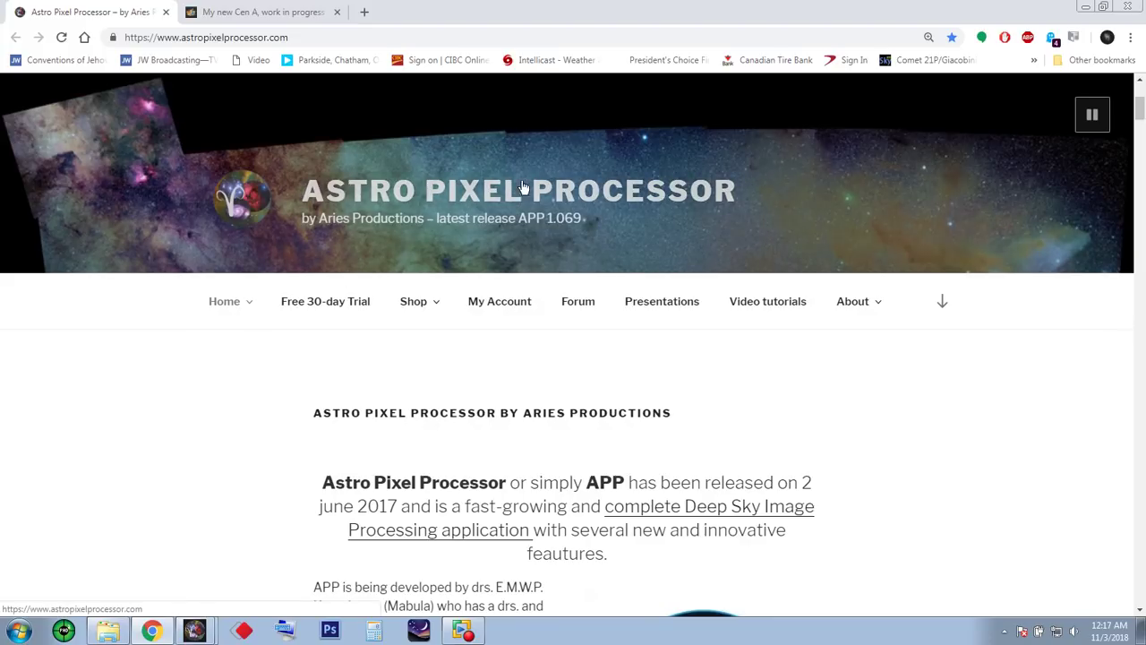
# - Browse the gallery of images made by APP users on the Astro Pixel Processor homepage
pyautogui.scroll(-9, 230, 396)
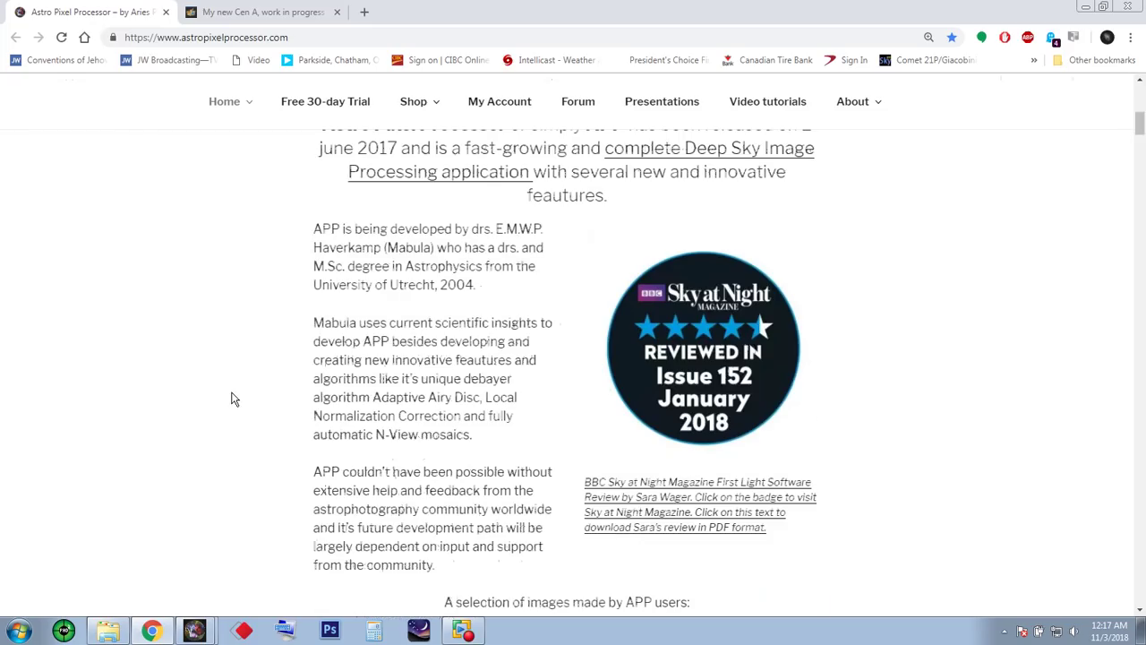
pyautogui.scroll(-10, 227, 400)
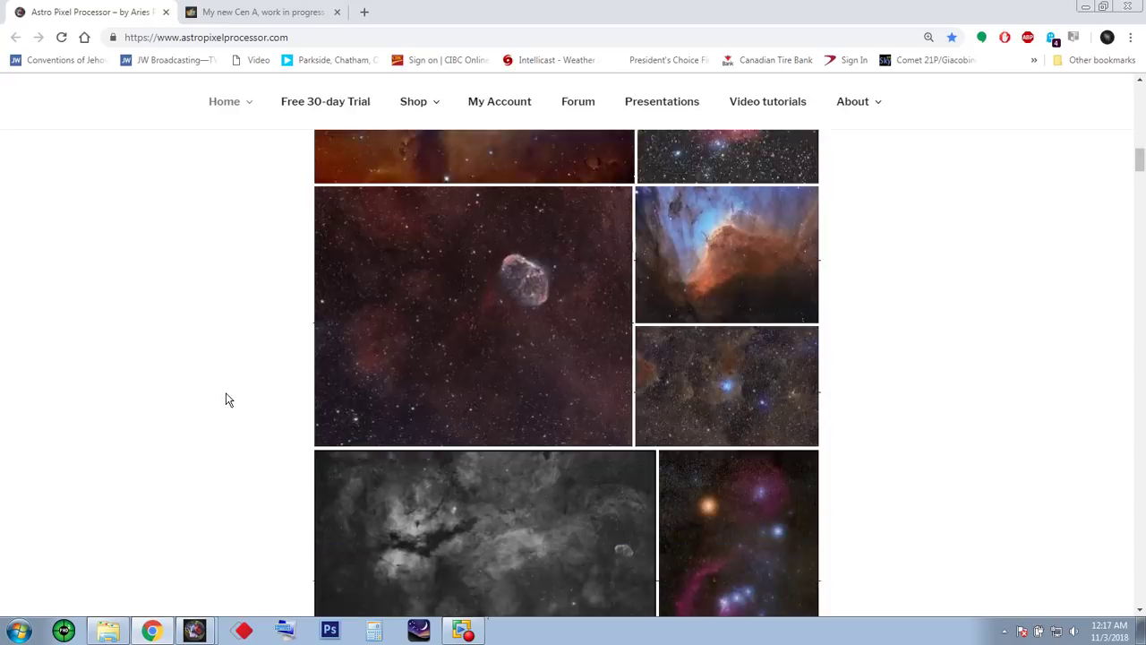
pyautogui.scroll(-6, 225, 402)
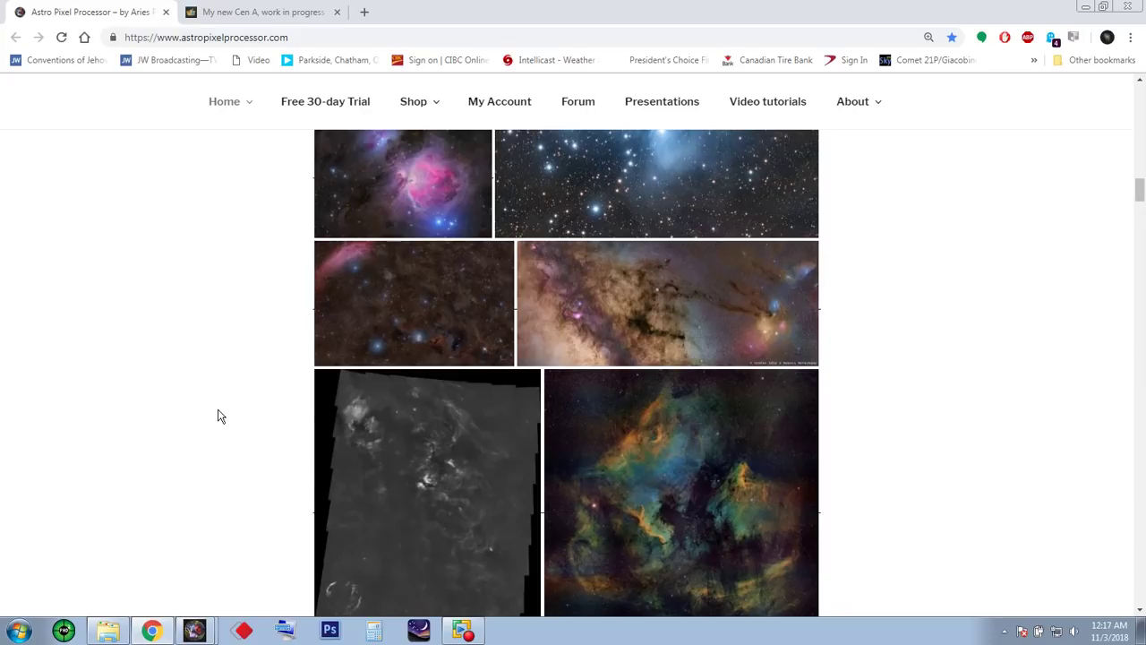
pyautogui.scroll(15, 221, 416)
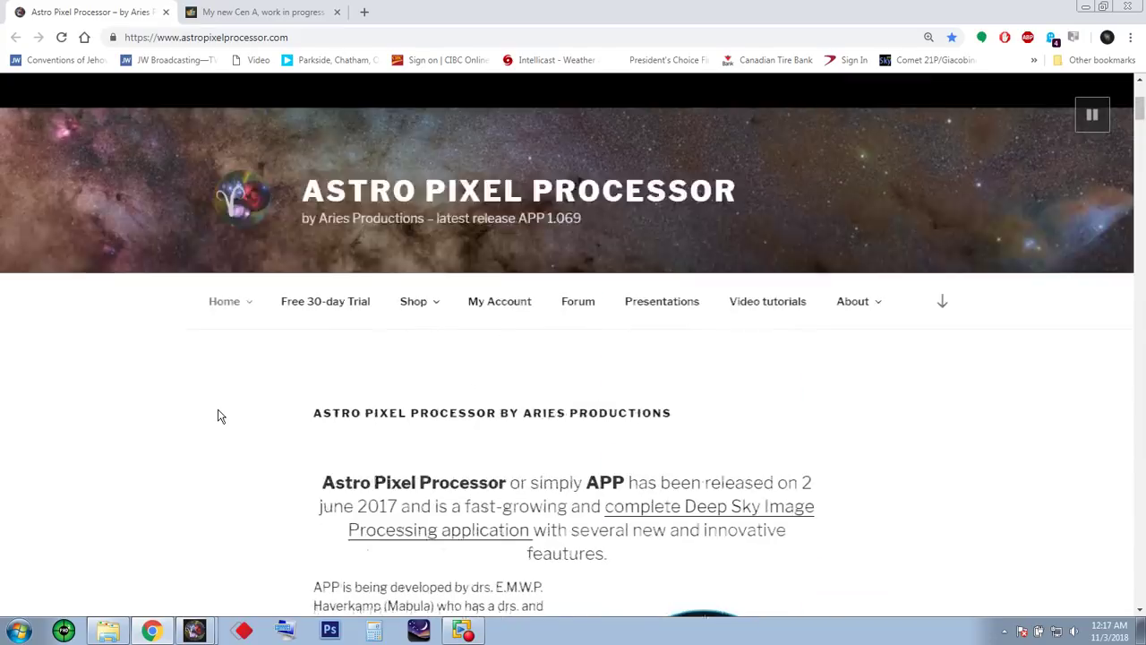
pyautogui.scroll(1, 221, 416)
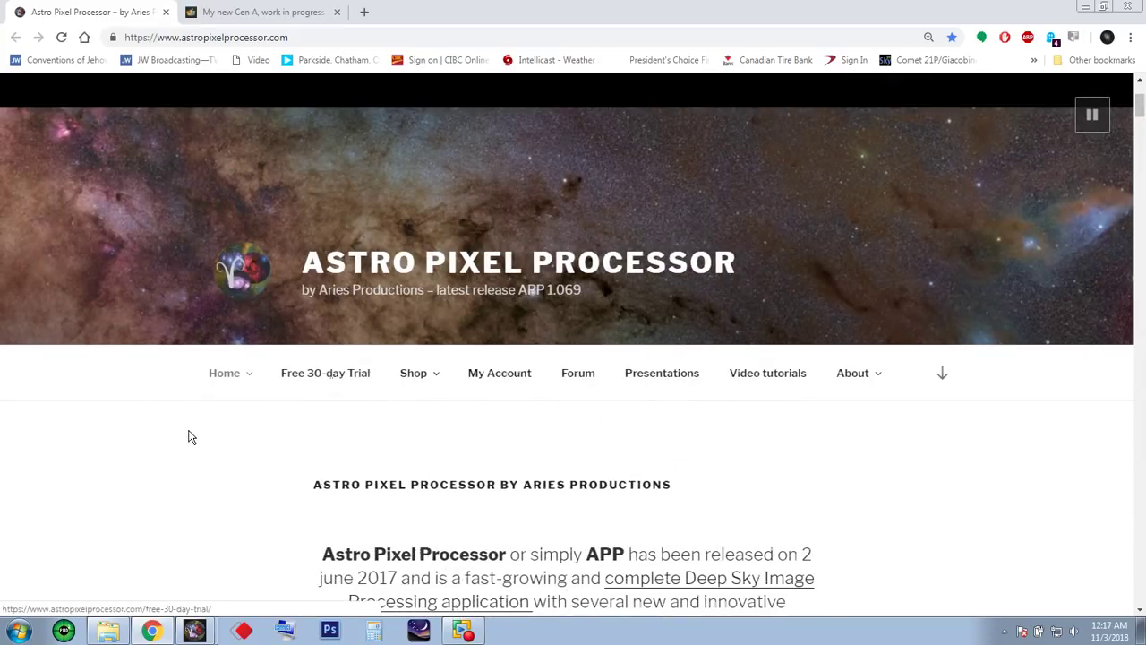
pyautogui.scroll(-2, 198, 423)
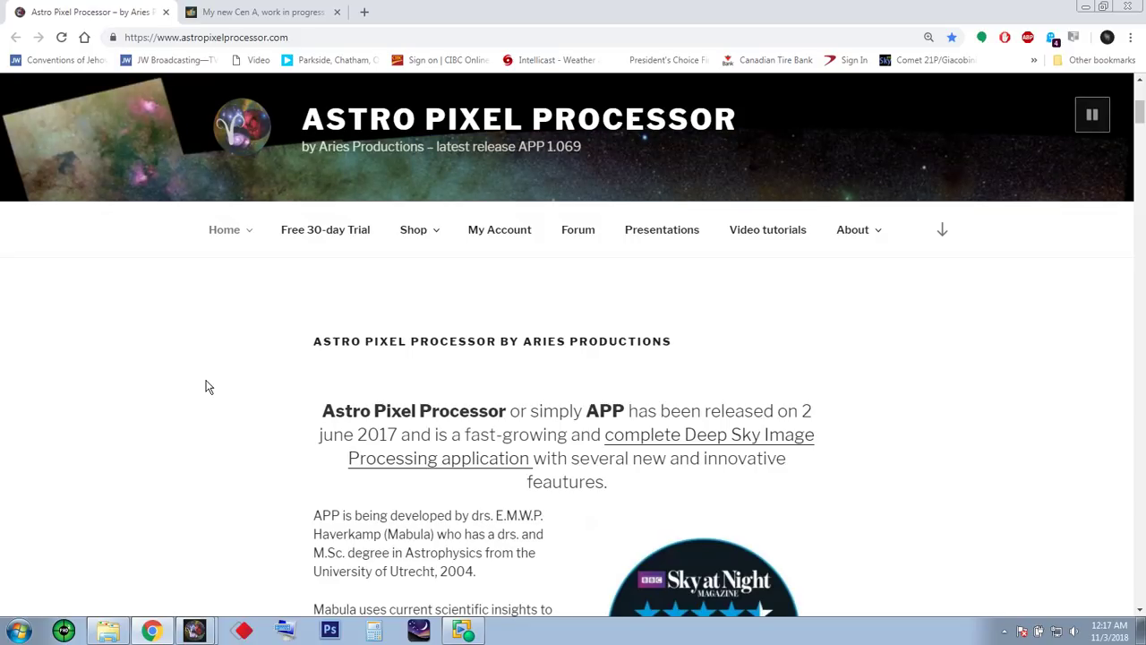
# - Switch back to Astro Pixel Processor and review the loading options for multi-channel processing, lights, calibration frames and masters
pyautogui.click(1086, 9)
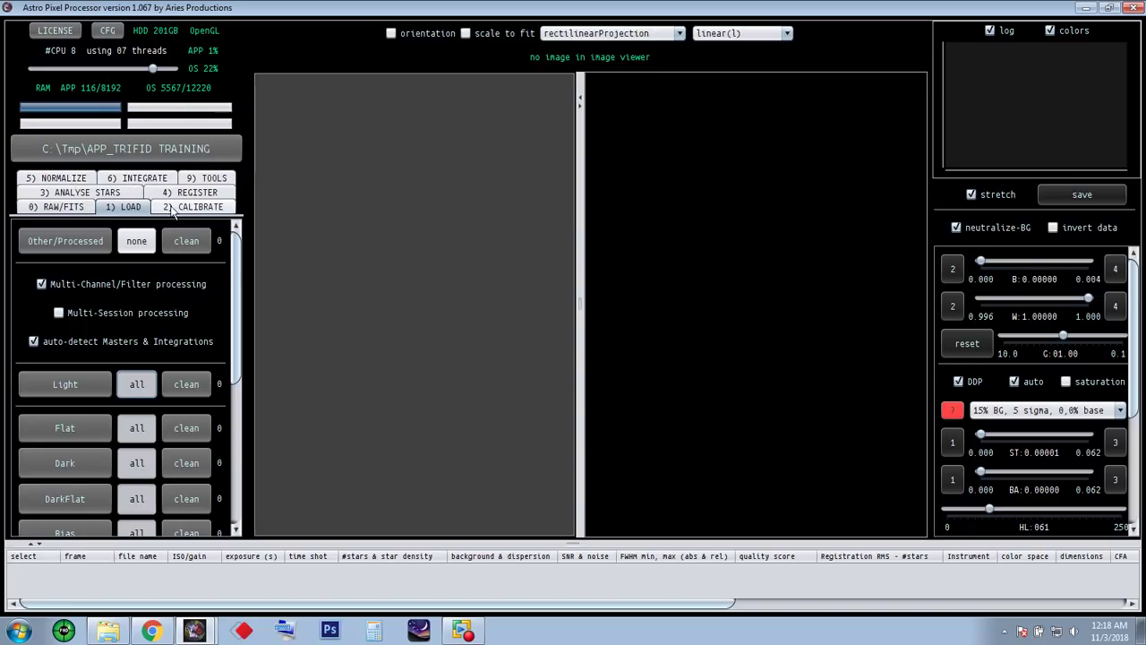
pyautogui.scroll(-2, 236, 254)
pyautogui.scroll(2, 236, 254)
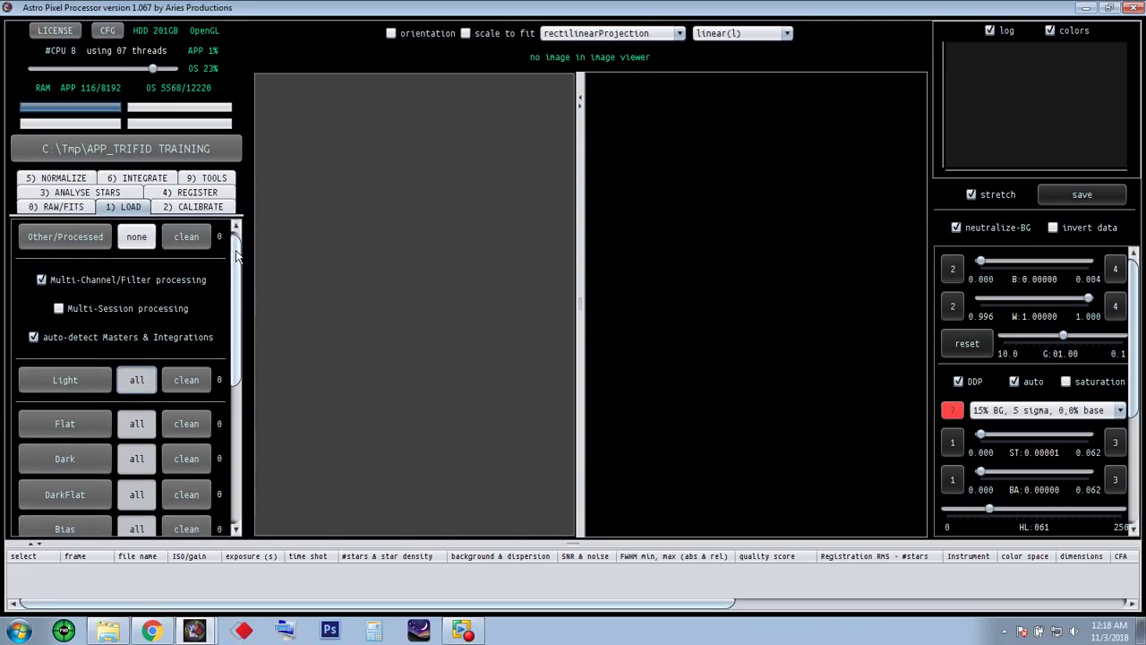
pyautogui.scroll(1, 236, 253)
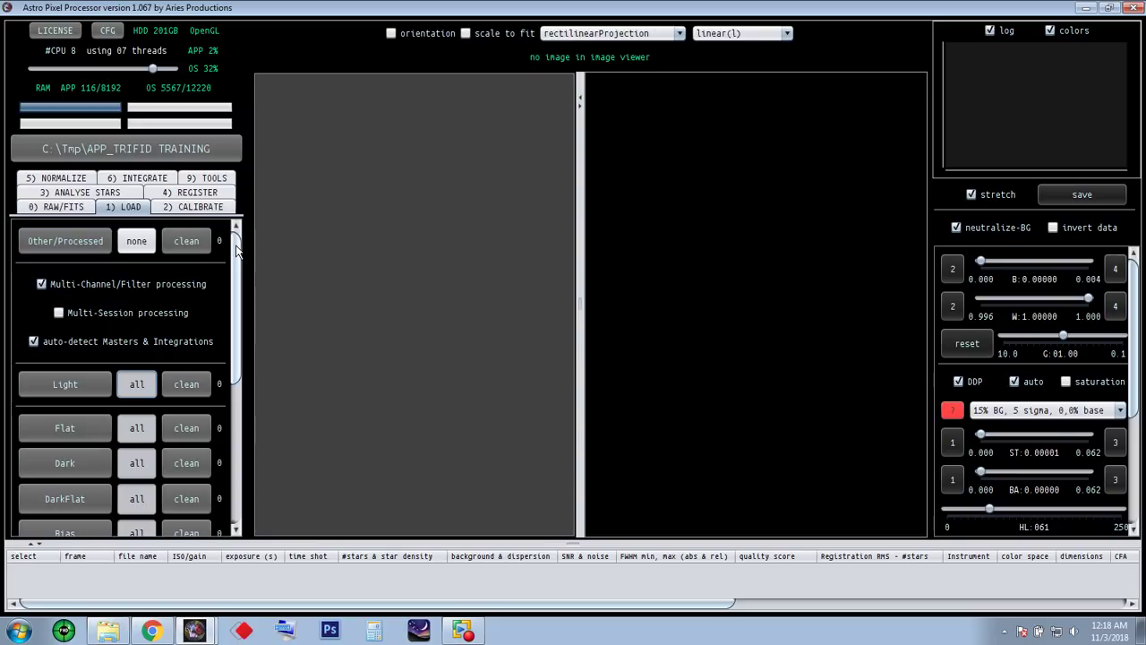
pyautogui.moveTo(238, 251); pyautogui.dragTo(237, 298)
pyautogui.scroll(2, 234, 271)
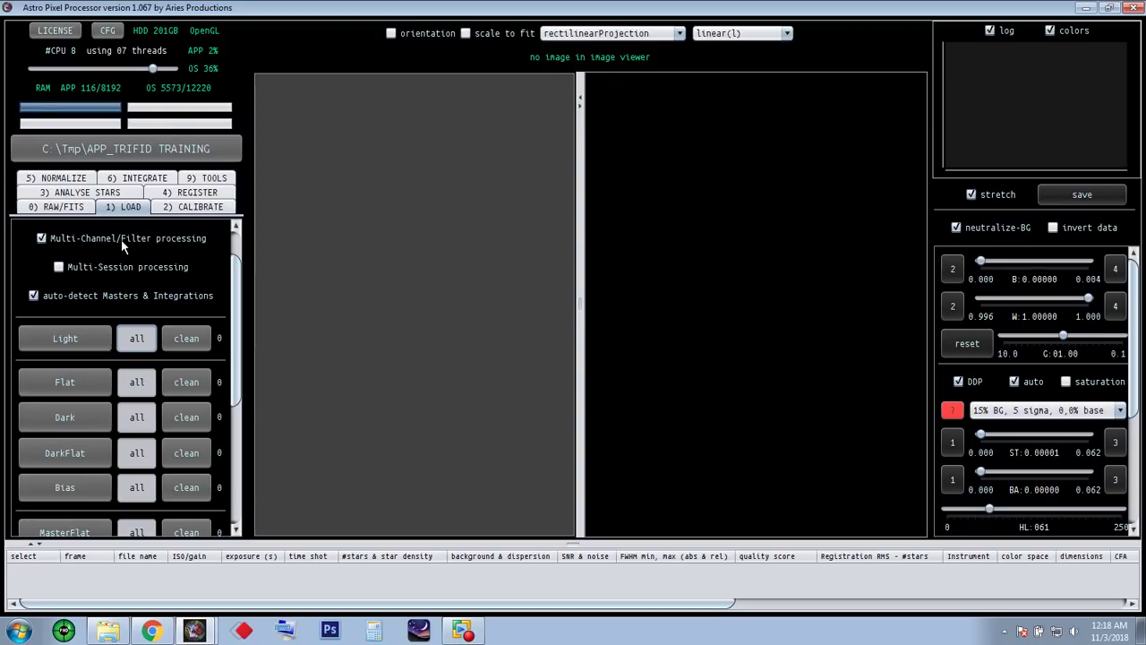
pyautogui.moveTo(185, 239)
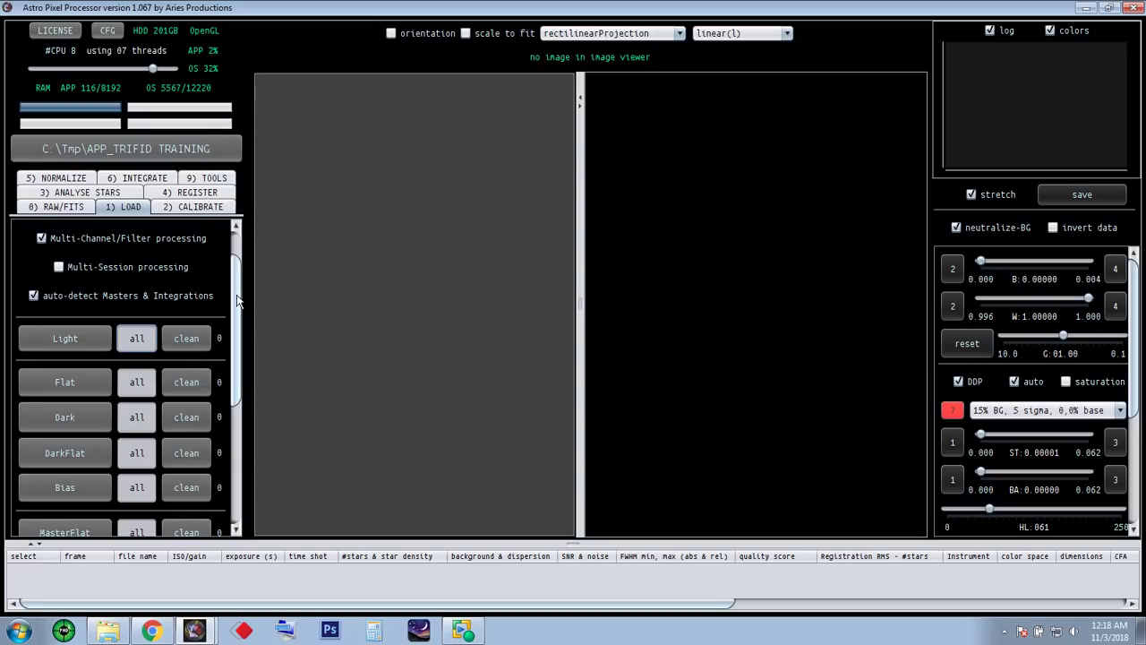
pyautogui.scroll(-1, 239, 314)
pyautogui.scroll(-1, 238, 320)
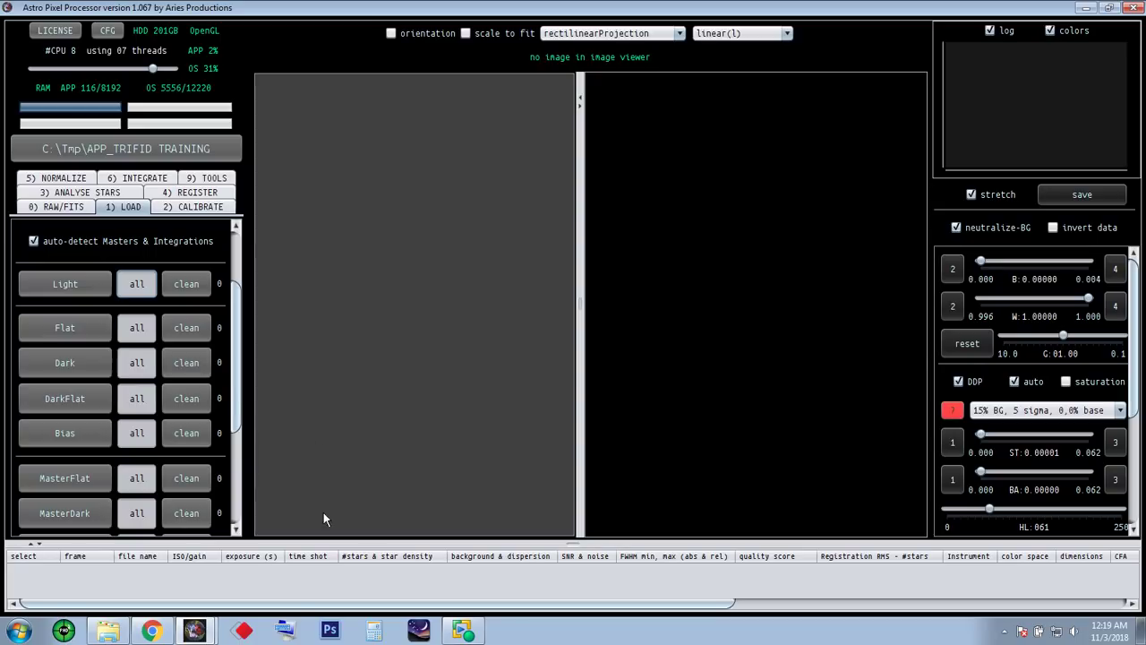
pyautogui.moveTo(570, 543); pyautogui.dragTo(466, 537)
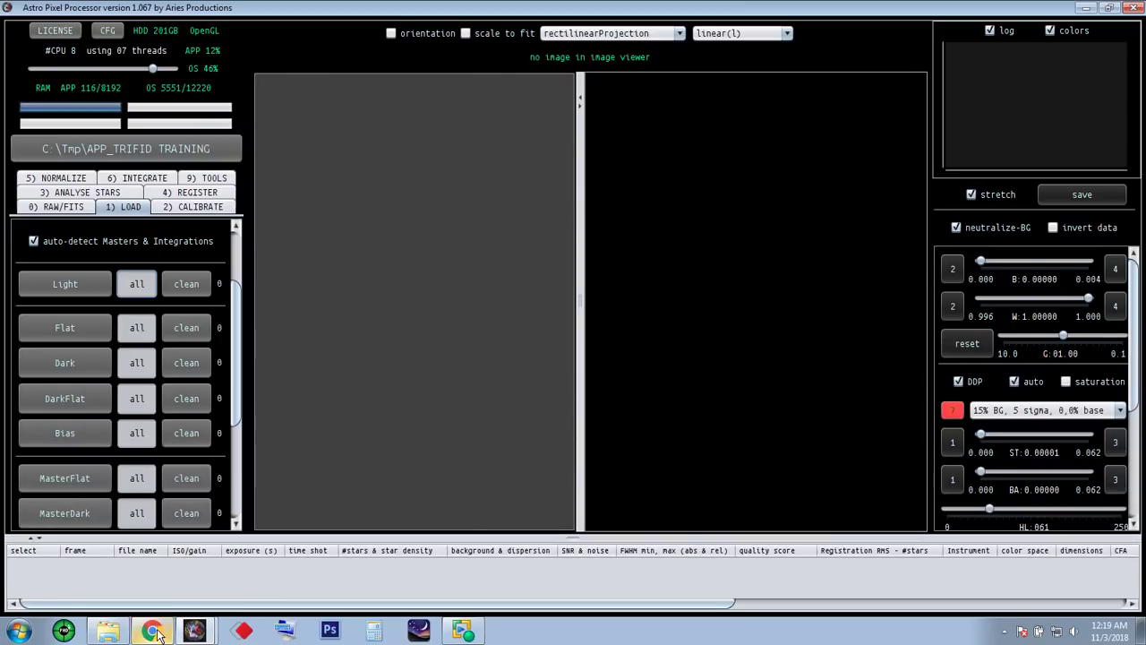
# - Bring up the console window to view the processing log, reposition it, and minimize it again
pyautogui.click(194, 631)
pyautogui.click(186, 599)
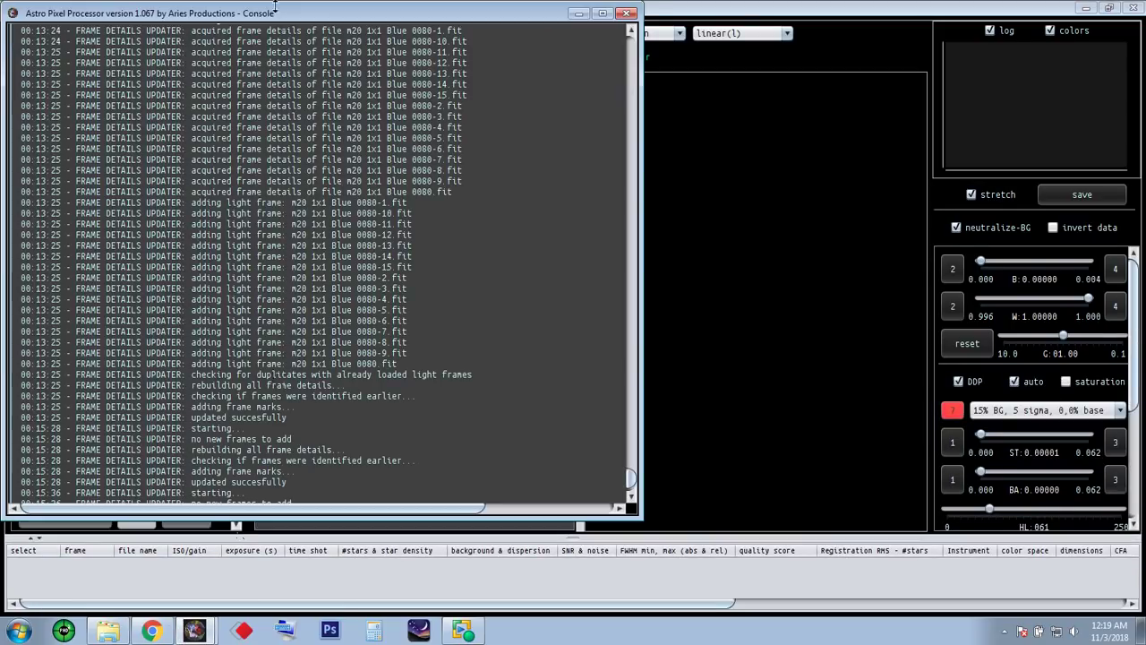
pyautogui.moveTo(280, 15); pyautogui.dragTo(466, 26)
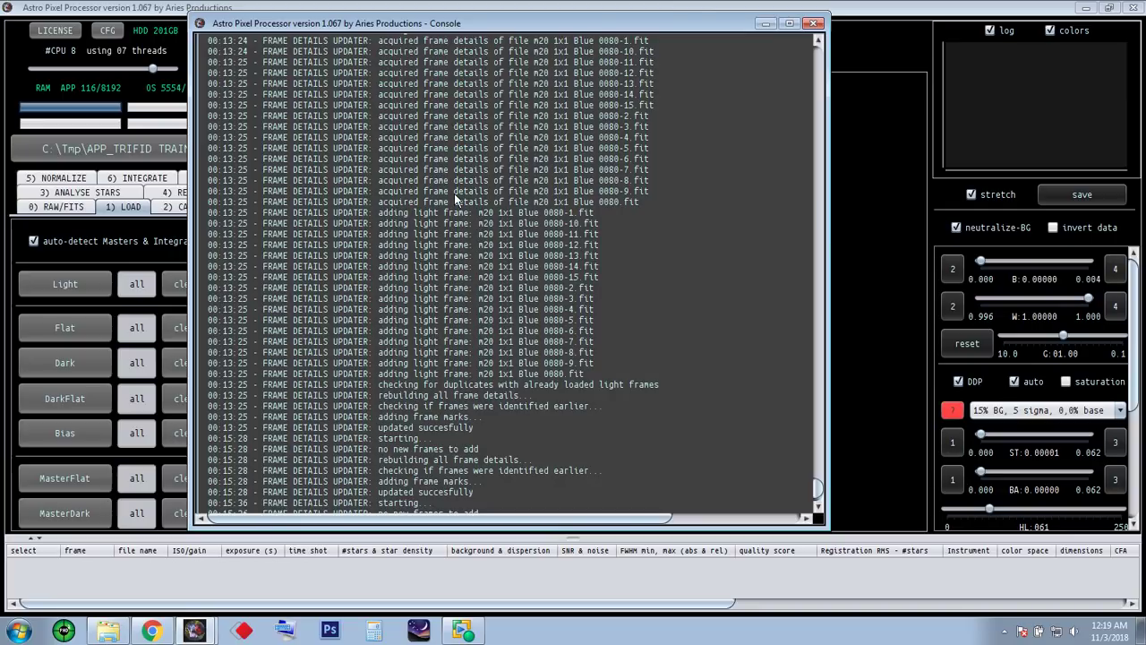
pyautogui.click(767, 24)
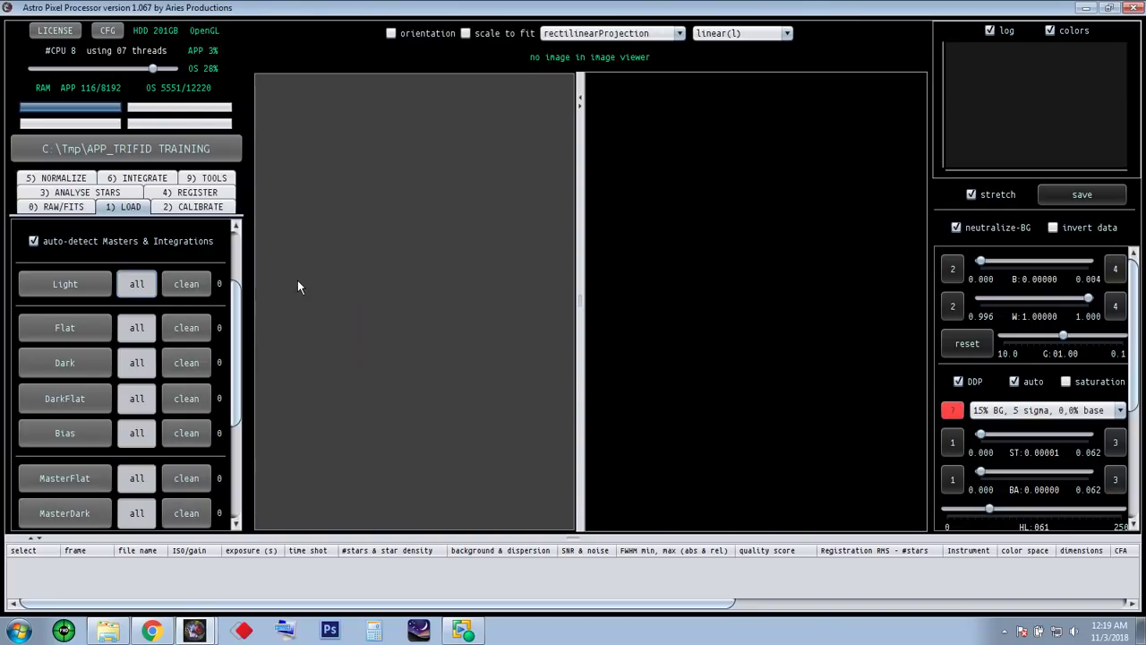
# - Load all the m20 1x1 Red light frames from the Red folder and assign them to the Red channel
pyautogui.click(81, 289)
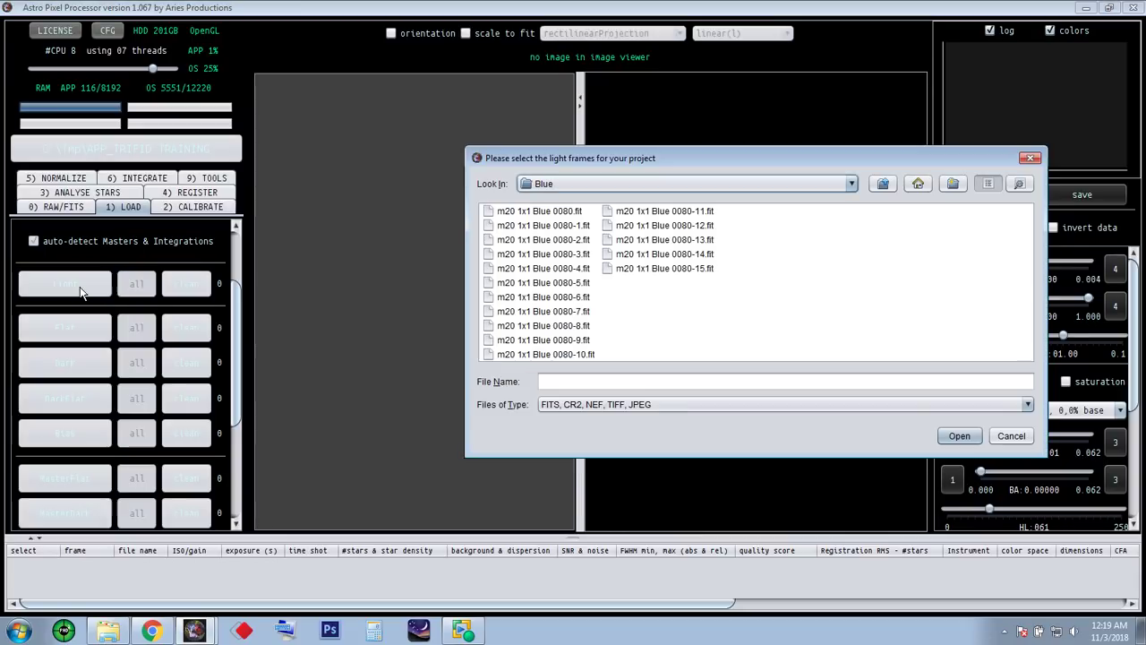
pyautogui.moveTo(571, 156); pyautogui.dragTo(444, 141)
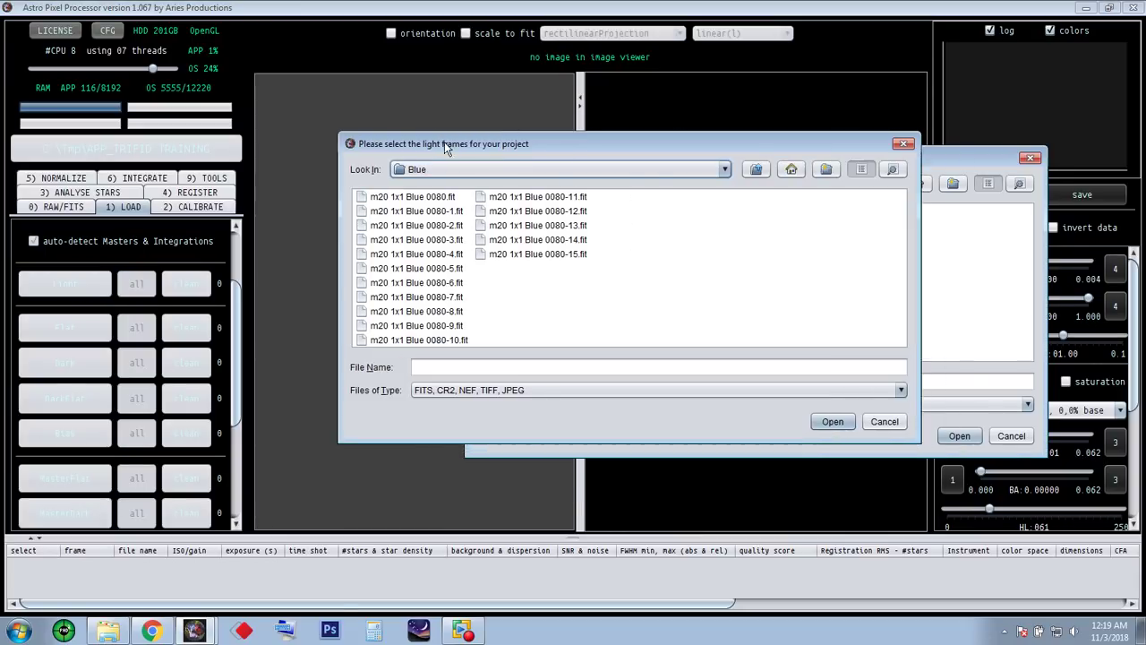
pyautogui.click(757, 168)
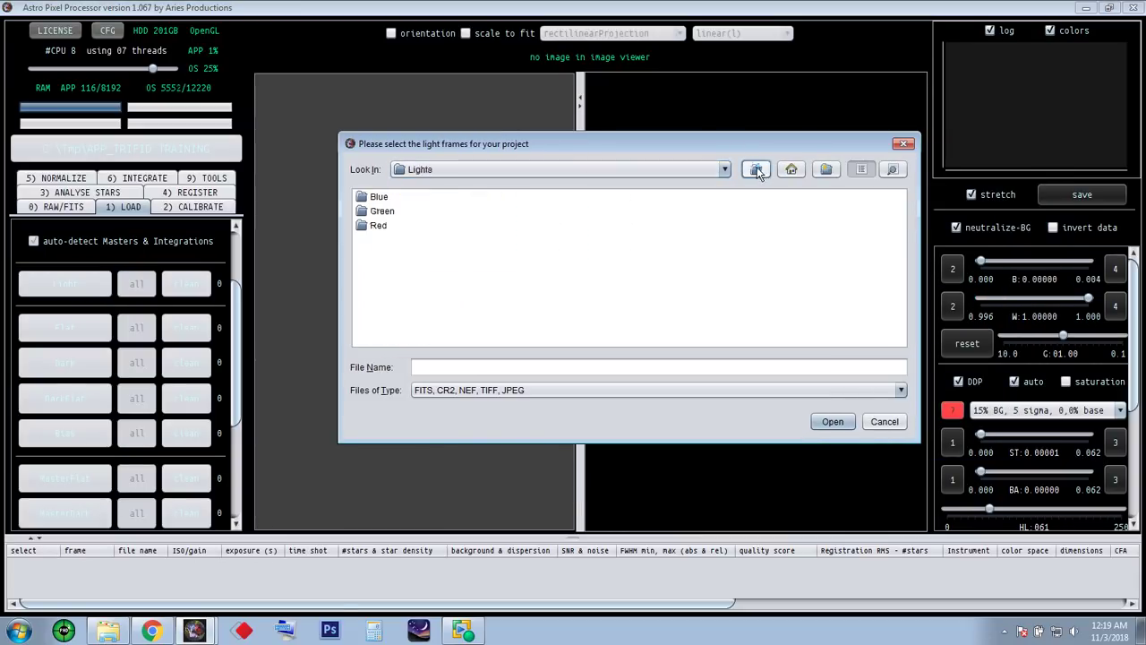
pyautogui.doubleClick(378, 224)
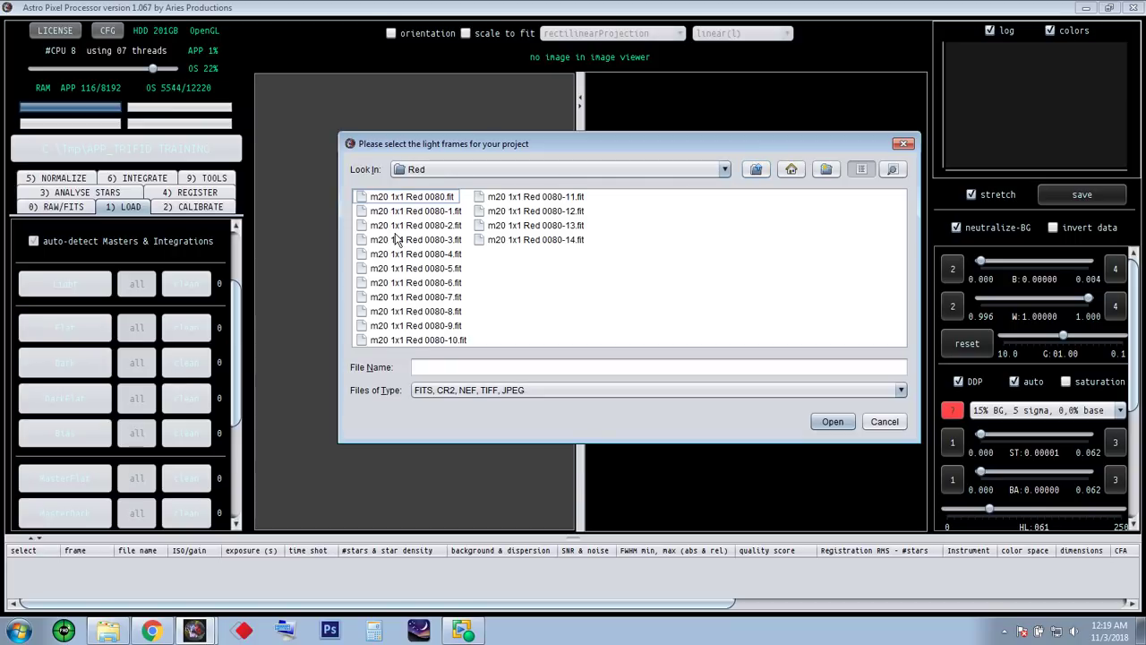
pyautogui.click(407, 198)
pyautogui.hotkey('ctrl', 'a')
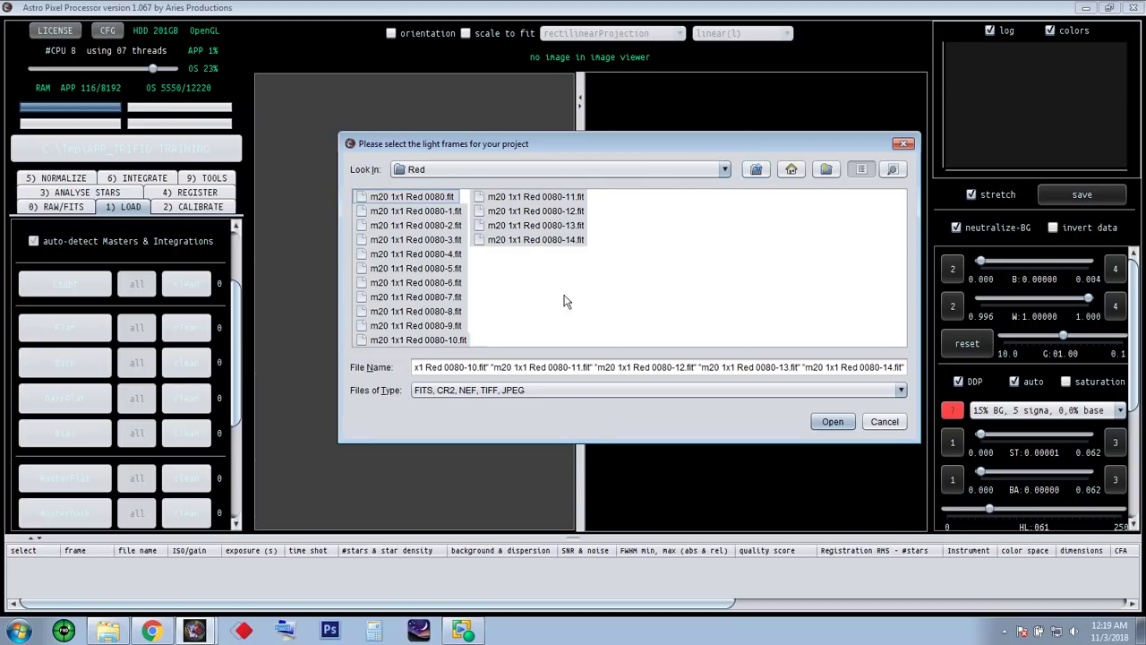
pyautogui.click(833, 421)
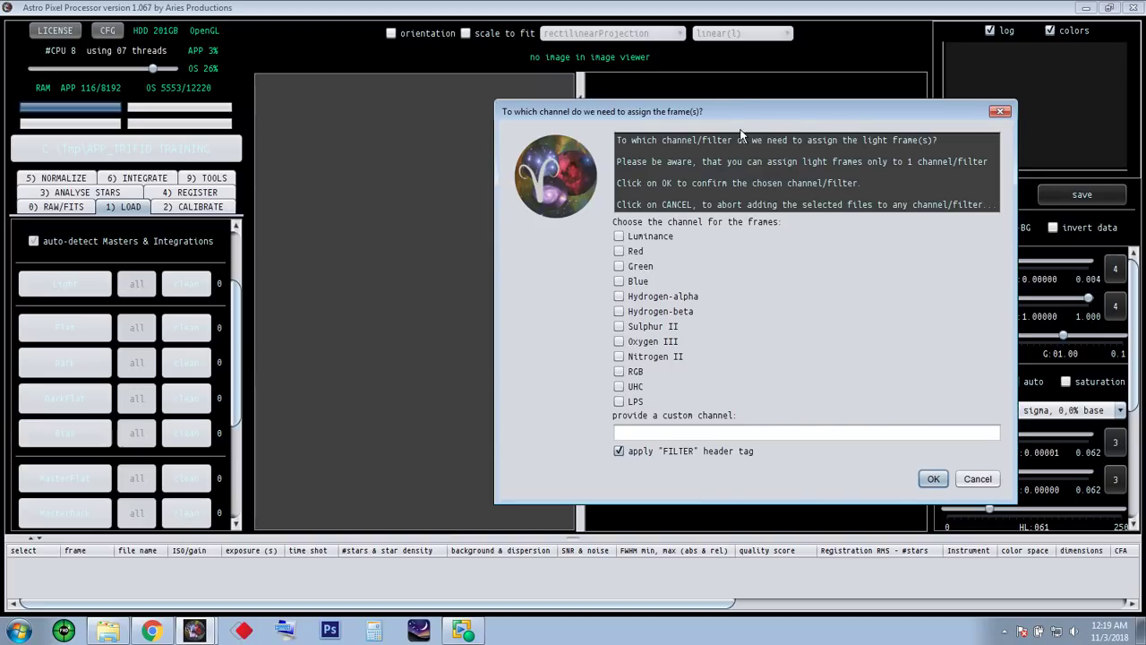
pyautogui.moveTo(736, 110); pyautogui.dragTo(499, 76)
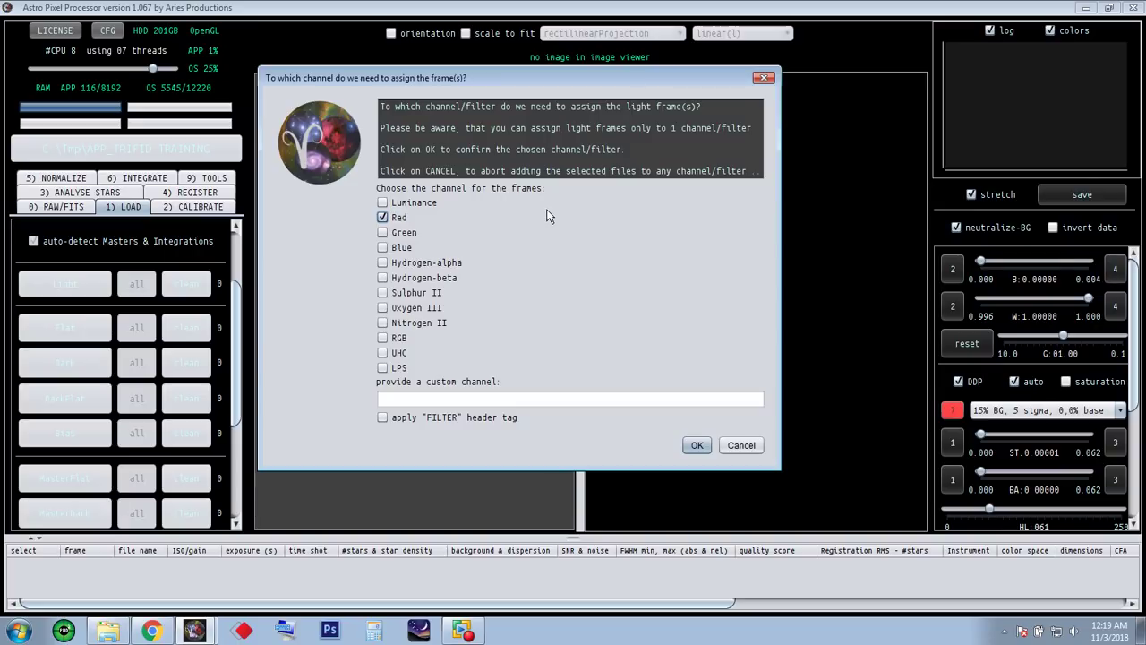
pyautogui.click(696, 445)
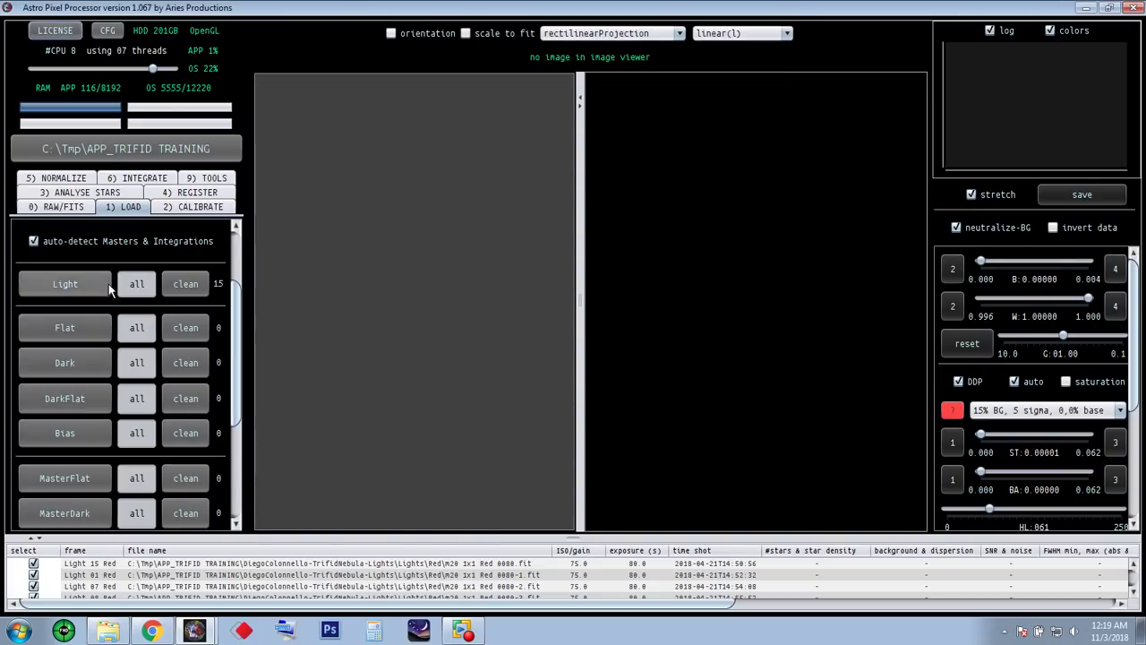
# - Load all the m20 1x1 Green light frames from the Green folder and assign them to the Green channel
pyautogui.click(80, 289)
pyautogui.moveTo(608, 165); pyautogui.dragTo(519, 125)
pyautogui.click(795, 142)
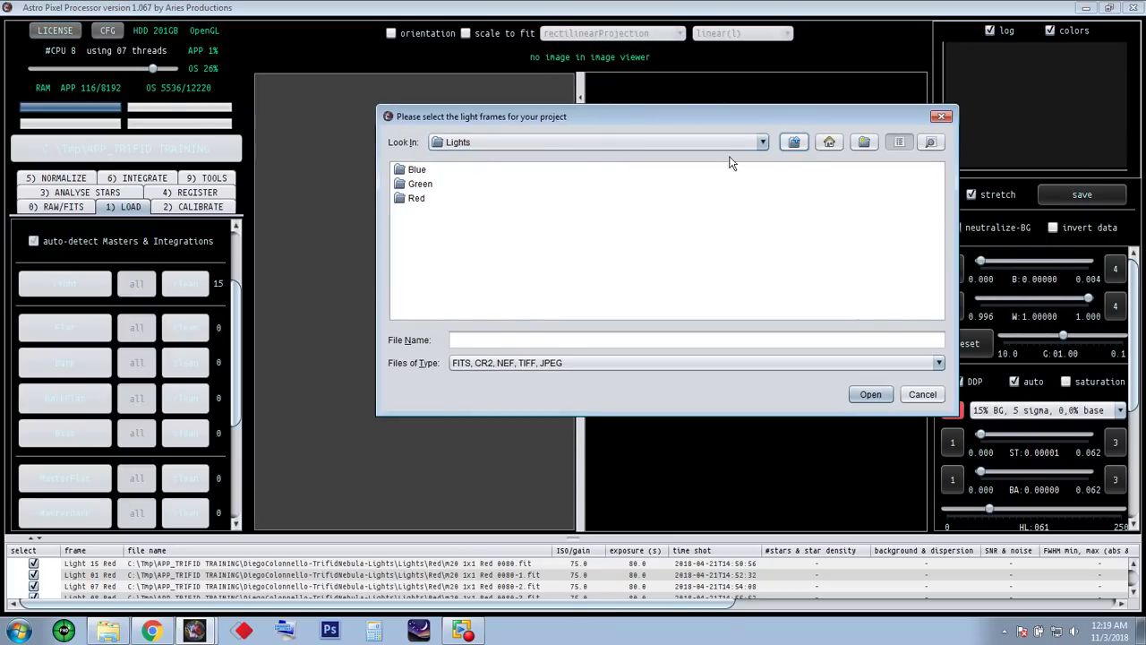
pyautogui.doubleClick(427, 184)
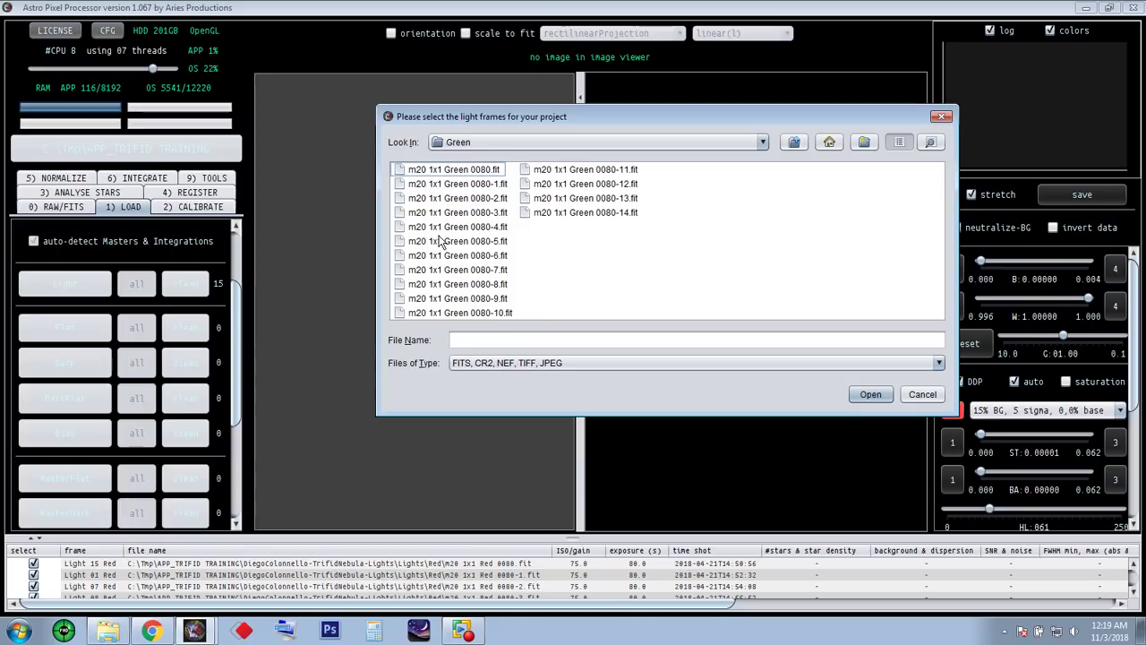
pyautogui.click(434, 170)
pyautogui.hotkey('ctrl', 'a')
pyautogui.click(871, 394)
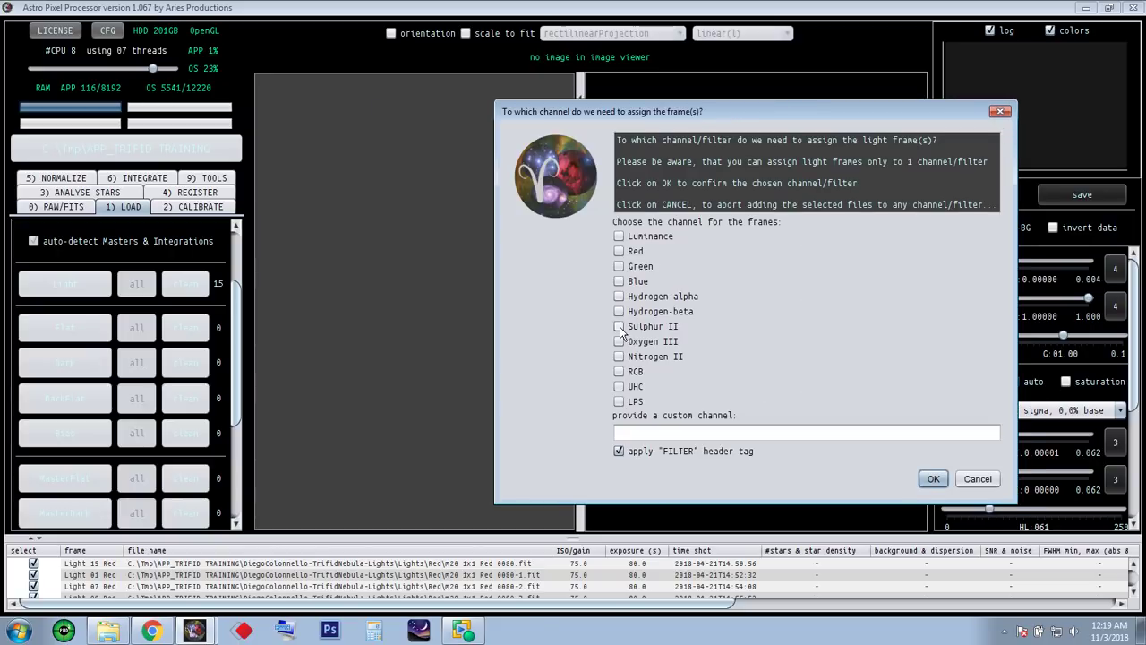
pyautogui.click(619, 266)
pyautogui.click(933, 478)
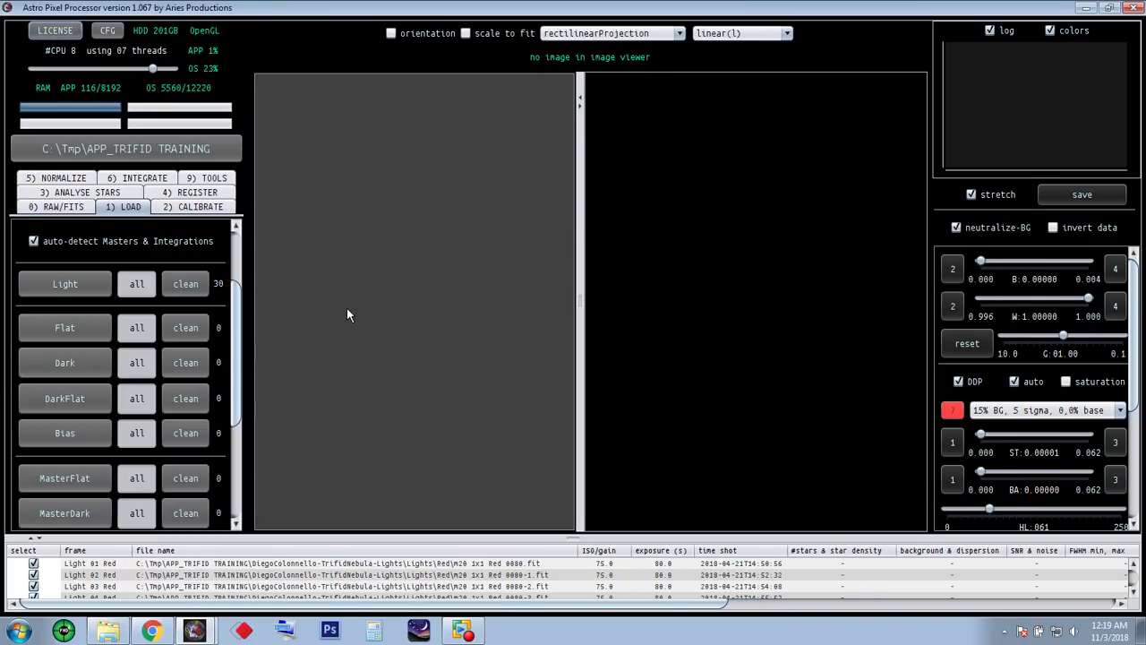
# - Load all the m20 1x1 Blue light frames from the Blue folder and assign them to the Blue channel
pyautogui.click(71, 283)
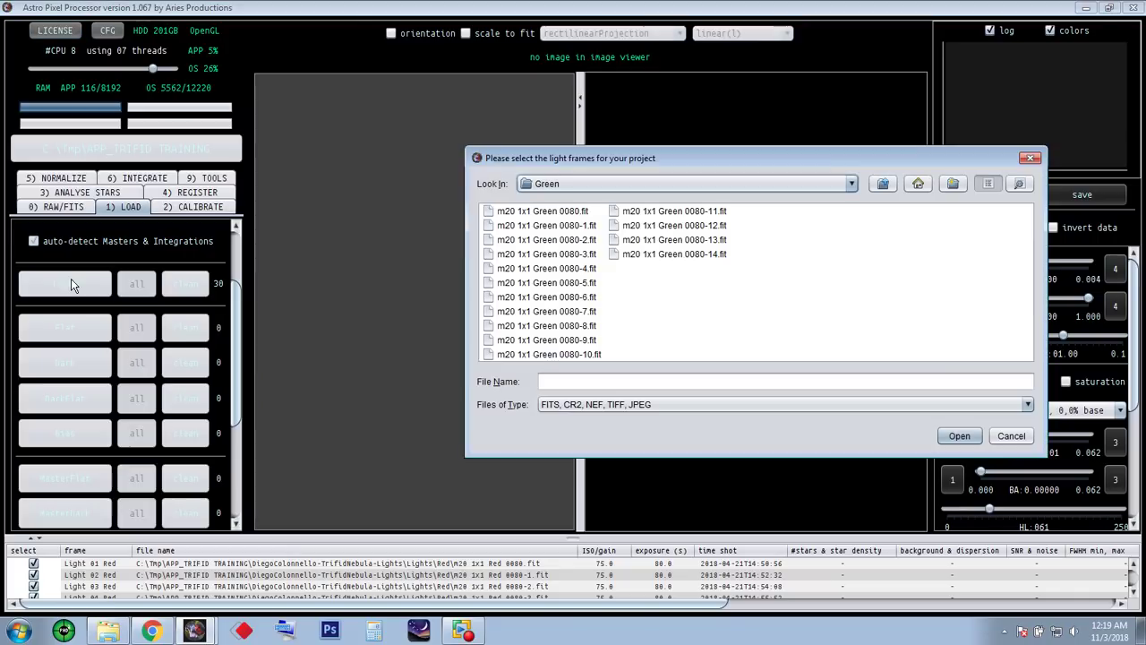
pyautogui.moveTo(811, 164); pyautogui.dragTo(631, 115)
pyautogui.click(704, 135)
pyautogui.doubleClick(326, 162)
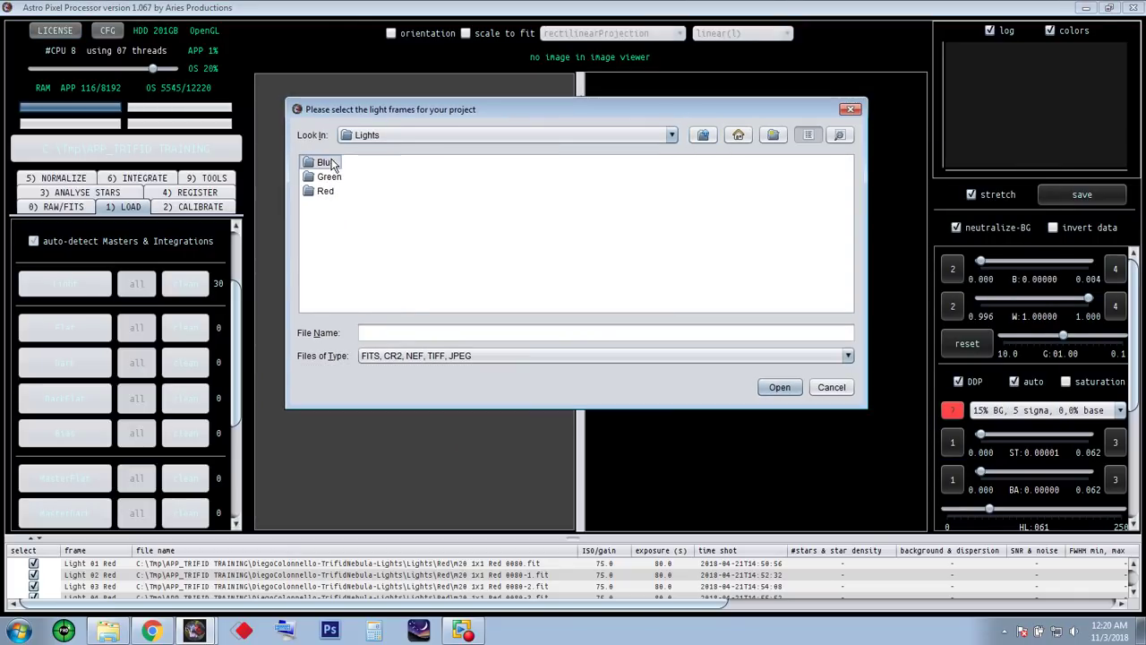
pyautogui.hotkey('ctrl', 'a')
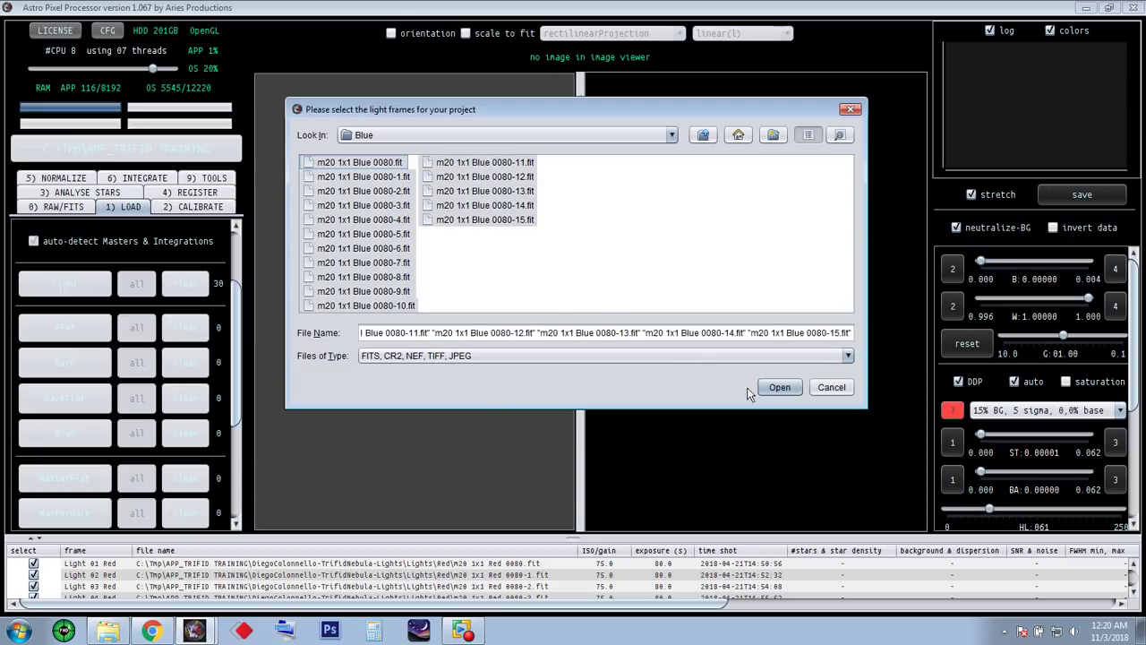
pyautogui.click(780, 386)
pyautogui.moveTo(713, 112); pyautogui.dragTo(451, 71)
pyautogui.click(368, 240)
pyautogui.click(356, 409)
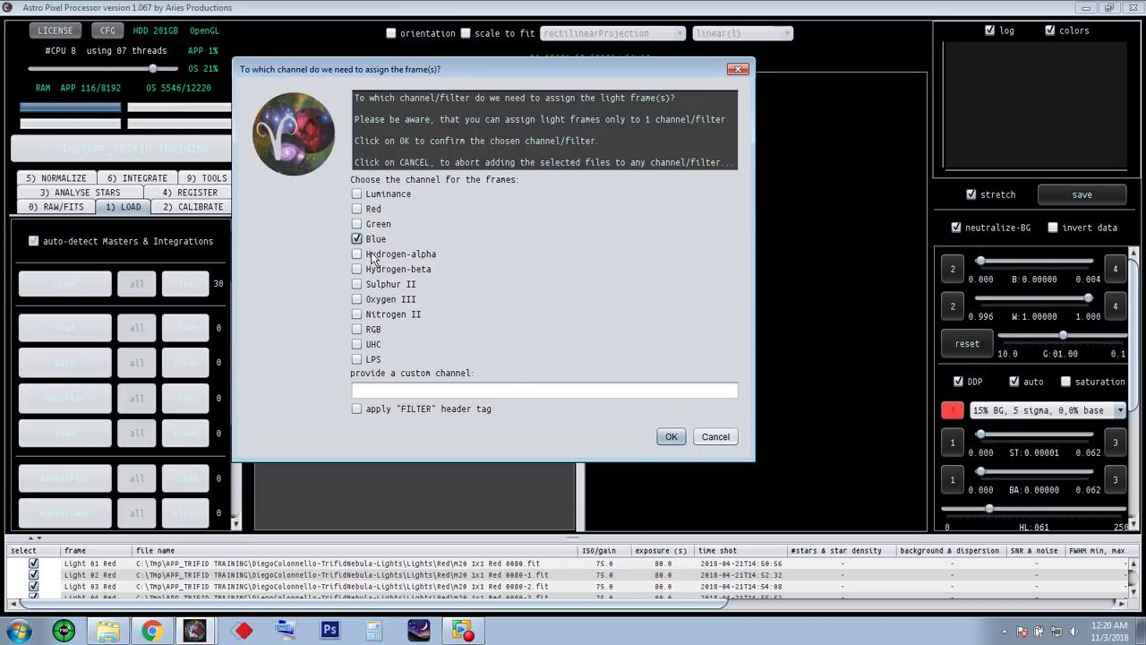
pyautogui.click(669, 436)
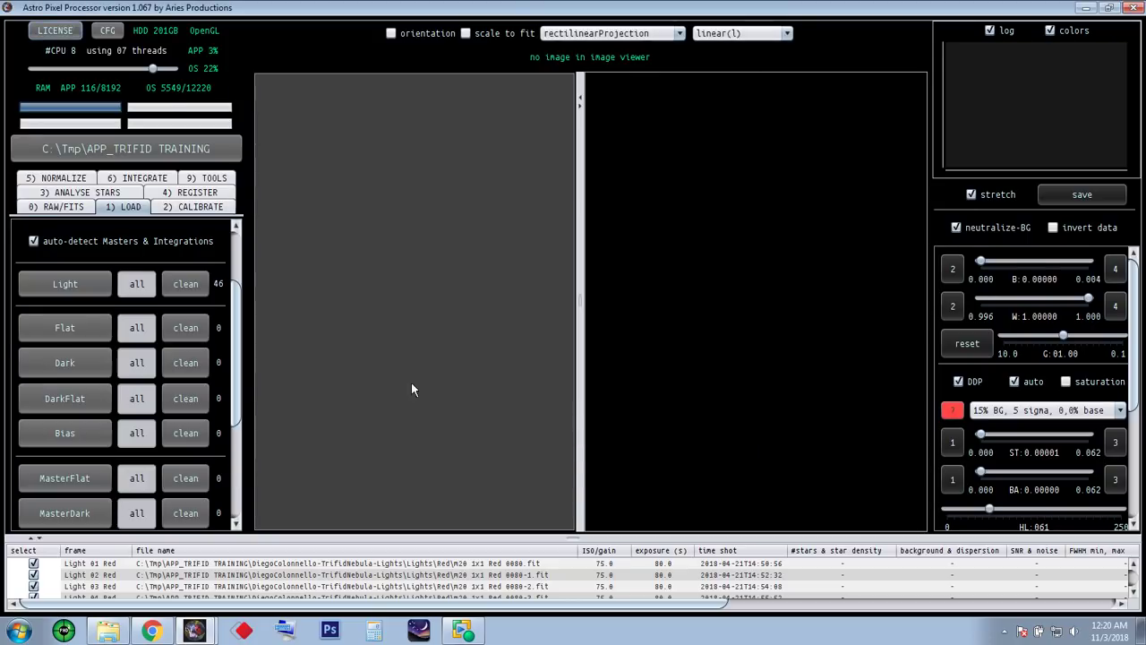
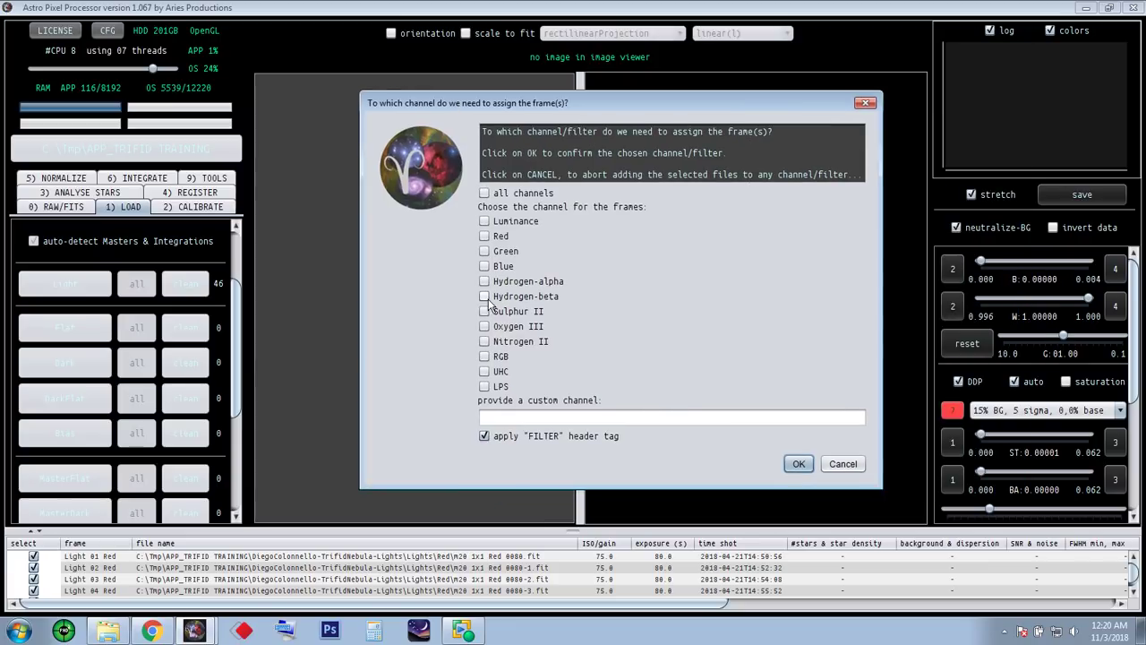
# - Assign the selected Red flat frames to the Red channel
pyautogui.click(484, 235)
pyautogui.click(798, 464)
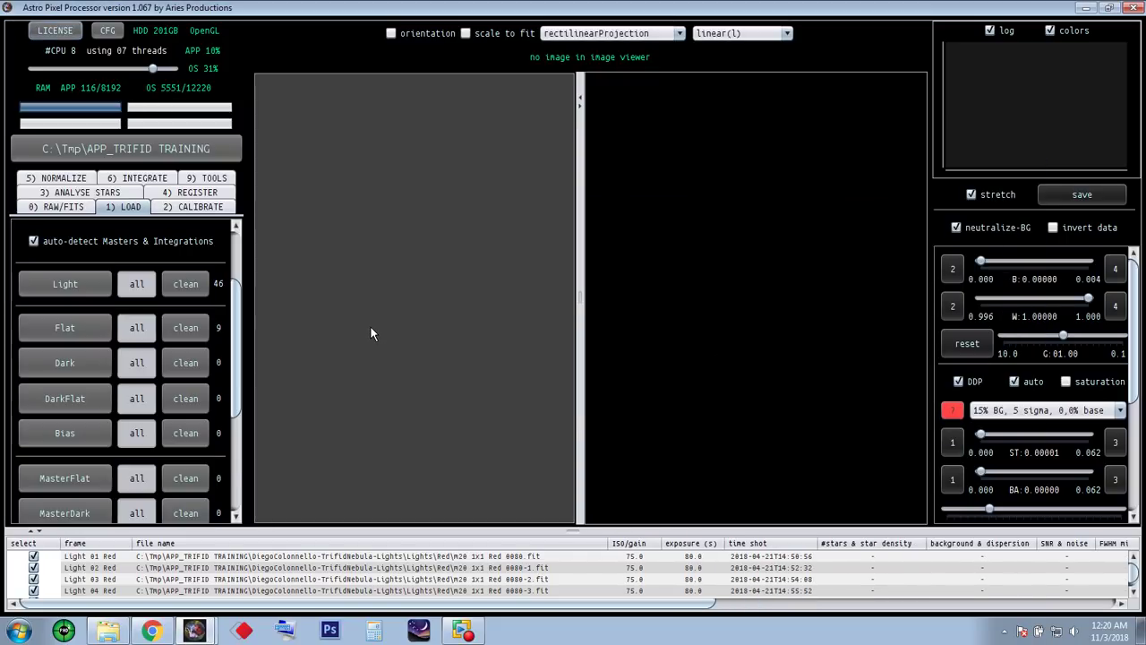
# - Load all the flats 22 04 1x1 Green frames from the Green folder and assign them to the Green channel only
pyautogui.click(72, 329)
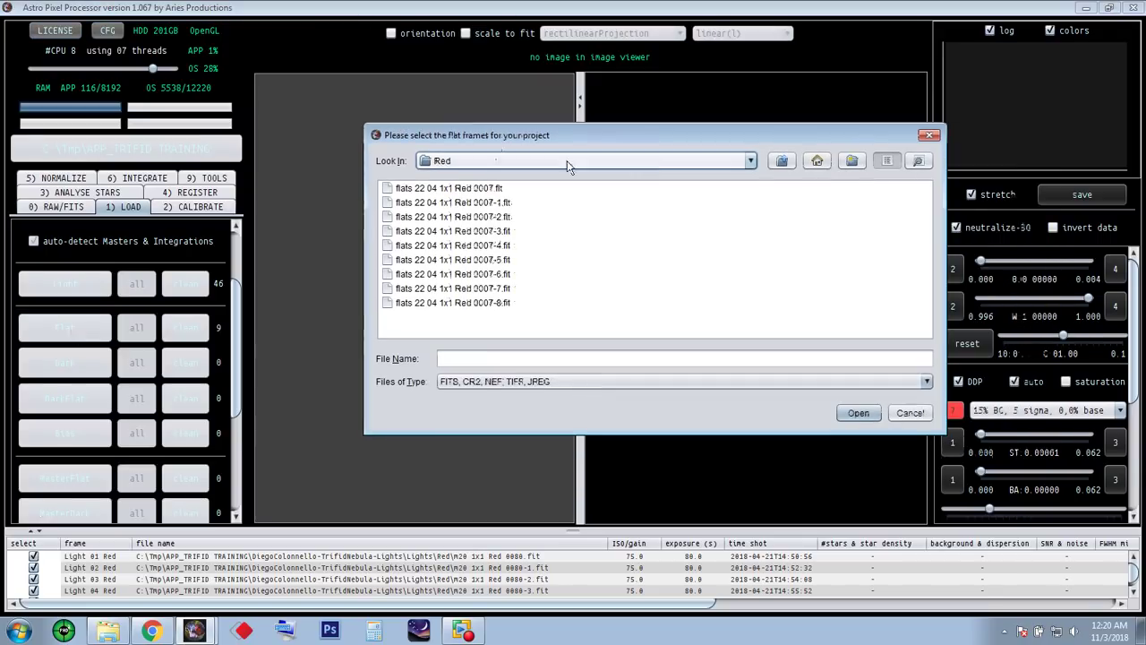
pyautogui.click(786, 161)
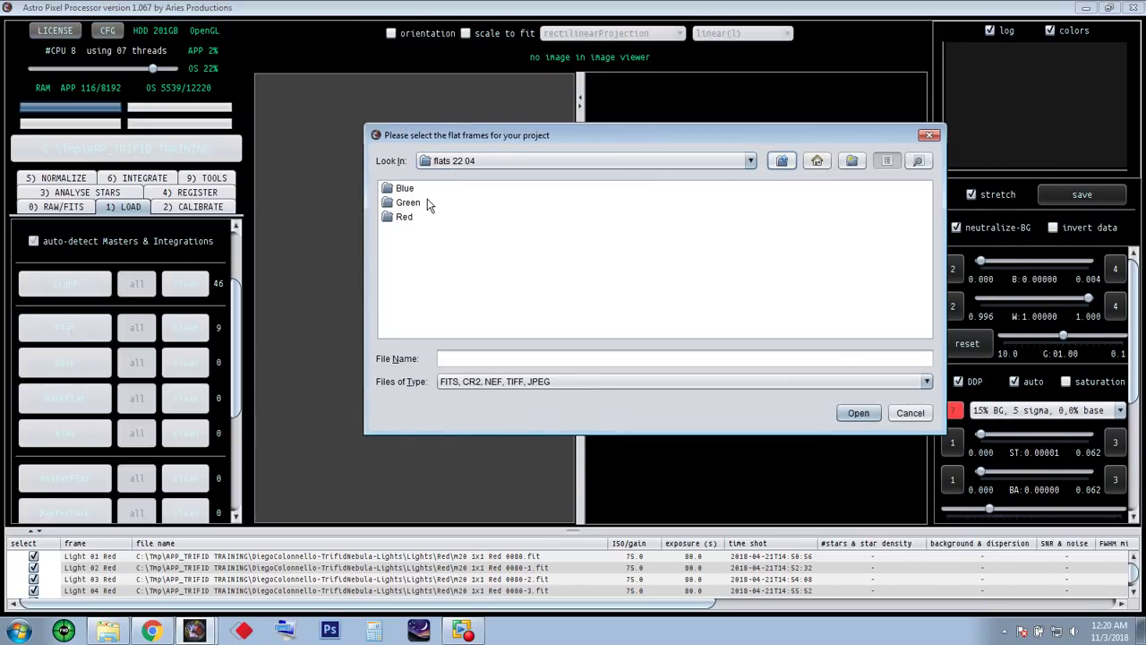
pyautogui.doubleClick(408, 204)
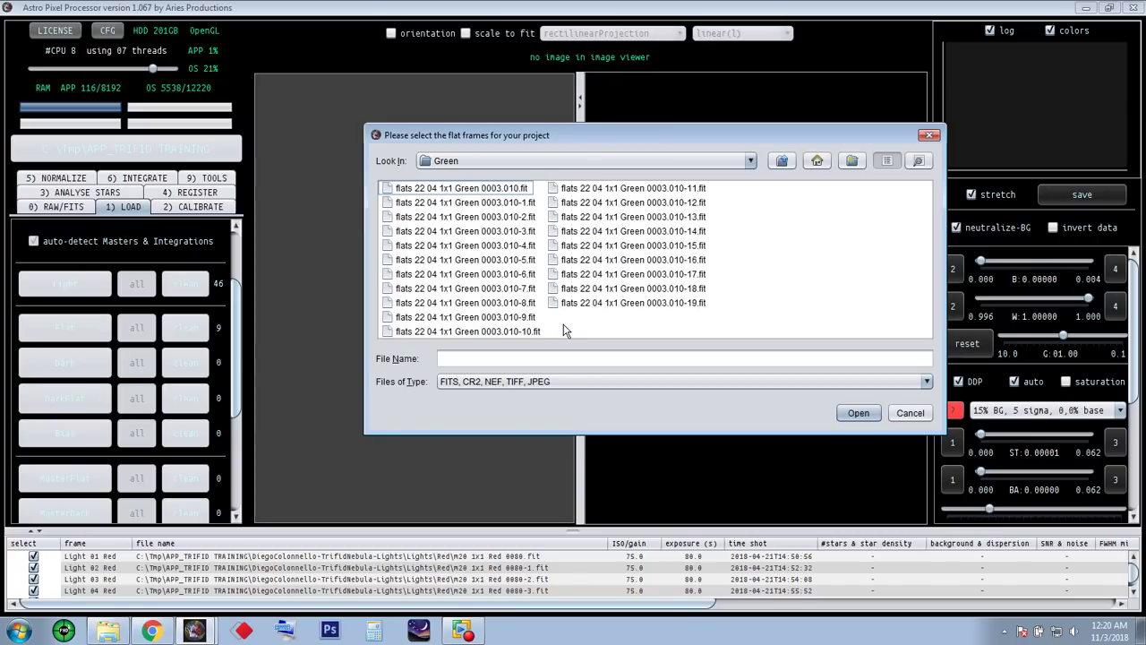
pyautogui.click(488, 203)
pyautogui.hotkey('ctrl', 'a')
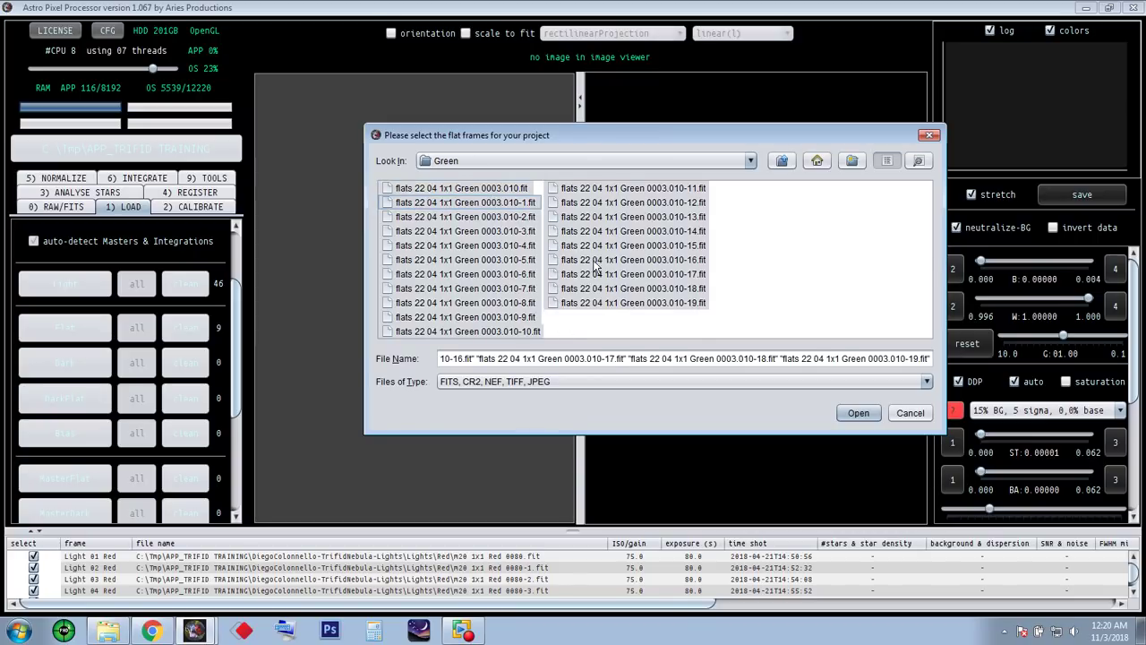
pyautogui.click(858, 413)
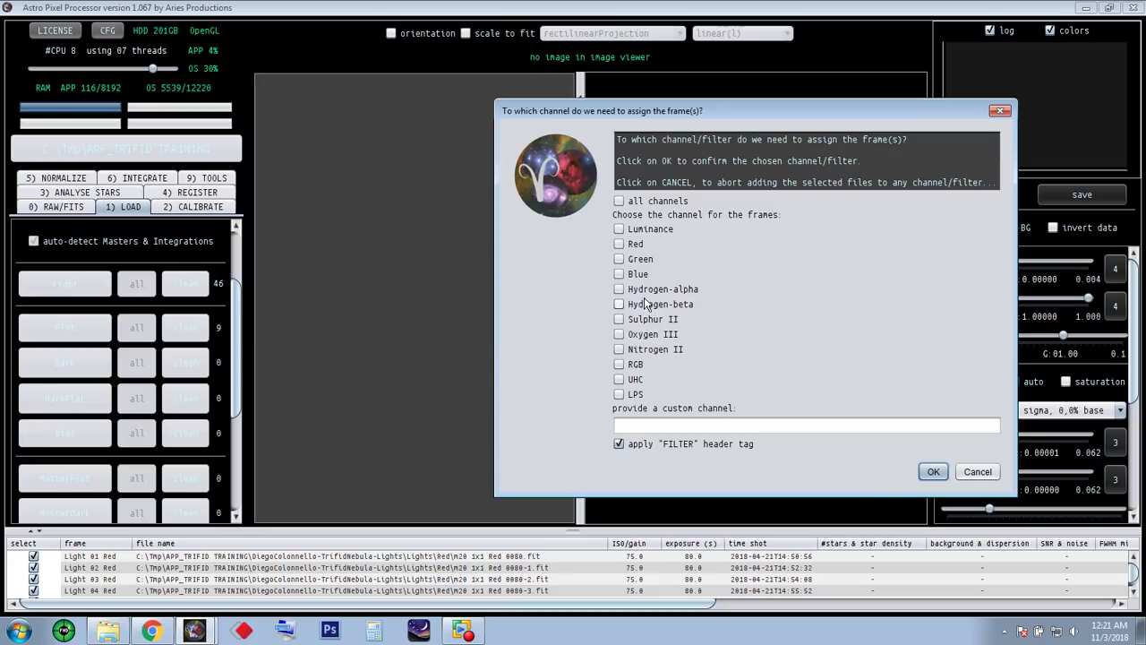
pyautogui.click(632, 259)
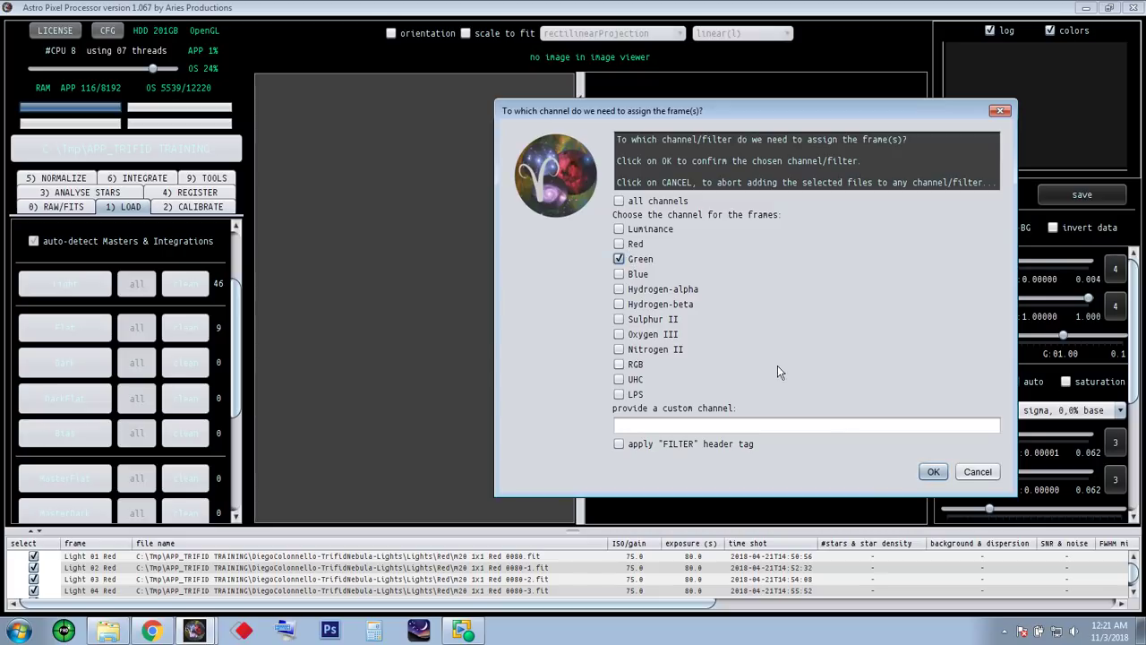
pyautogui.click(932, 472)
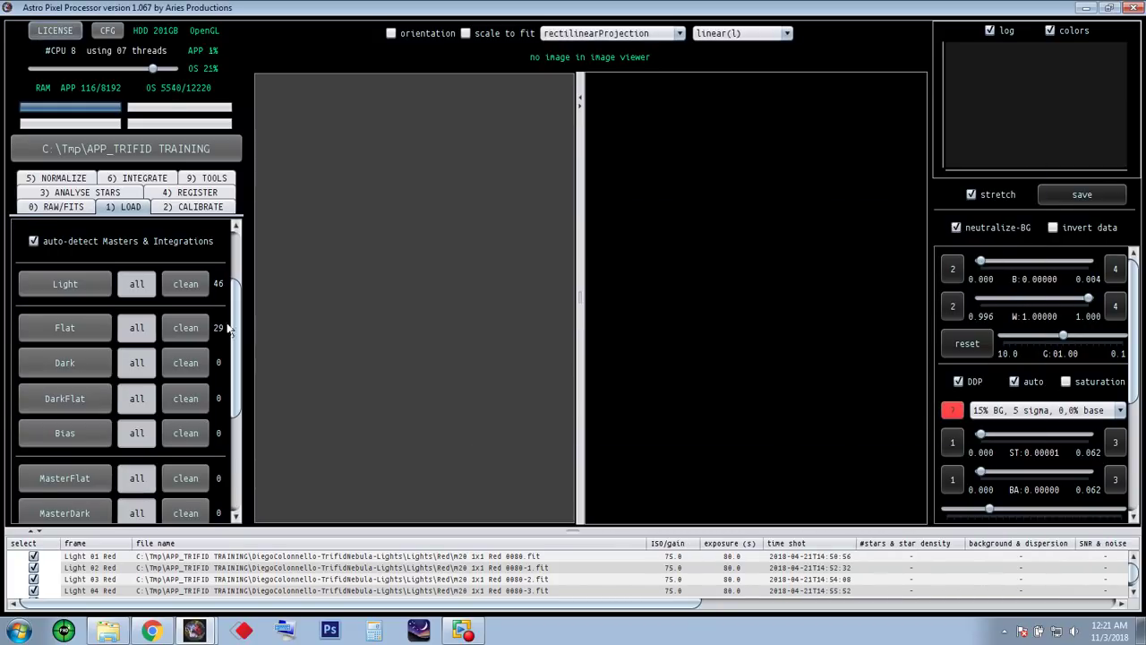
# - Load all the flats 22 04 1x1 Blue frames from the Blue folder and assign them to the Blue channel
pyautogui.click(71, 326)
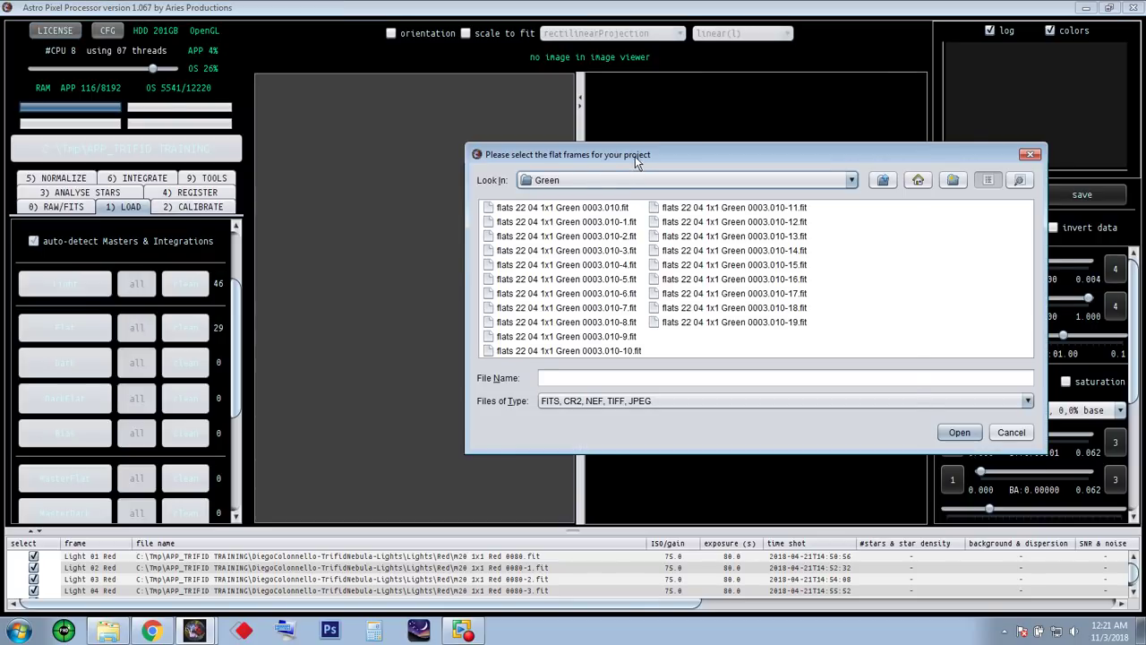
pyautogui.moveTo(637, 156); pyautogui.dragTo(488, 136)
pyautogui.click(732, 160)
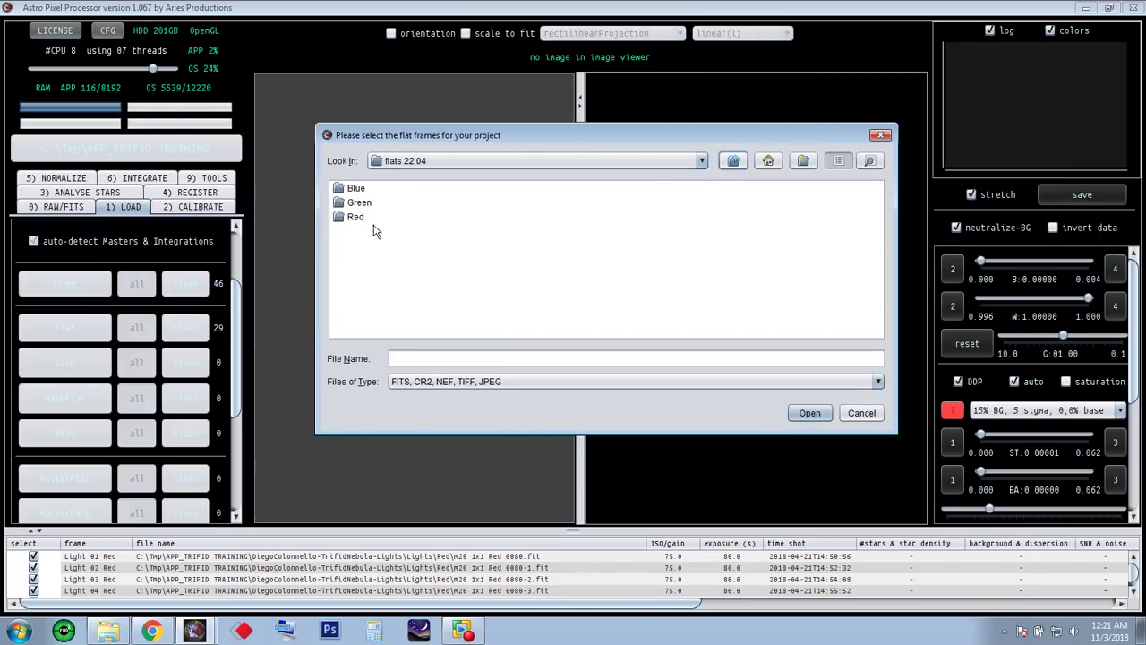
pyautogui.doubleClick(356, 188)
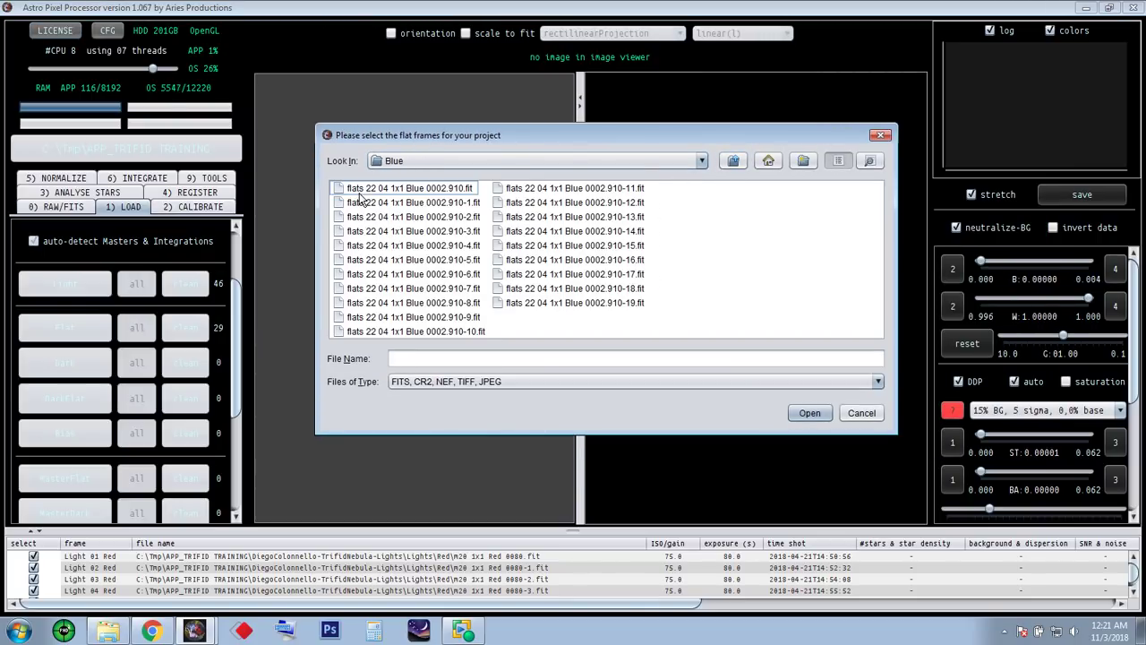
pyautogui.click(419, 191)
pyautogui.hotkey('ctrl', 'a')
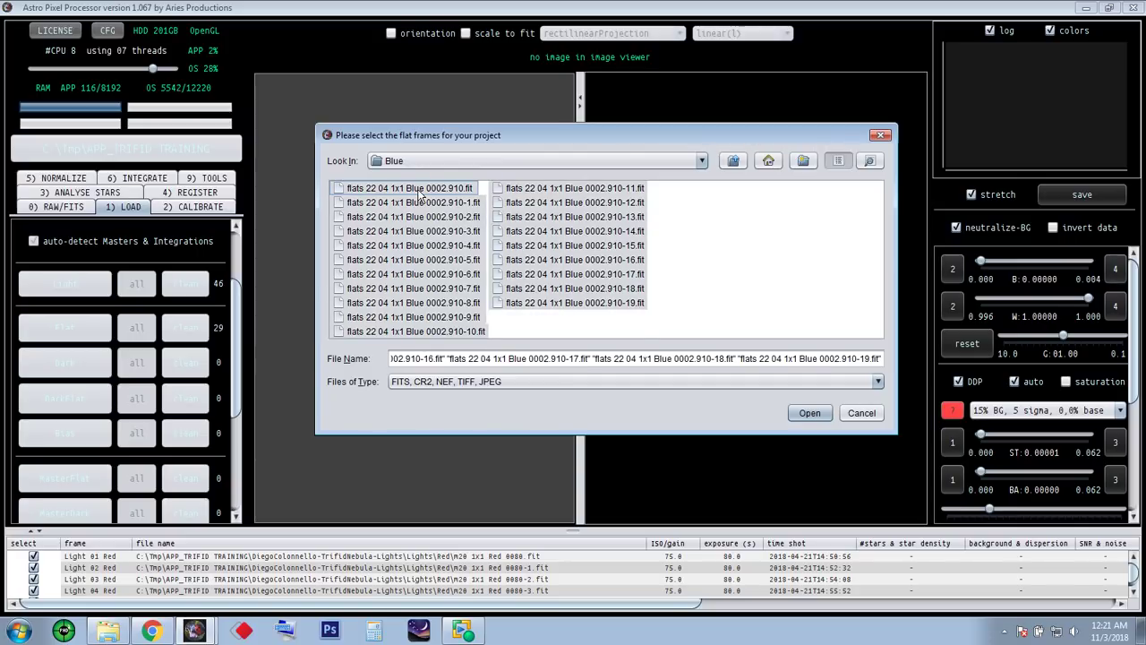
pyautogui.click(809, 413)
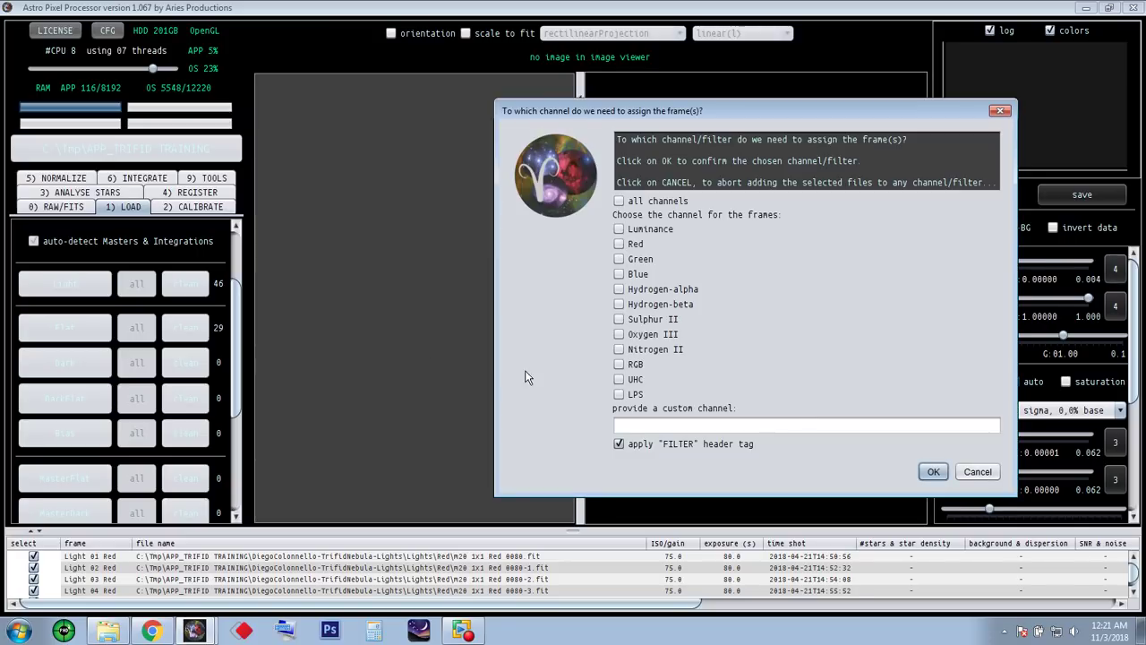
pyautogui.click(620, 276)
pyautogui.click(931, 472)
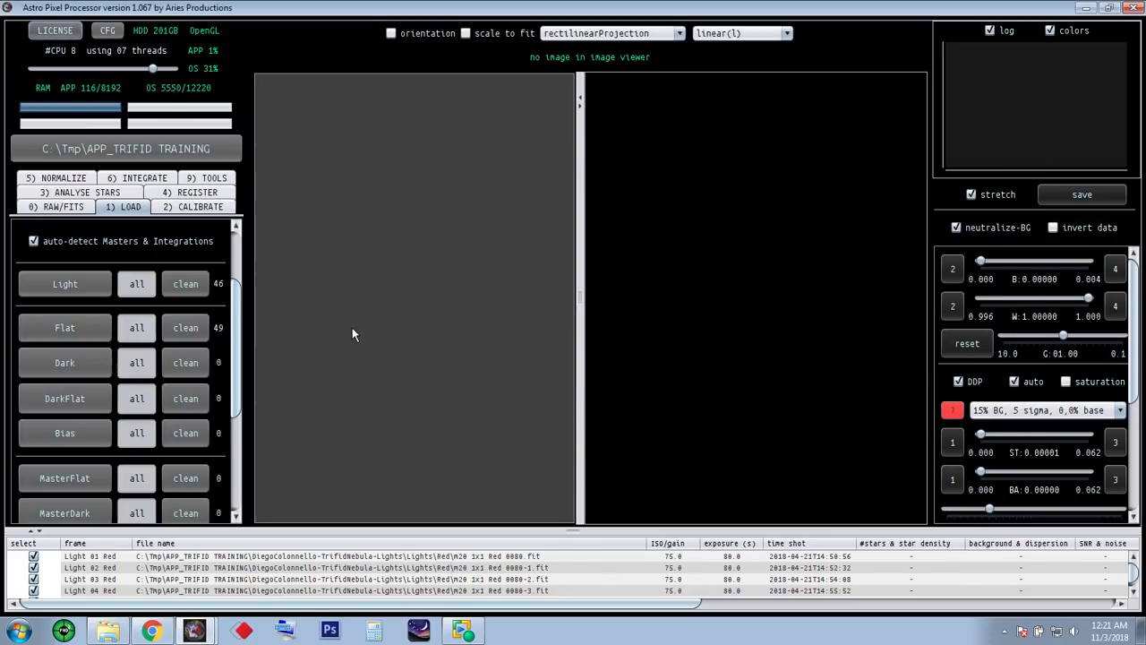
# - Load all the 80sec 1x1 dark calibration frames from the Dark folder and assign them to the Luminance channel instead of all channels
pyautogui.click(76, 360)
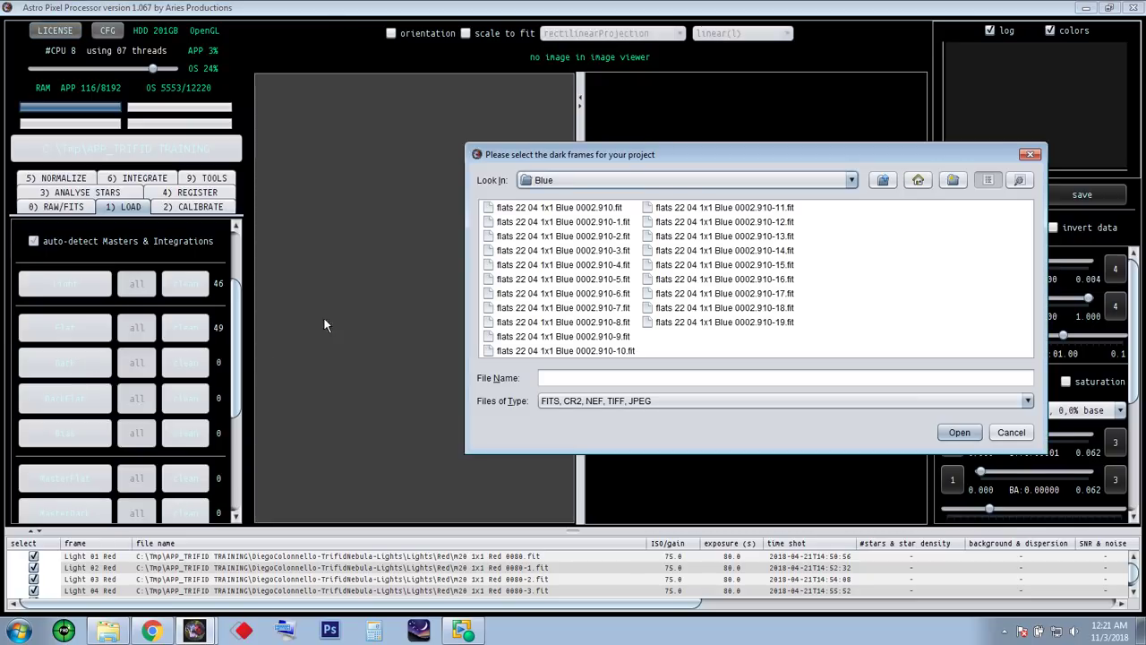
pyautogui.moveTo(602, 164); pyautogui.dragTo(478, 149)
pyautogui.click(759, 164)
pyautogui.click(759, 164)
pyautogui.click(764, 167)
pyautogui.click(442, 207)
pyautogui.doubleClick(441, 207)
pyautogui.doubleClick(380, 192)
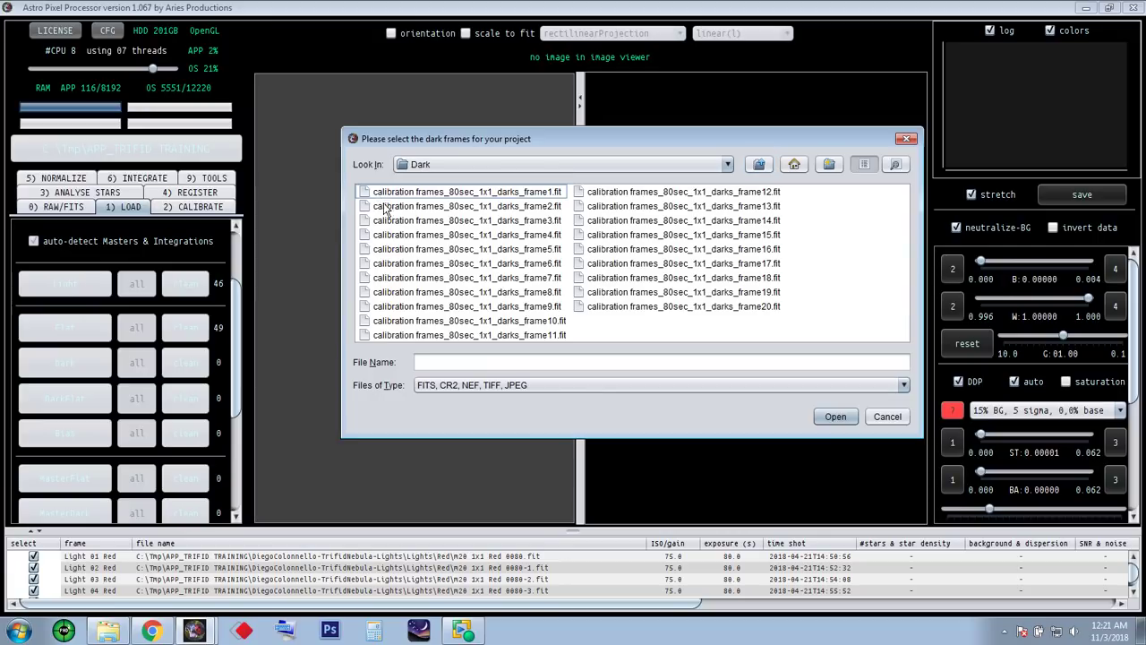
pyautogui.hotkey('ctrl', 'a')
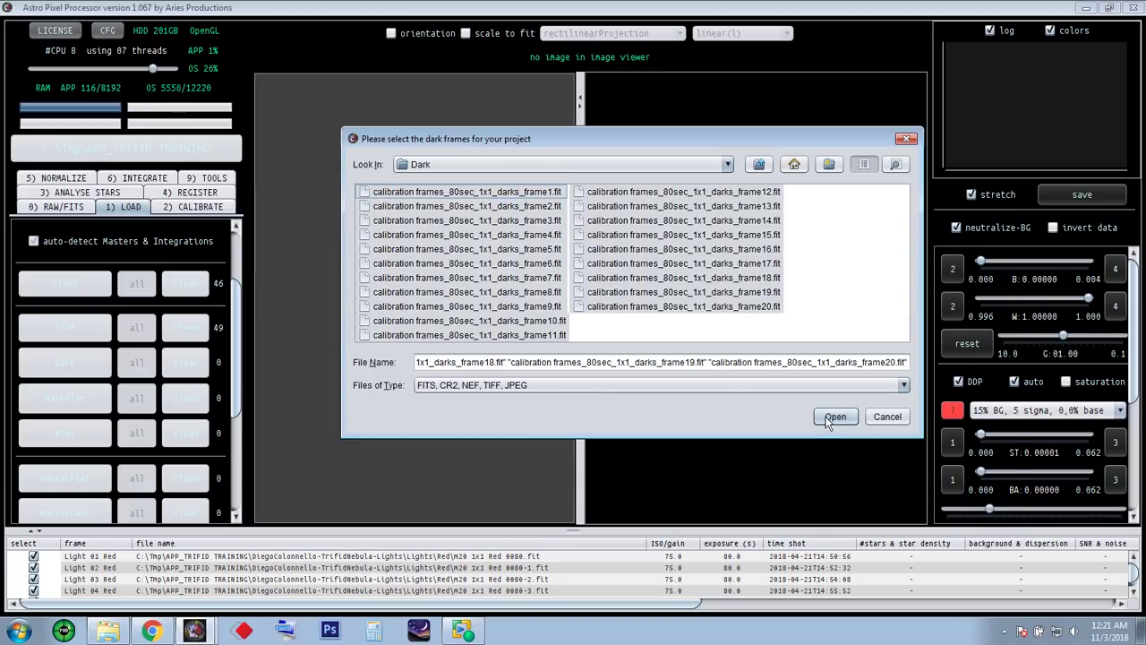
pyautogui.click(835, 417)
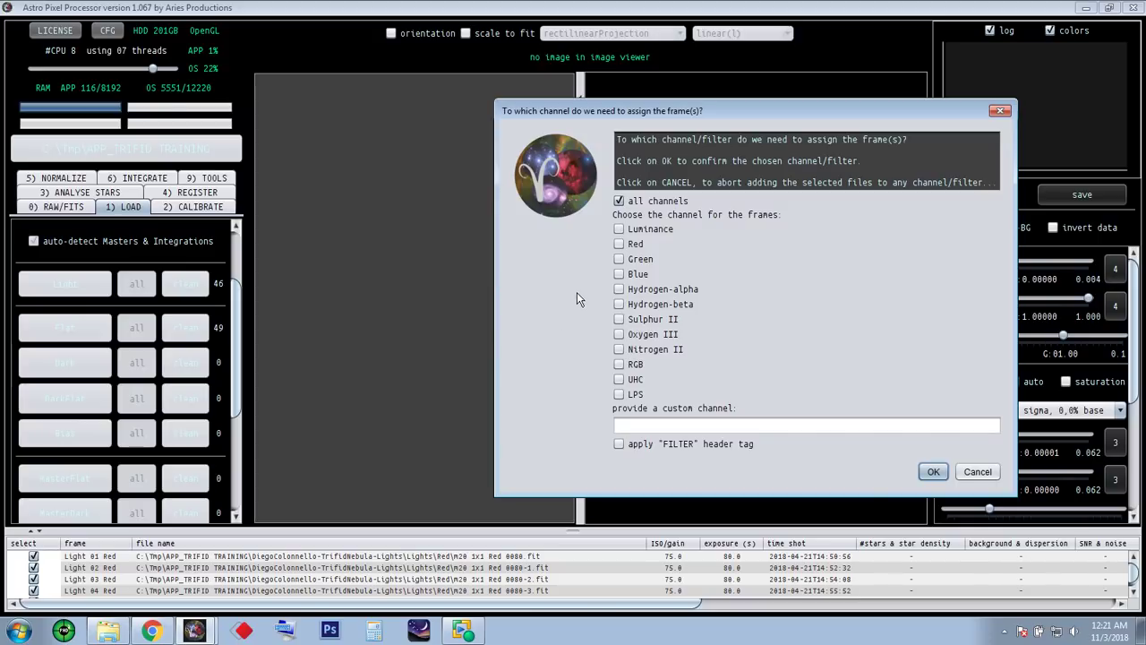
pyautogui.click(619, 230)
pyautogui.click(933, 472)
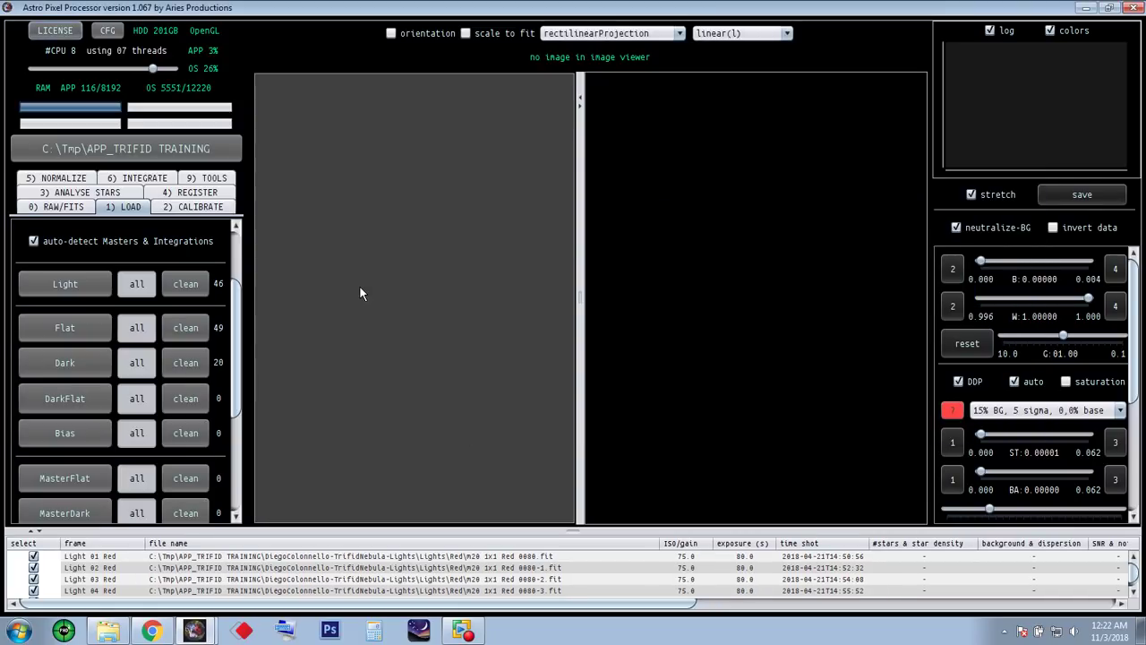
# - Load all the 0.01sec 1x1 bias calibration frames from the Bias folder and assign them to the Luminance channel instead of all channels
pyautogui.click(76, 432)
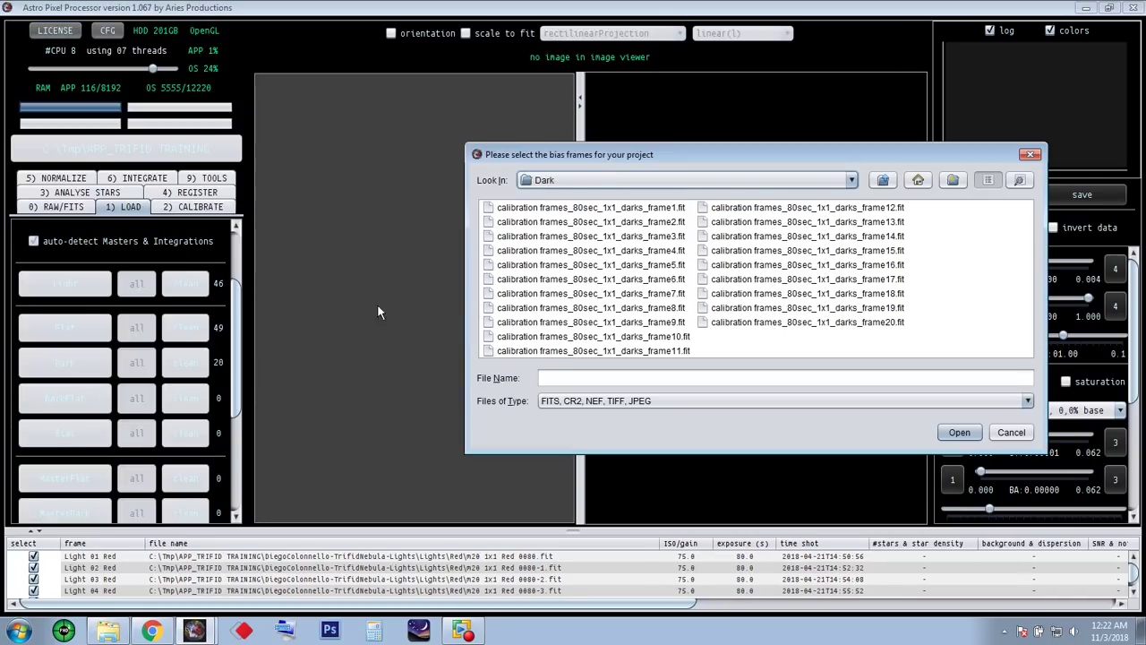
pyautogui.moveTo(732, 154); pyautogui.dragTo(592, 125)
pyautogui.click(742, 151)
pyautogui.click(741, 152)
pyautogui.doubleClick(454, 178)
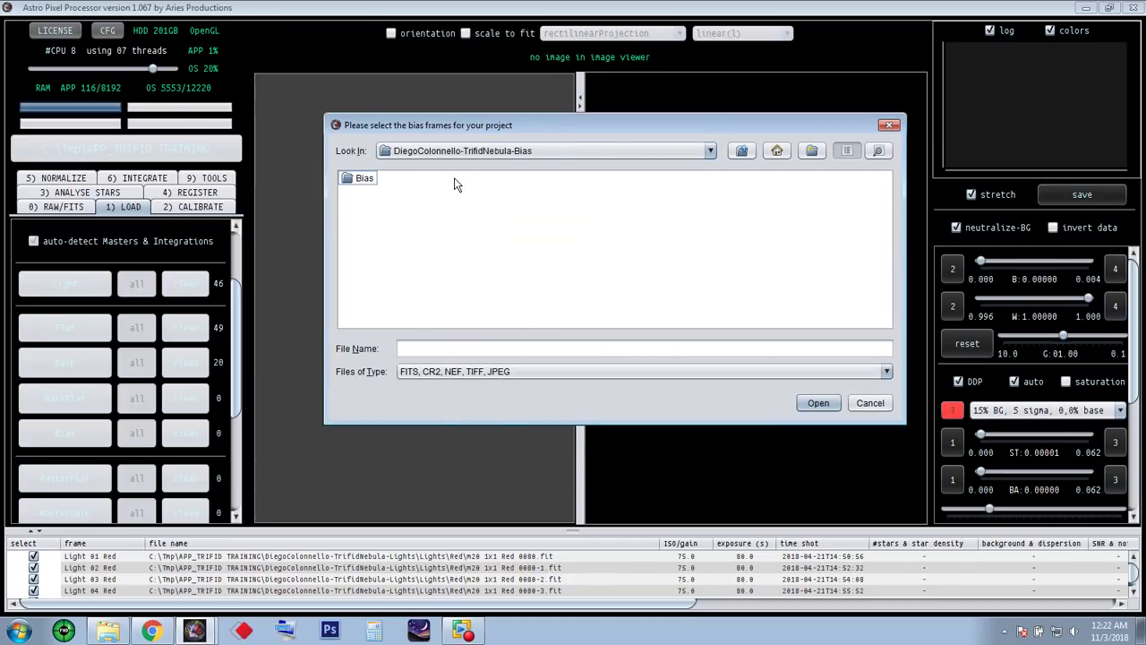
pyautogui.doubleClick(366, 180)
pyautogui.hotkey('ctrl', 'a')
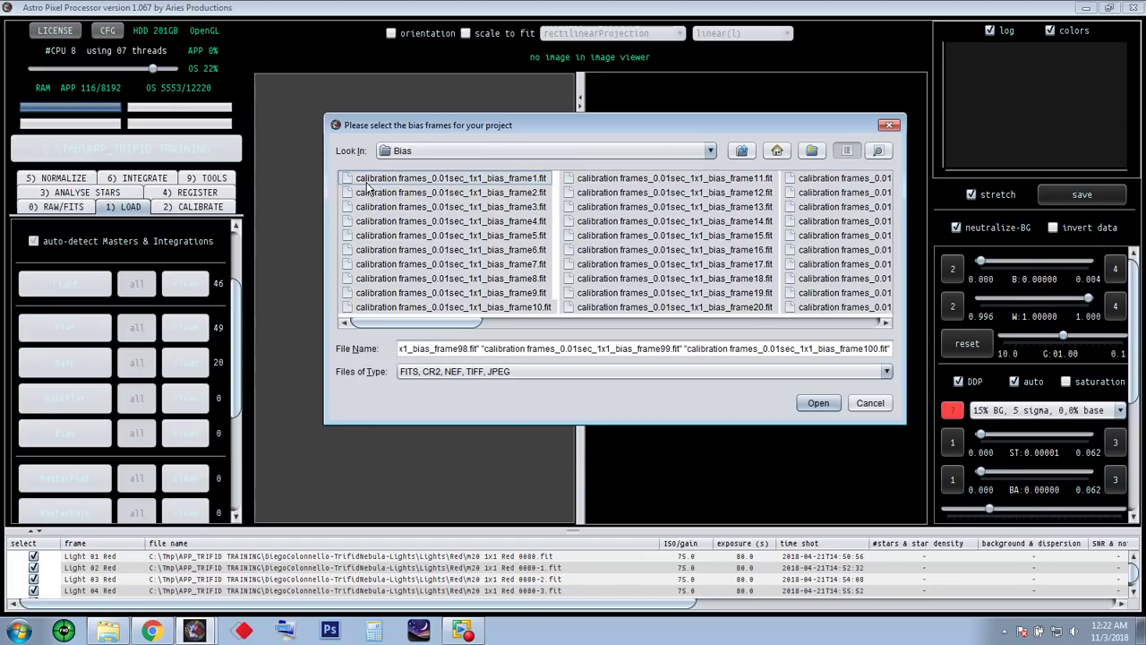
pyautogui.click(822, 403)
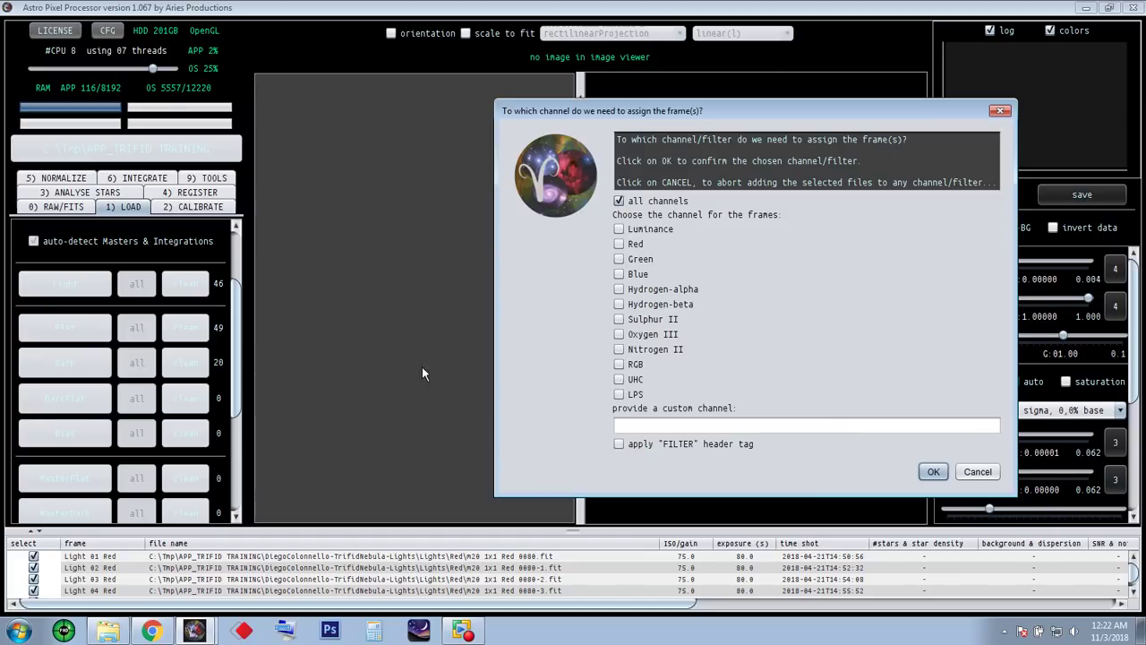
pyautogui.click(620, 231)
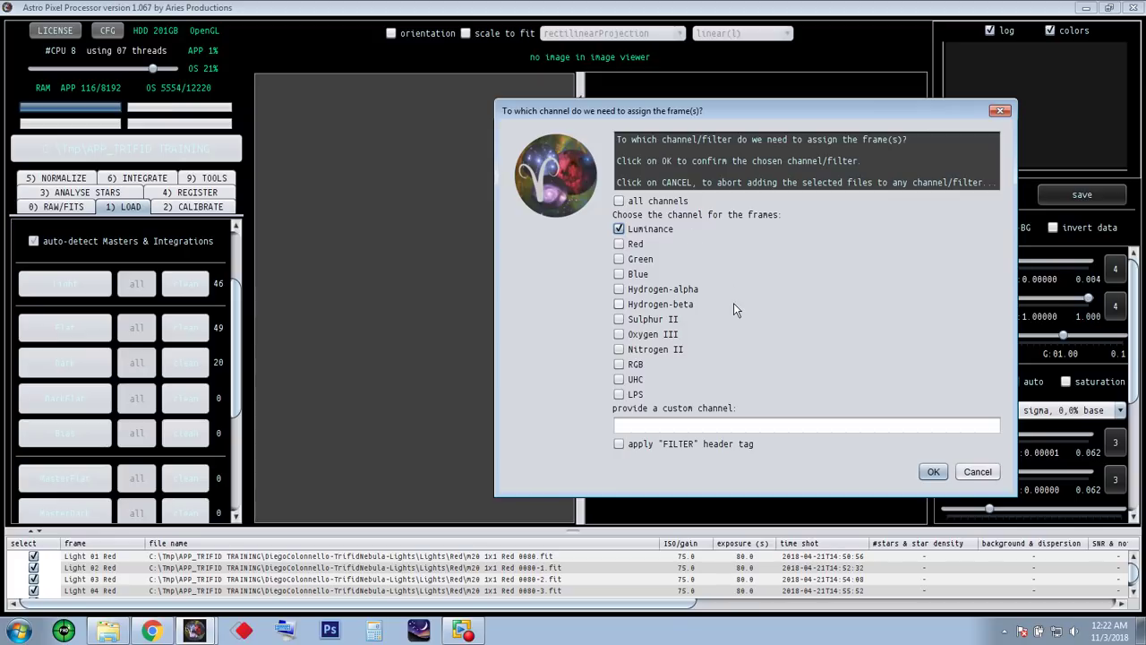
pyautogui.moveTo(730, 118); pyautogui.dragTo(567, 103)
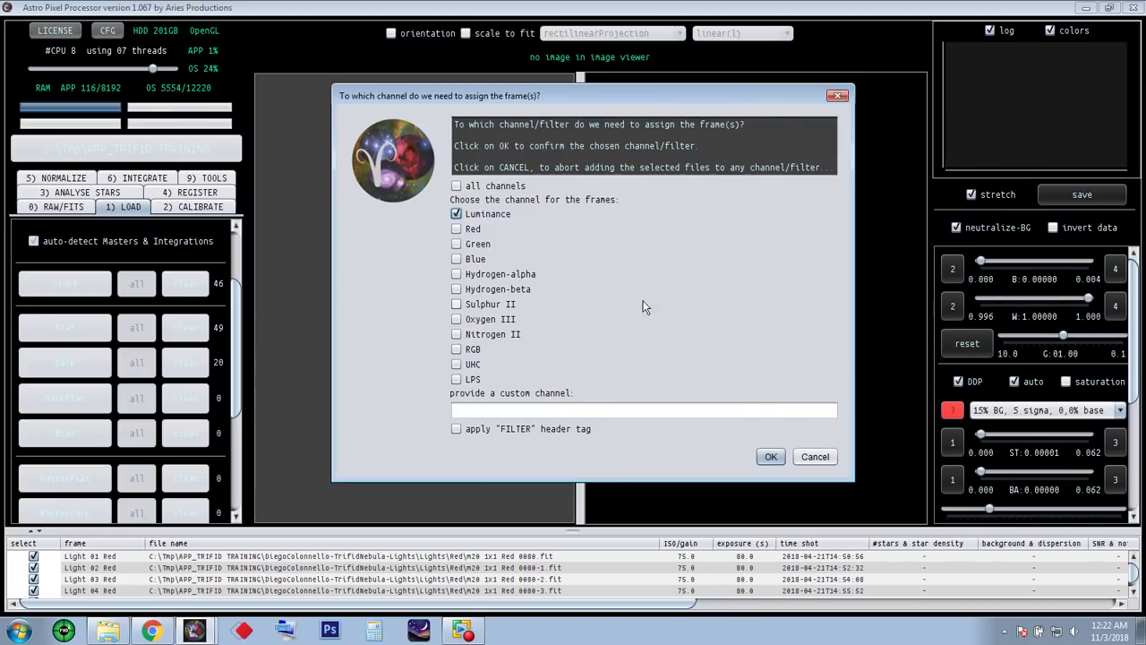
pyautogui.click(769, 457)
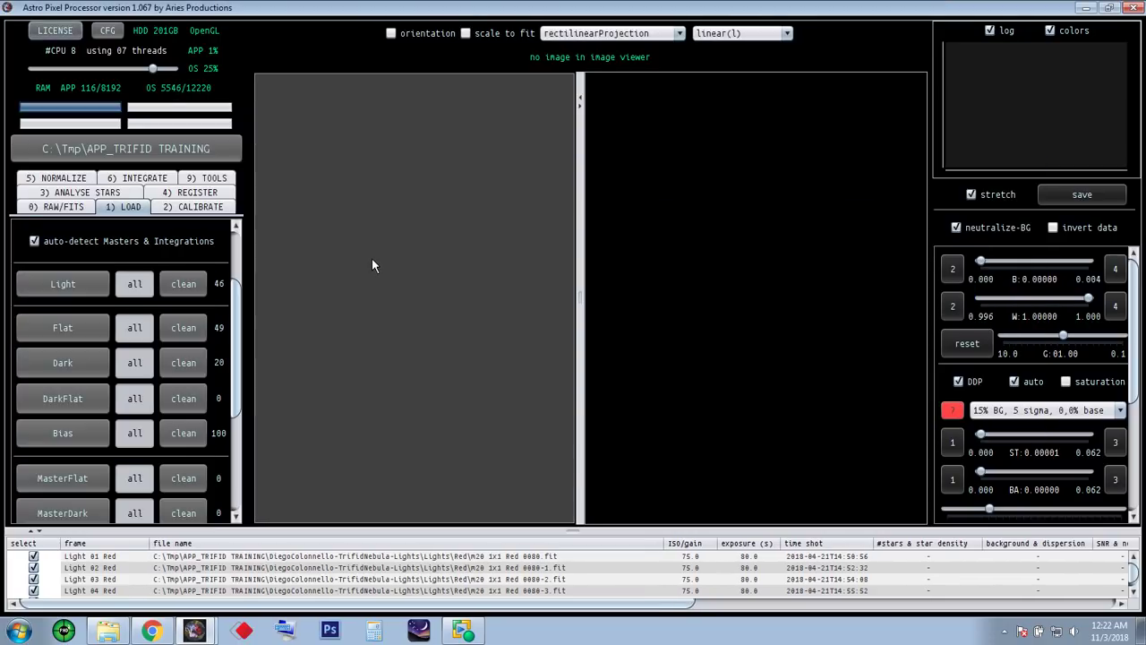
# - Review the frame counts of the loaded frame types and the available criteria for sorting frames
pyautogui.scroll(-1, 237, 311)
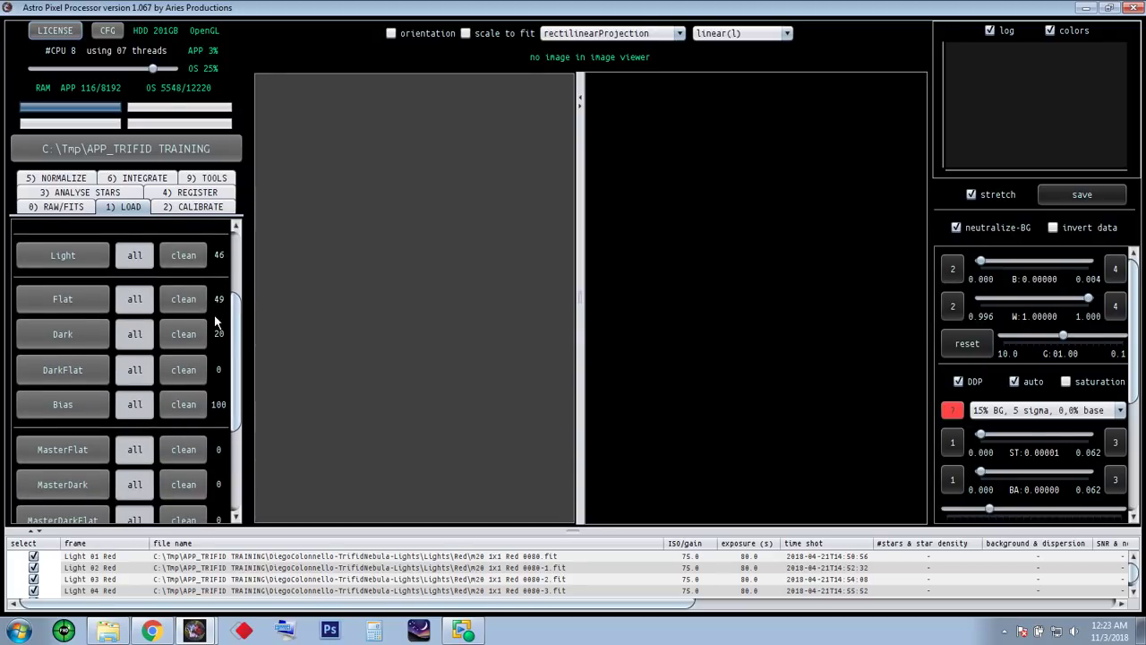
pyautogui.moveTo(240, 362); pyautogui.dragTo(240, 444)
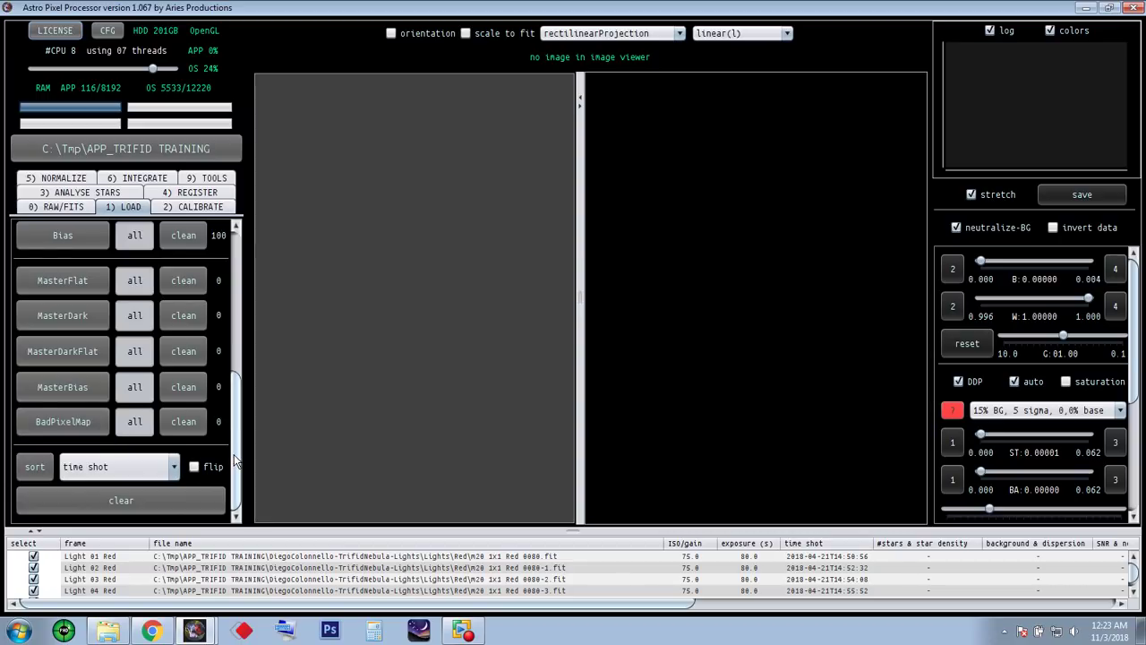
pyautogui.click(174, 466)
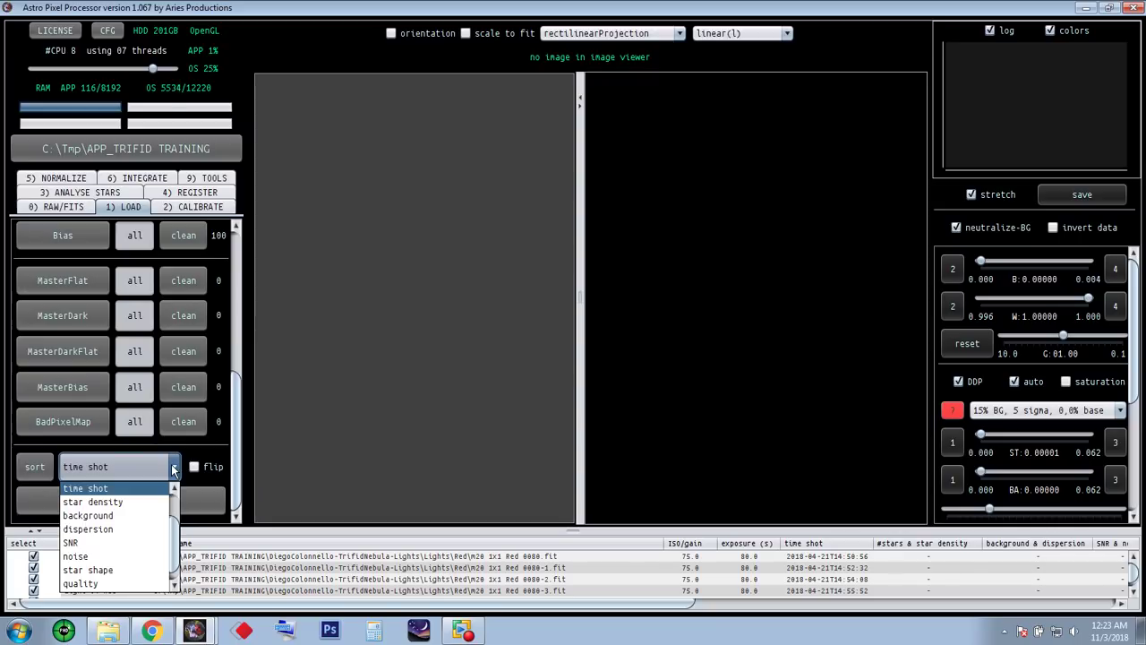
pyautogui.click(174, 467)
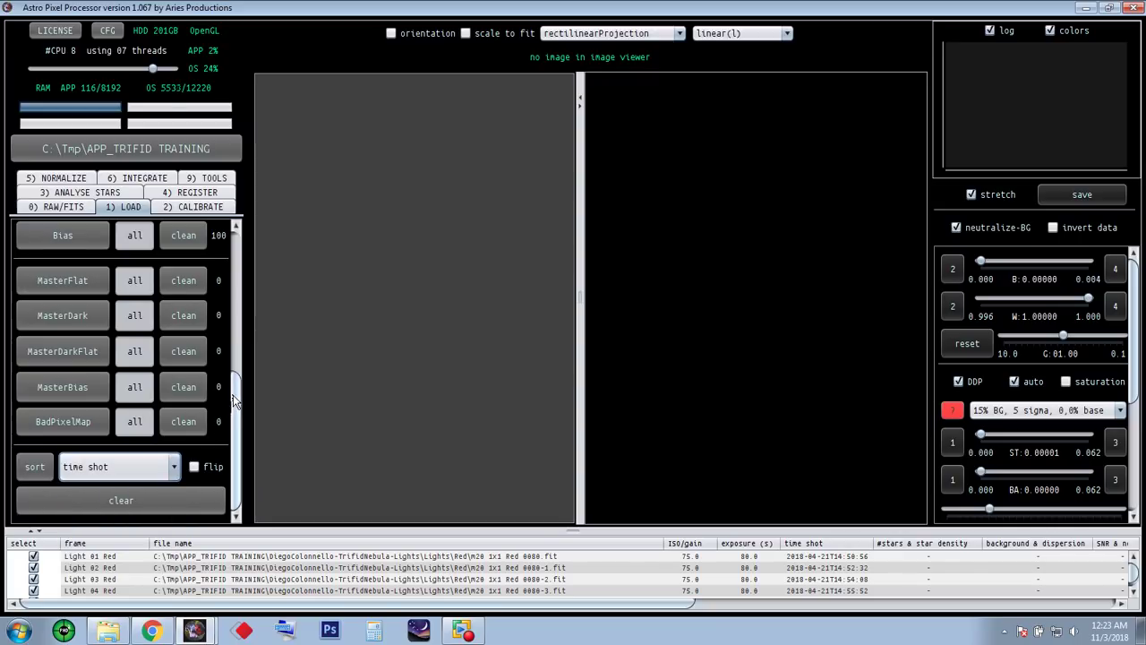
pyautogui.scroll(3, 238, 352)
pyautogui.moveTo(238, 352); pyautogui.dragTo(240, 245)
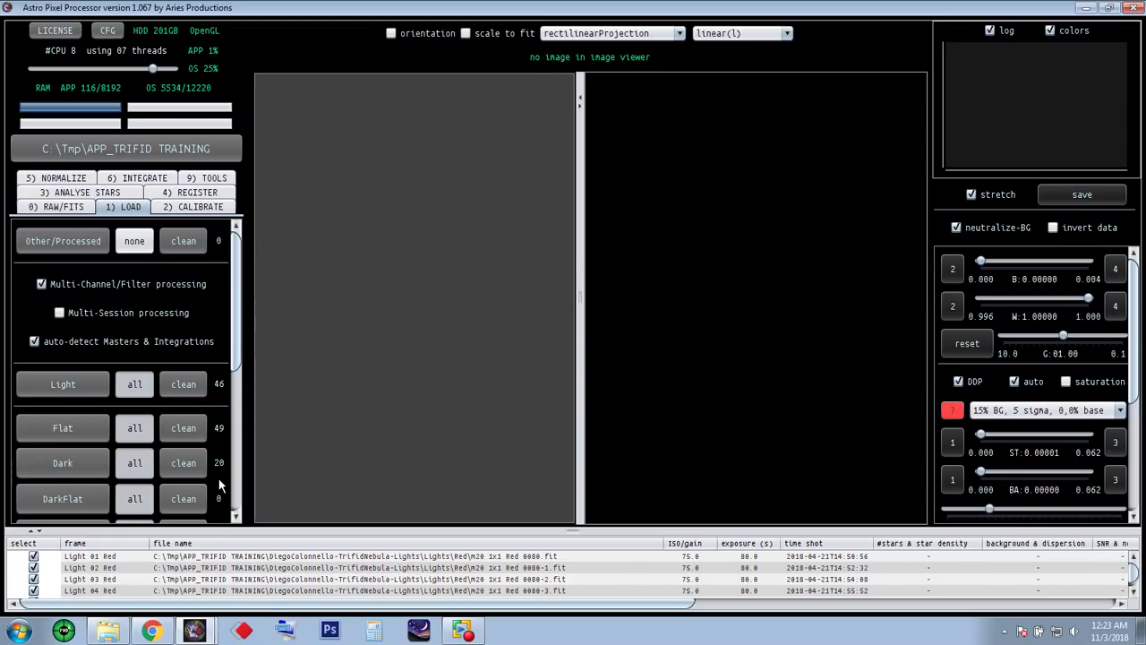
# - Set the MasterBias outlier rejection to winsor clip in the calibration settings
pyautogui.click(189, 207)
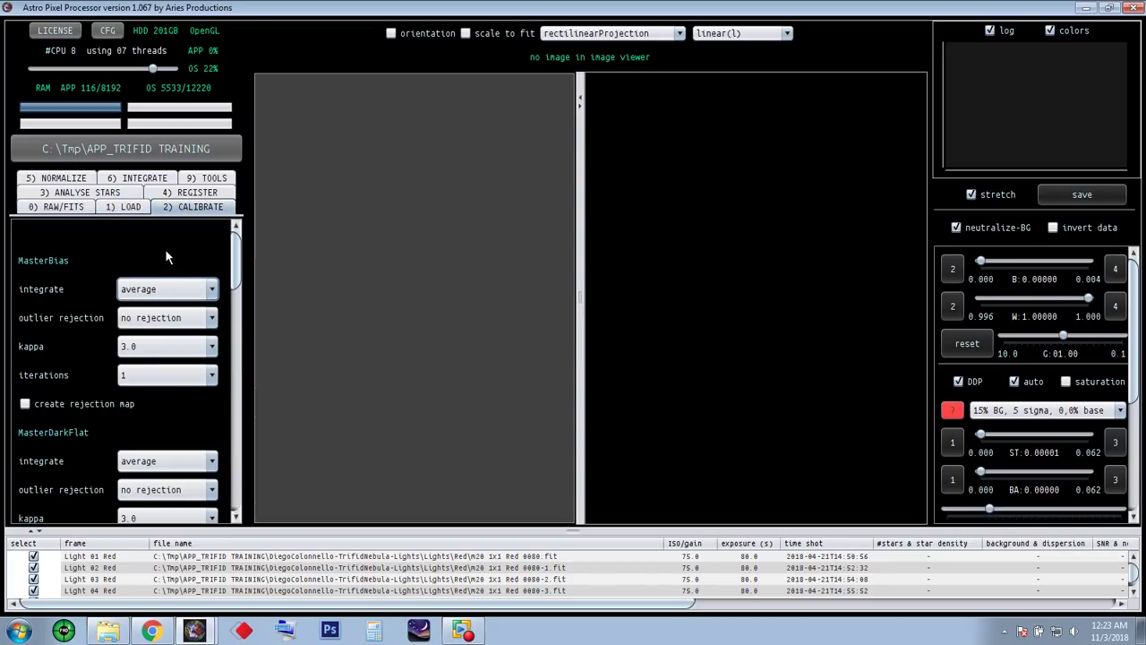
pyautogui.scroll(-1, 238, 262)
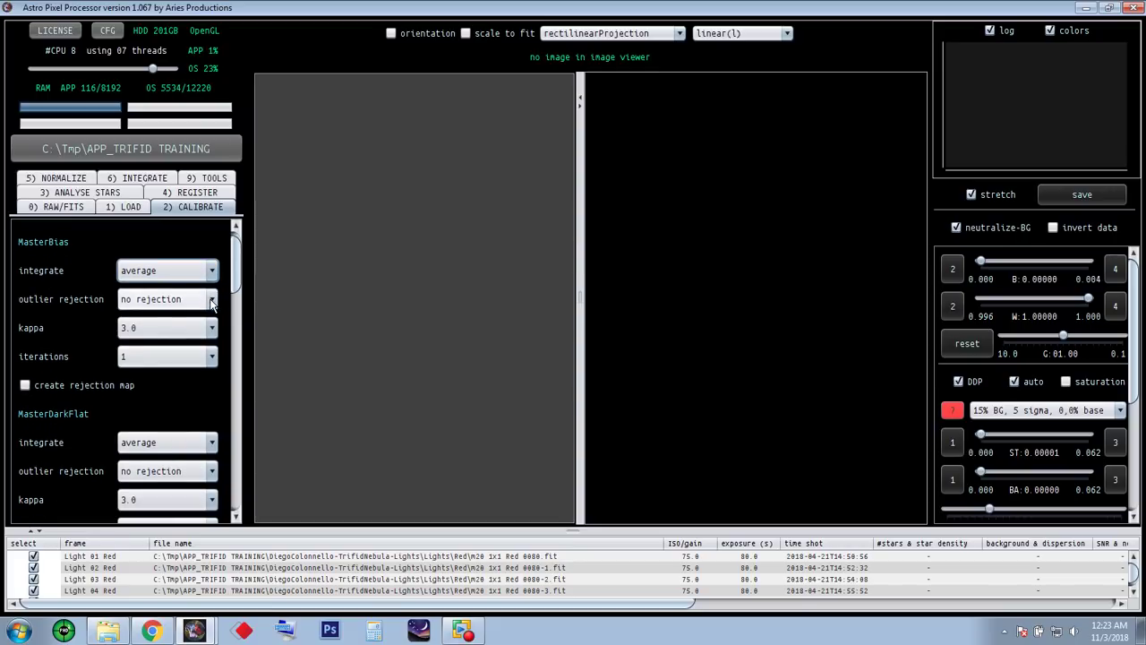
pyautogui.moveTo(211, 305)
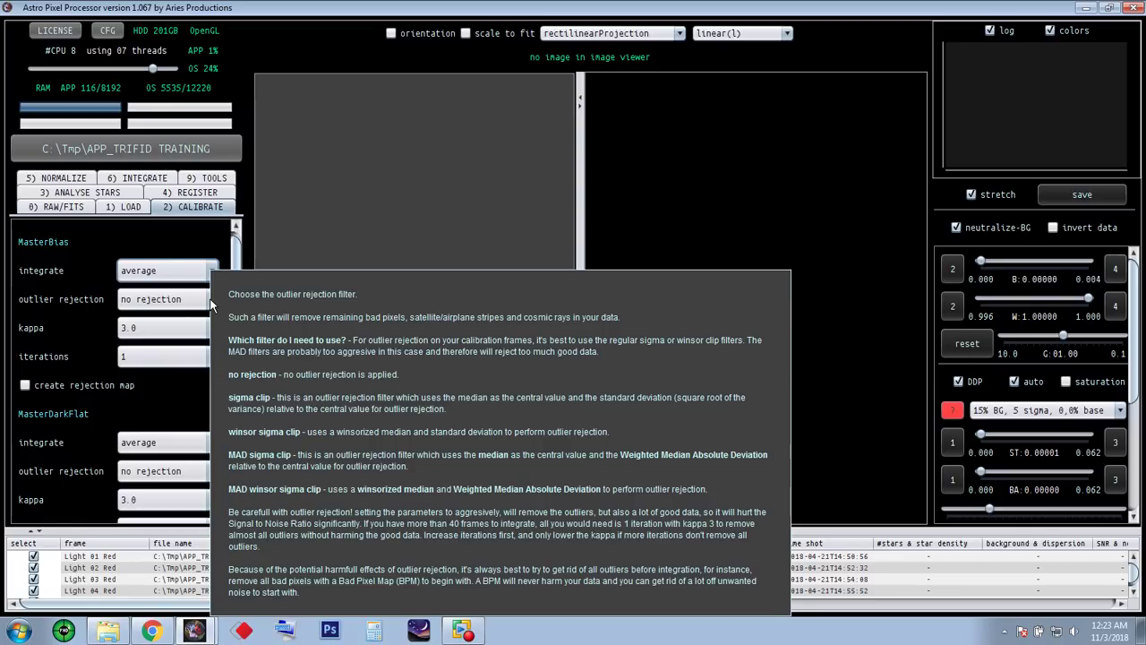
pyautogui.click(212, 299)
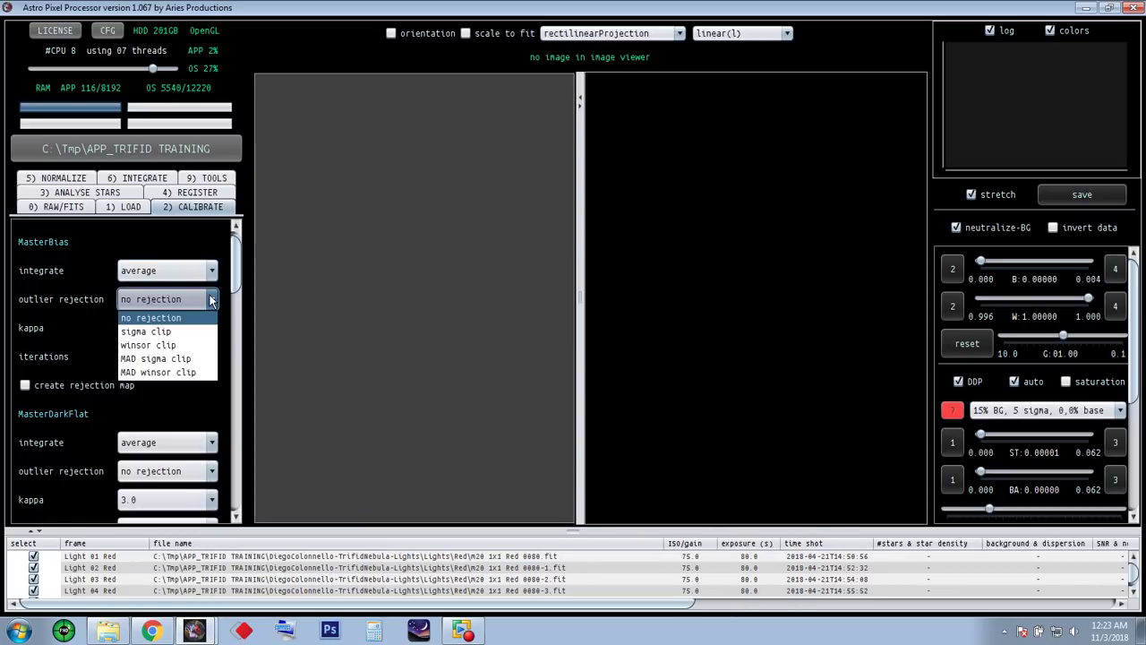
pyautogui.click(166, 330)
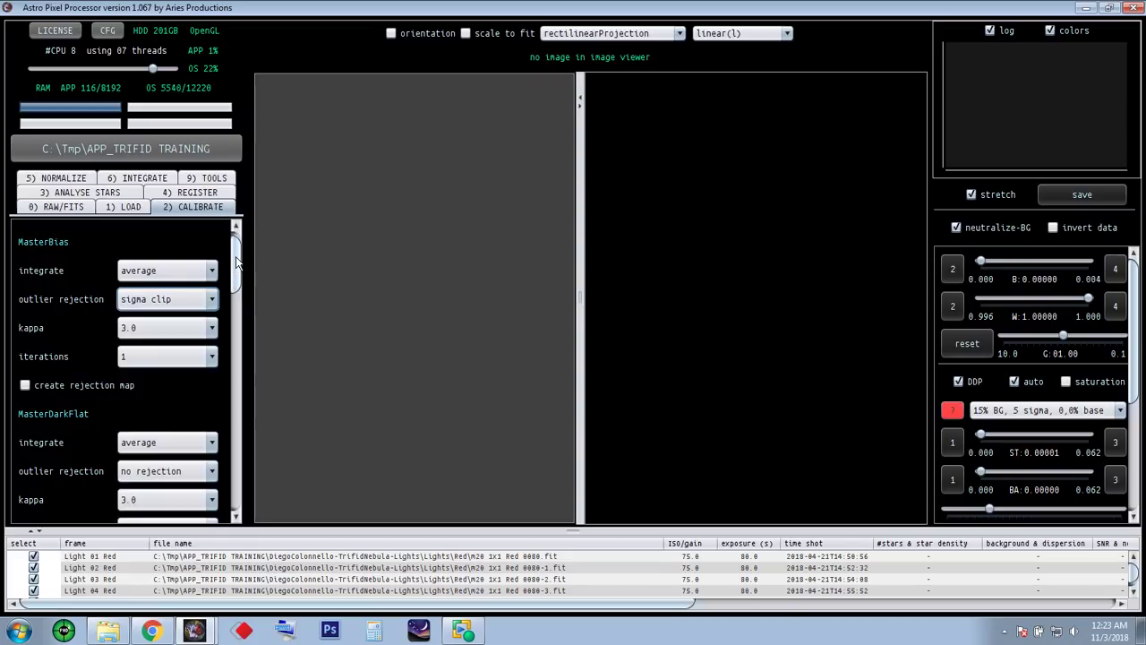
pyautogui.click(208, 302)
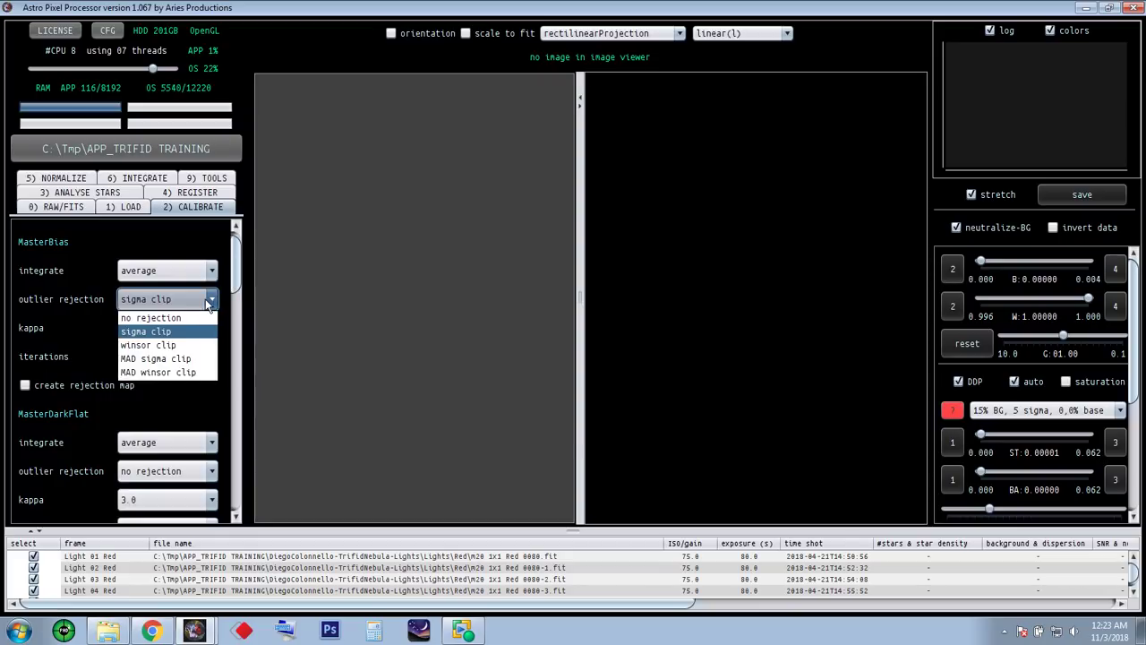
pyautogui.click(175, 345)
# - Set the outlier rejection to sigma clip for both the MasterDark and the MasterFlat
pyautogui.moveTo(235, 265); pyautogui.dragTo(240, 301)
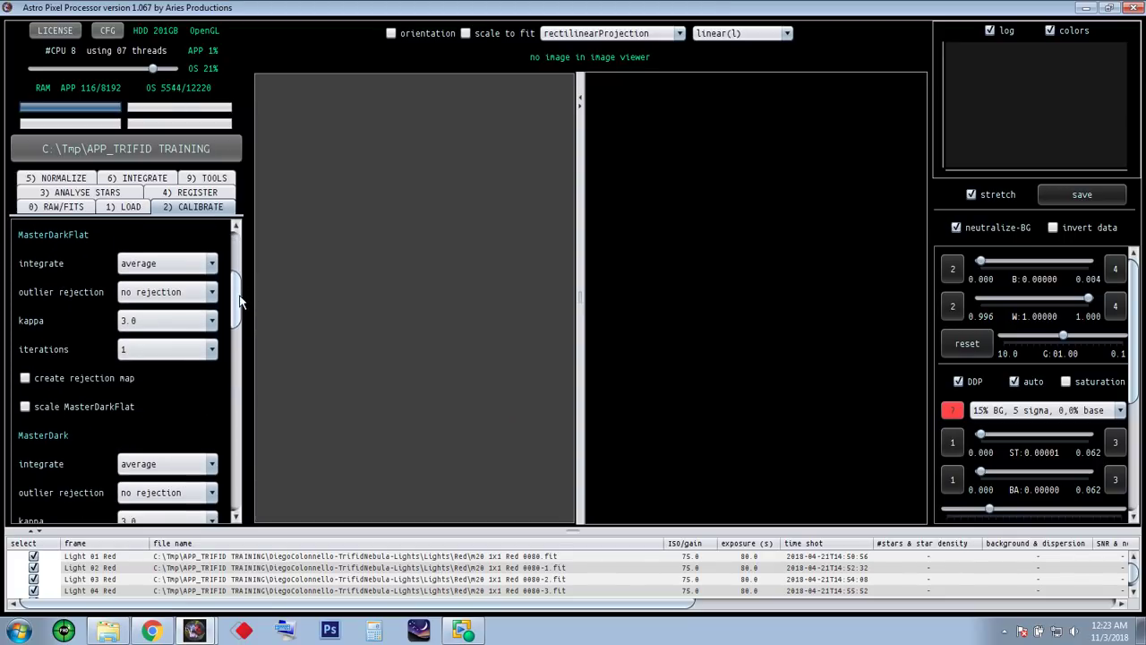
pyautogui.moveTo(240, 301); pyautogui.dragTo(236, 339)
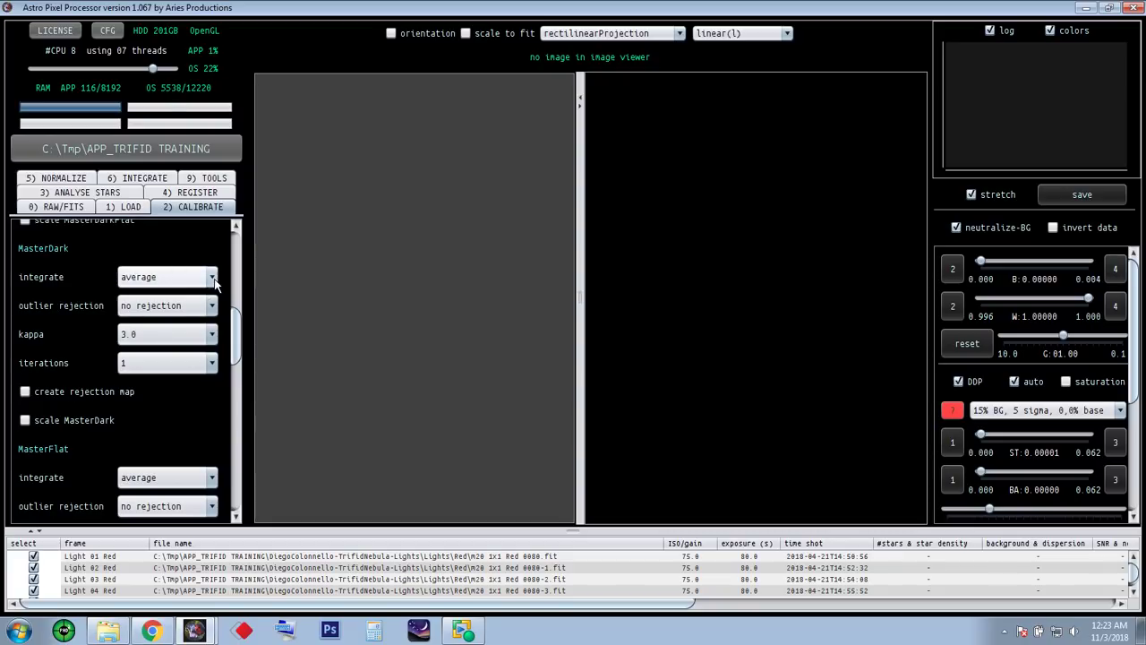
pyautogui.click(212, 305)
pyautogui.click(170, 338)
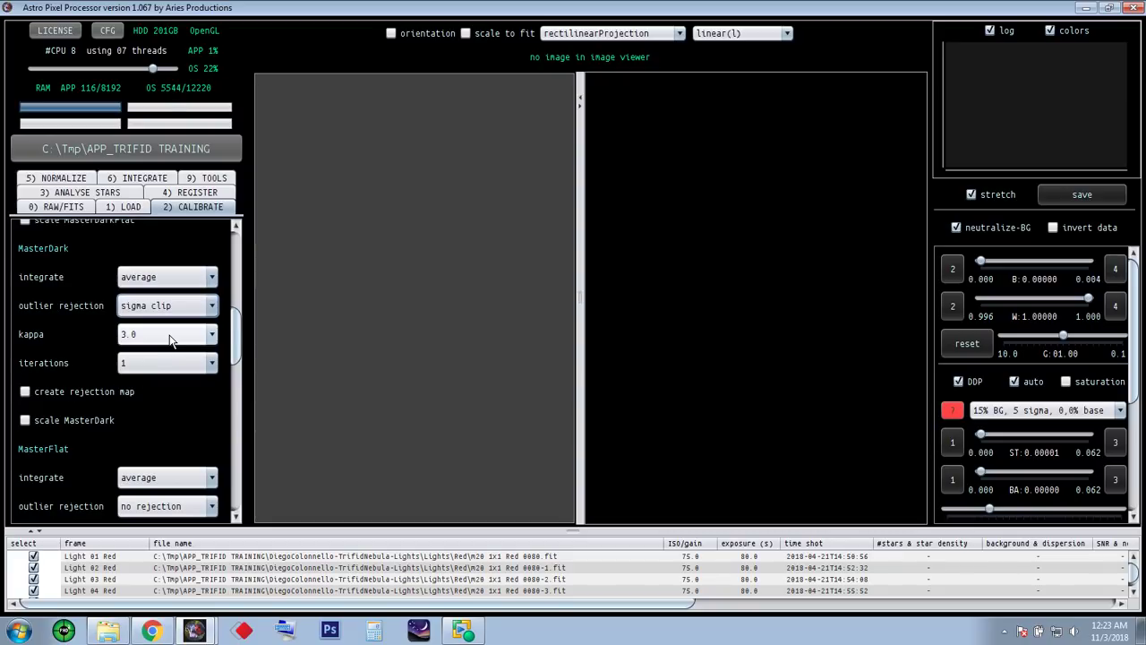
pyautogui.moveTo(236, 334); pyautogui.dragTo(236, 352)
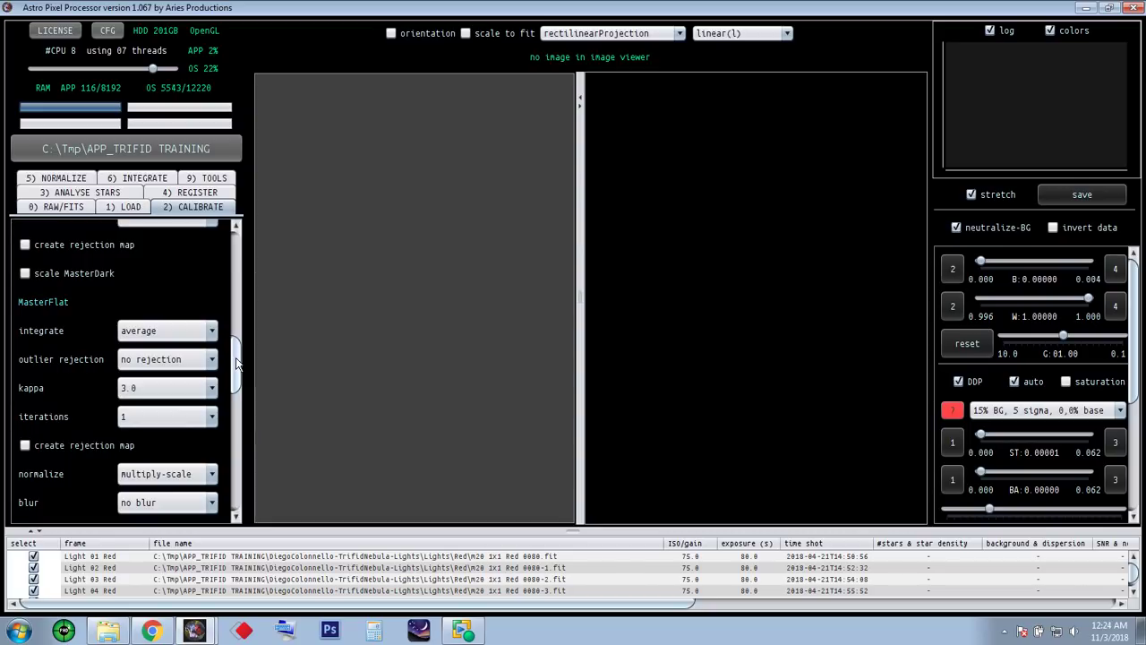
pyautogui.click(212, 360)
pyautogui.click(179, 389)
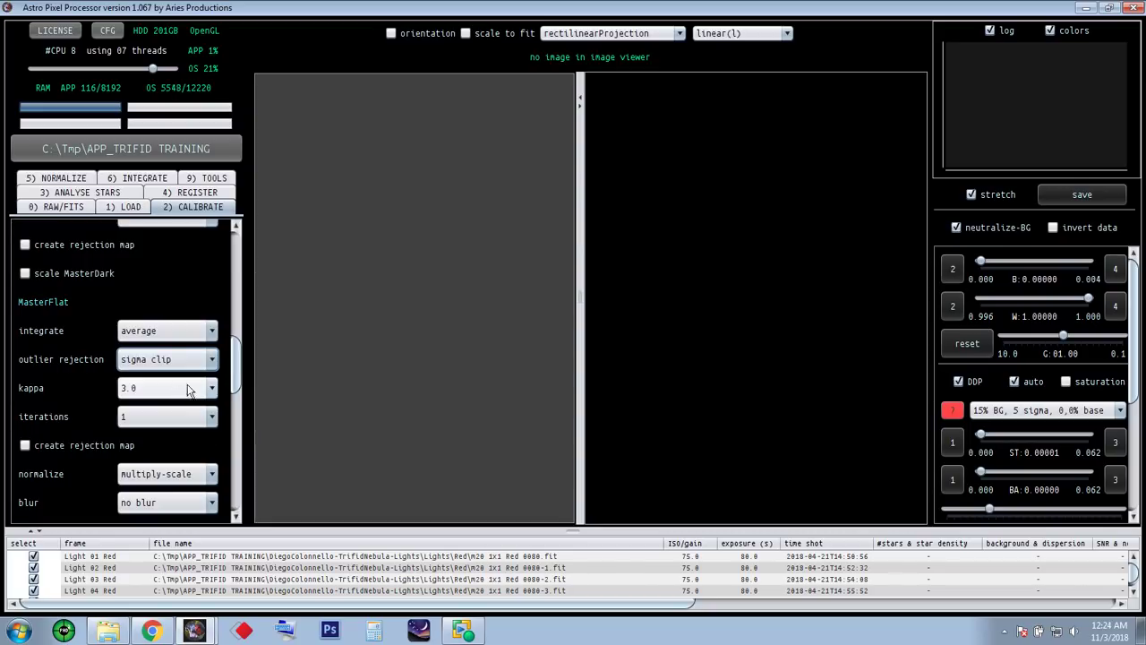
# - Keep the remaining calibration settings at their defaults, create the master calibration frames and assign them to the lights
pyautogui.moveTo(240, 371); pyautogui.dragTo(240, 399)
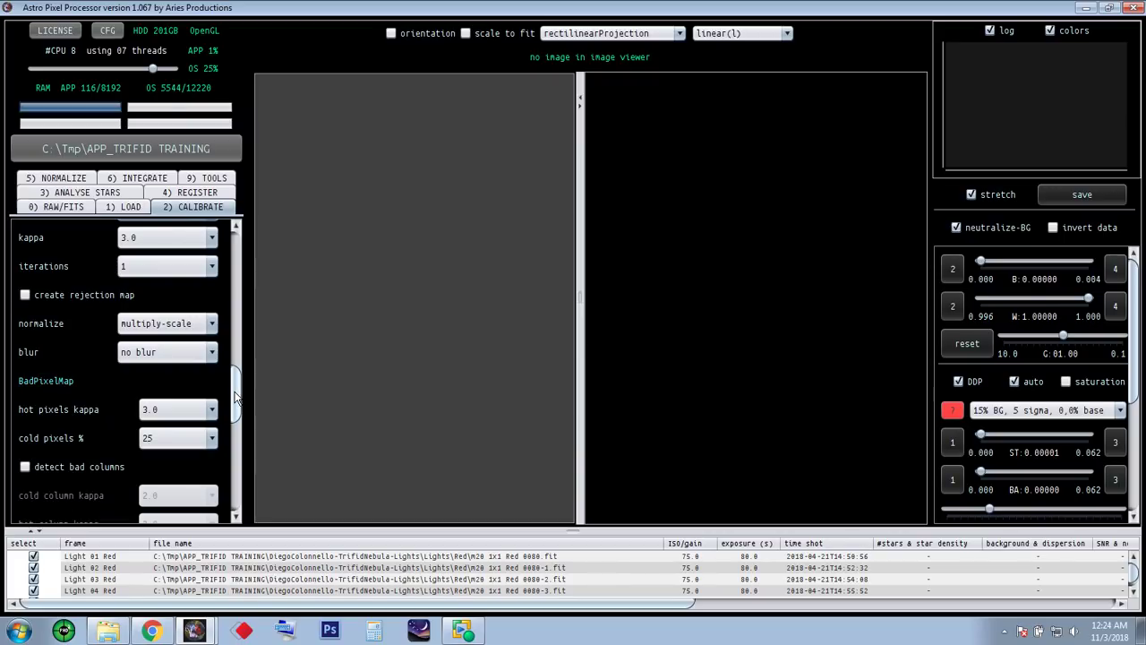
pyautogui.moveTo(235, 397); pyautogui.dragTo(237, 410)
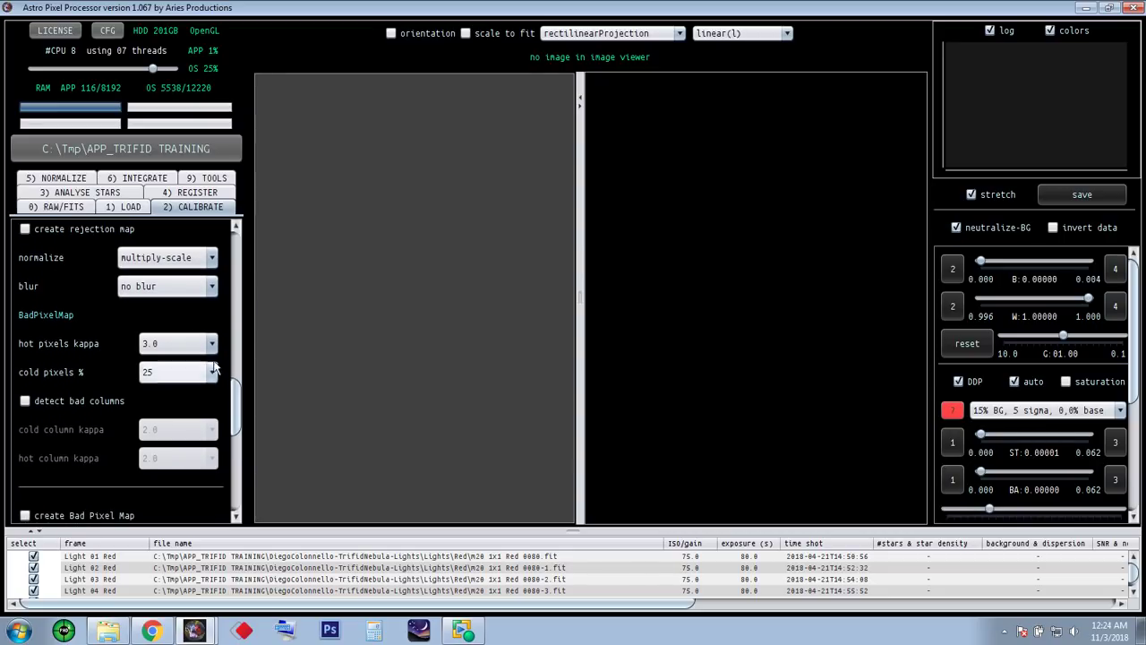
pyautogui.moveTo(237, 410); pyautogui.dragTo(237, 452)
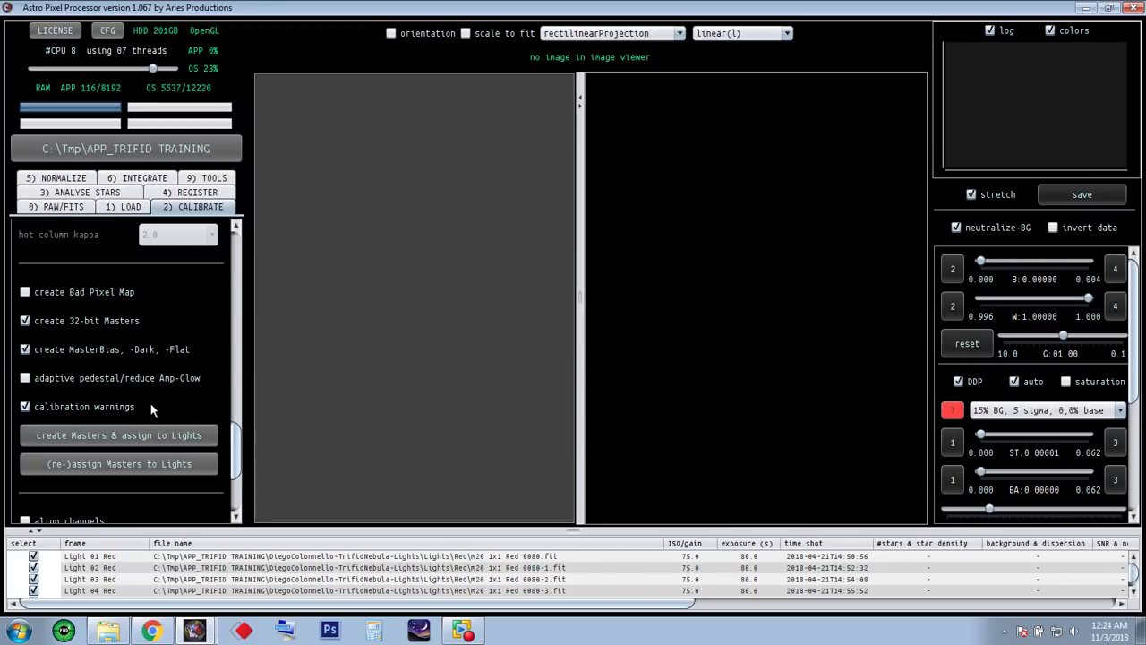
pyautogui.moveTo(238, 433); pyautogui.dragTo(240, 452)
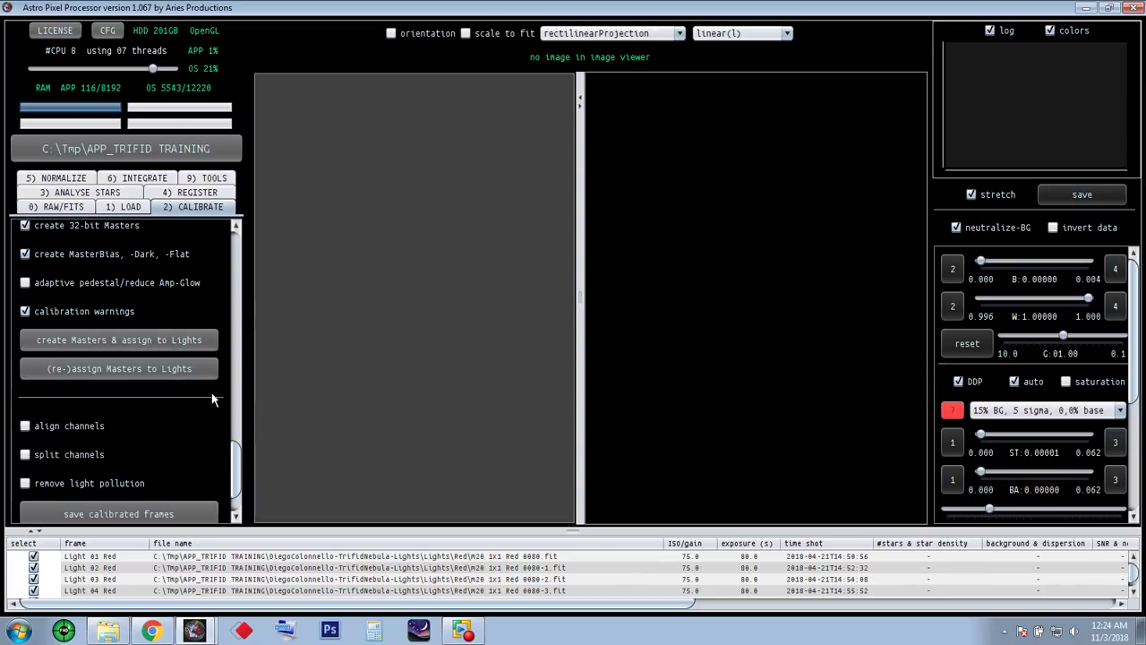
pyautogui.moveTo(206, 432)
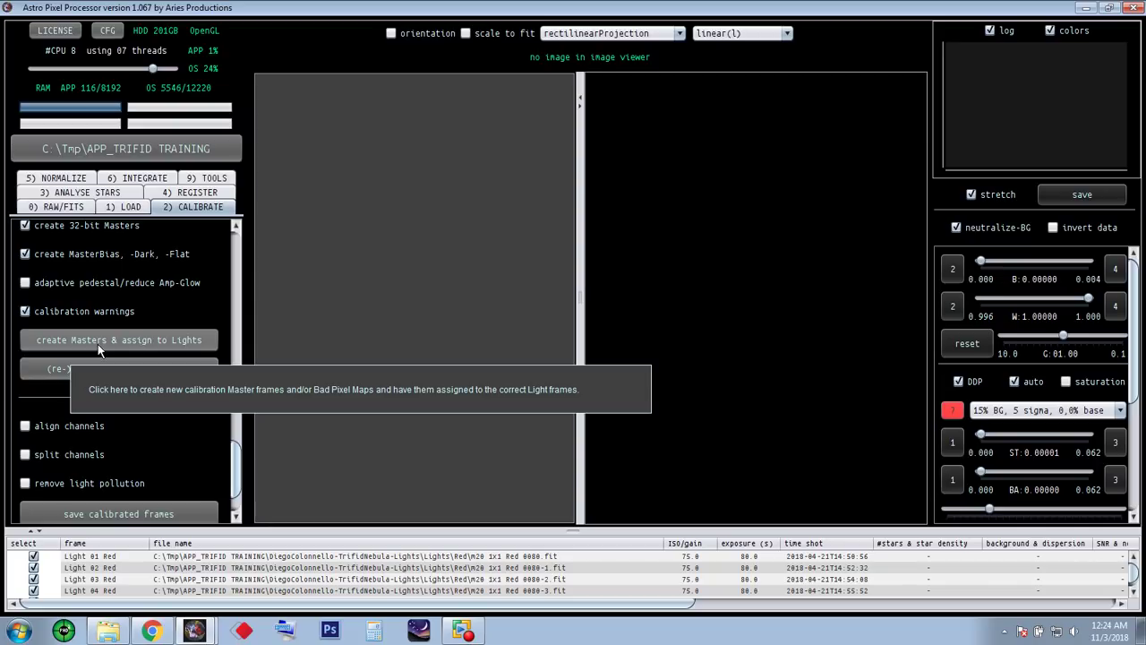
pyautogui.click(138, 341)
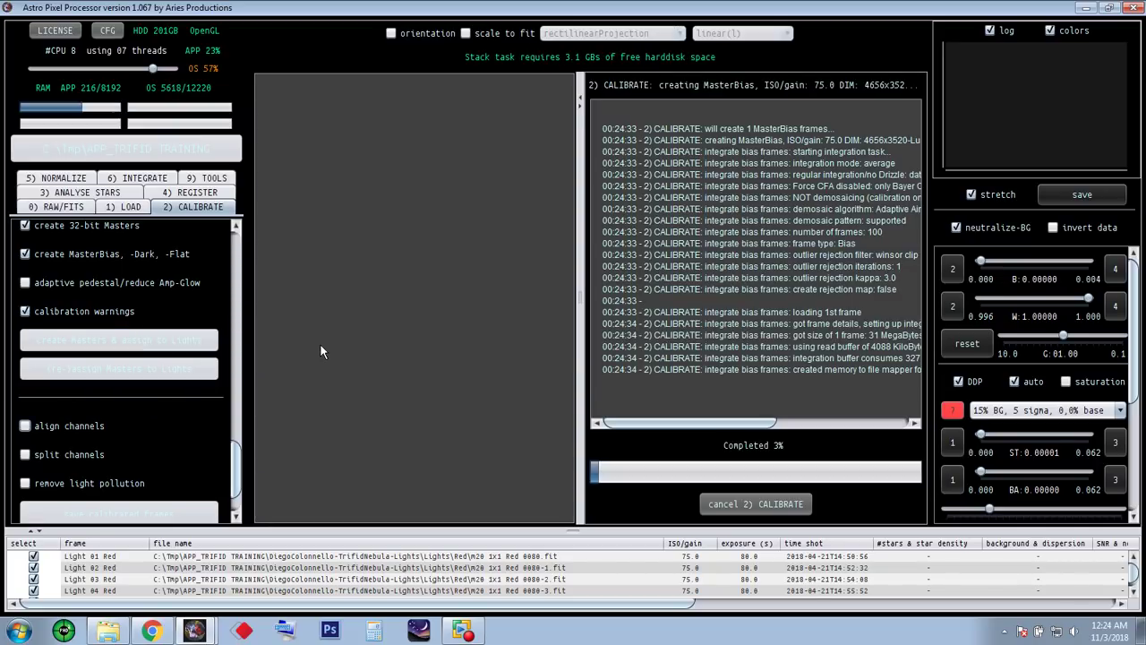
# - Enlarge the calibration log area and widen the Console window to follow the master creation
pyautogui.moveTo(582, 298); pyautogui.dragTo(277, 291)
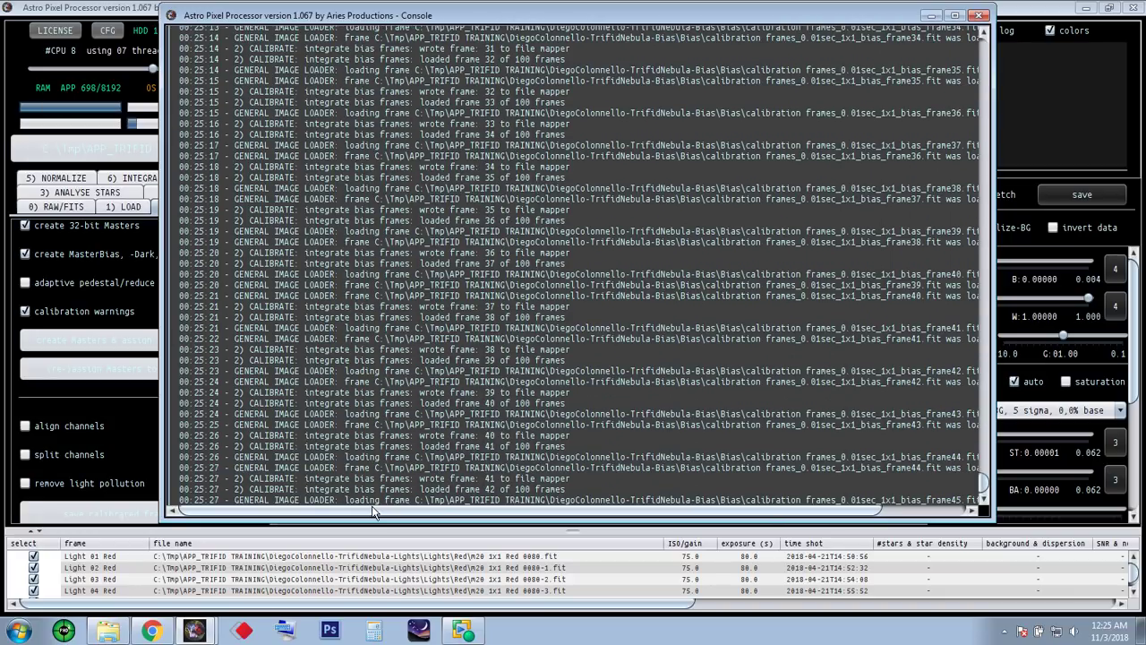
pyautogui.moveTo(524, 20); pyautogui.dragTo(397, 25)
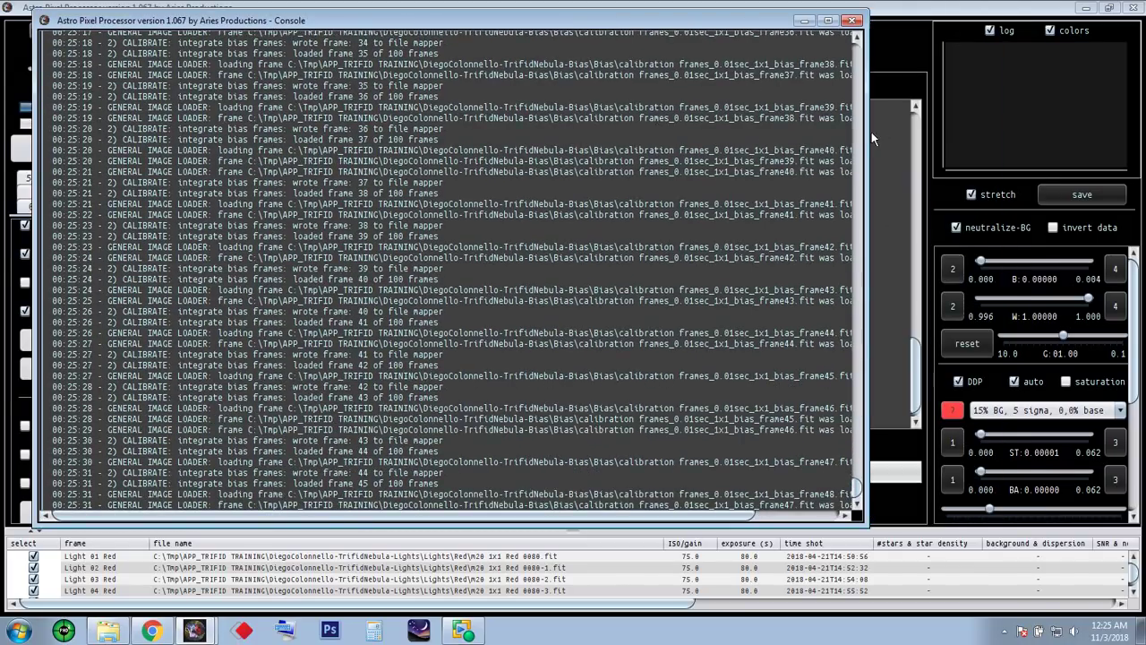
pyautogui.moveTo(869, 132); pyautogui.dragTo(1056, 134)
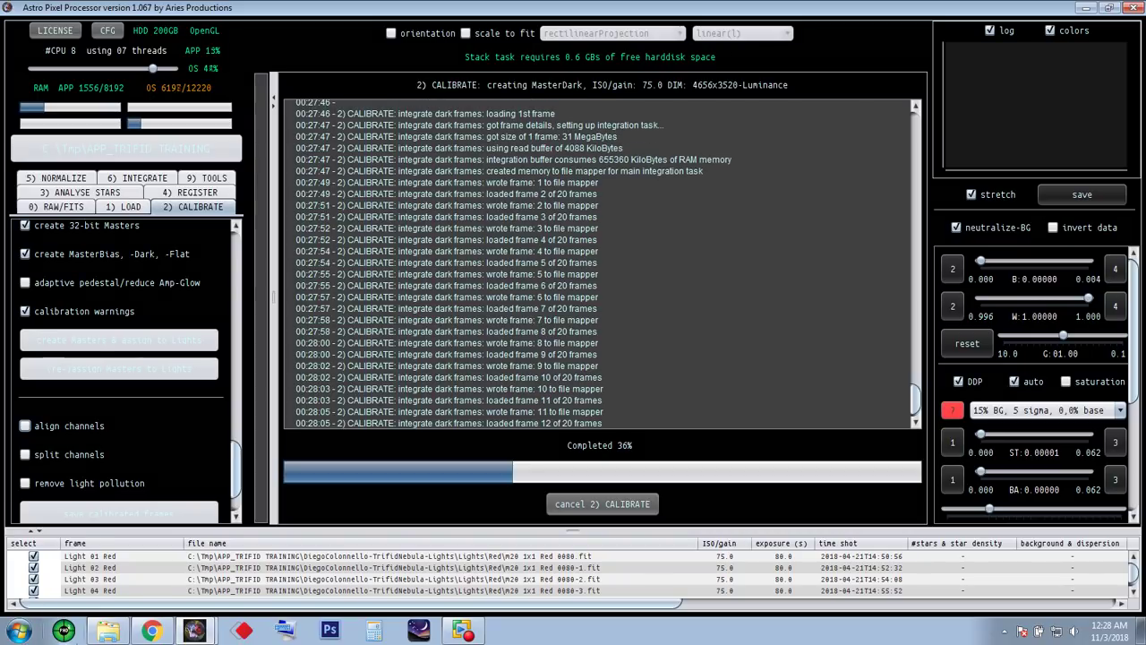
# - Switch to Windows Explorer, check the APP_TRIFID TRAINING folder for the saved master files with full names readable, and minimize the window
pyautogui.click(108, 631)
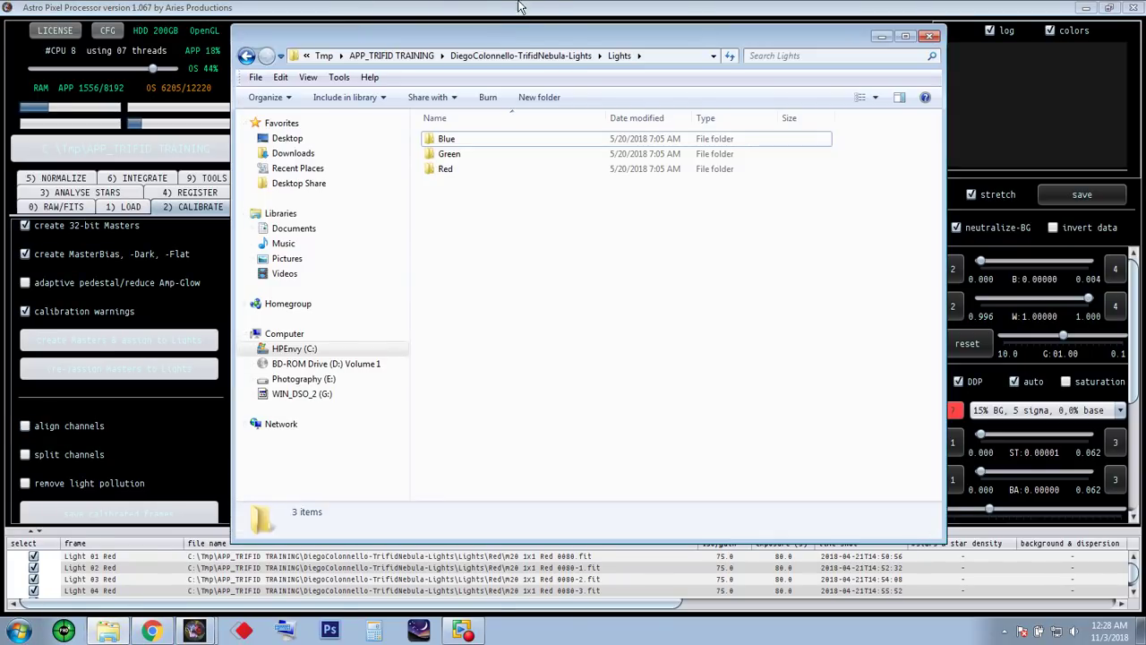
pyautogui.click(414, 56)
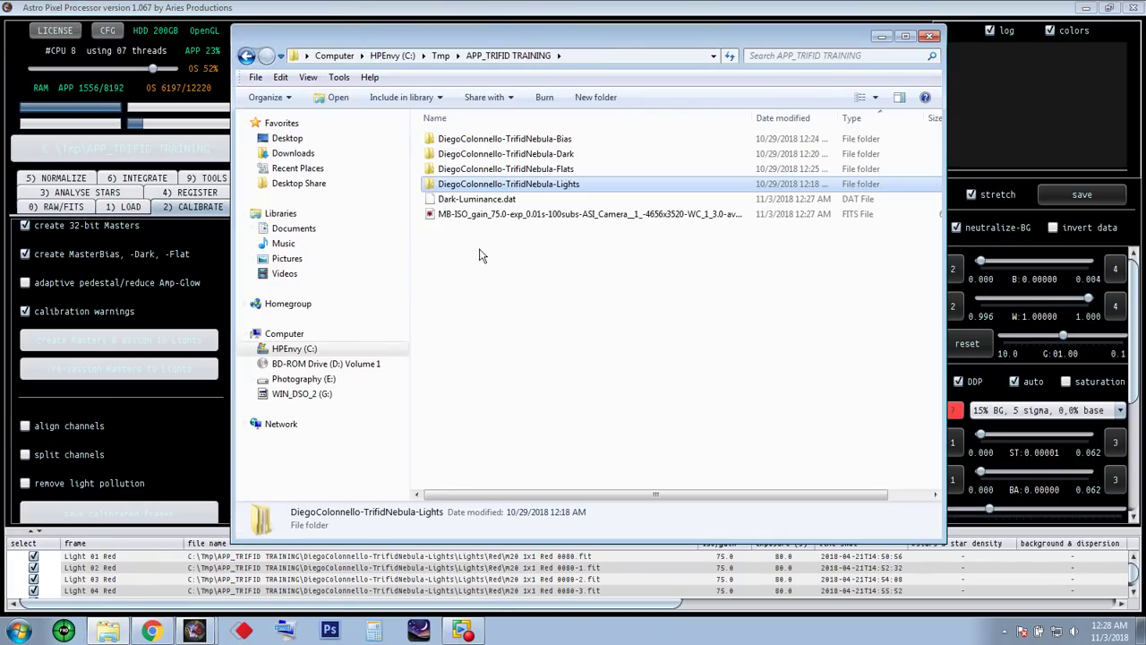
pyautogui.moveTo(751, 117); pyautogui.dragTo(861, 117)
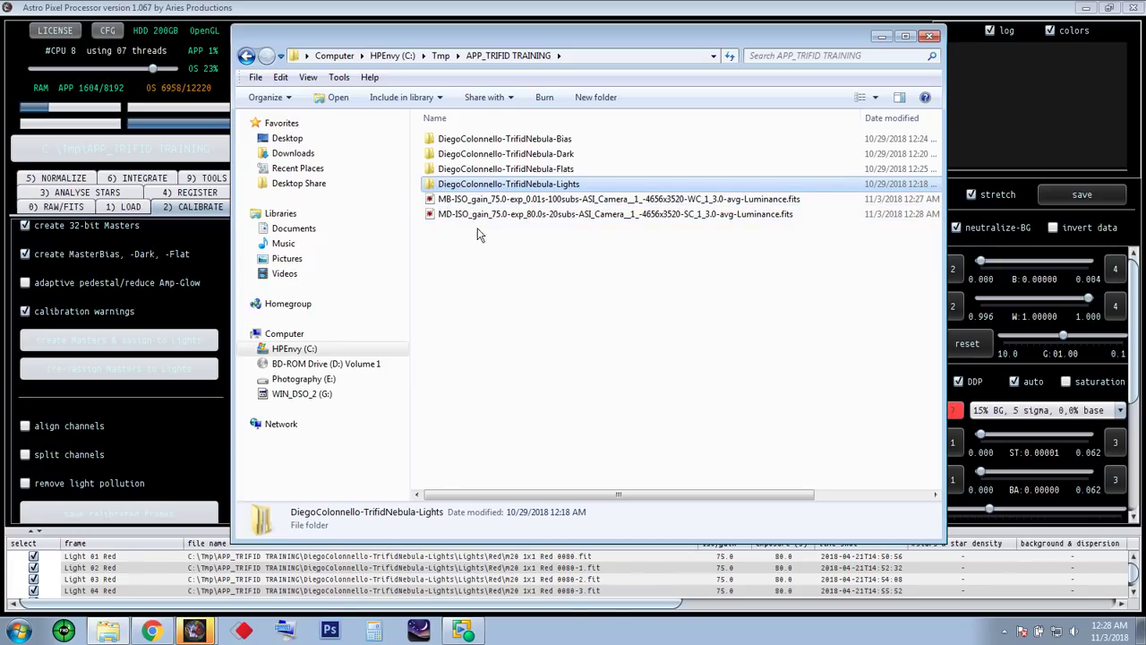
pyautogui.click(881, 37)
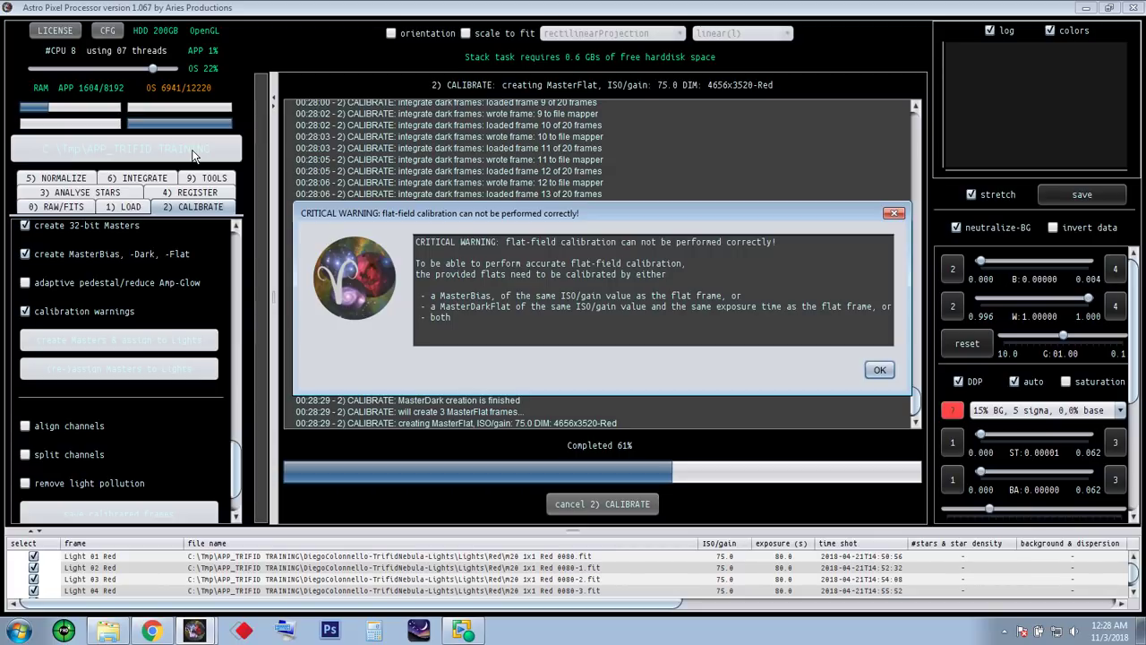
# - Acknowledge the flat-field calibration warnings for the Red and Green MasterFlats to continue their creation
pyautogui.click(878, 369)
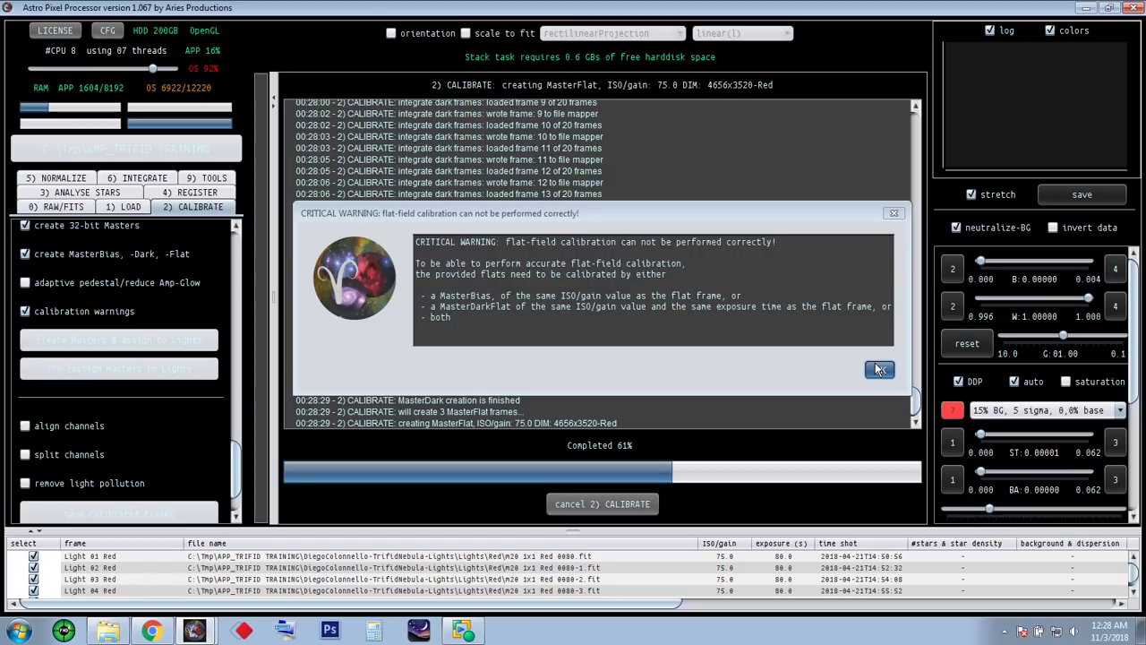
pyautogui.click(878, 368)
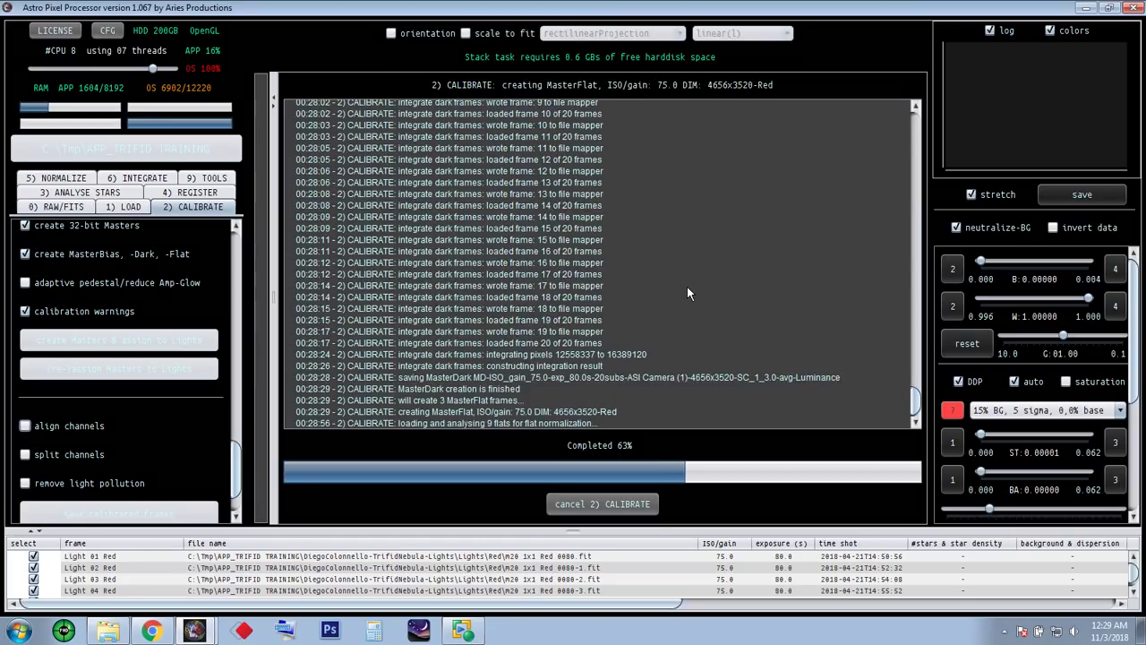
pyautogui.hotkey('ctrl', 'F10')
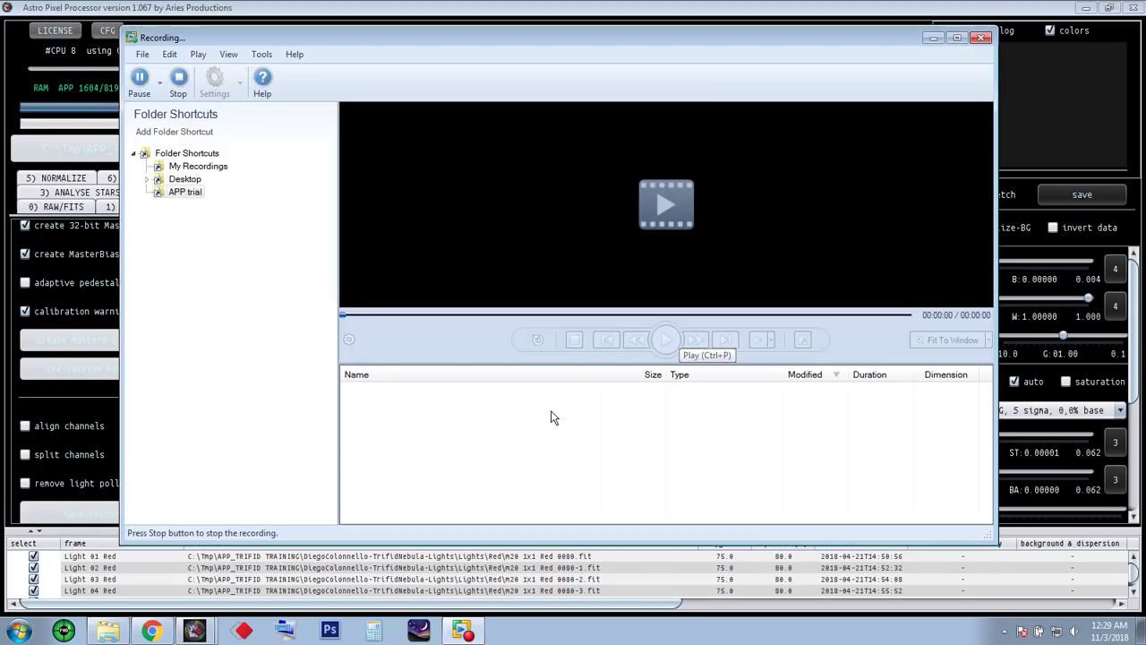
pyautogui.hotkey('ctrl', 'F10')
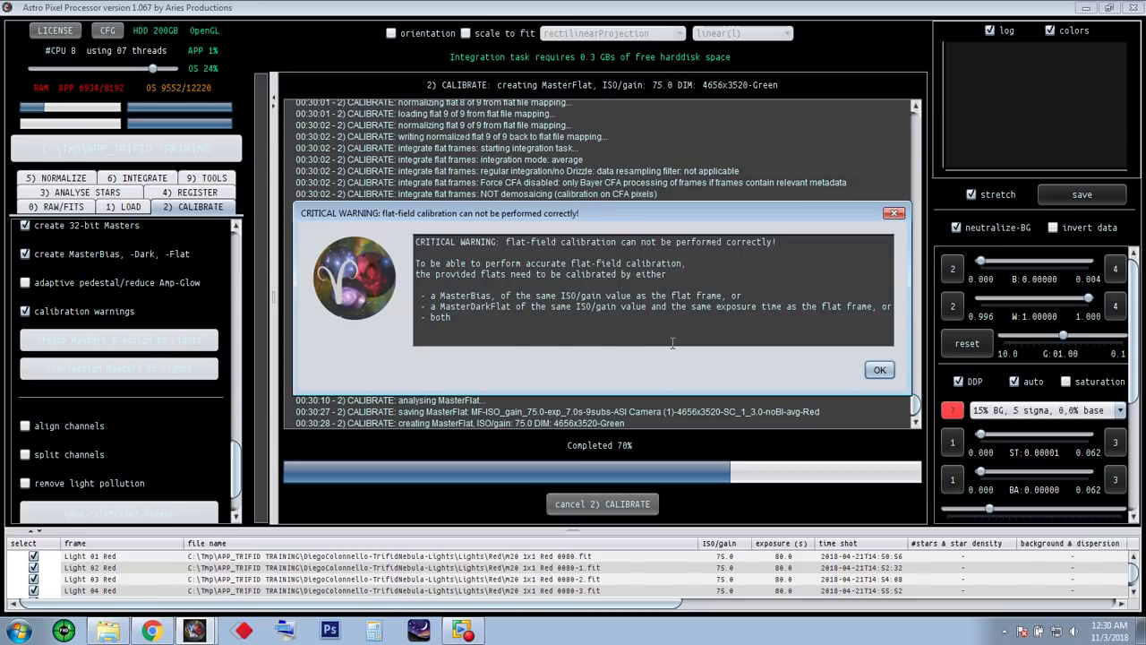
pyautogui.click(879, 369)
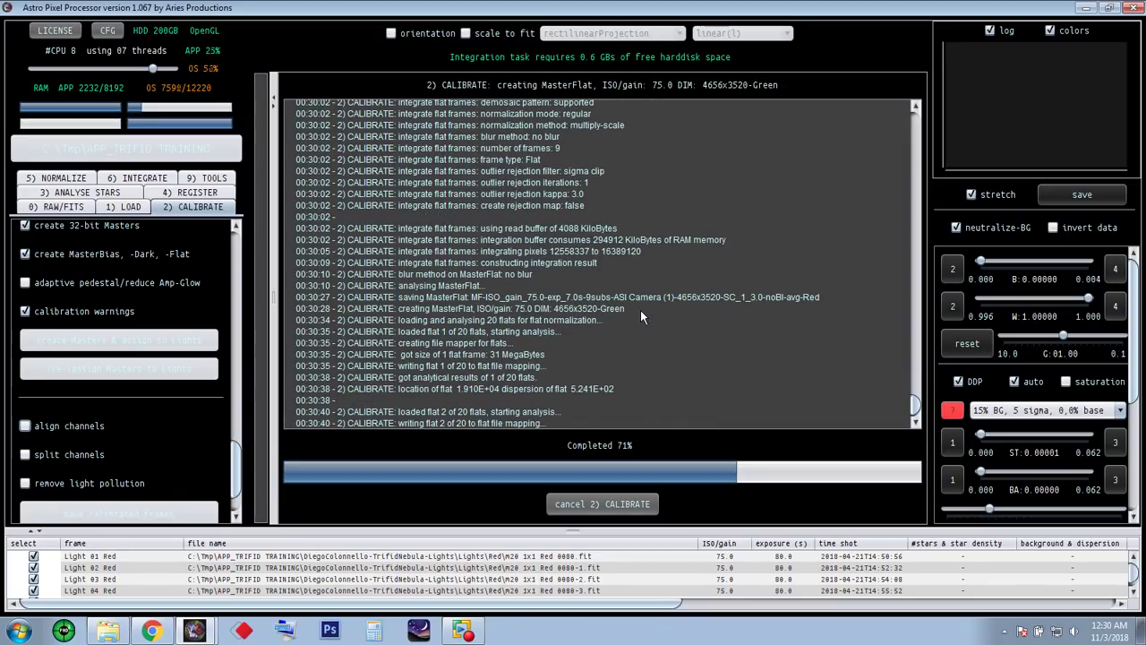
# - Switch to Chrome and view the license options in the shop on the Astro Pixel Processor website
pyautogui.click(150, 631)
pyautogui.moveTo(412, 266)
pyautogui.scroll(-1, 412, 266)
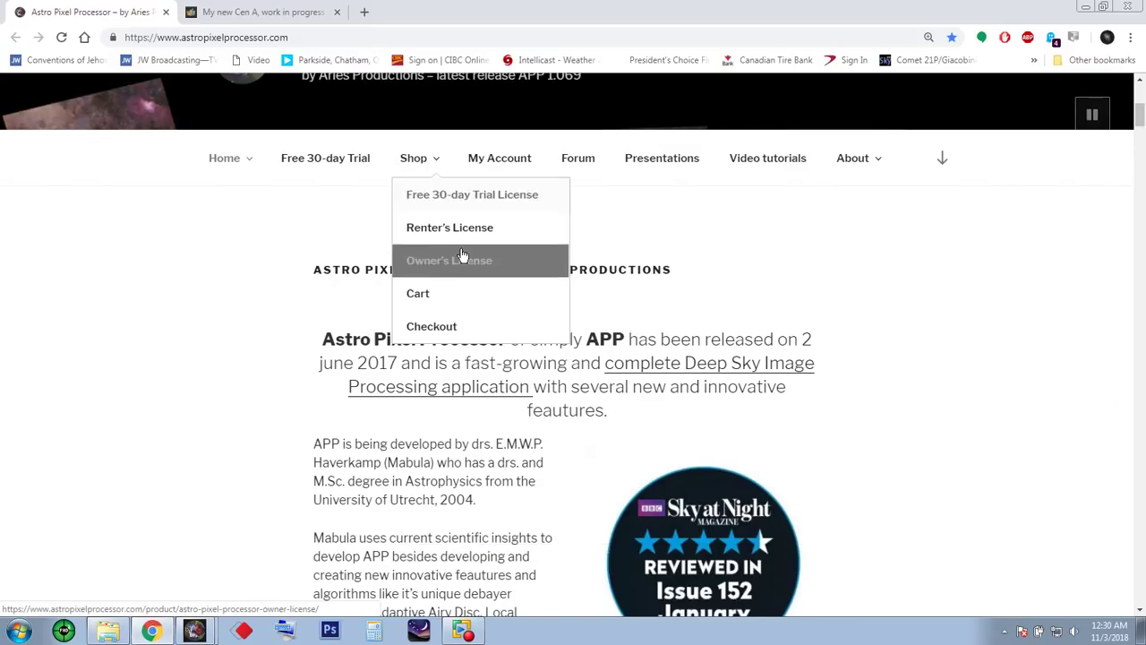
# - Open the video tutorials page of the Astro Pixel Processor website and look through the tutorials by Mabula and Sara Wager
pyautogui.click(770, 161)
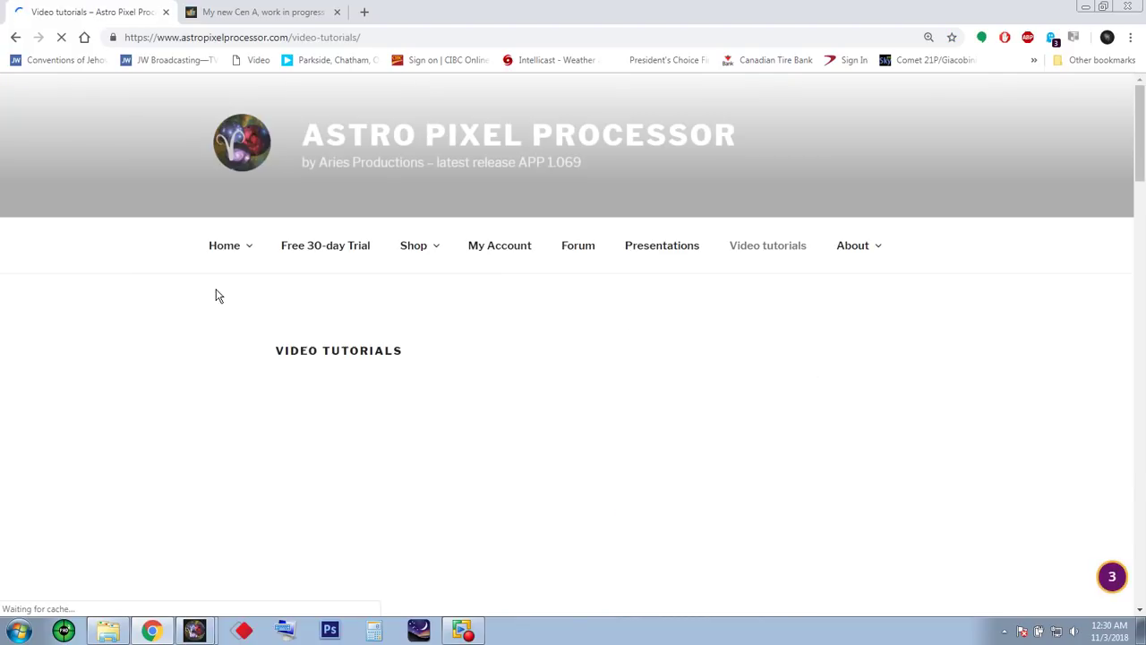
pyautogui.scroll(-3, 199, 294)
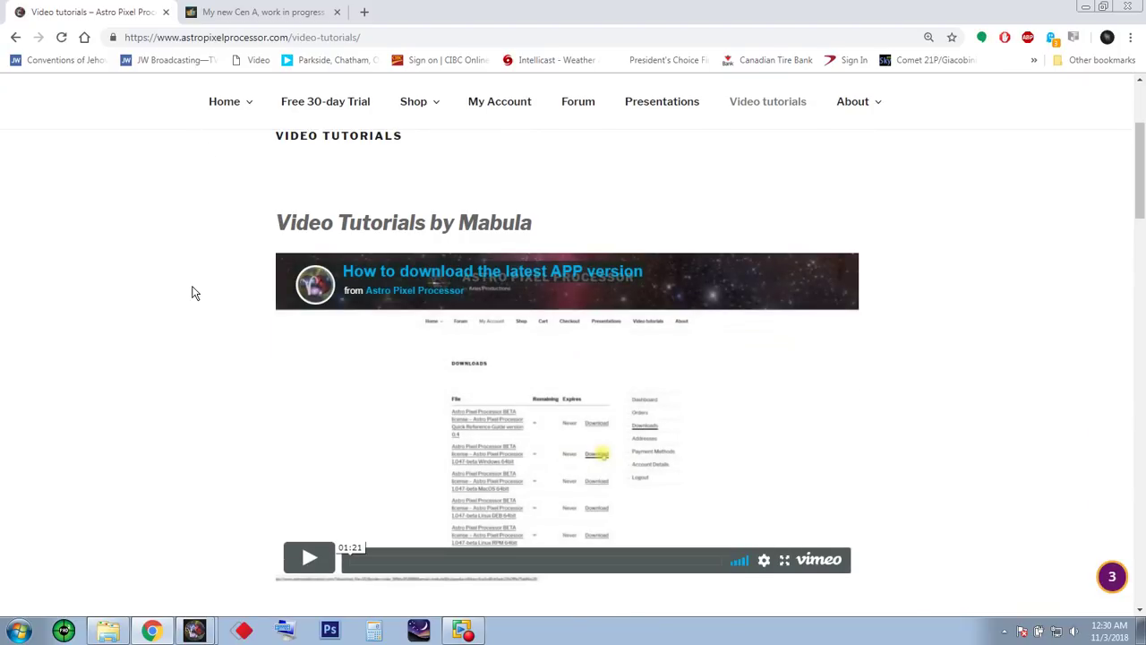
pyautogui.scroll(-2, 195, 293)
pyautogui.scroll(-4, 192, 293)
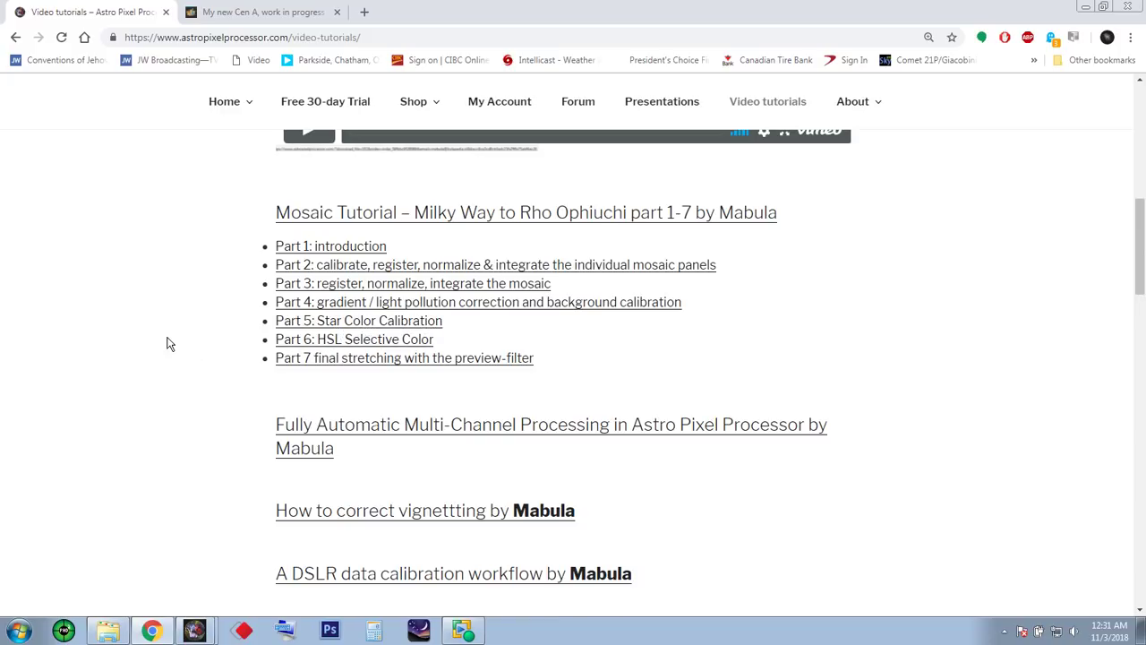
pyautogui.scroll(-1, 167, 340)
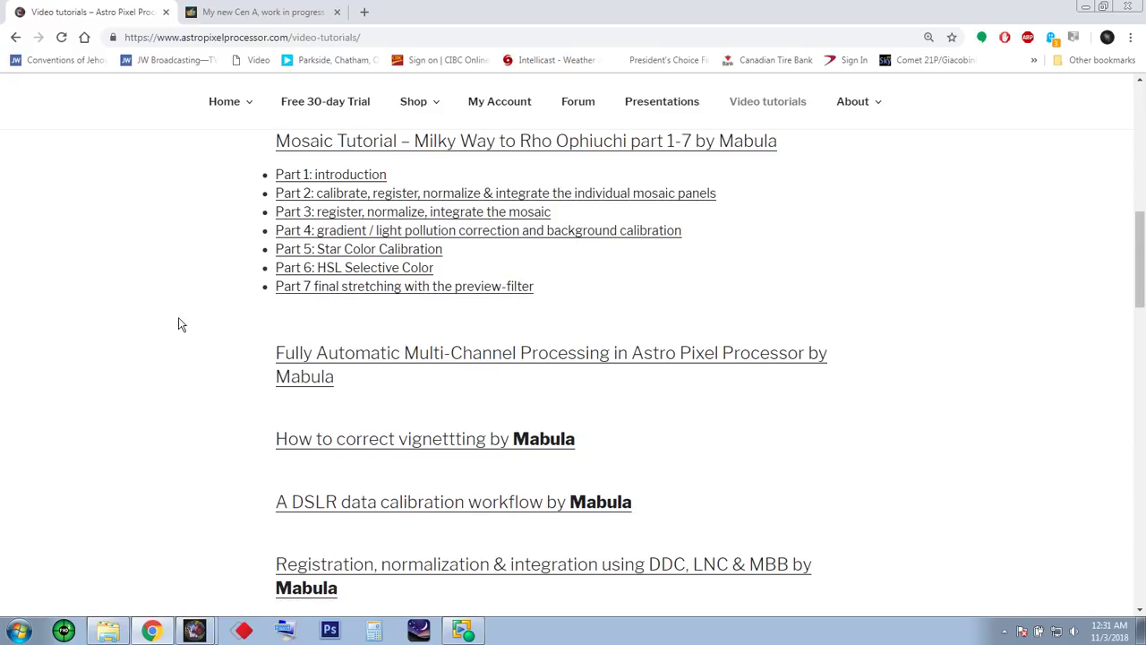
pyautogui.scroll(-2, 226, 319)
pyautogui.scroll(-1, 226, 320)
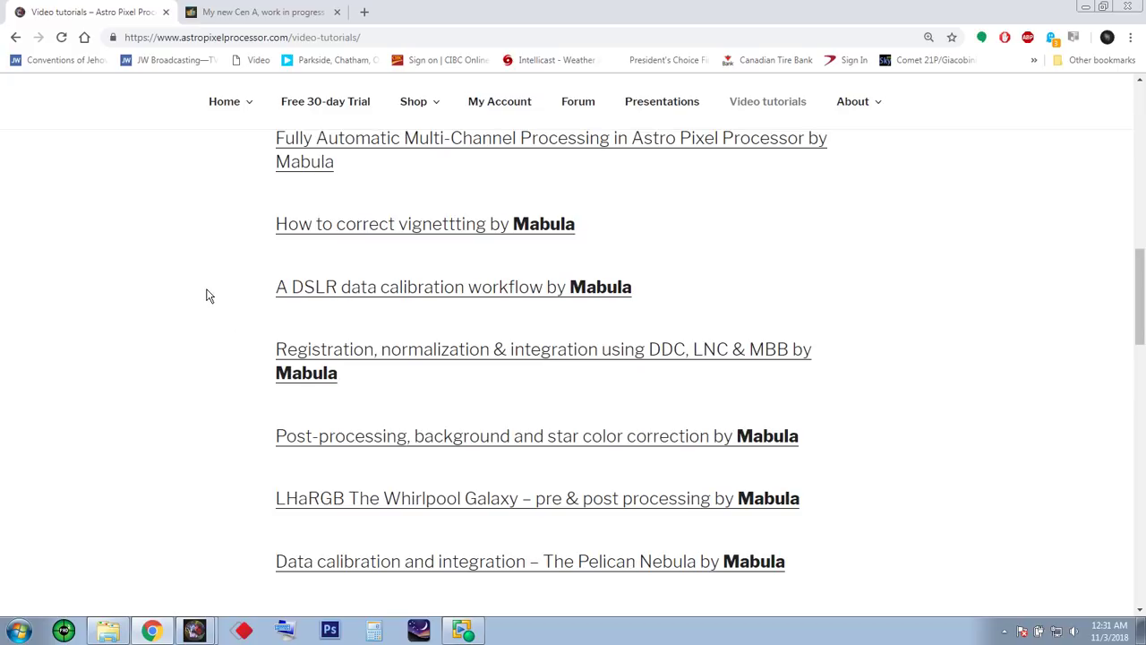
pyautogui.scroll(1, 206, 296)
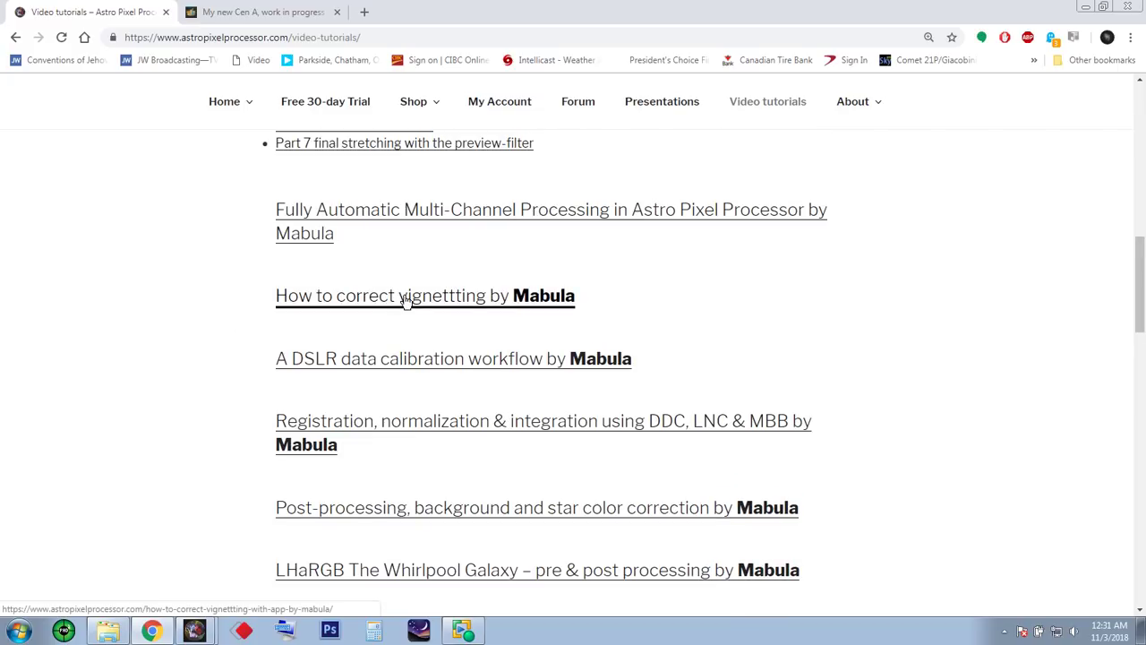
pyautogui.scroll(-2, 199, 287)
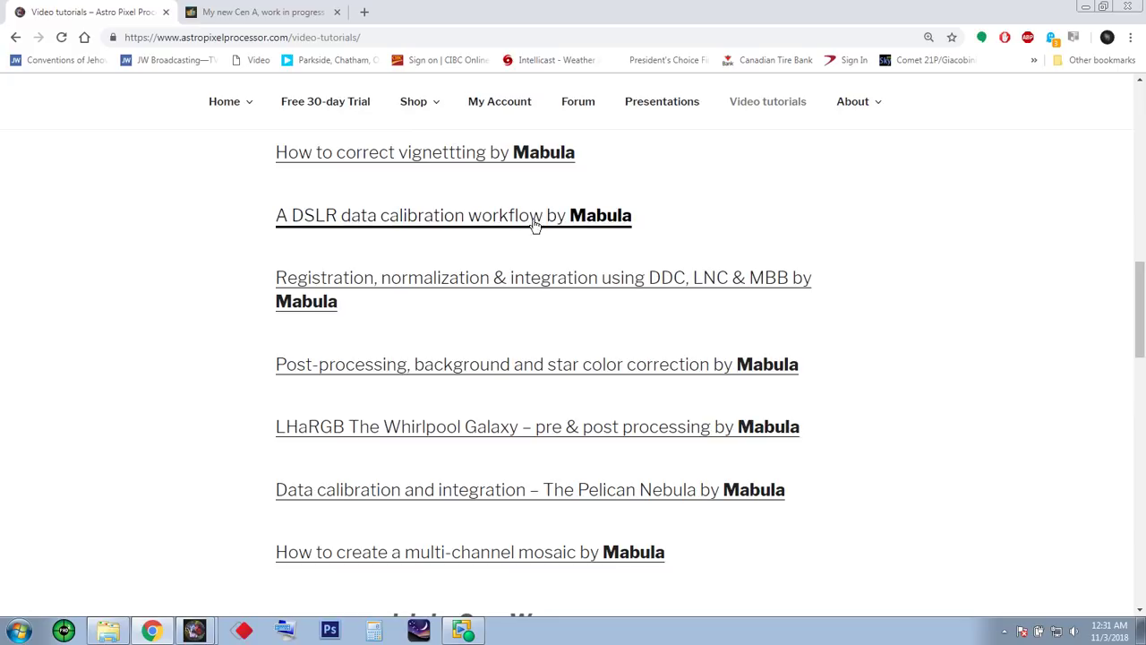
pyautogui.scroll(-7, 227, 240)
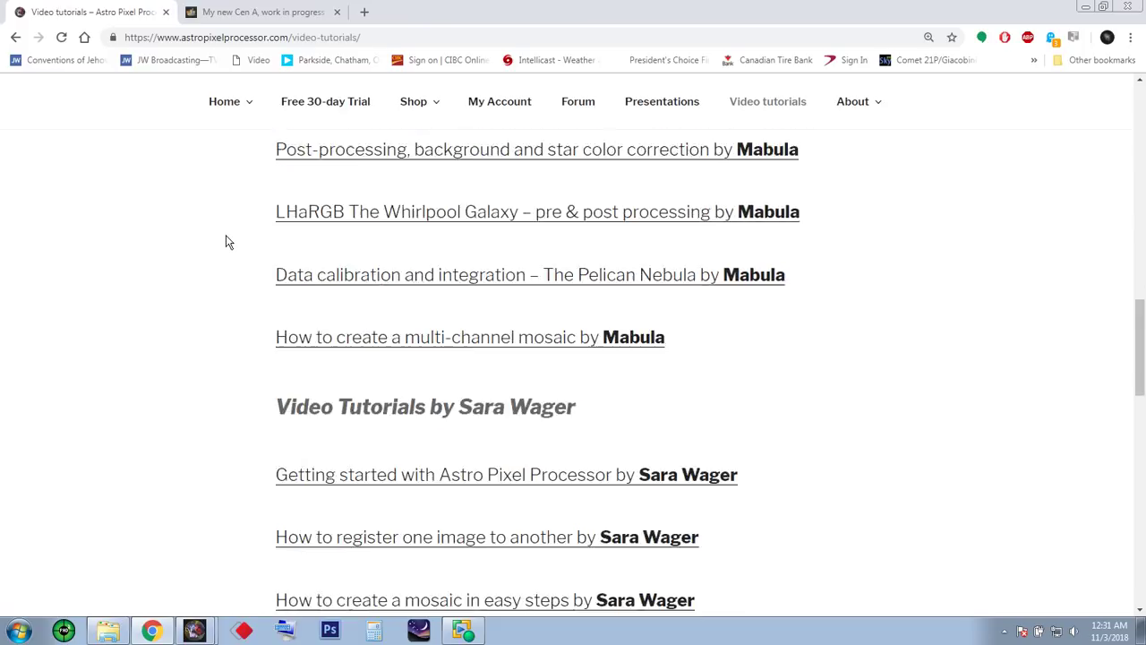
pyautogui.scroll(-5, 227, 242)
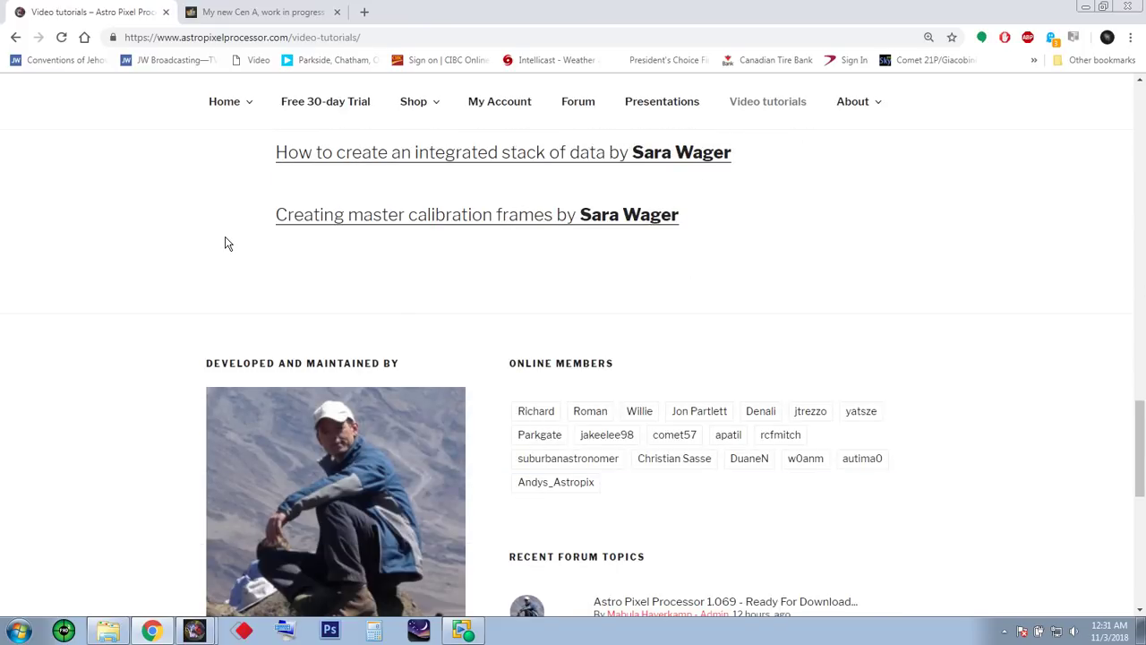
pyautogui.scroll(-1, 173, 265)
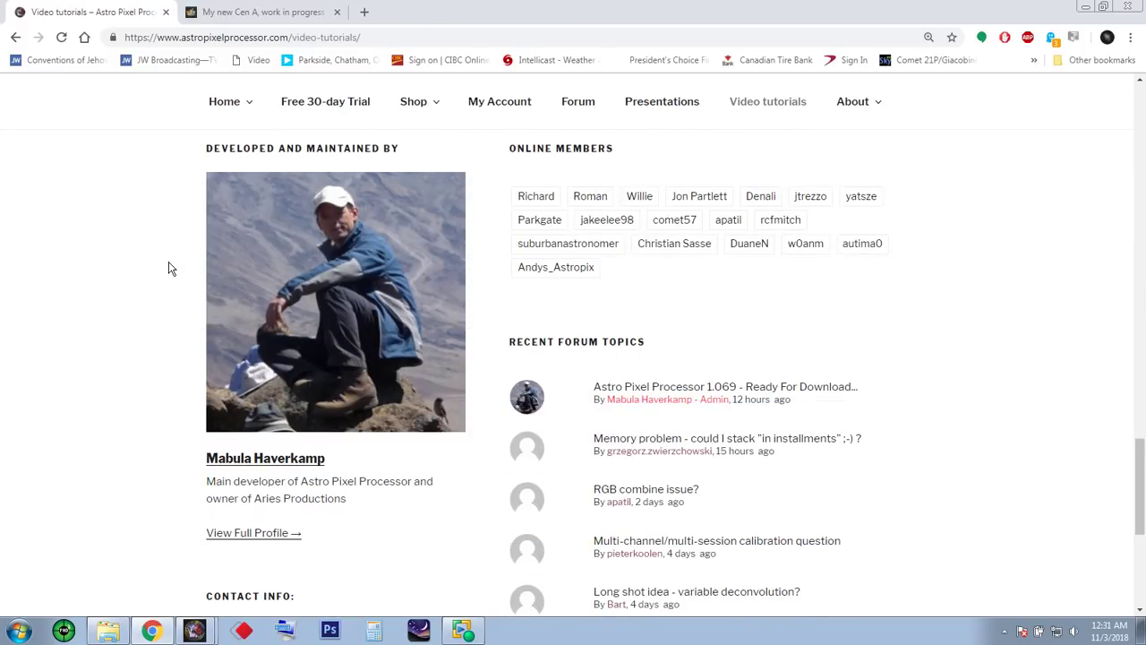
pyautogui.scroll(19, 170, 269)
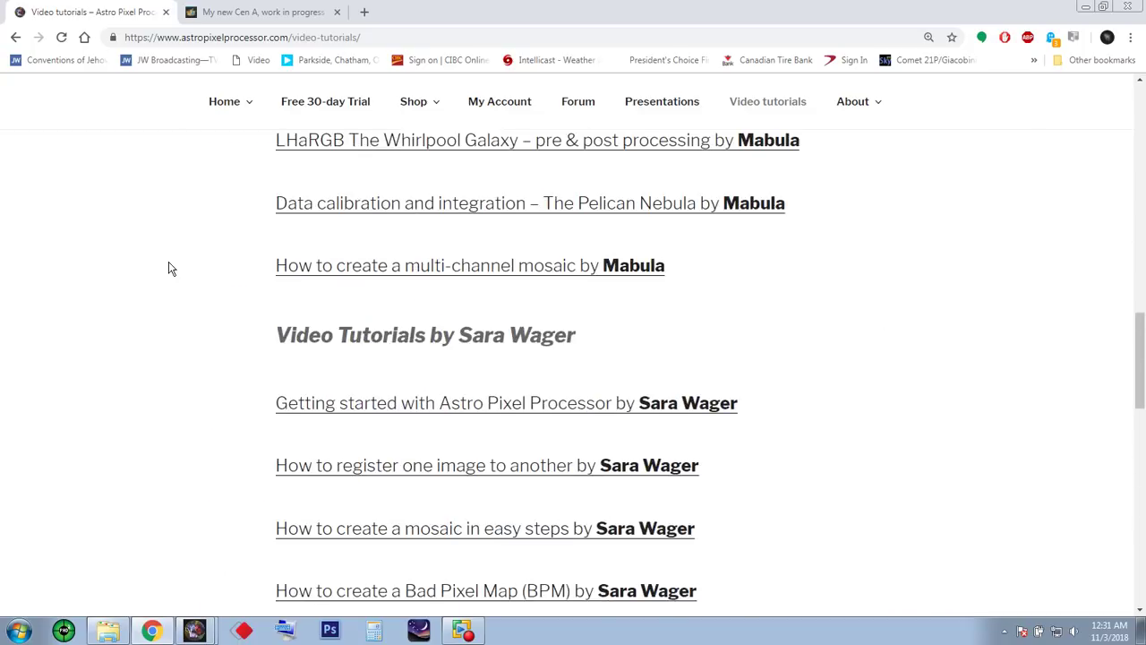
pyautogui.scroll(8, 170, 269)
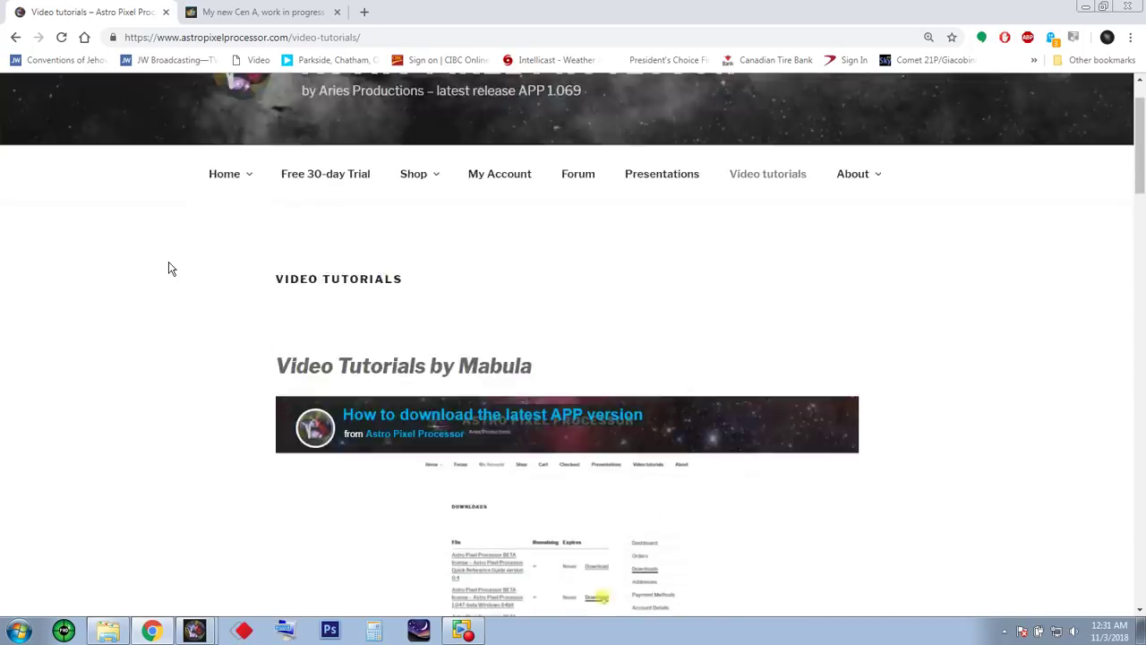
# - View the "My new Cen A, work in progress" image page on AstroBin and return to Astro Pixel Processor
pyautogui.click(255, 14)
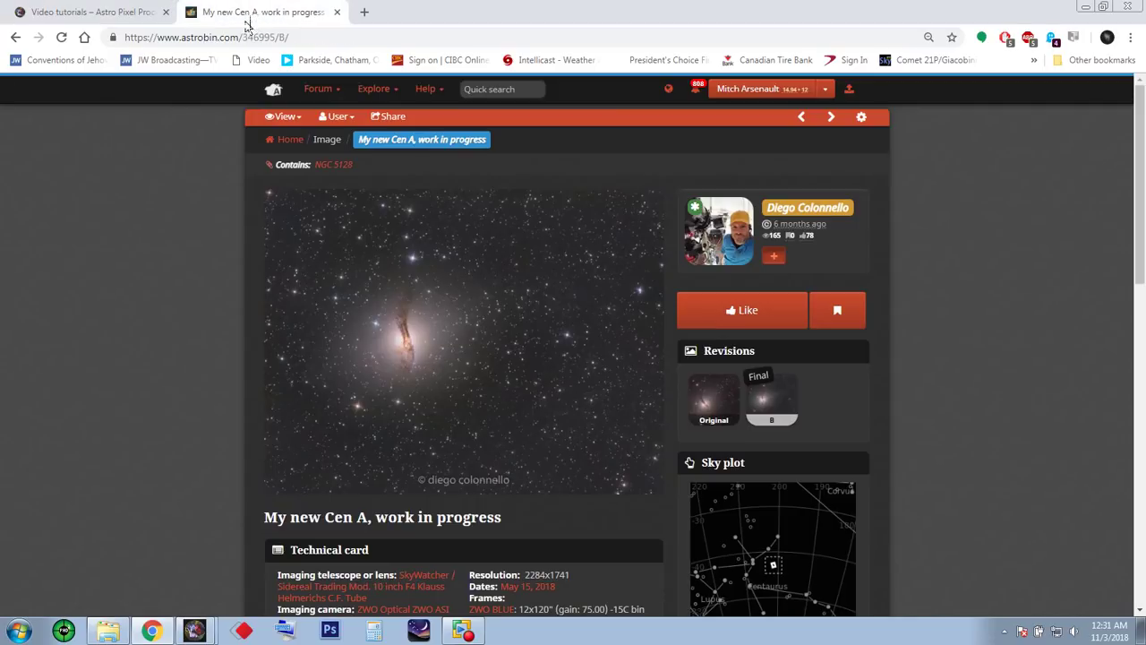
pyautogui.click(103, 18)
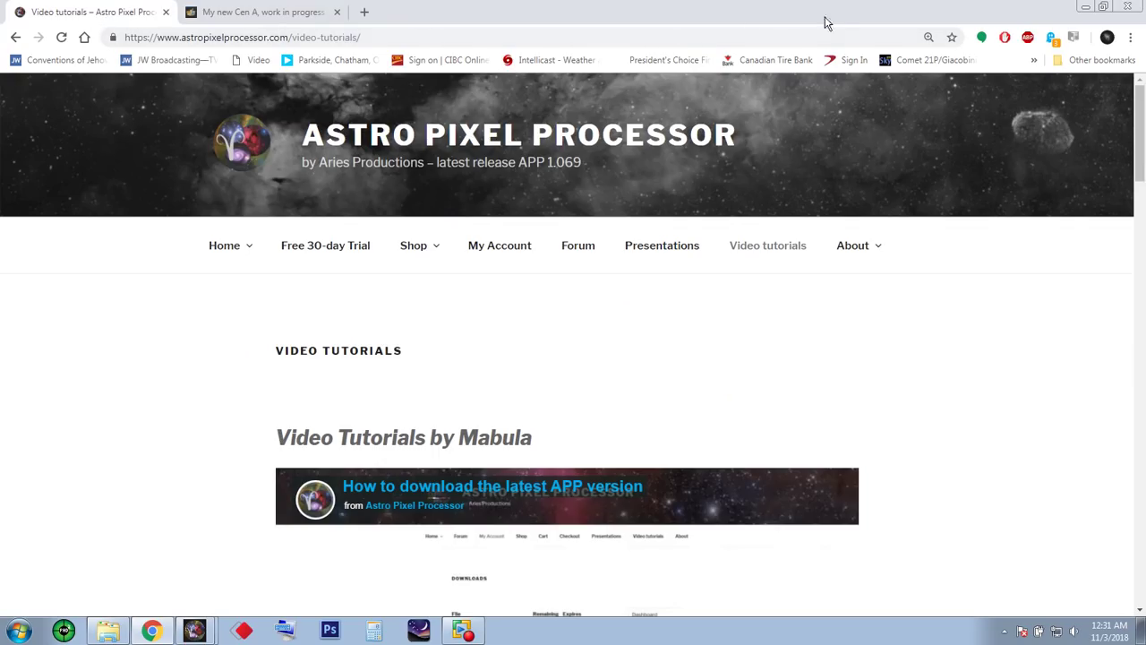
pyautogui.click(1082, 6)
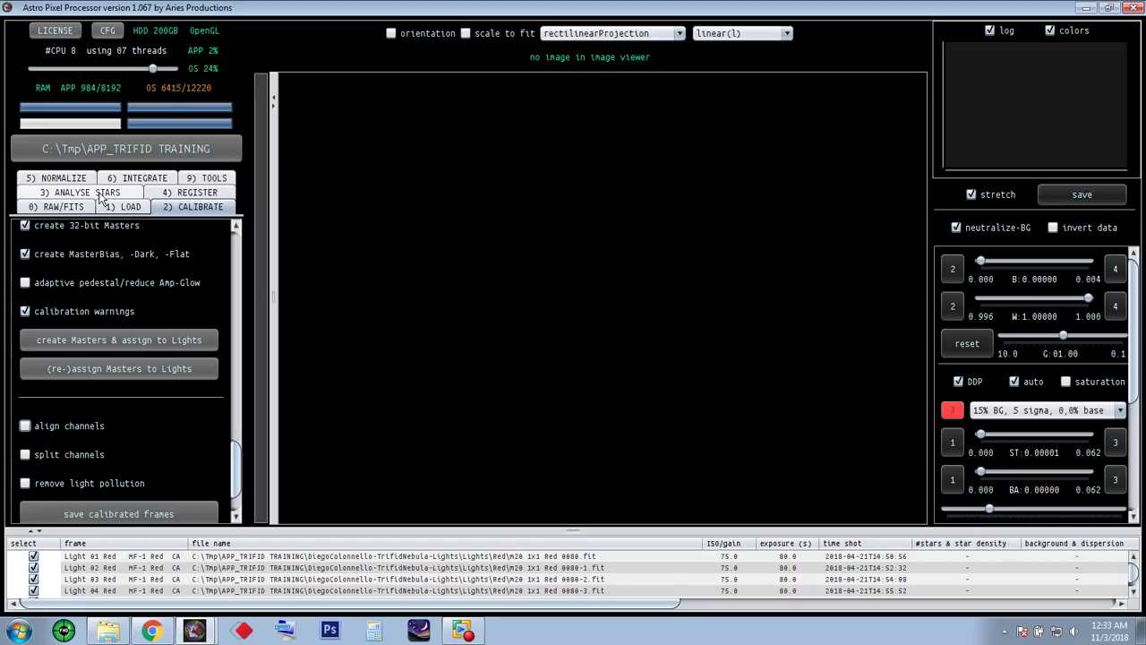
# - Inspect the master frames at the end of the enlarged frame list, check their saved files in the APP_TRIFID TRAINING folder, and shrink the list again
pyautogui.moveTo(569, 529); pyautogui.dragTo(560, 258)
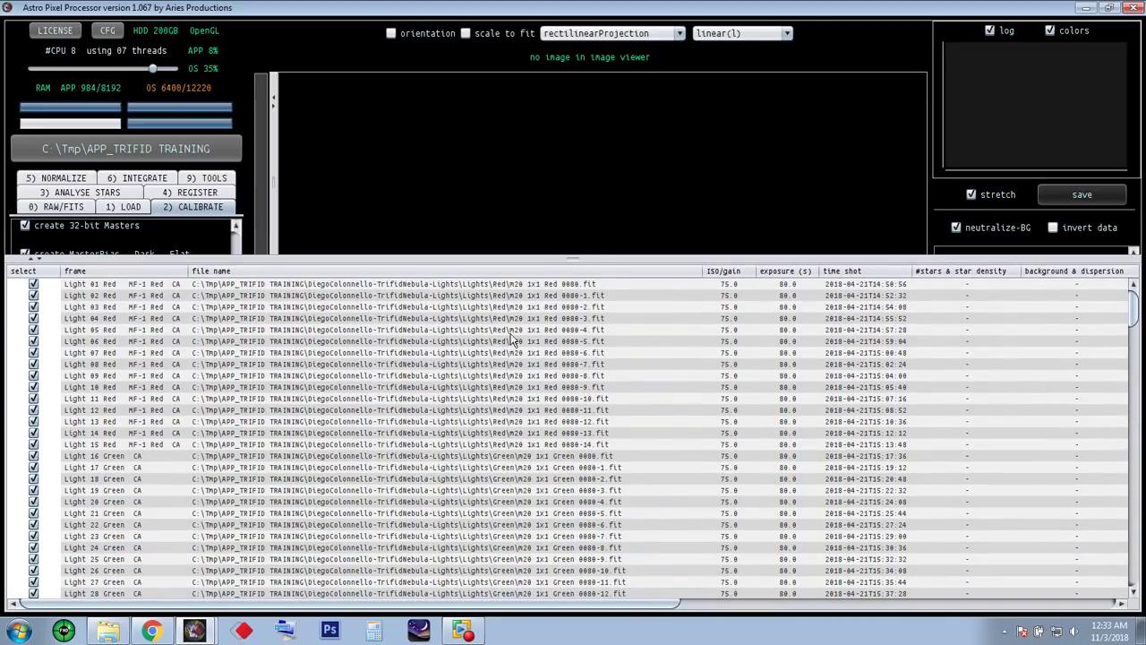
pyautogui.moveTo(1136, 327); pyautogui.dragTo(1134, 582)
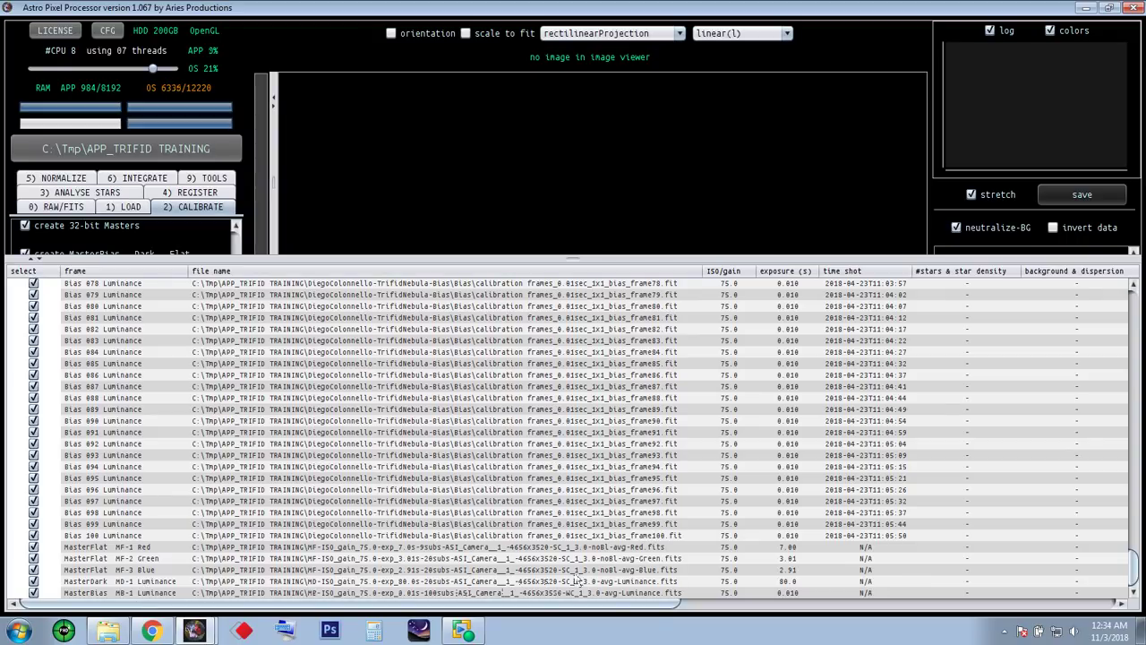
pyautogui.click(108, 630)
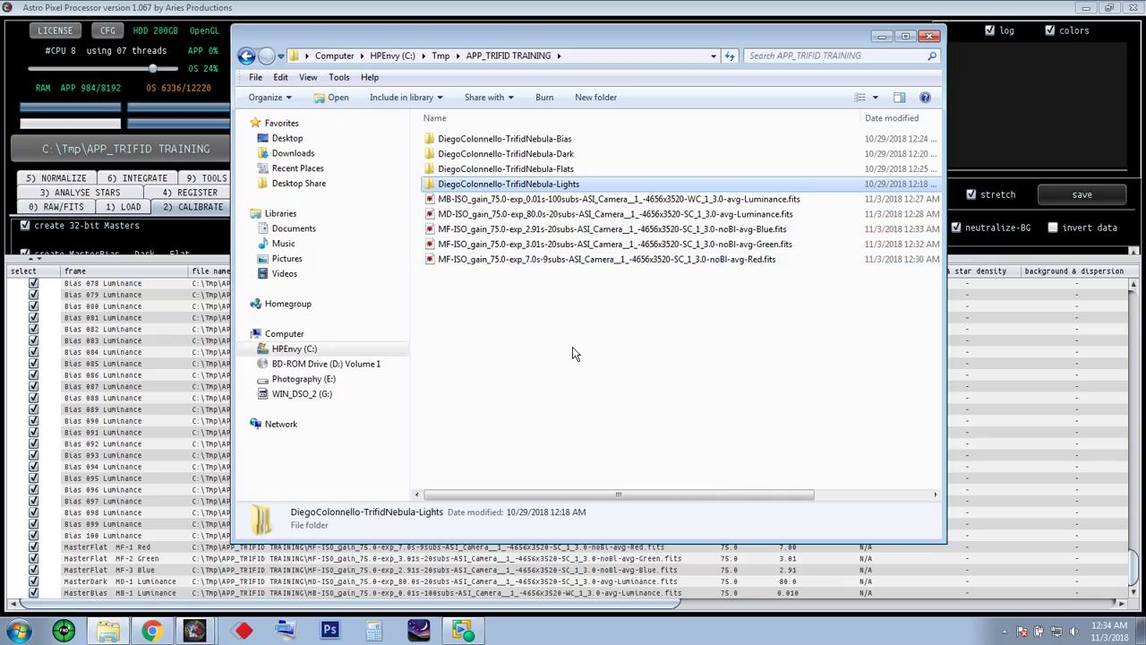
pyautogui.moveTo(675, 38); pyautogui.dragTo(626, 103)
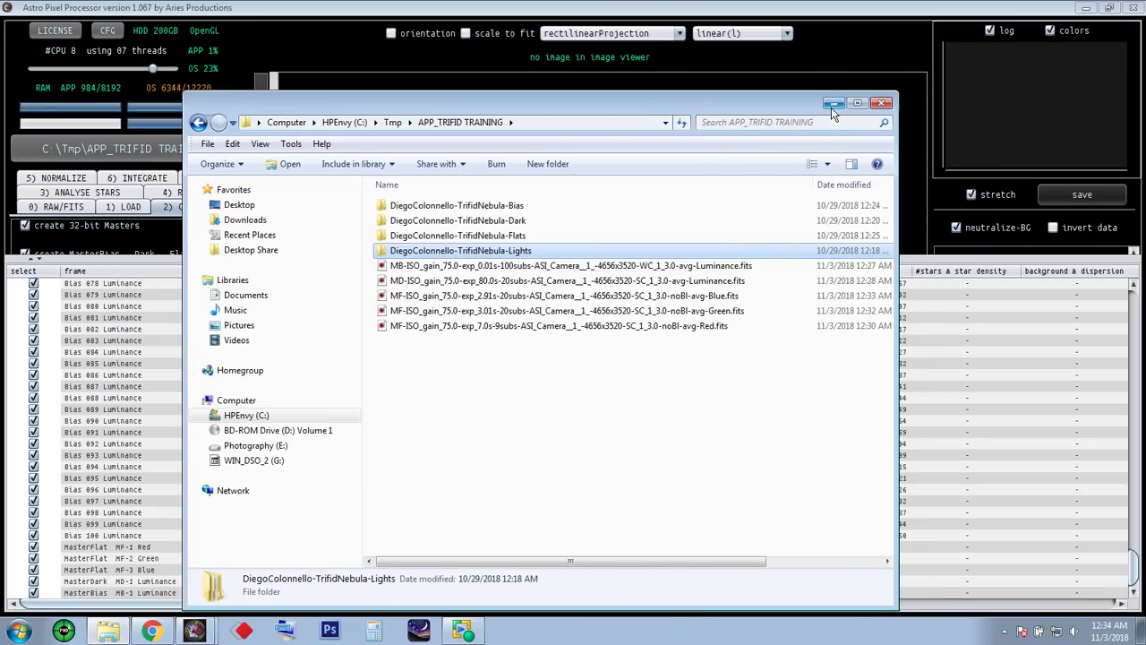
pyautogui.click(832, 104)
pyautogui.moveTo(574, 269); pyautogui.dragTo(528, 542)
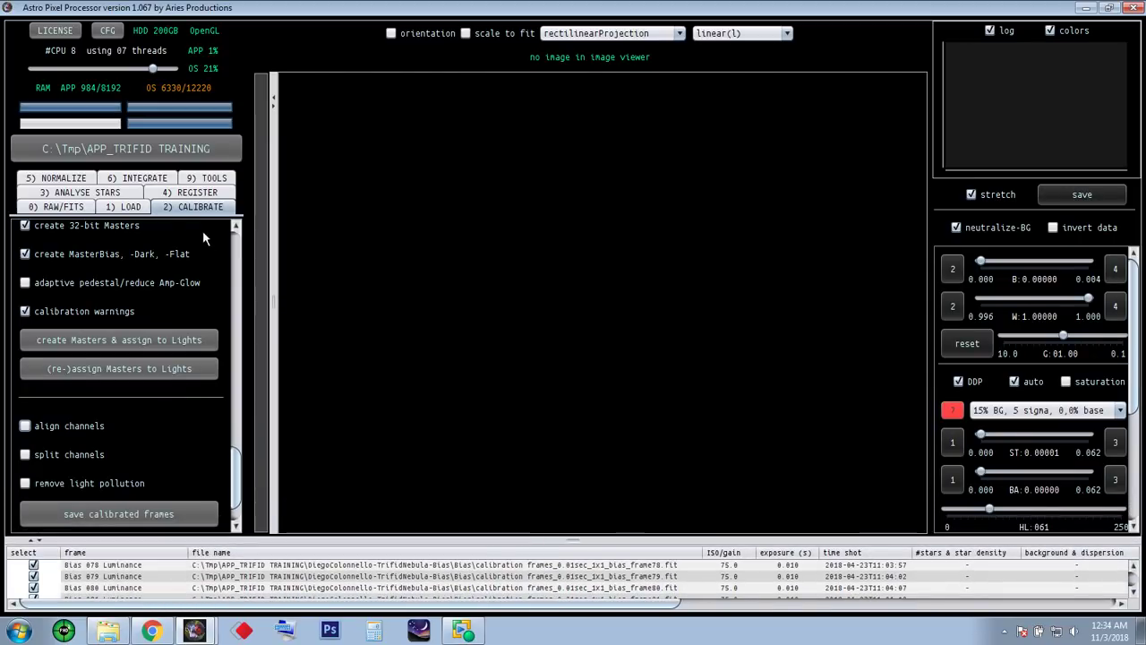
# - Review the calibration settings from the MasterBias options down to saving calibrated frames
pyautogui.scroll(5, 237, 295)
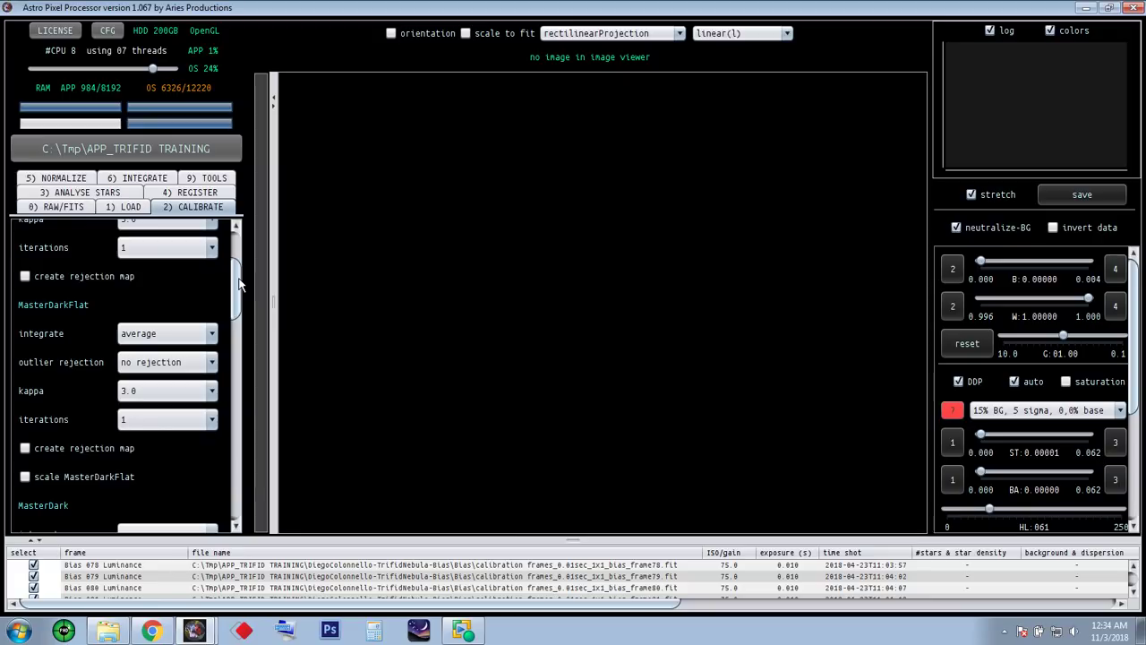
pyautogui.moveTo(239, 281); pyautogui.dragTo(239, 253)
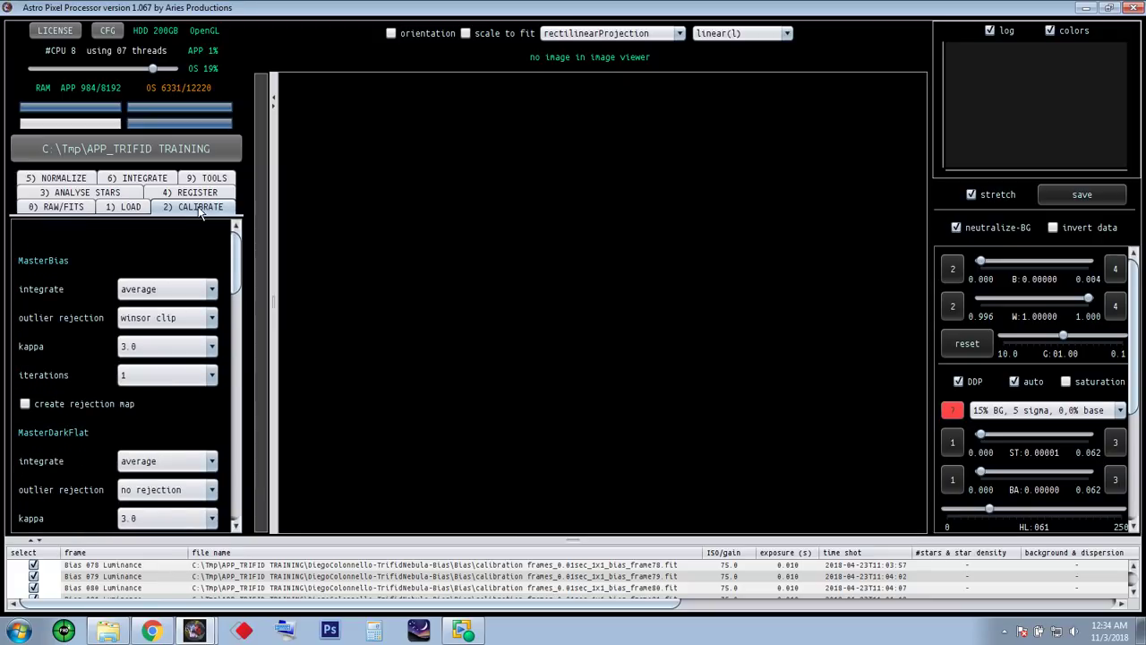
pyautogui.moveTo(239, 254); pyautogui.dragTo(232, 488)
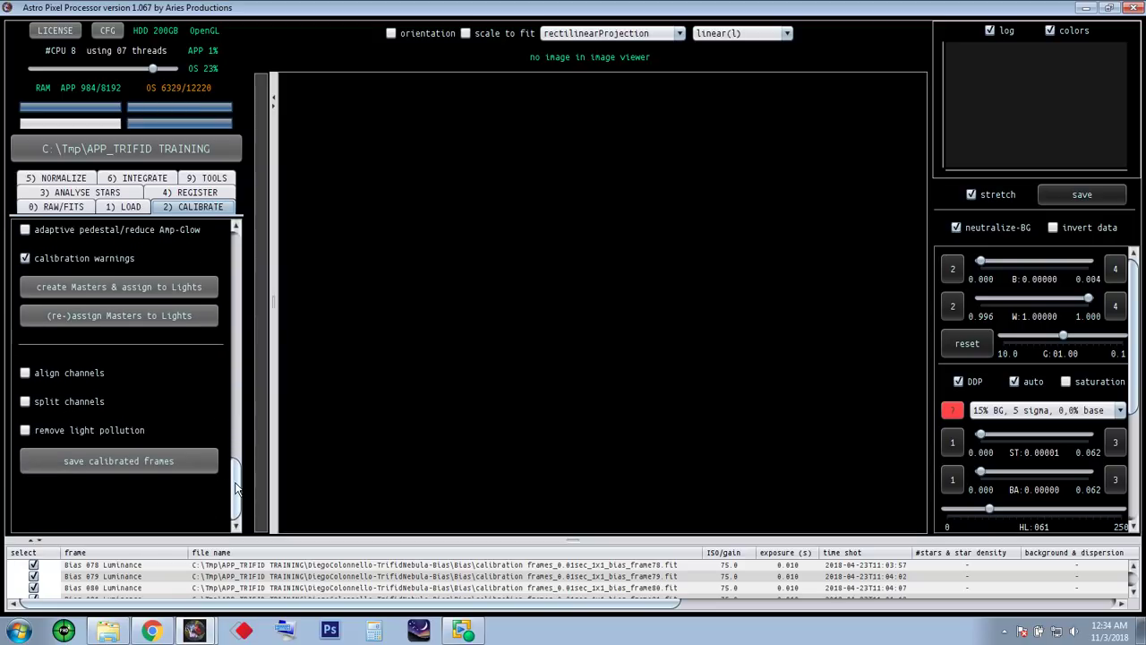
pyautogui.moveTo(235, 488); pyautogui.dragTo(210, 235)
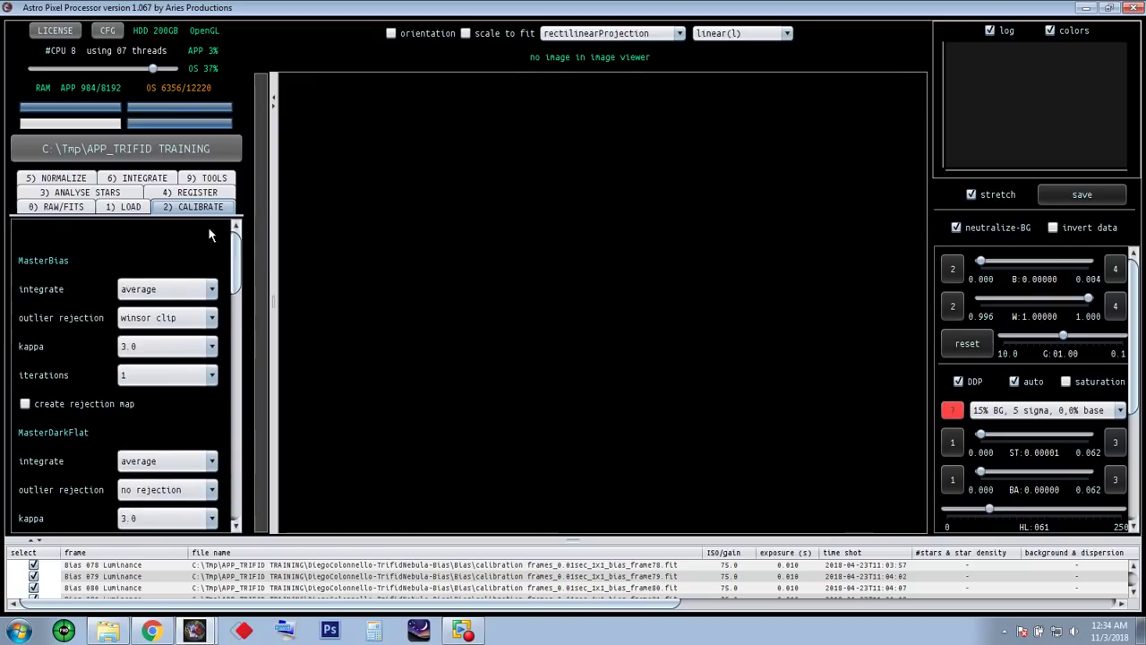
# - Run the star analysis with automatic star targets of 500 minimum and 1000 maximum, accepting the flat-field calibration warning to still use the MasterFlat
pyautogui.click(81, 192)
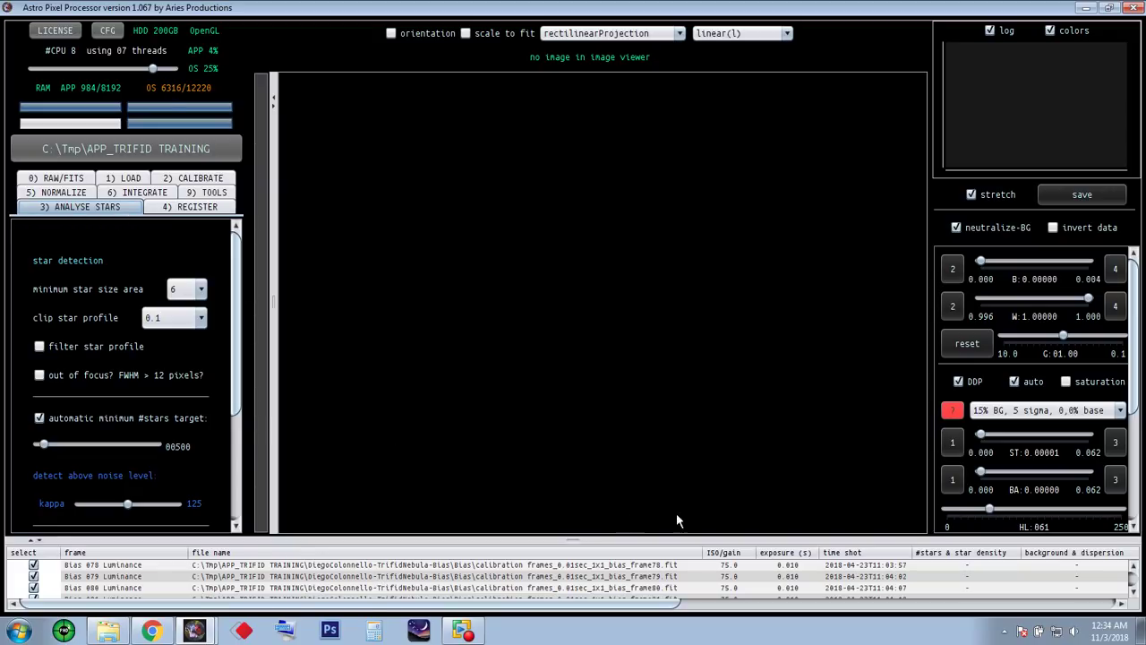
pyautogui.moveTo(651, 599); pyautogui.dragTo(785, 609)
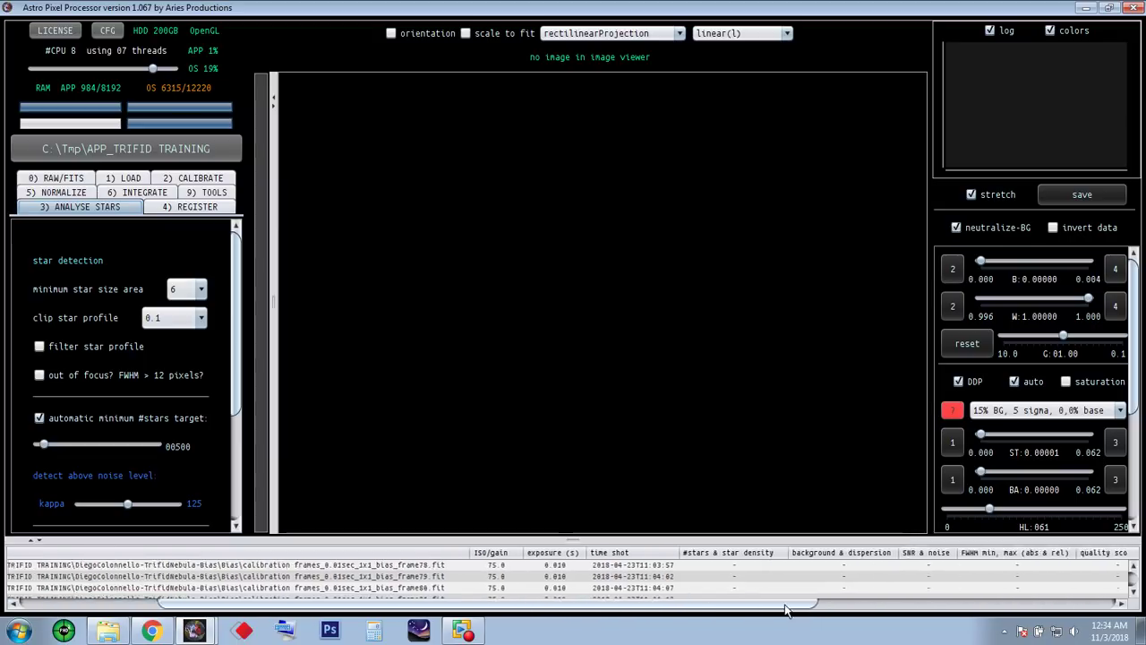
pyautogui.hscroll(3, 785, 609)
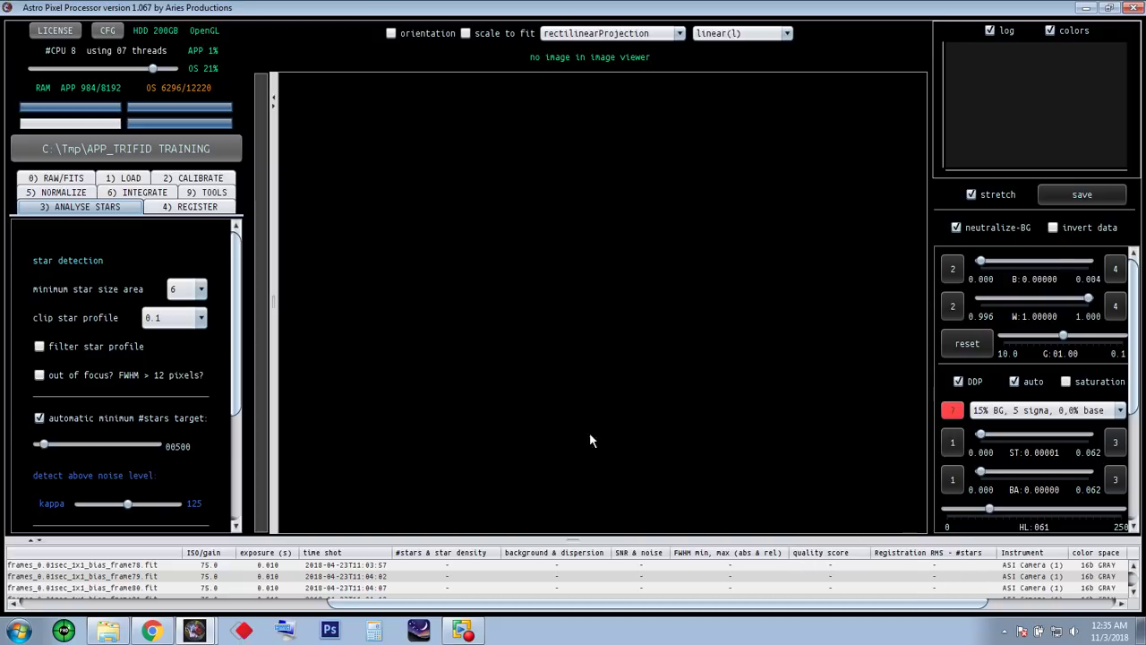
pyautogui.scroll(-4, 232, 405)
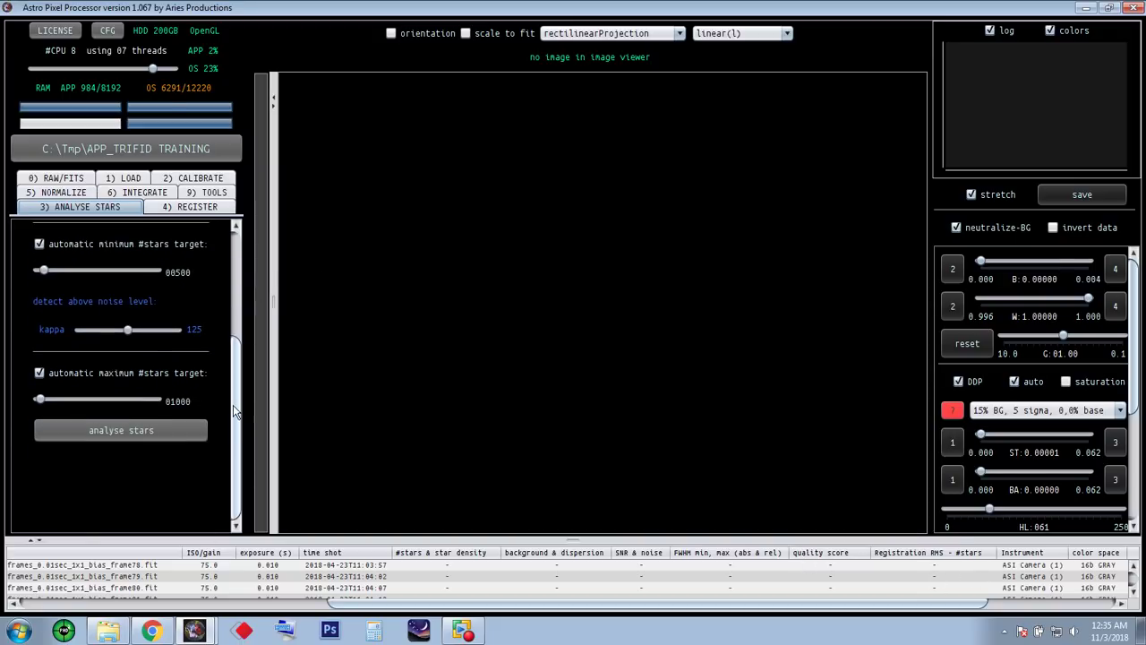
pyautogui.click(124, 428)
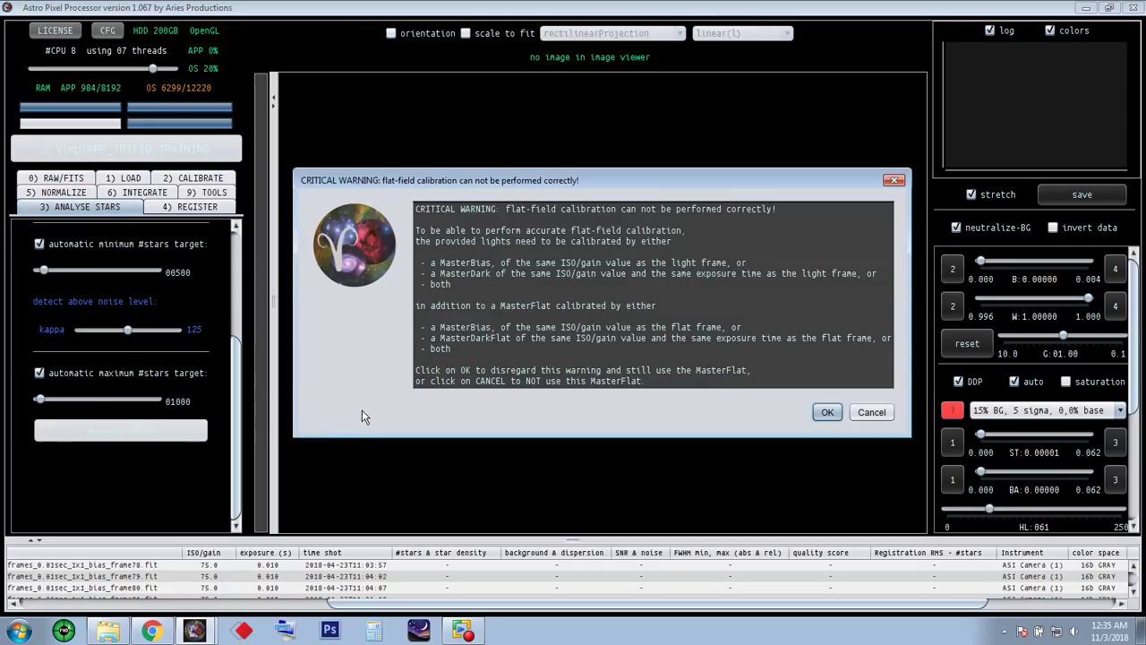
pyautogui.click(812, 412)
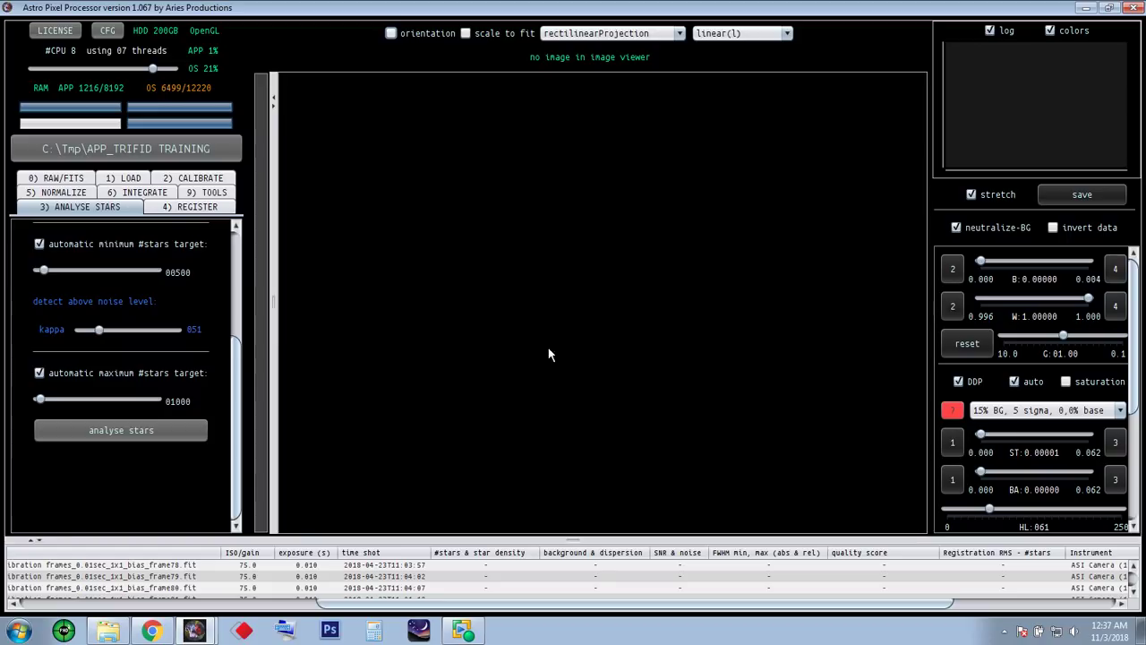
# - Enlarge the frame list slightly and open the registration settings to view the reference, pattern recognition and distortion correction options
pyautogui.moveTo(582, 538); pyautogui.dragTo(546, 531)
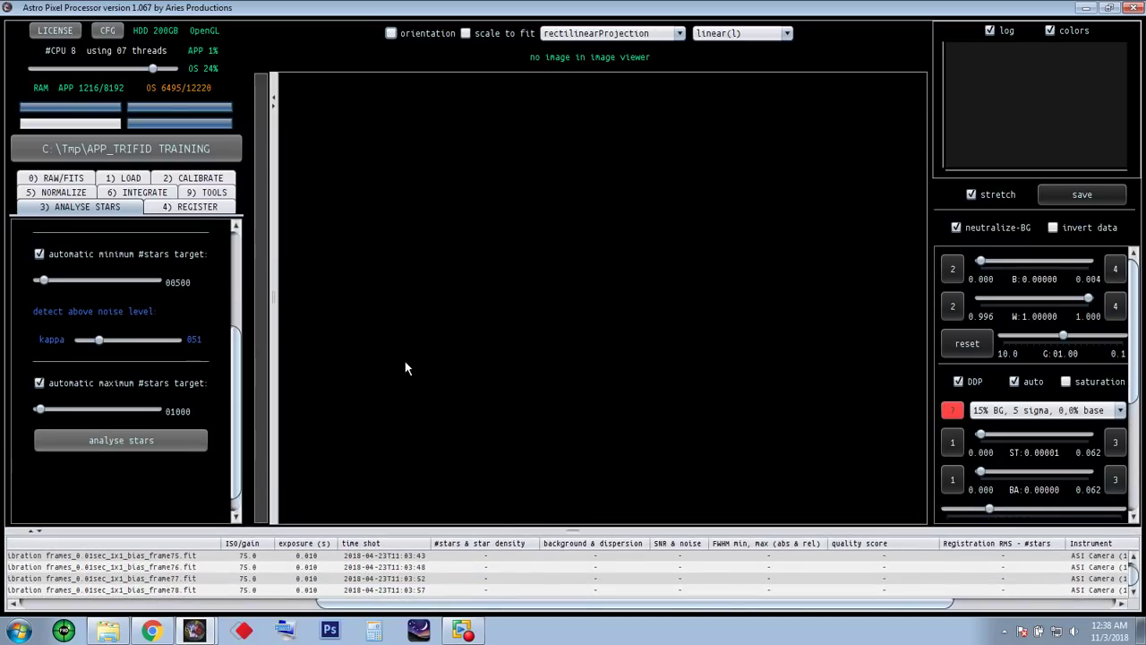
pyautogui.moveTo(238, 408); pyautogui.dragTo(241, 309)
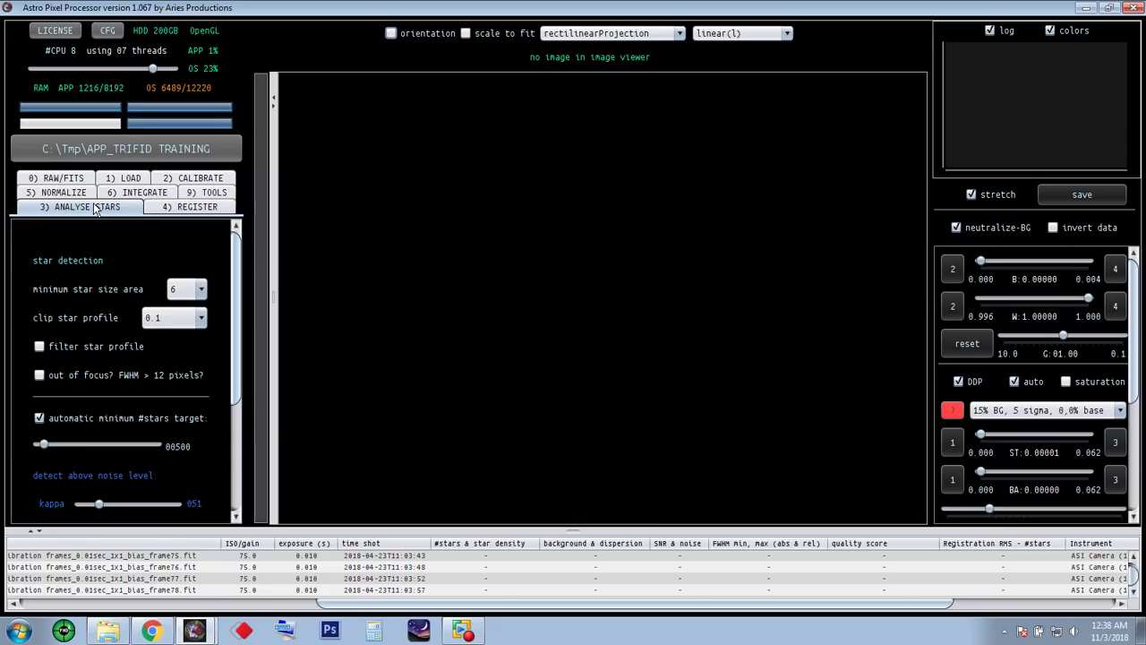
pyautogui.click(191, 210)
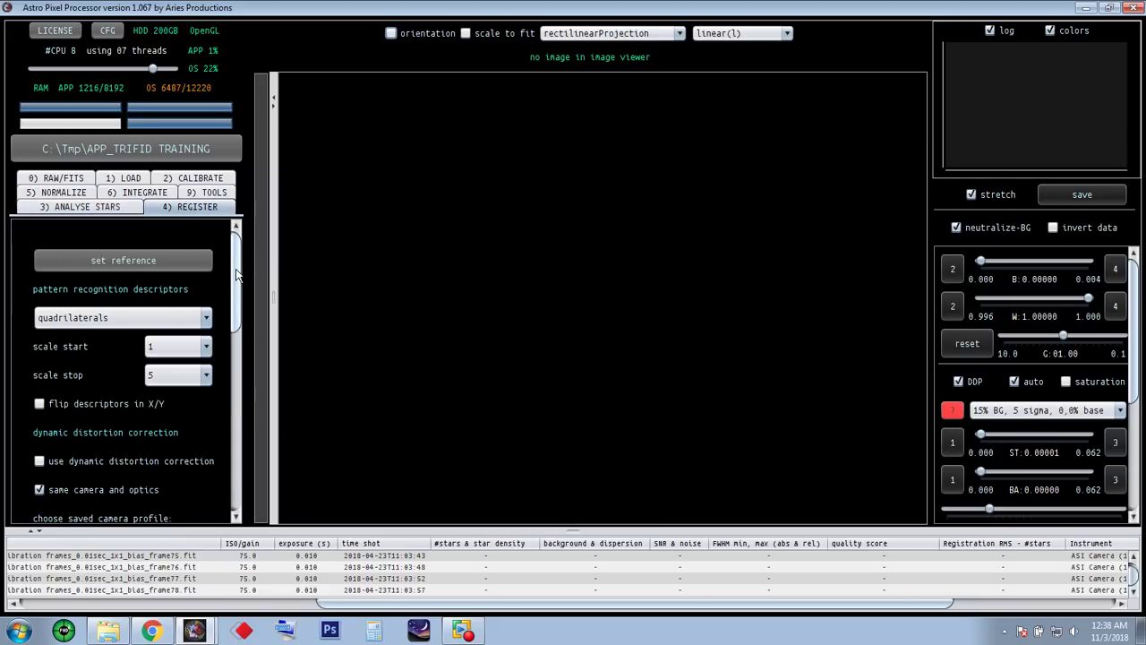
pyautogui.moveTo(237, 274)
pyautogui.mouseDown()
pyautogui.moveTo(221, 425)
pyautogui.moveTo(237, 269)
pyautogui.mouseUp()
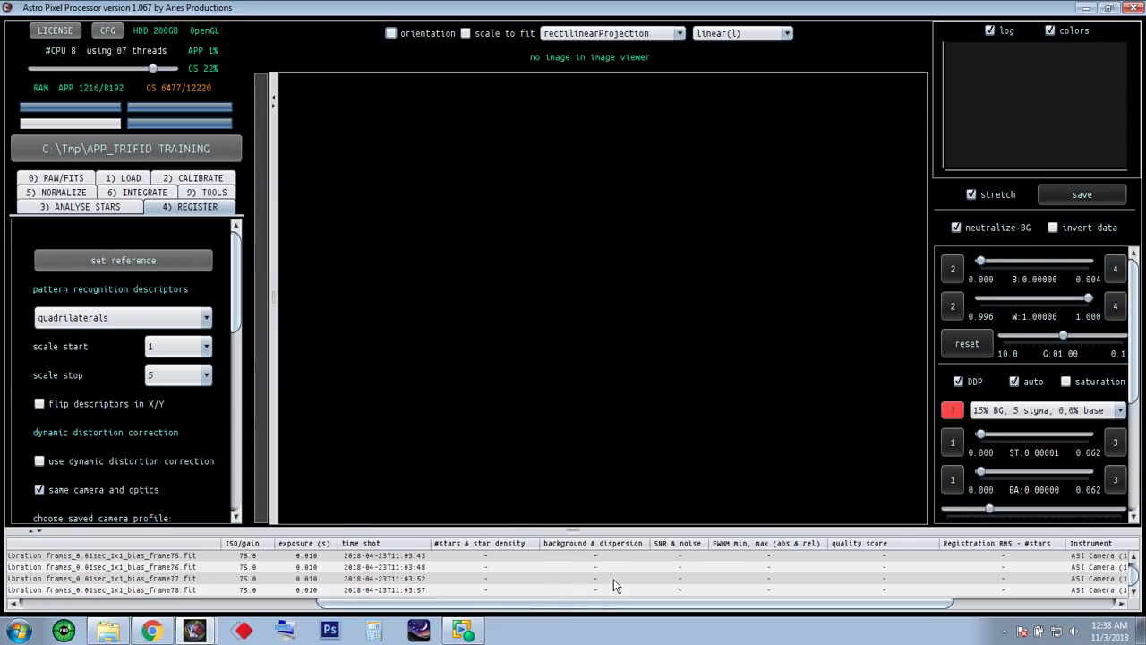
pyautogui.moveTo(237, 282)
pyautogui.mouseDown()
pyautogui.moveTo(237, 474)
pyautogui.moveTo(248, 273)
pyautogui.mouseUp()
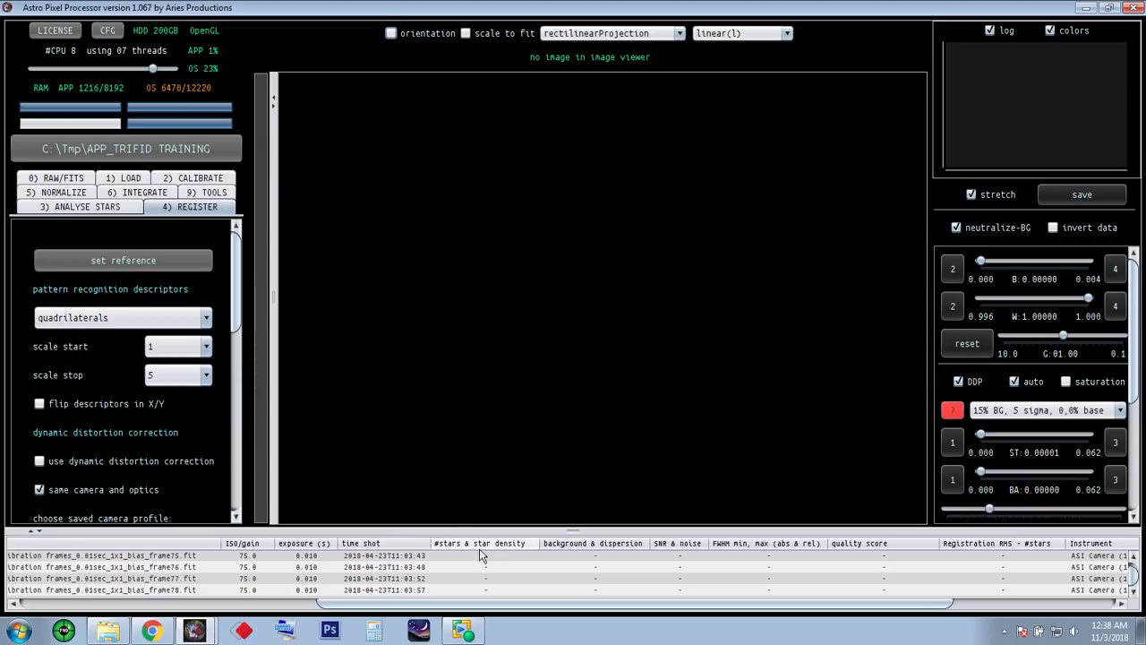
# - Enlarge the frame list and examine the light frames' star counts, FWHM, quality scores and reference mark, then reduce the list to about a third
pyautogui.moveTo(358, 604); pyautogui.dragTo(58, 598)
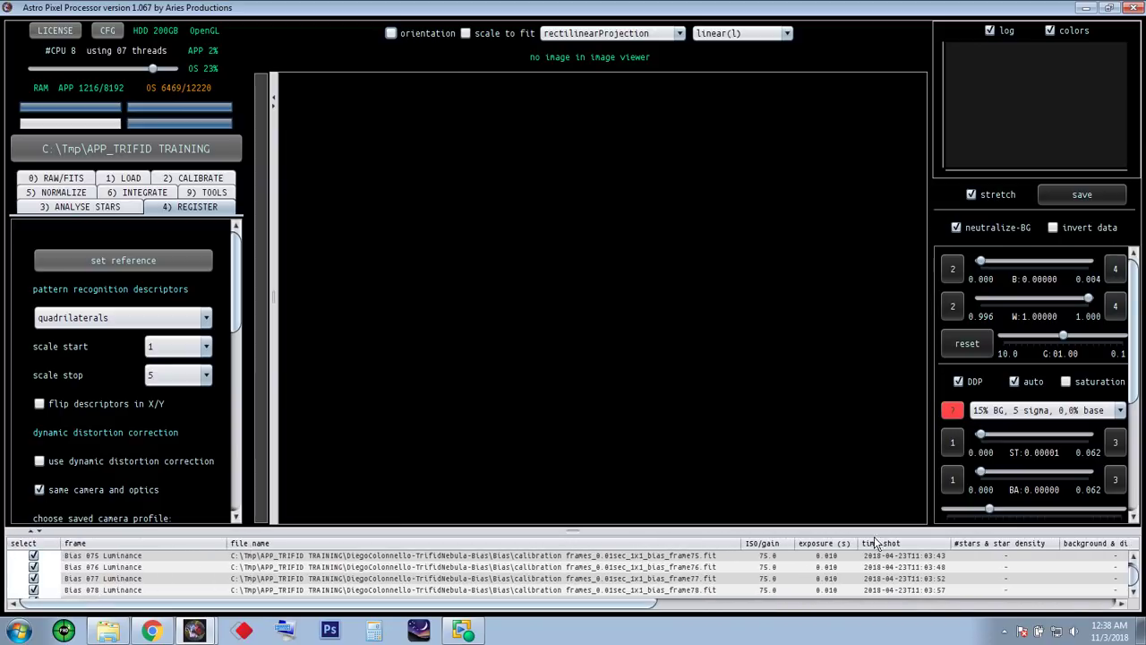
pyautogui.moveTo(1133, 580); pyautogui.dragTo(1134, 560)
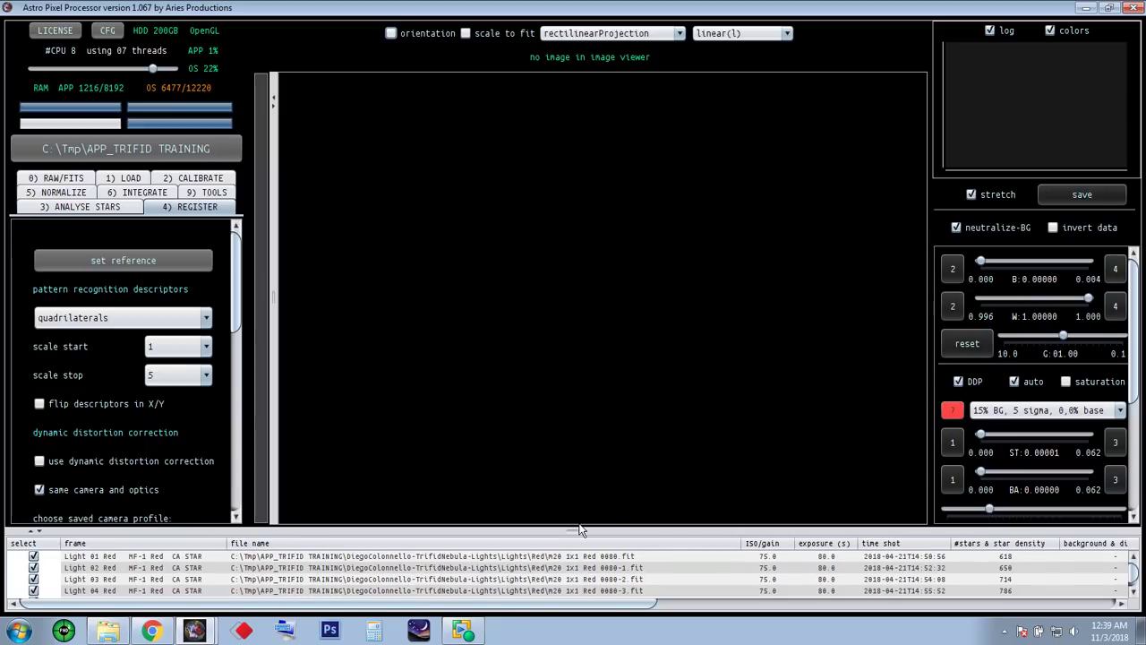
pyautogui.moveTo(582, 531); pyautogui.dragTo(591, 231)
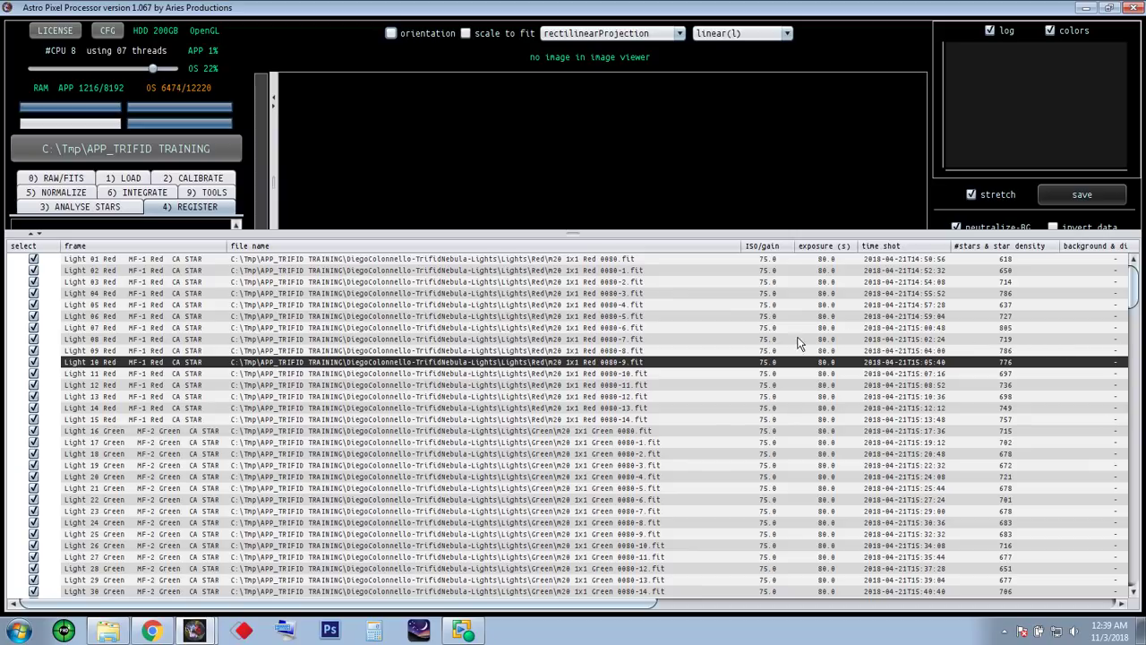
pyautogui.moveTo(618, 608); pyautogui.dragTo(900, 608)
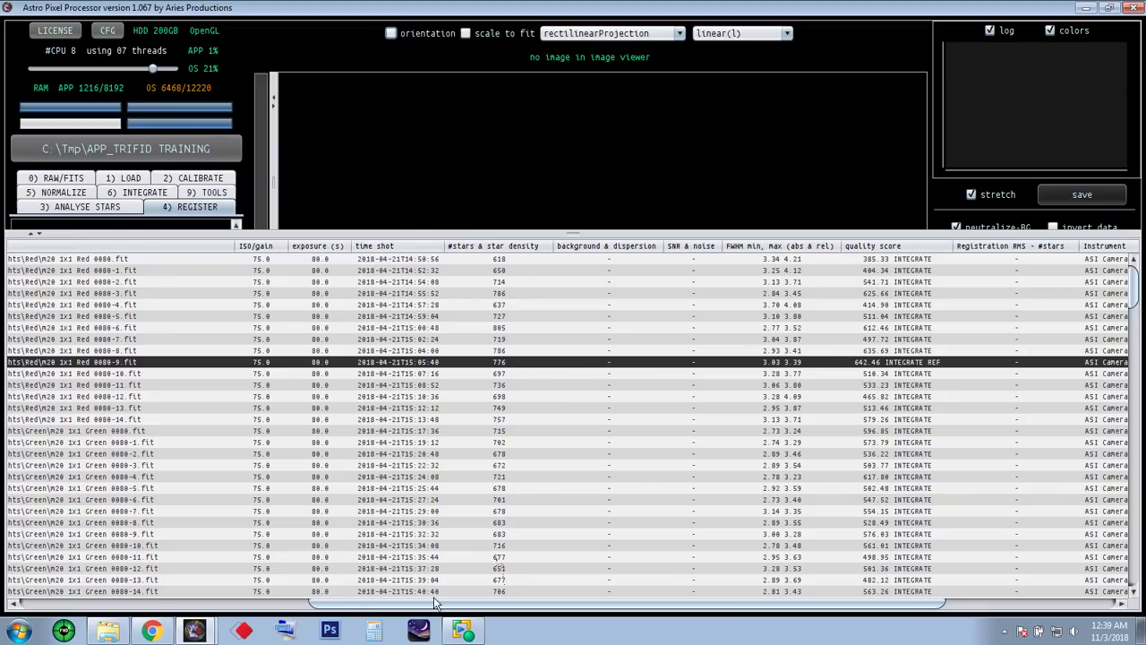
pyautogui.moveTo(357, 607); pyautogui.dragTo(397, 588)
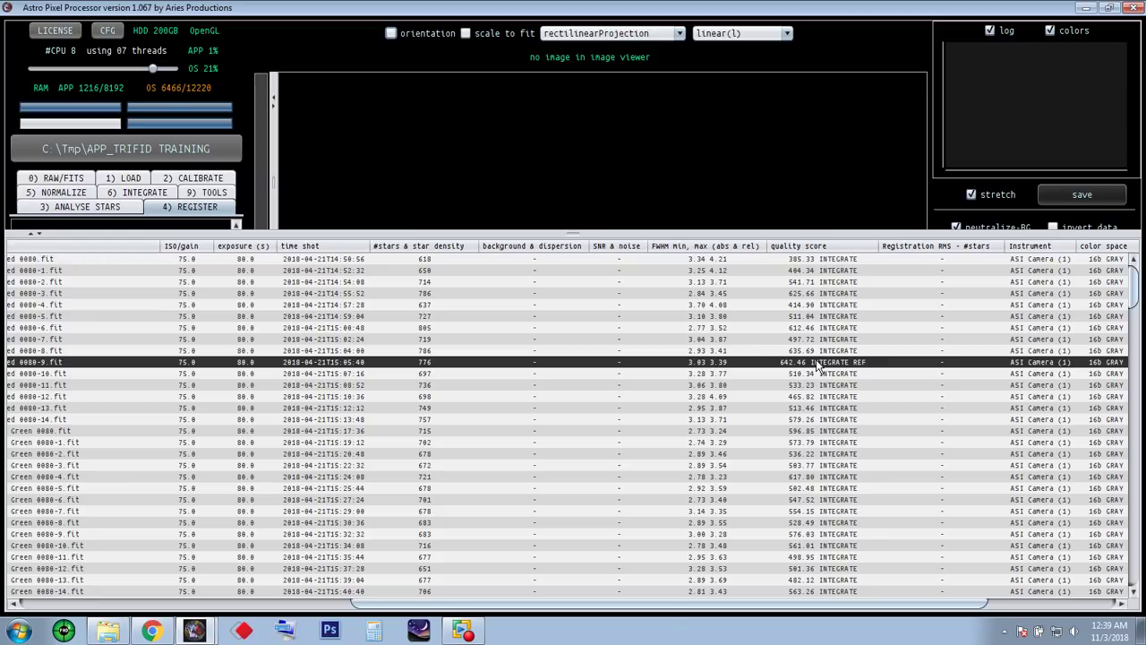
pyautogui.moveTo(574, 235); pyautogui.dragTo(580, 455)
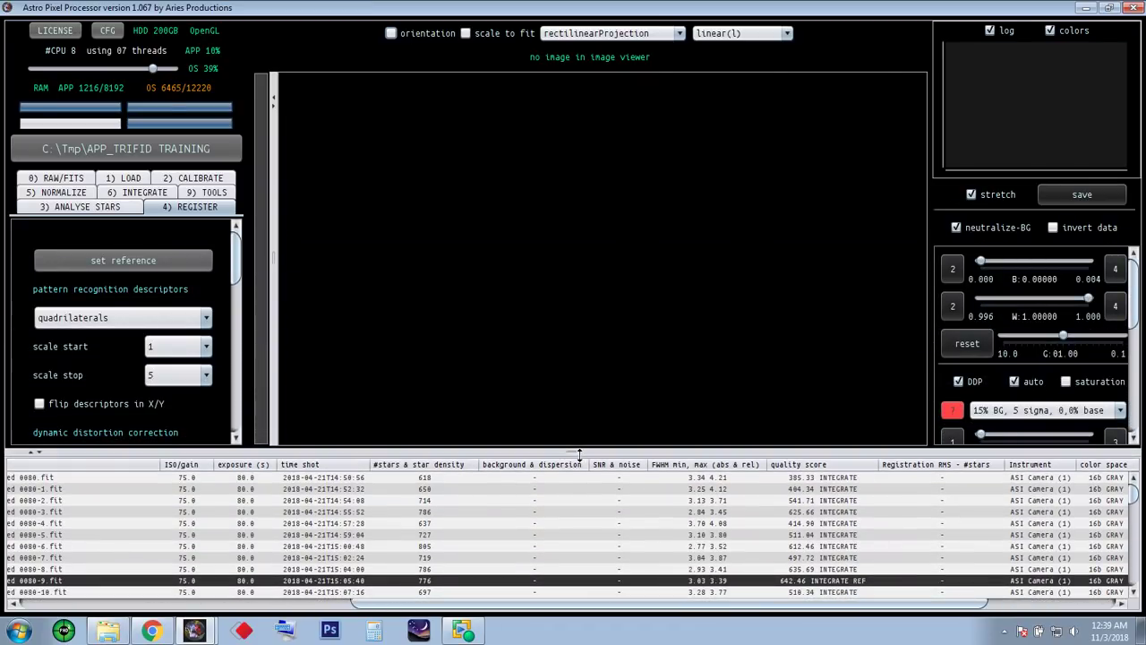
# - Manually set the Light 10 Red frame, m20 1x1 Red 0080-9.fit, as the registration reference and acknowledge the adjustment
pyautogui.click(170, 258)
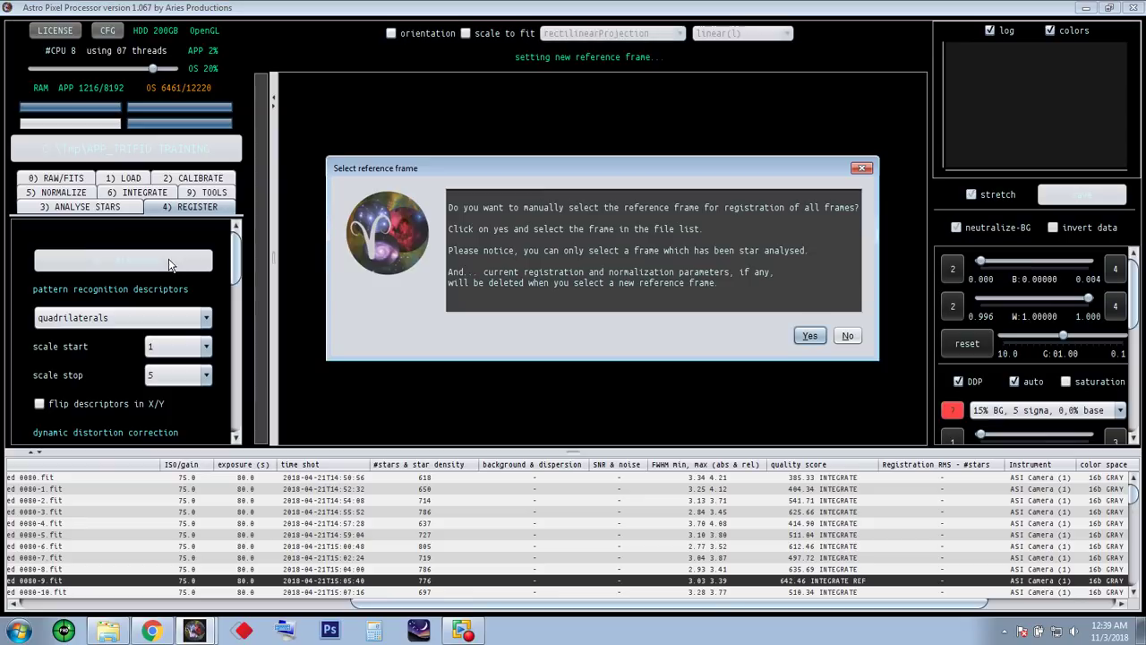
pyautogui.moveTo(569, 179); pyautogui.dragTo(538, 131)
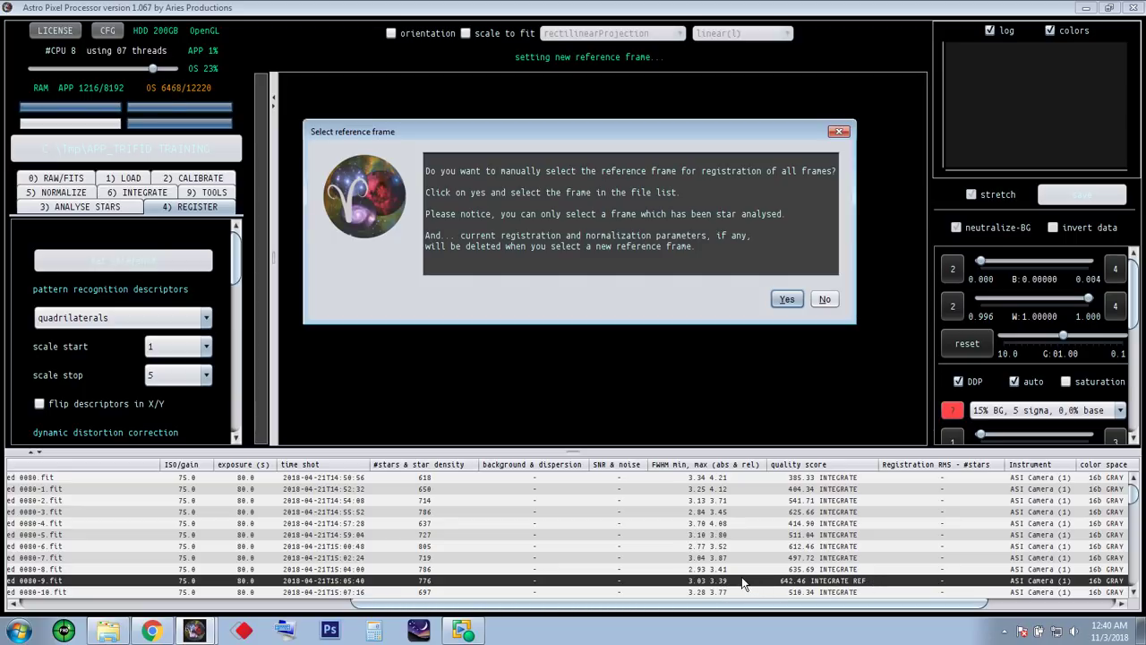
pyautogui.click(787, 299)
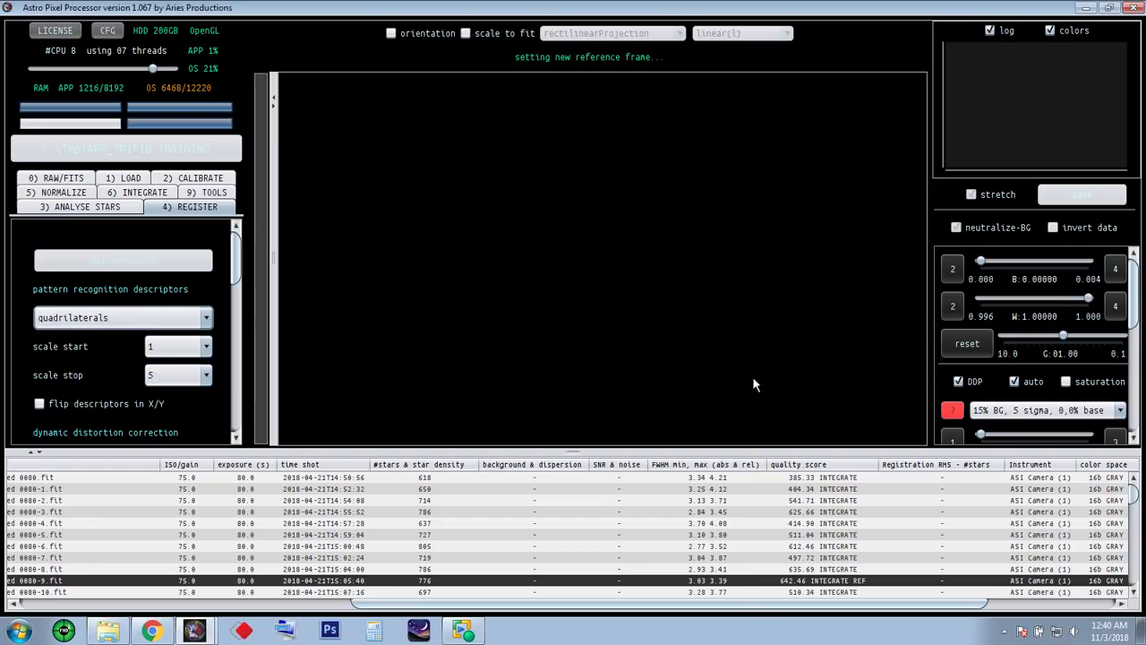
pyautogui.click(713, 580)
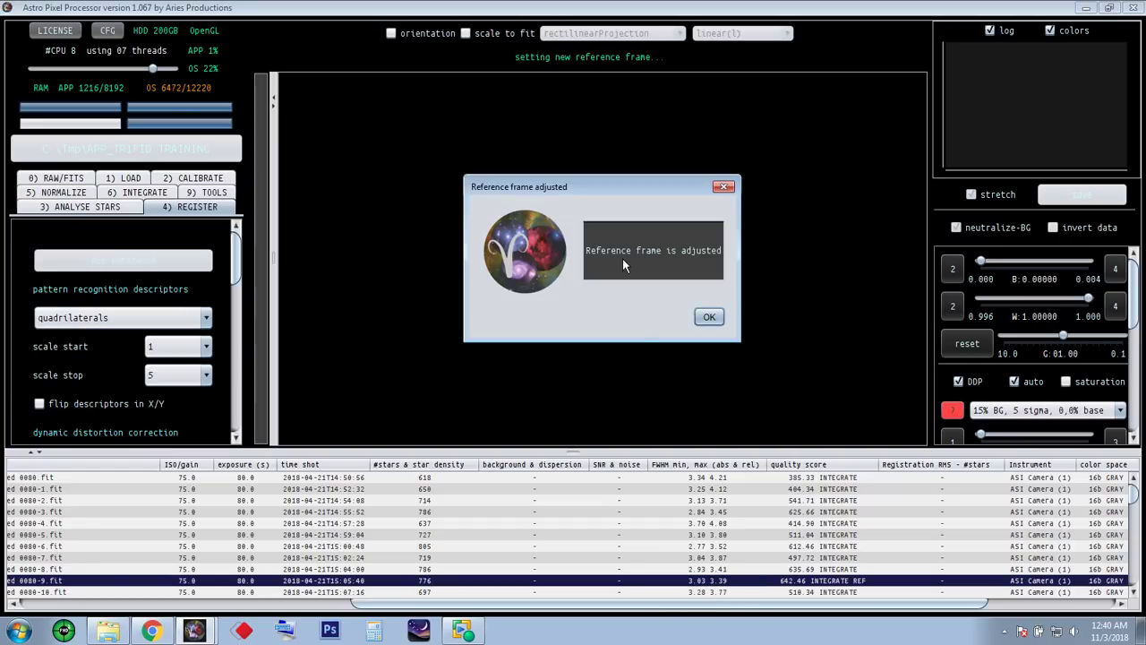
pyautogui.click(708, 317)
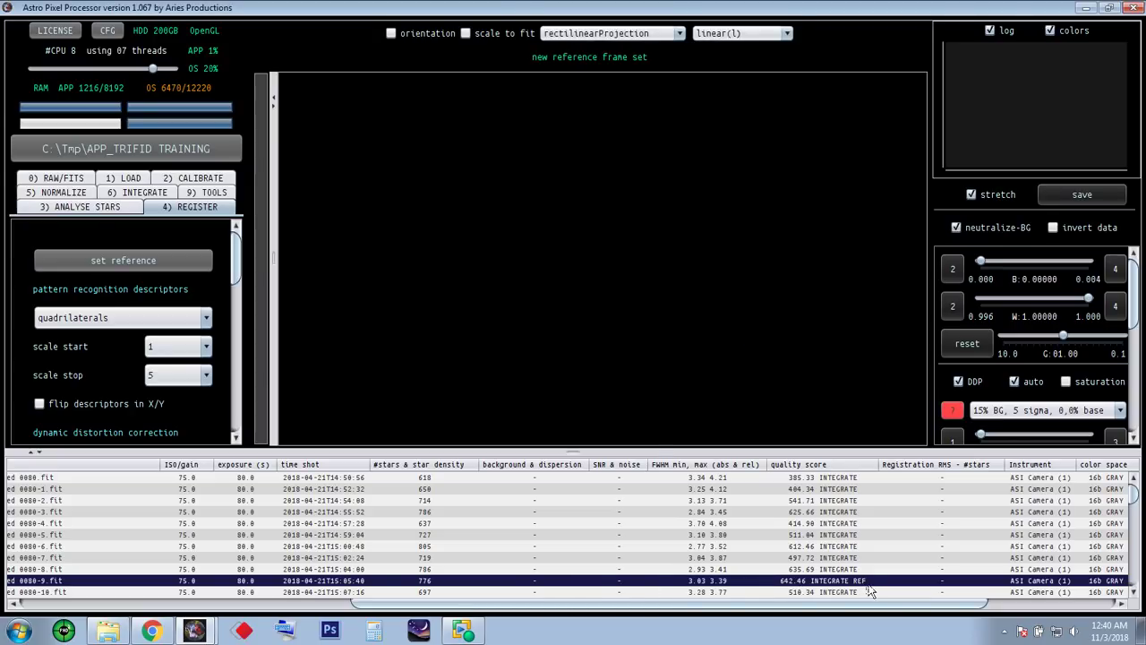
# - Register the light frames with quadrilateral descriptors, scales 1 to 5, and the projective registration model
pyautogui.moveTo(238, 265)
pyautogui.mouseDown()
pyautogui.moveTo(240, 414)
pyautogui.moveTo(237, 259)
pyautogui.mouseUp()
pyautogui.moveTo(449, 602); pyautogui.dragTo(94, 604)
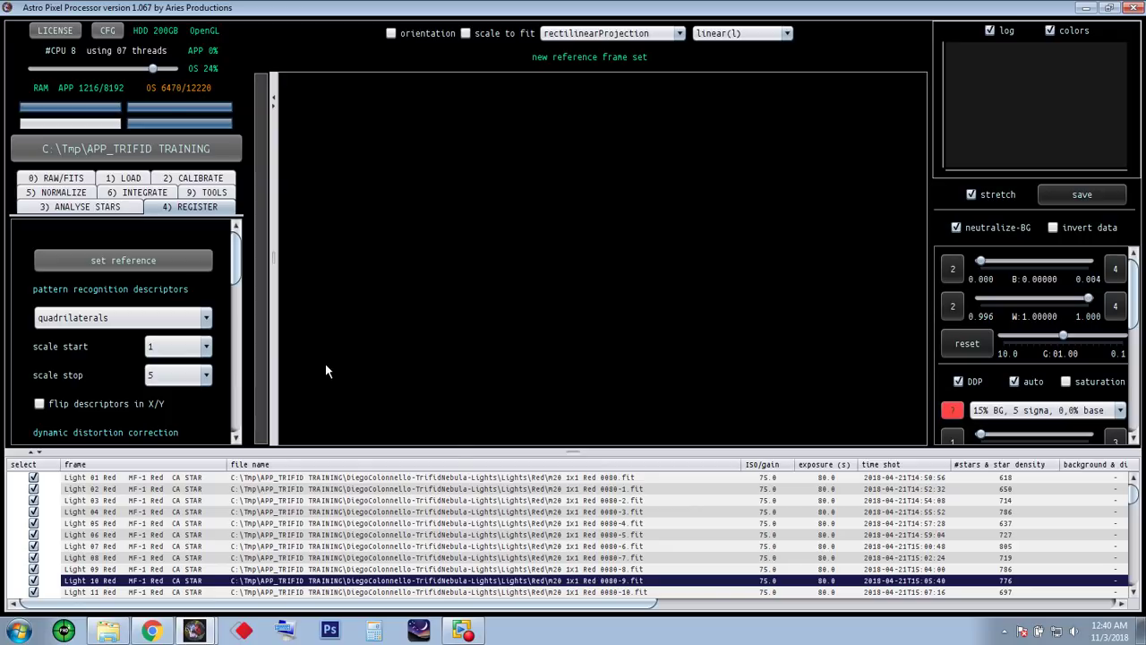
pyautogui.moveTo(1133, 492)
pyautogui.mouseDown()
pyautogui.moveTo(1136, 534)
pyautogui.moveTo(1133, 488)
pyautogui.mouseUp()
pyautogui.click(186, 207)
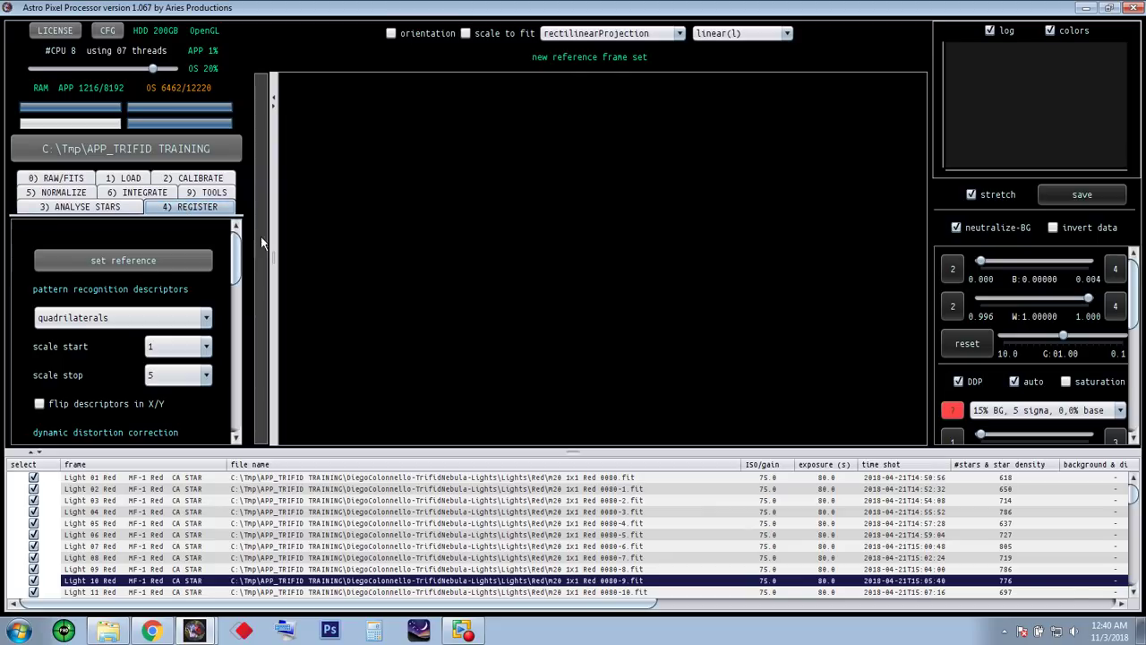
pyautogui.moveTo(235, 255); pyautogui.dragTo(238, 363)
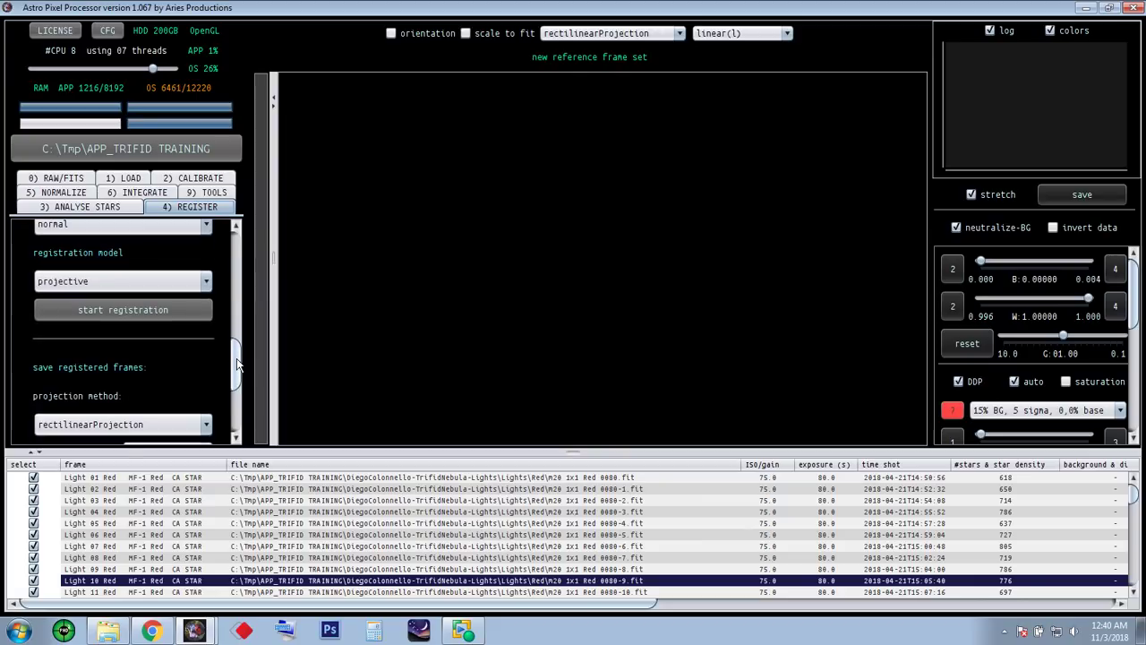
pyautogui.click(167, 309)
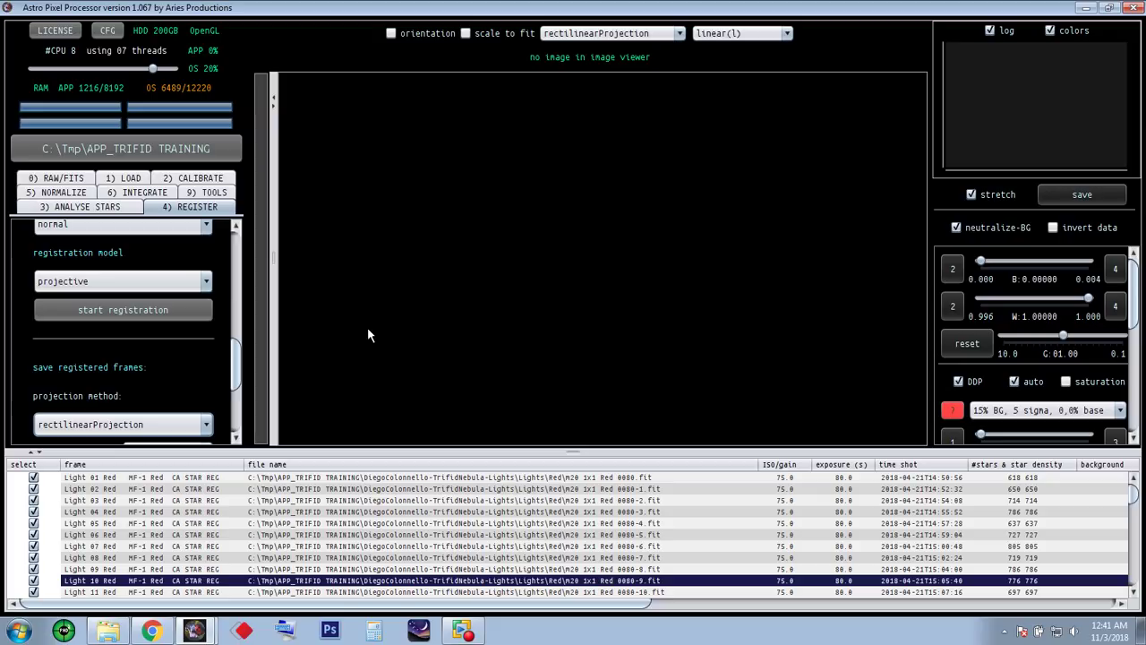
# - Check the registration log in the console window, then look through the registered light frames down to the blue ones
pyautogui.moveTo(234, 367); pyautogui.dragTo(240, 237)
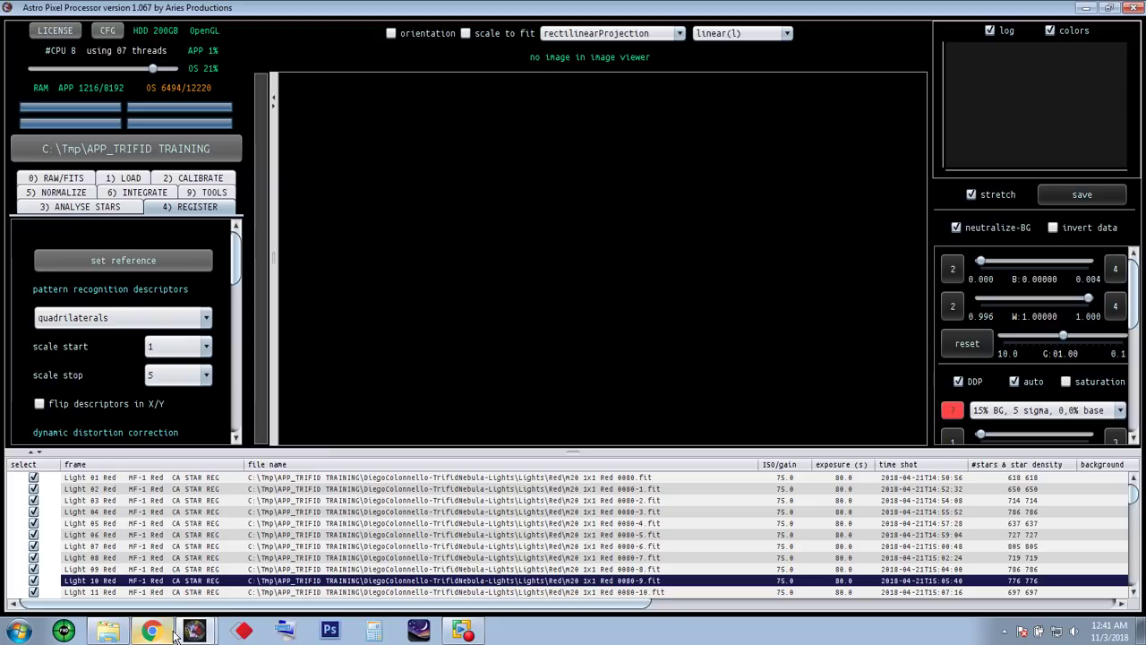
pyautogui.moveTo(194, 631)
pyautogui.click(200, 598)
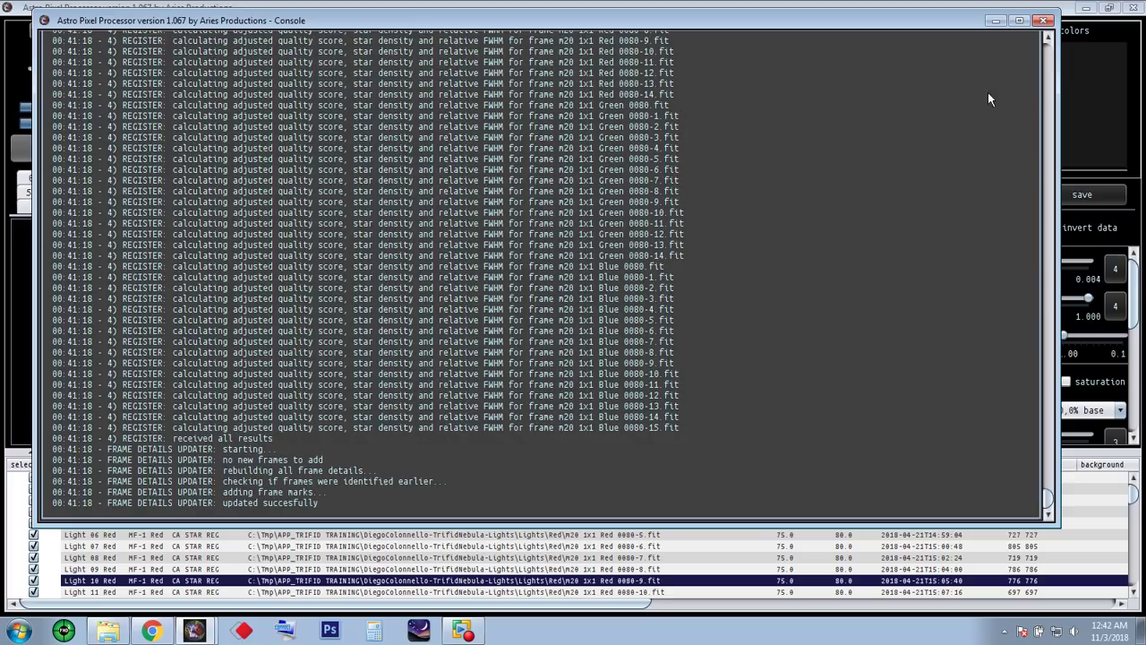
pyautogui.click(997, 22)
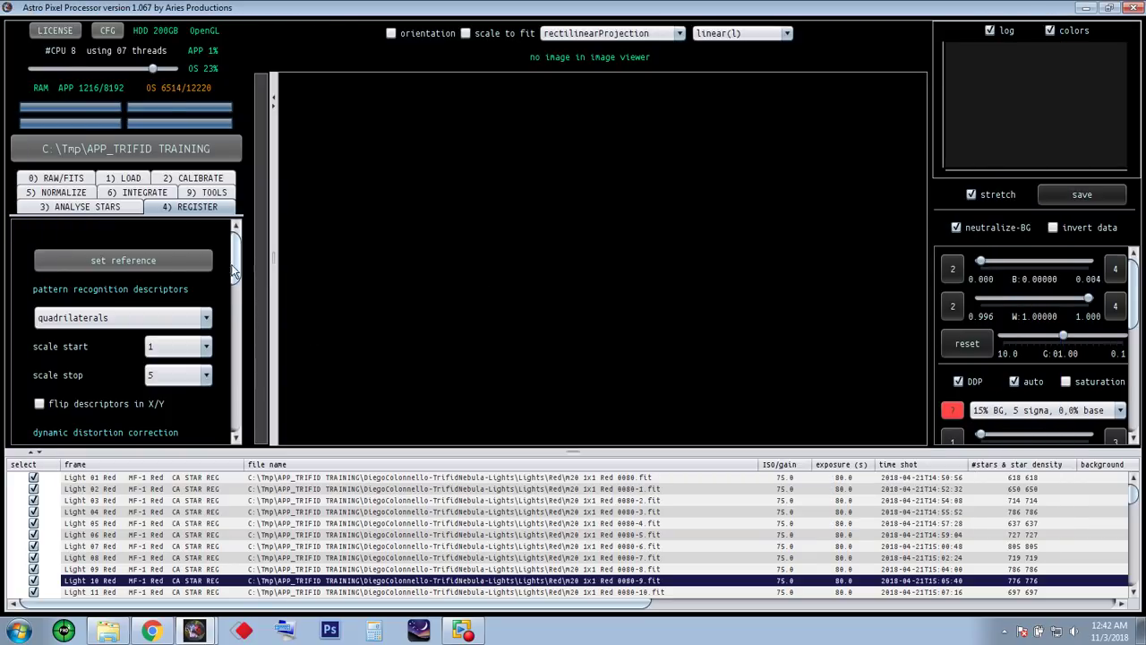
pyautogui.moveTo(237, 259)
pyautogui.mouseDown()
pyautogui.moveTo(238, 385)
pyautogui.moveTo(236, 240)
pyautogui.mouseUp()
pyautogui.moveTo(1133, 499)
pyautogui.mouseDown()
pyautogui.moveTo(1139, 607)
pyautogui.moveTo(1133, 509)
pyautogui.mouseUp()
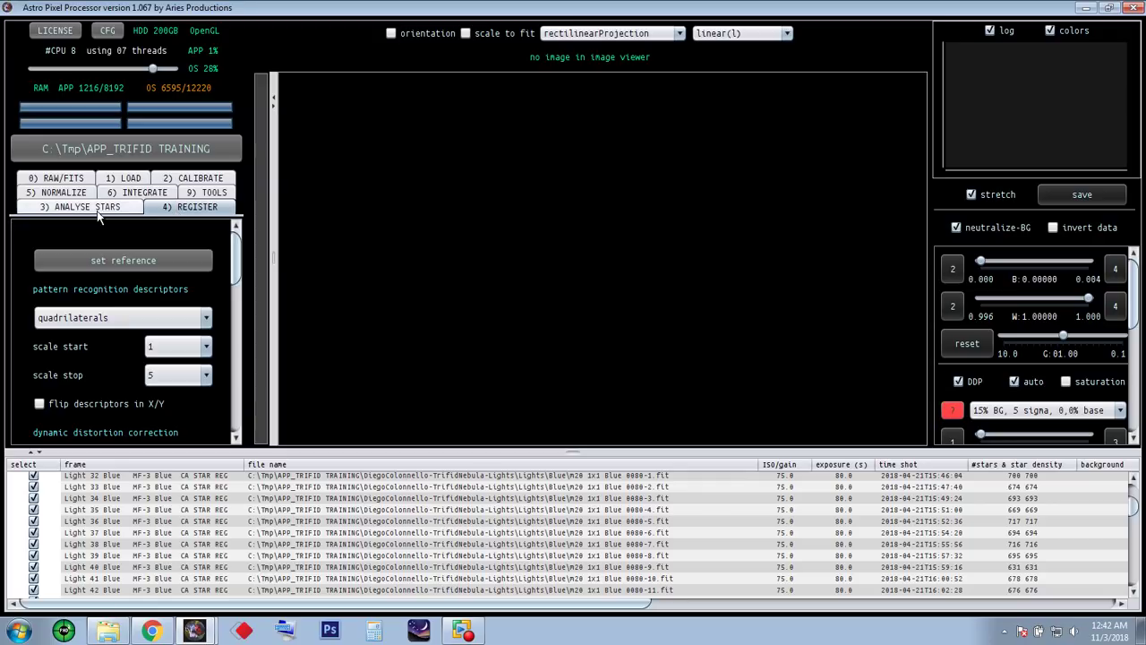
# - Normalize the lights in regular mode with the add-scale method, BWMV scale and background neutralization, and shrink the frame list
pyautogui.click(63, 192)
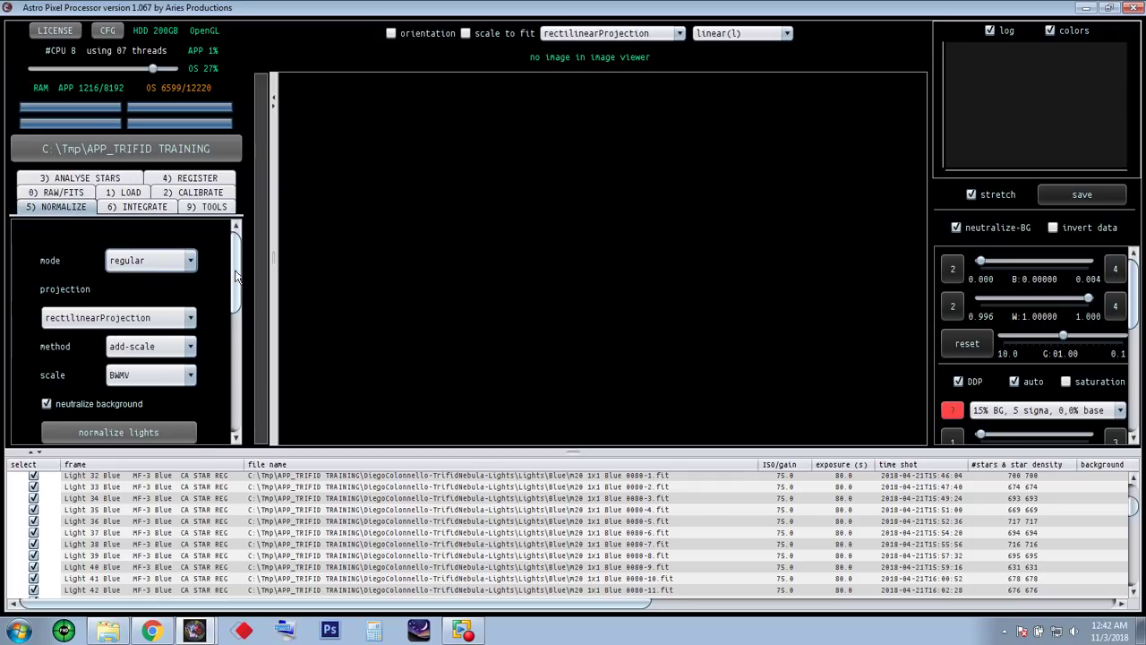
pyautogui.moveTo(239, 276); pyautogui.dragTo(232, 302)
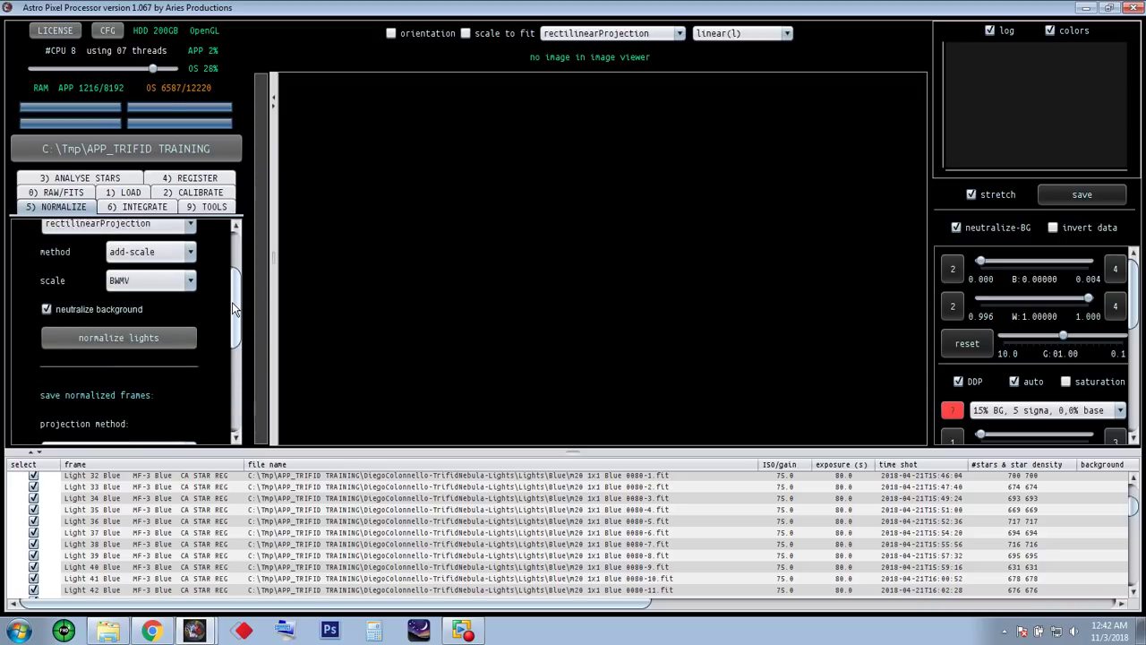
pyautogui.click(136, 343)
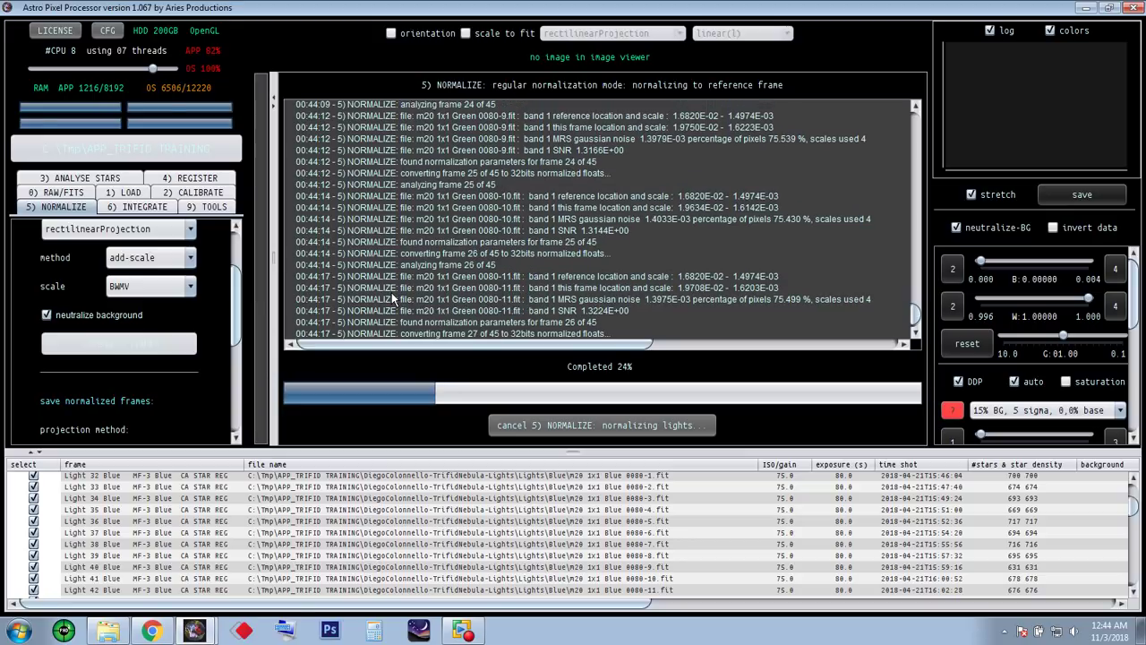
pyautogui.moveTo(571, 452); pyautogui.dragTo(555, 550)
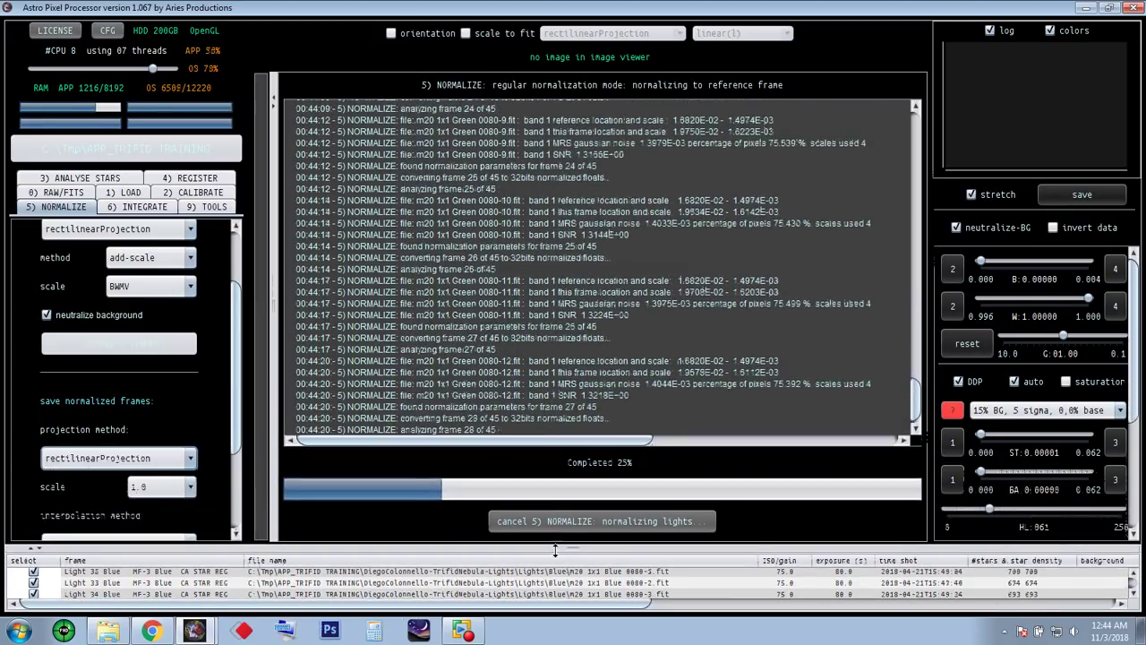
# - Switch to Chrome, look over the Astro Pixel Processor website's video tutorials page, and return to Astro Pixel Processor
pyautogui.click(194, 630)
pyautogui.click(164, 632)
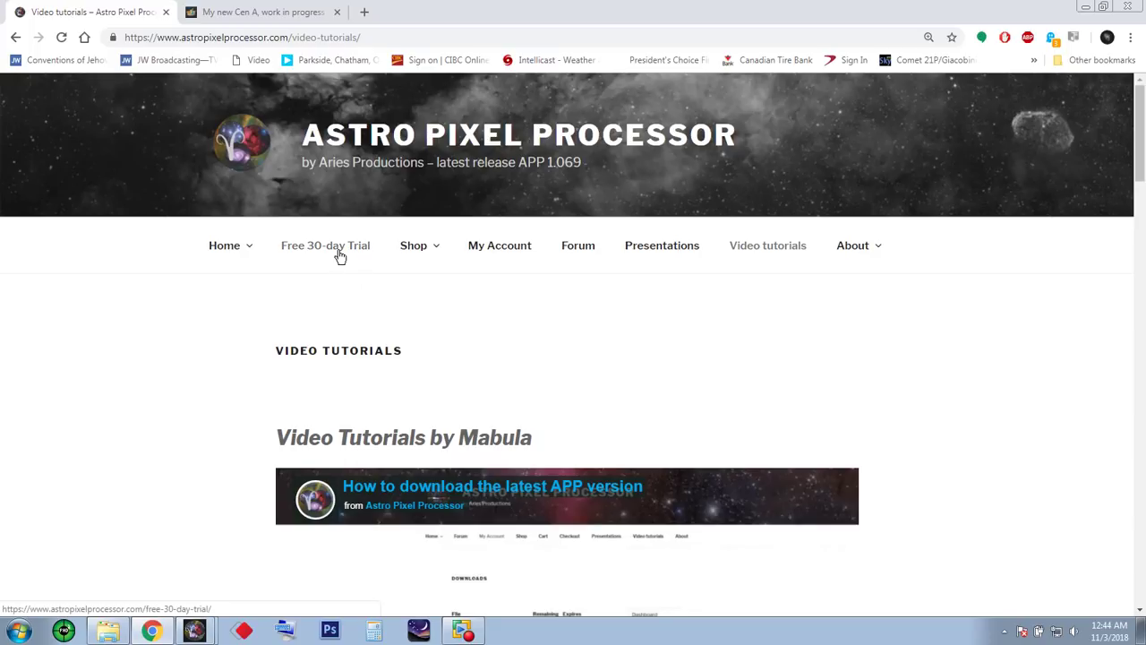
pyautogui.scroll(-2, 248, 332)
pyautogui.scroll(-13, 247, 337)
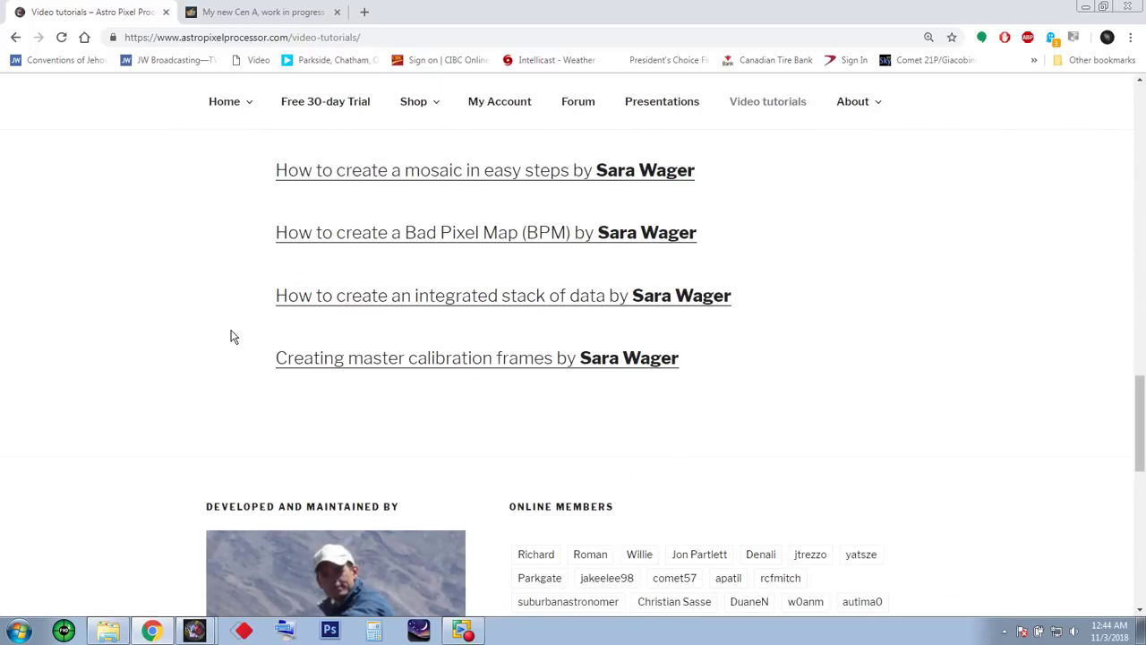
pyautogui.scroll(15, 231, 336)
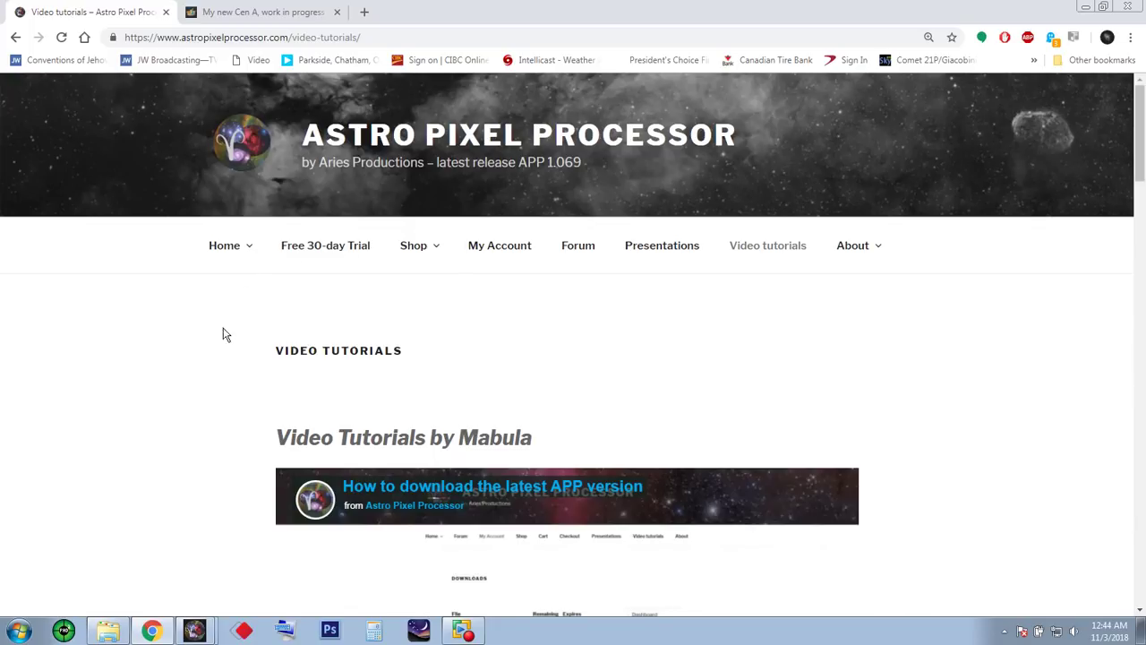
pyautogui.click(1086, 6)
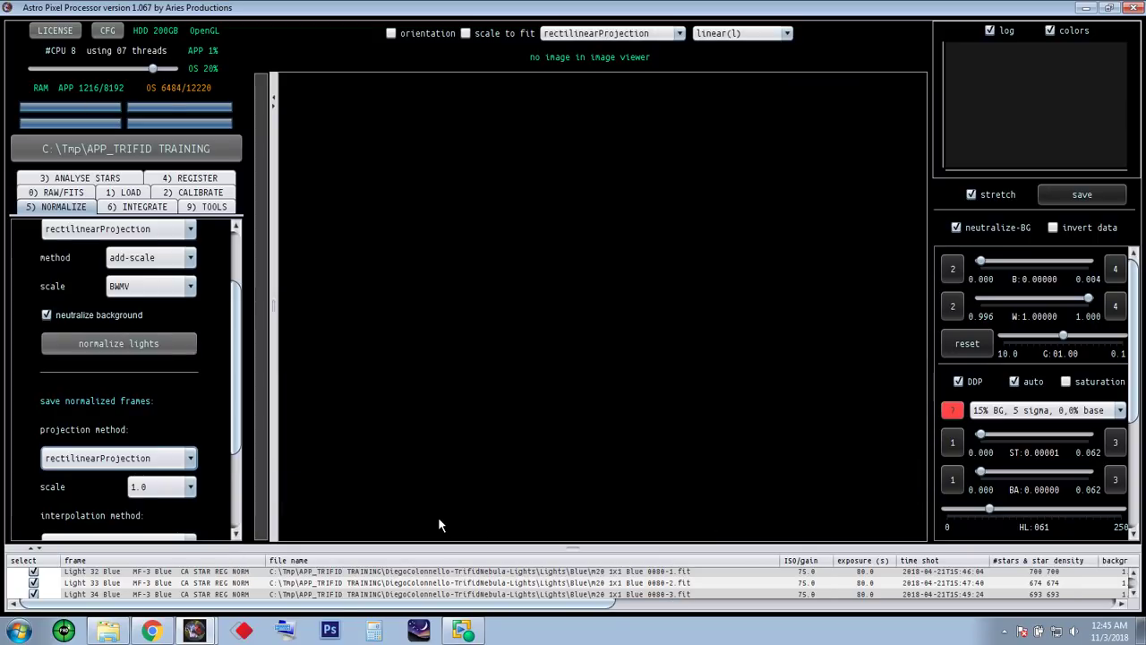
# - Review the integration settings from the multi-channel option through weights, integrate method and composition mode down to the LNC degree choices
pyautogui.click(146, 209)
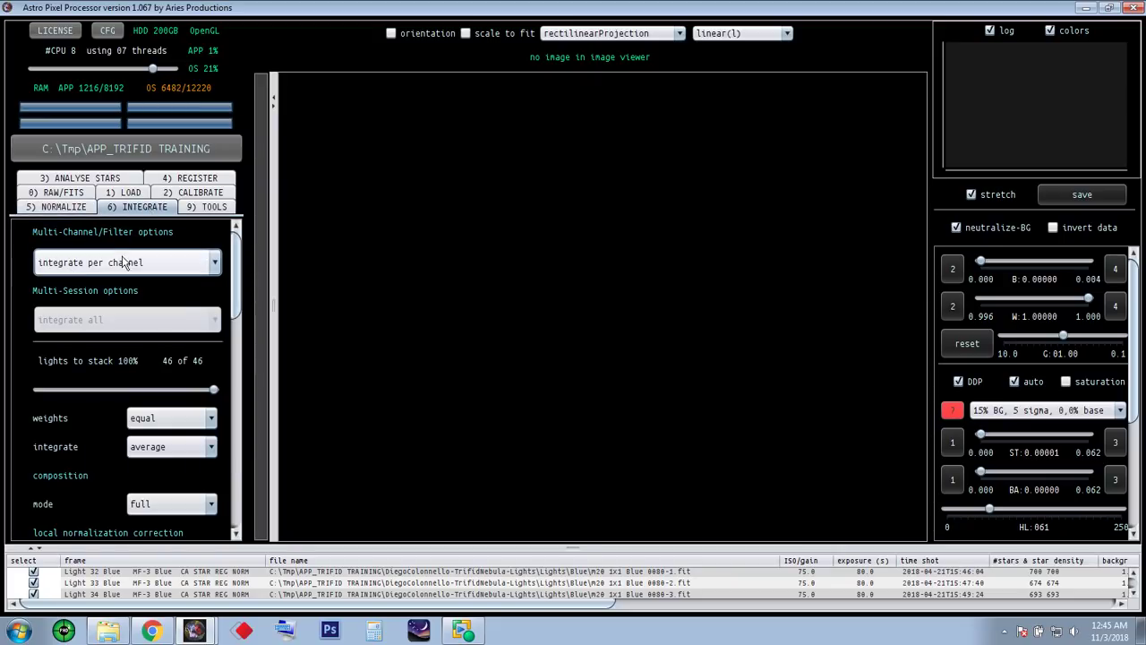
pyautogui.moveTo(237, 269); pyautogui.dragTo(238, 297)
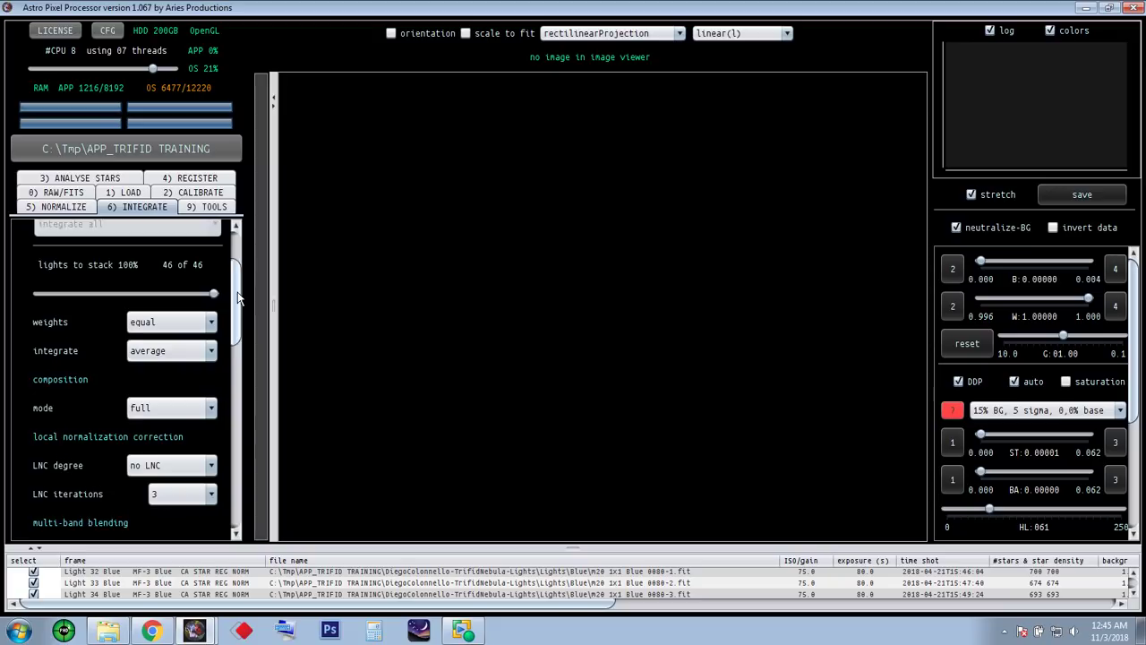
pyautogui.moveTo(237, 298); pyautogui.dragTo(238, 308)
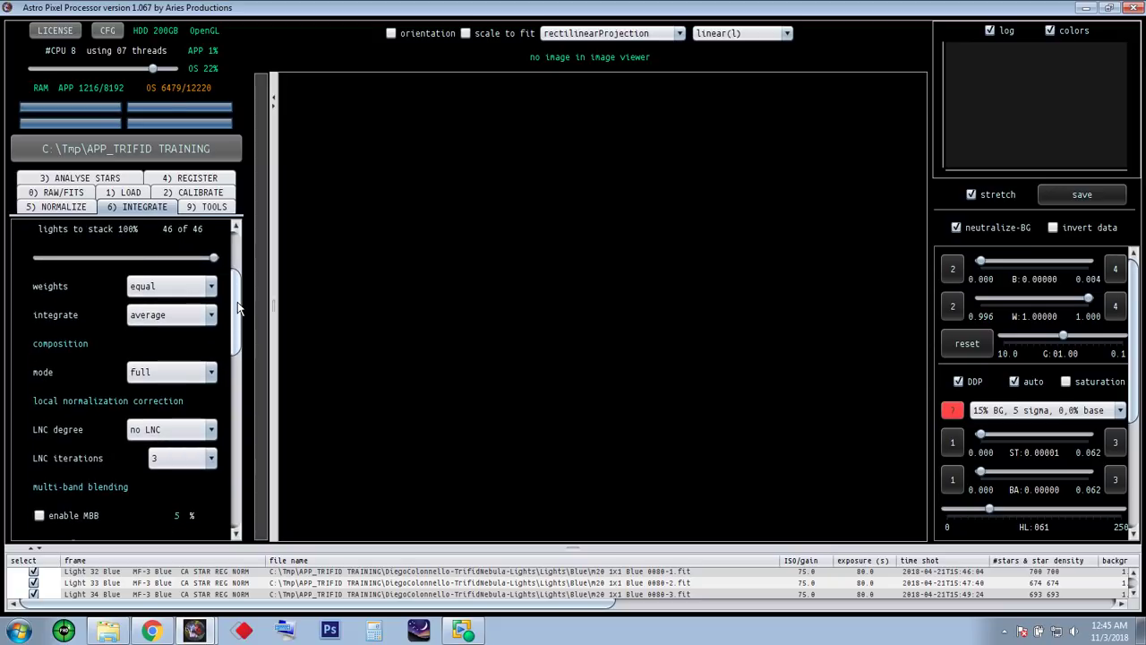
pyautogui.click(211, 286)
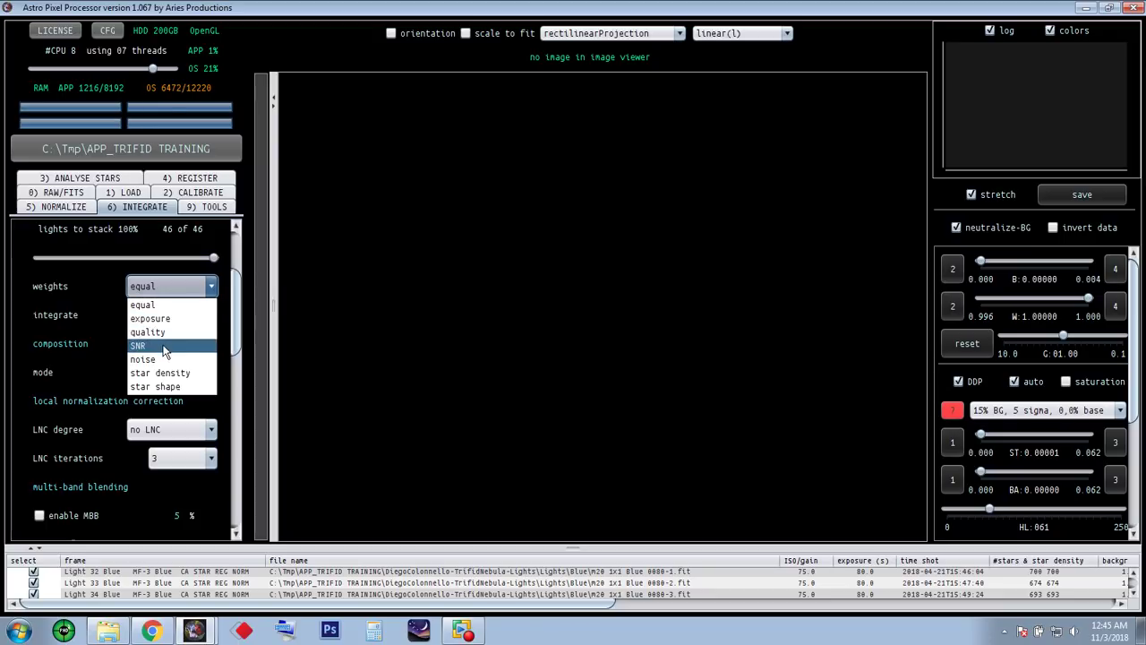
pyautogui.click(214, 288)
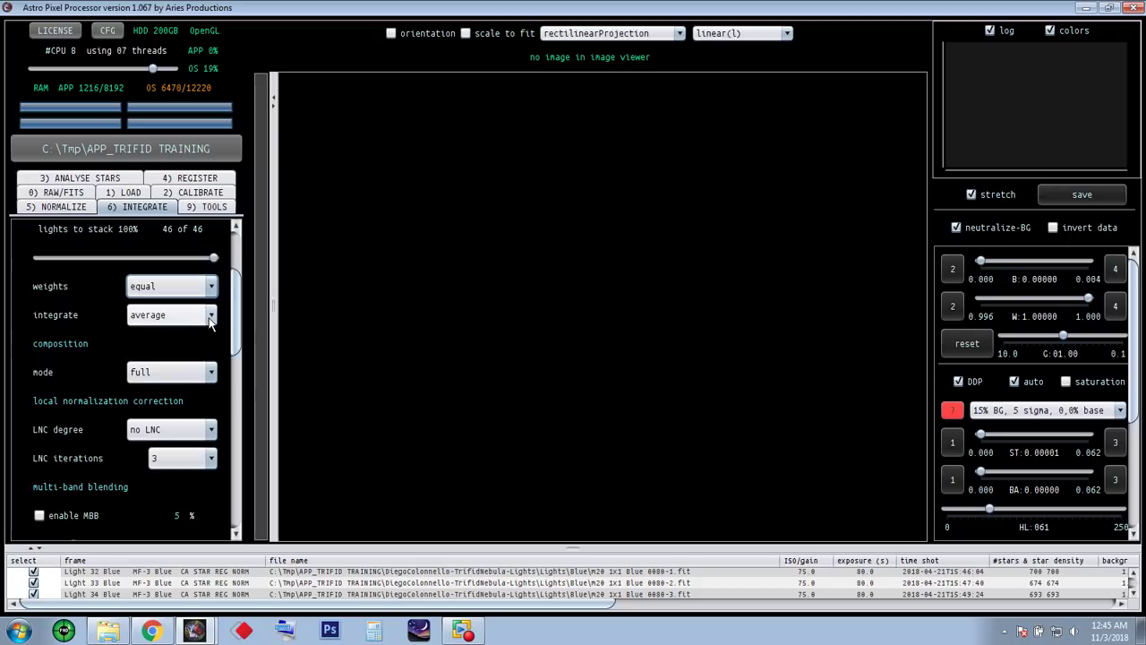
pyautogui.click(211, 315)
pyautogui.click(213, 323)
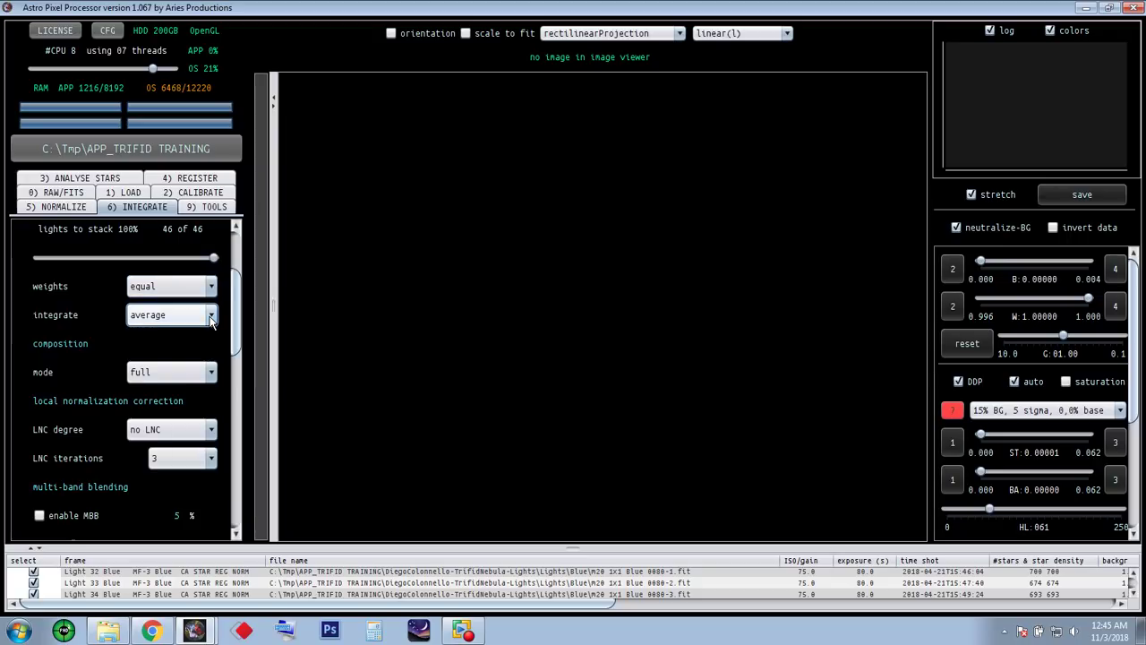
pyautogui.scroll(-3, 240, 341)
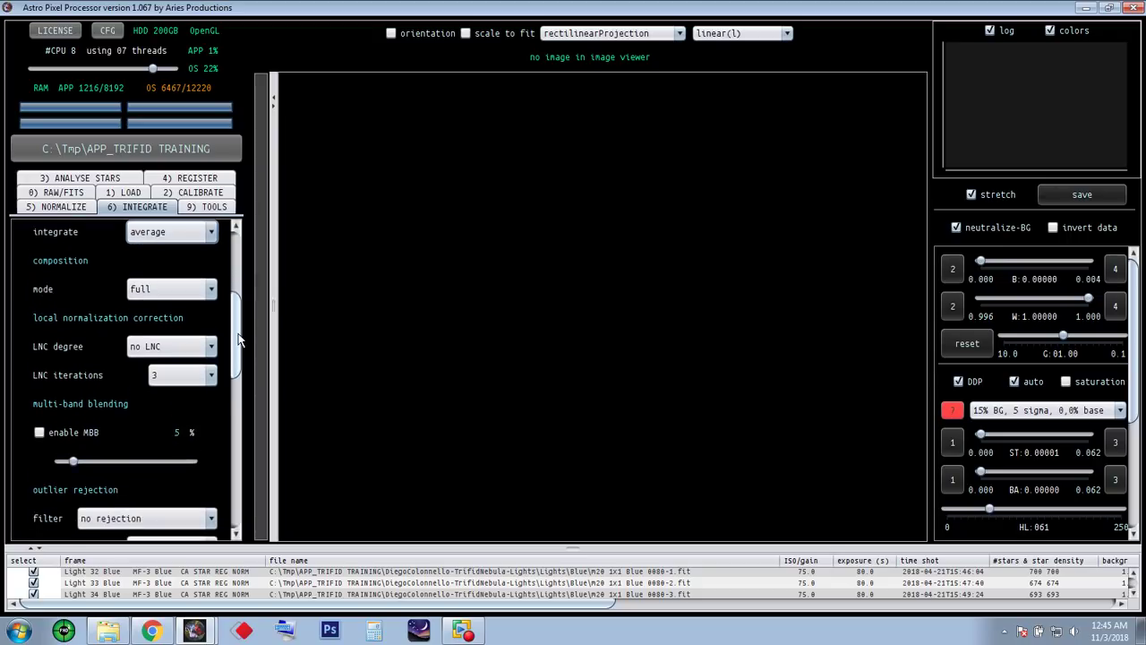
pyautogui.moveTo(240, 341); pyautogui.dragTo(240, 355)
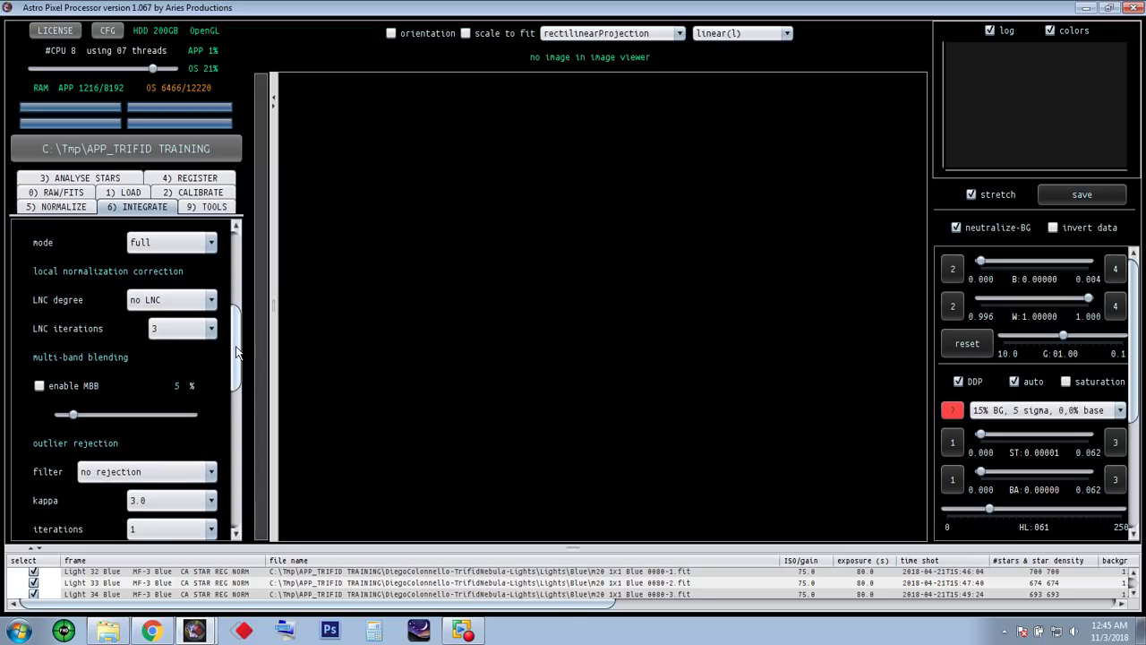
pyautogui.click(213, 302)
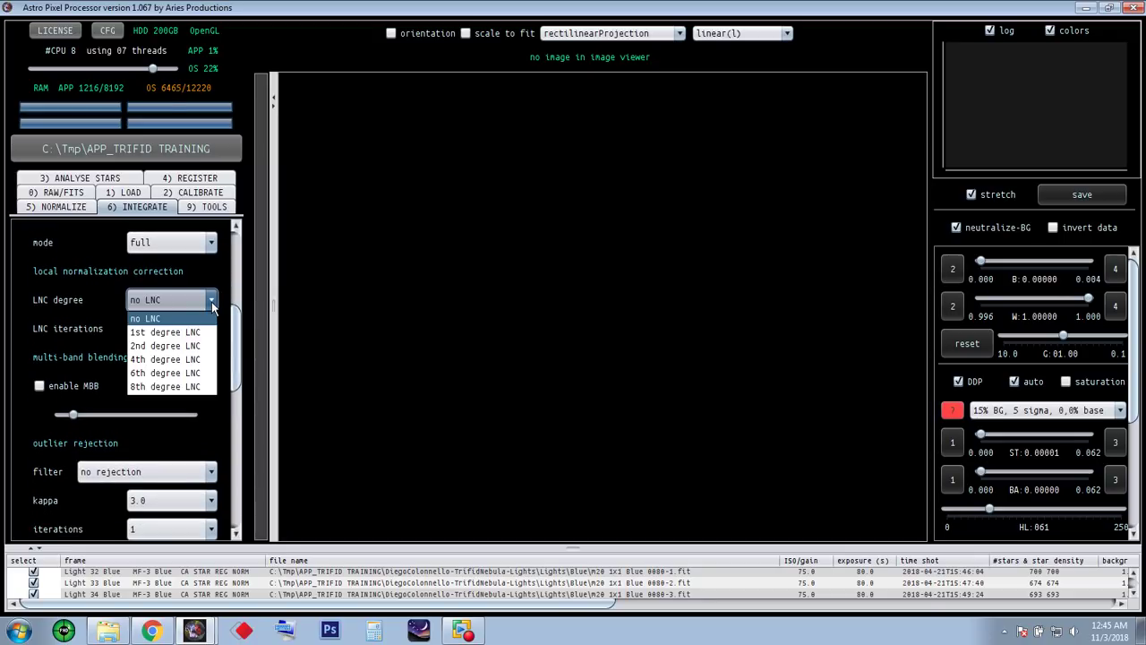
pyautogui.click(212, 303)
# - Set the outlier rejection filter for the integration to sigma clip
pyautogui.moveTo(235, 341); pyautogui.dragTo(238, 369)
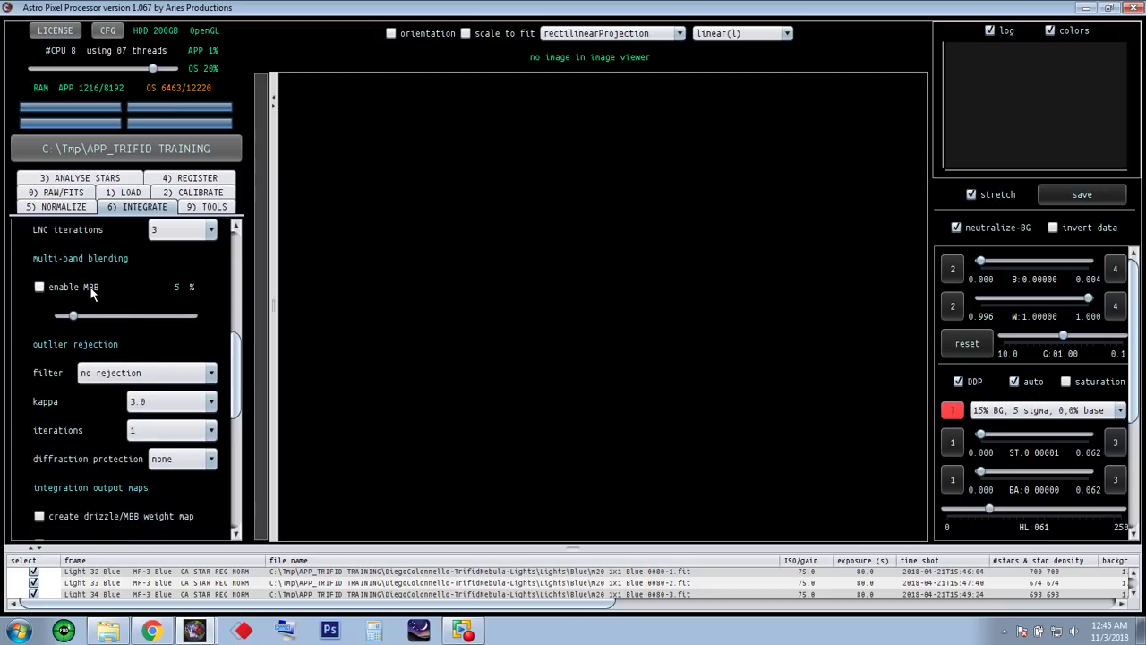
pyautogui.moveTo(91, 293)
pyautogui.moveTo(233, 345); pyautogui.dragTo(237, 358)
pyautogui.scroll(-3, 238, 358)
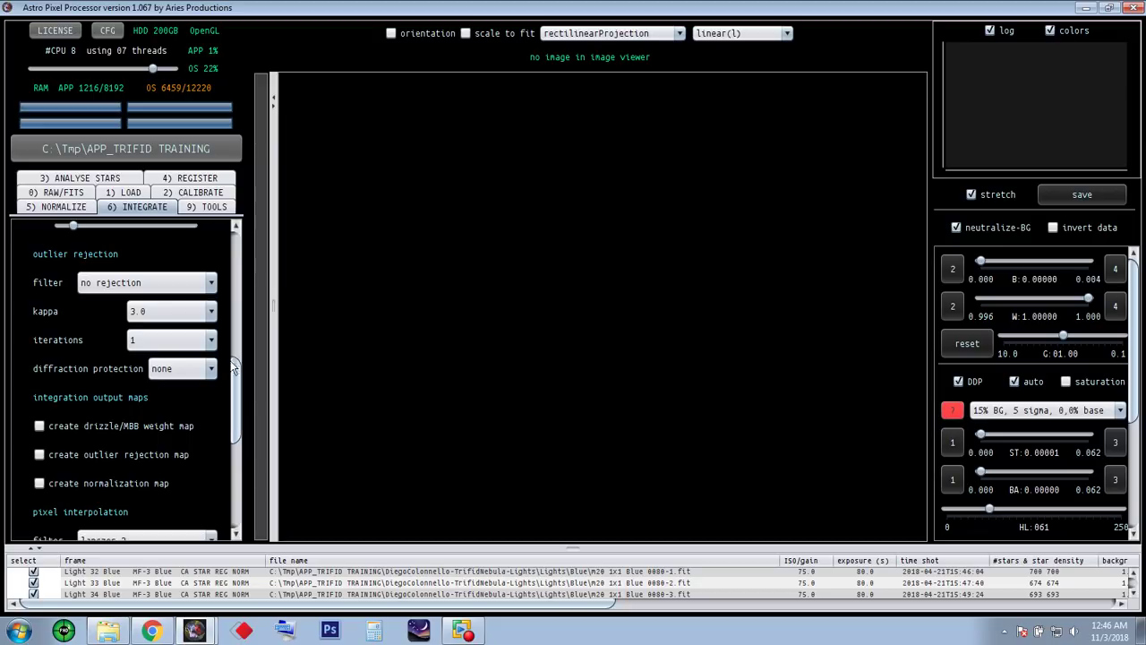
pyautogui.click(211, 283)
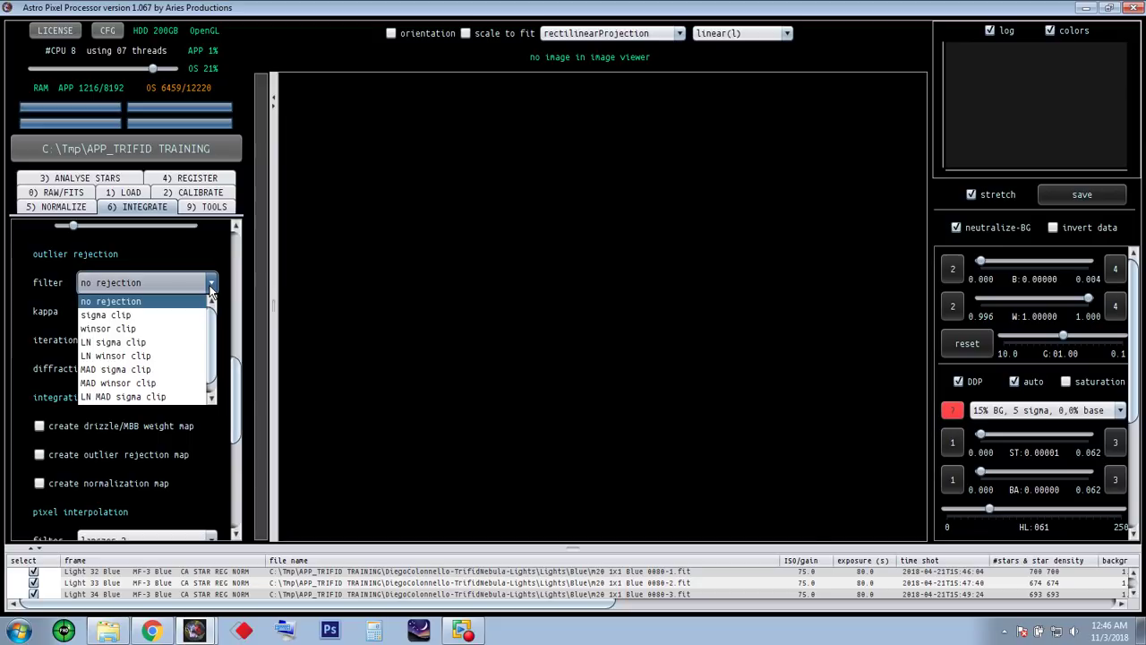
pyautogui.click(119, 316)
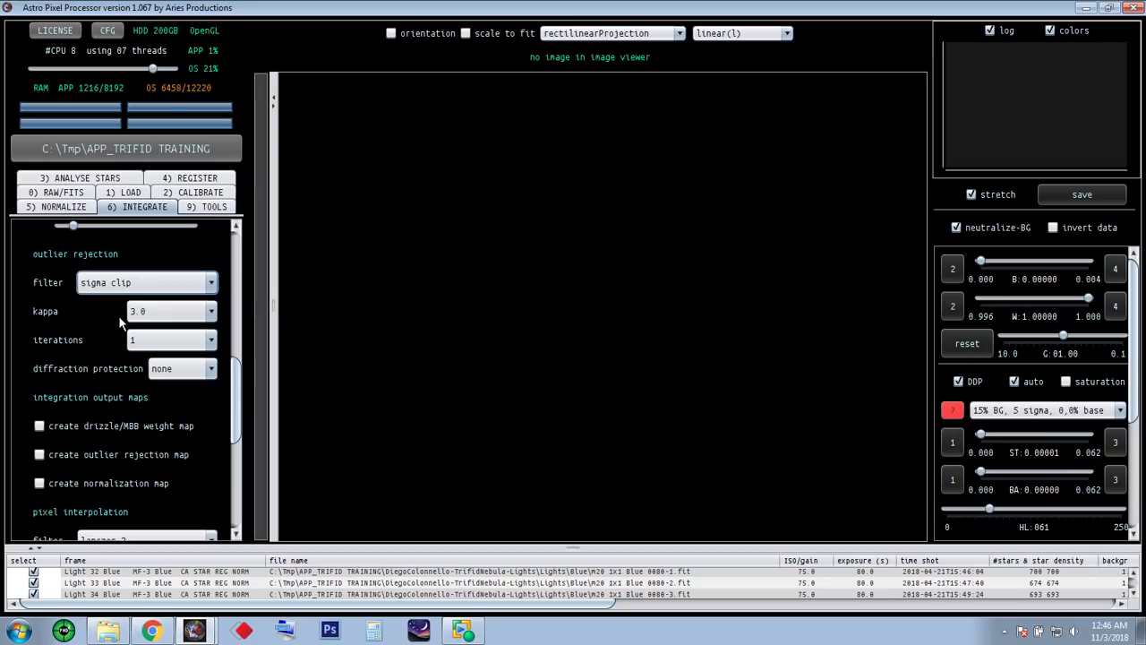
# - Integrate the lights with lanczos-3 interpolation, no under/overshoot, no drizzle, scale 1.0 and rectilinearProjection
pyautogui.scroll(-1, 237, 399)
pyautogui.moveTo(235, 398); pyautogui.dragTo(236, 433)
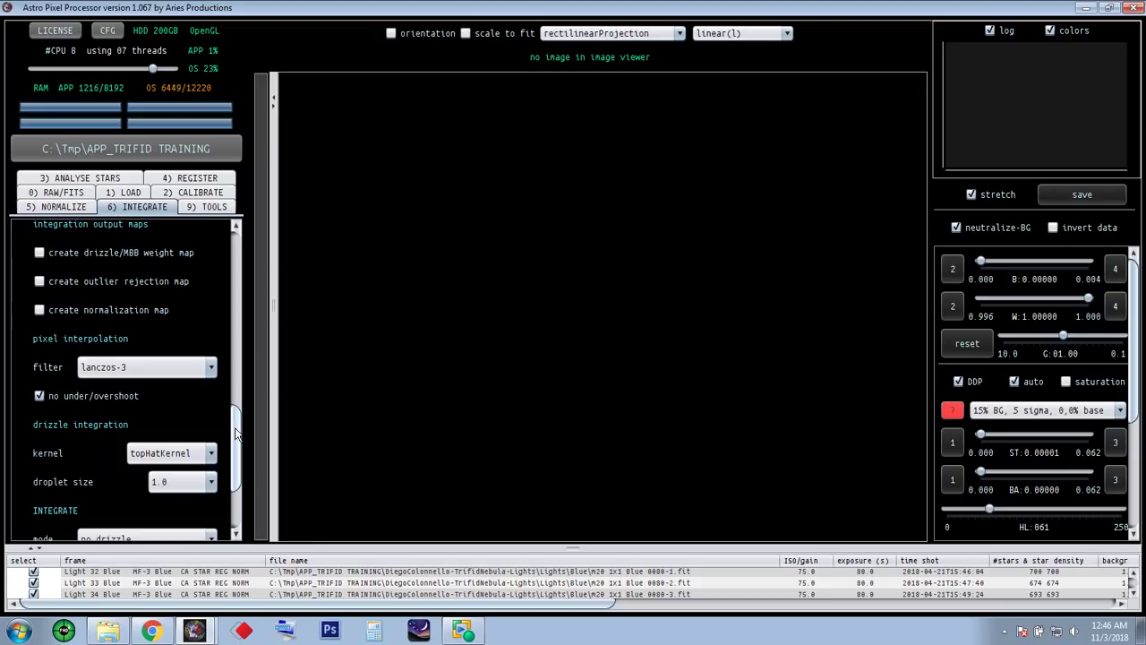
pyautogui.moveTo(235, 433); pyautogui.dragTo(238, 476)
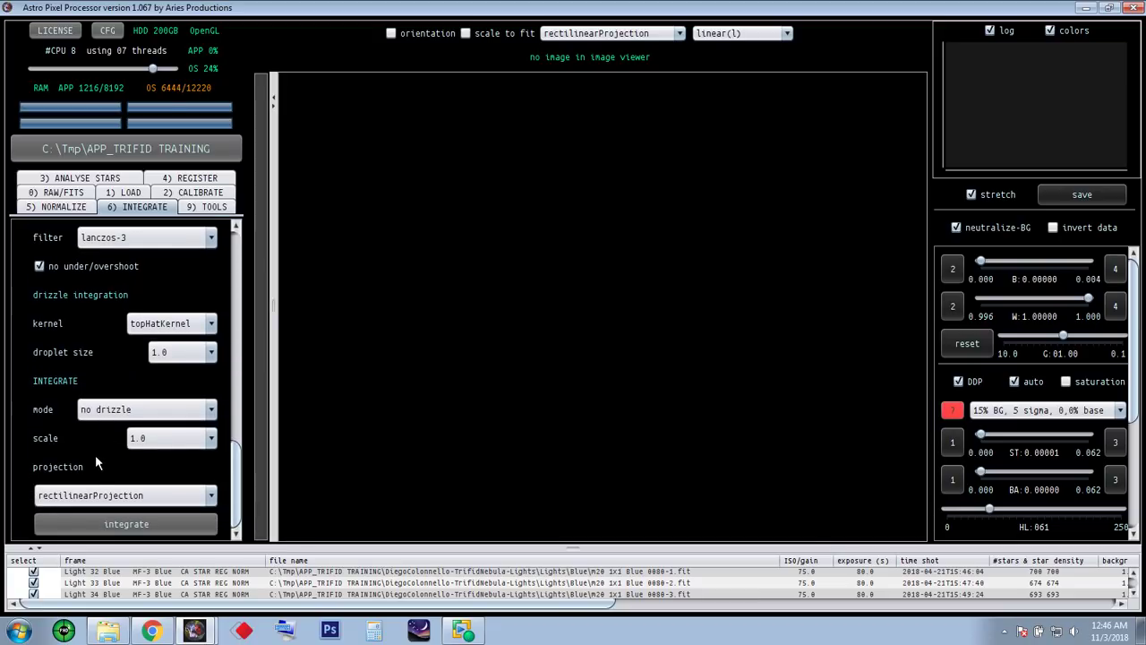
pyautogui.click(212, 325)
pyautogui.click(212, 325)
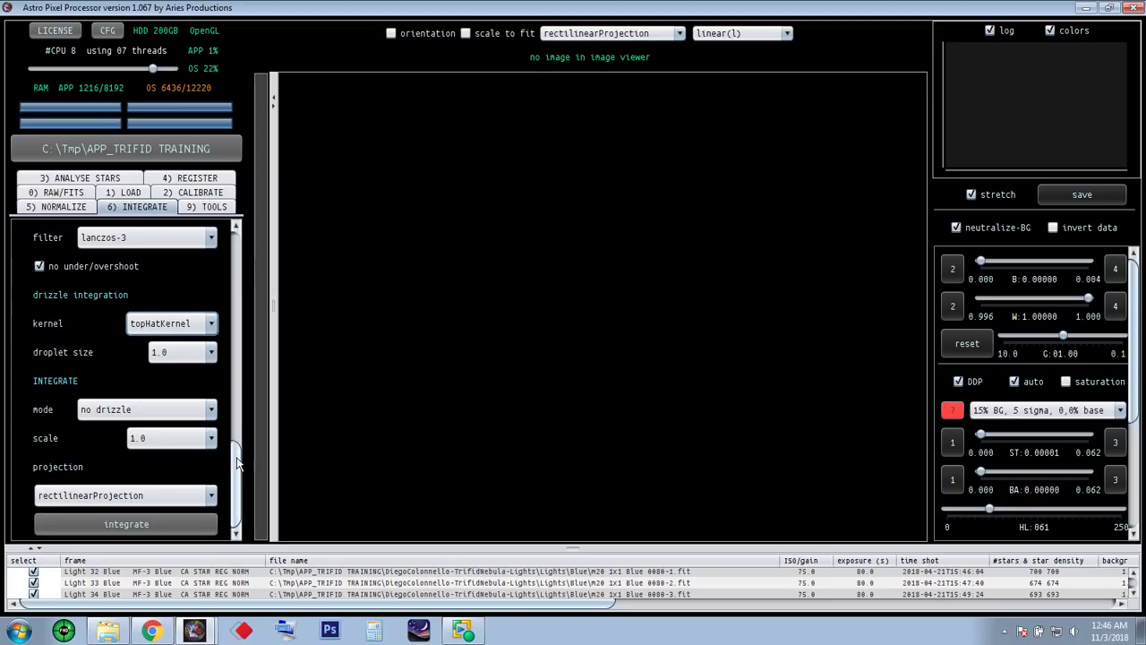
pyautogui.click(135, 526)
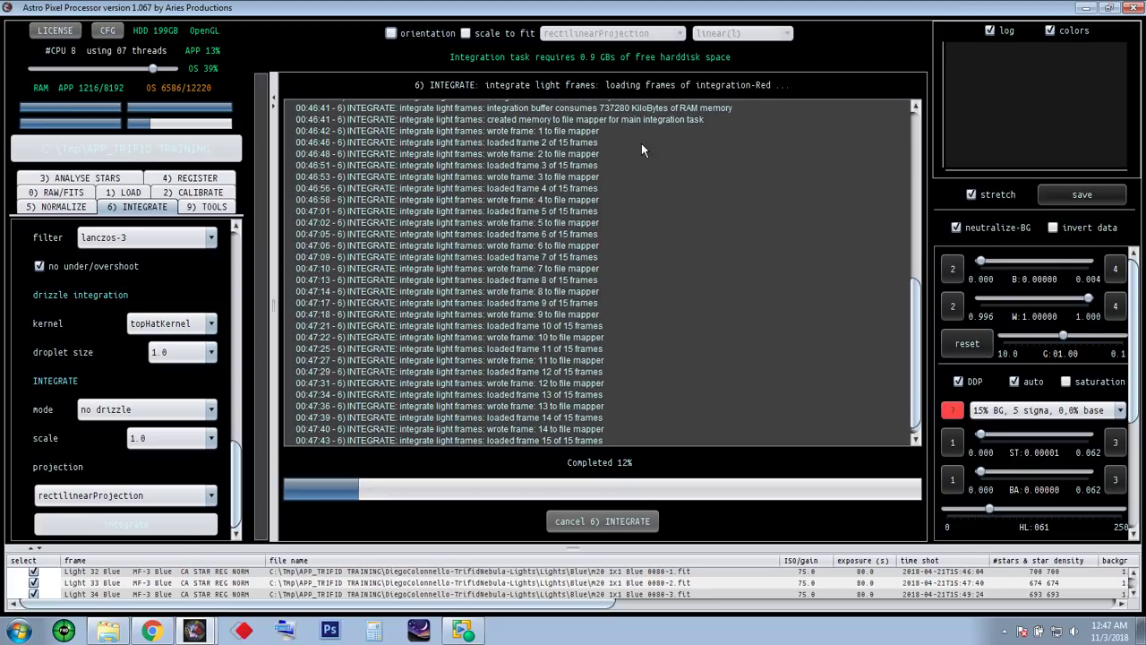
# - Check the integration log in the console window, then minimize the console
pyautogui.moveTo(194, 630)
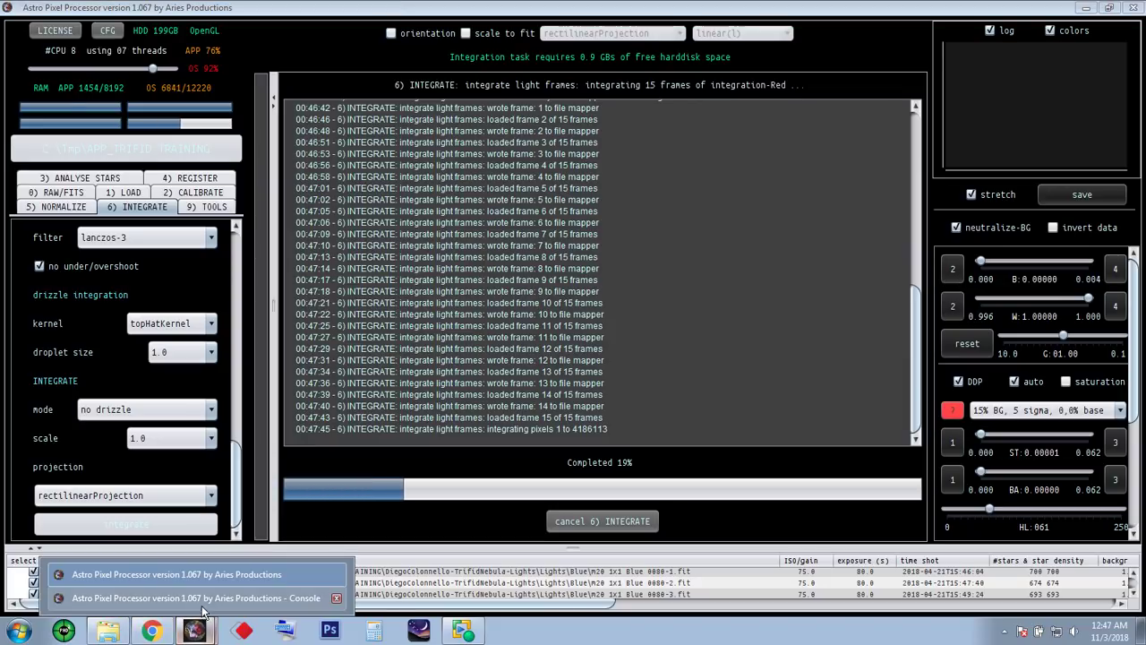
pyautogui.click(207, 598)
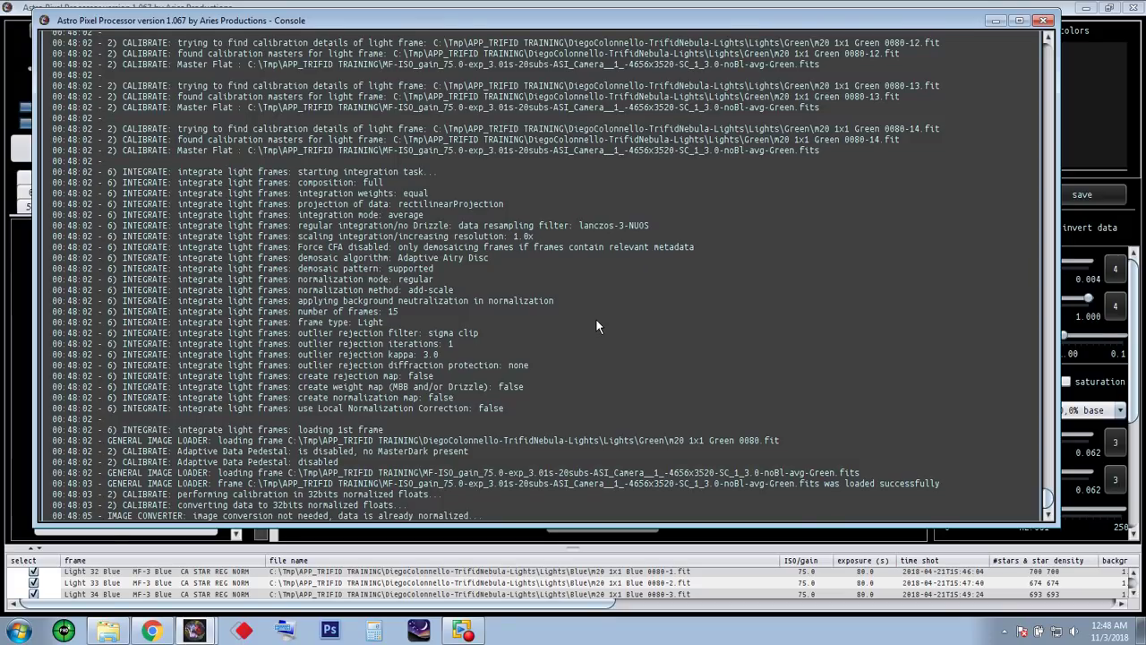
pyautogui.click(997, 20)
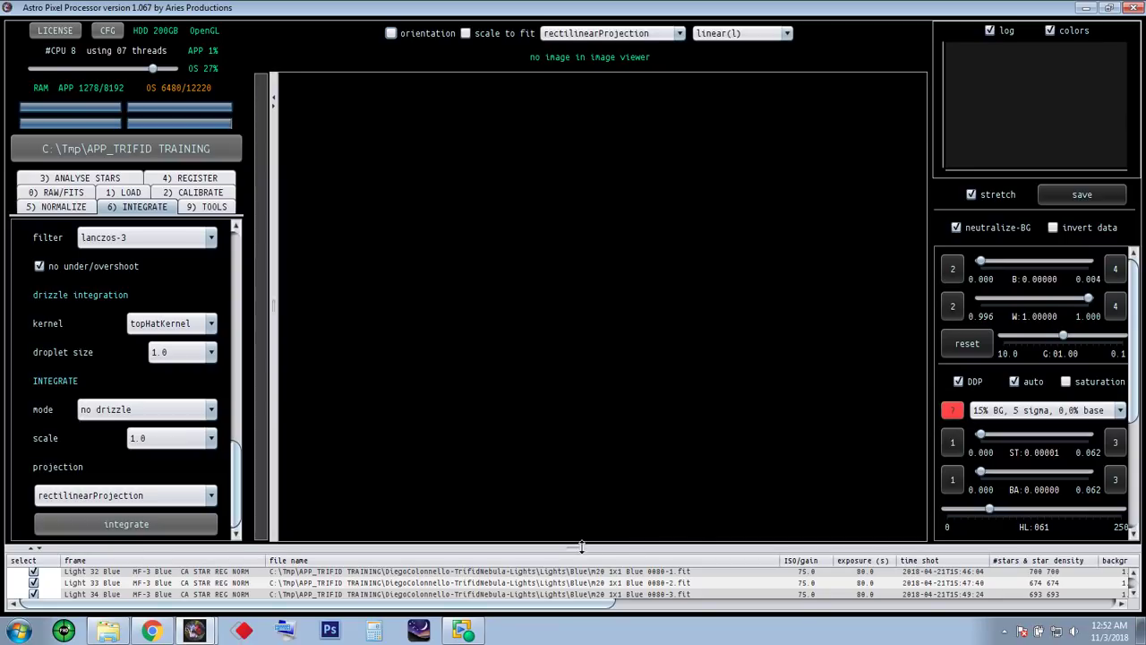
# - Enlarge the frame list and look through the red, green and blue integrations at its end
pyautogui.moveTo(581, 548); pyautogui.dragTo(574, 472)
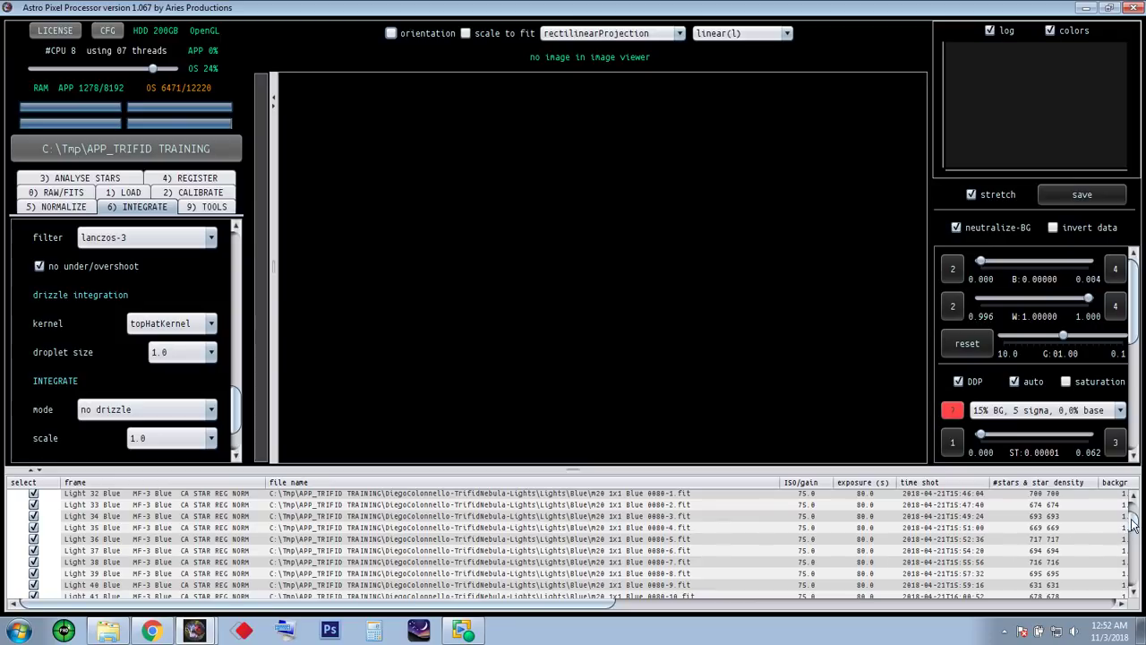
pyautogui.moveTo(1134, 526); pyautogui.dragTo(1137, 584)
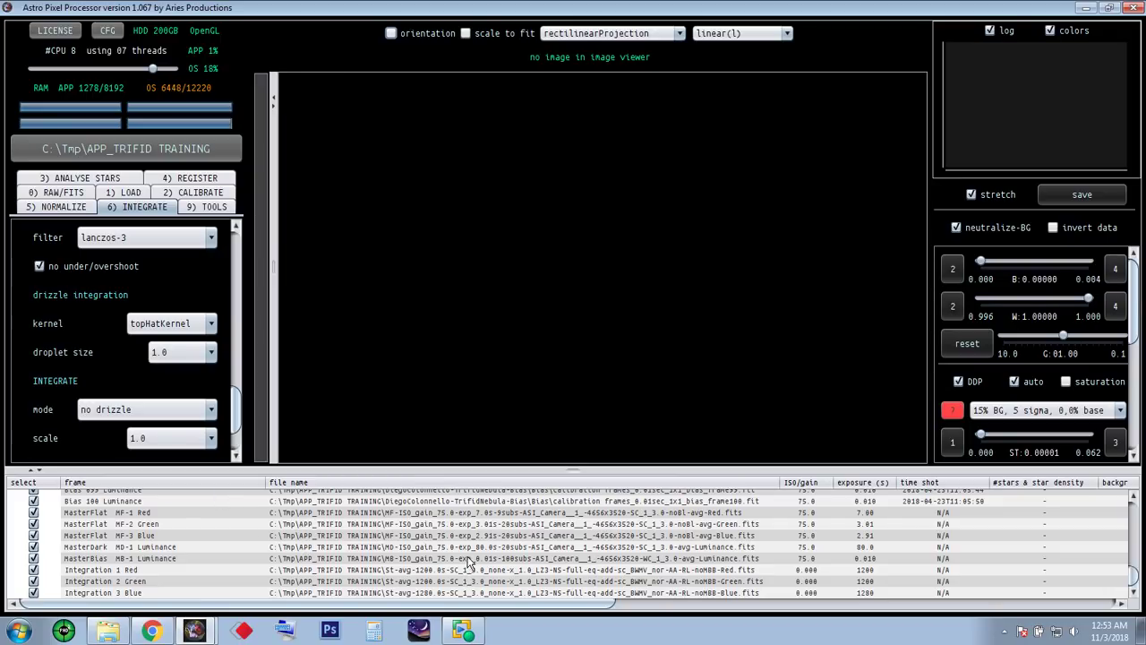
pyautogui.click(129, 571)
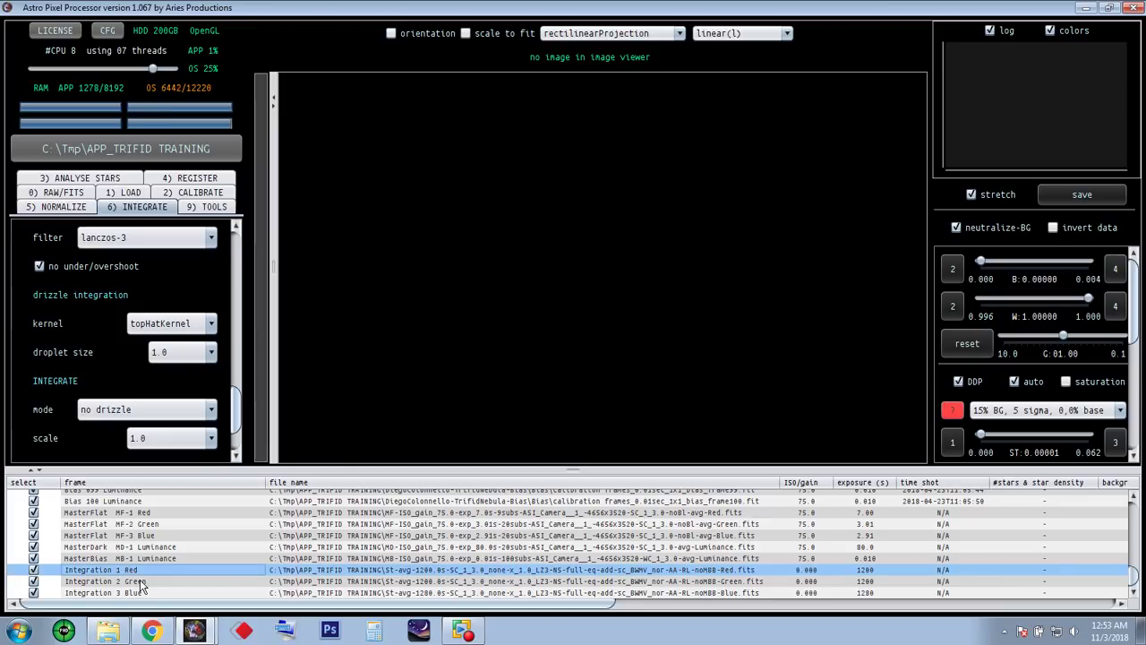
pyautogui.click(138, 582)
pyautogui.click(146, 593)
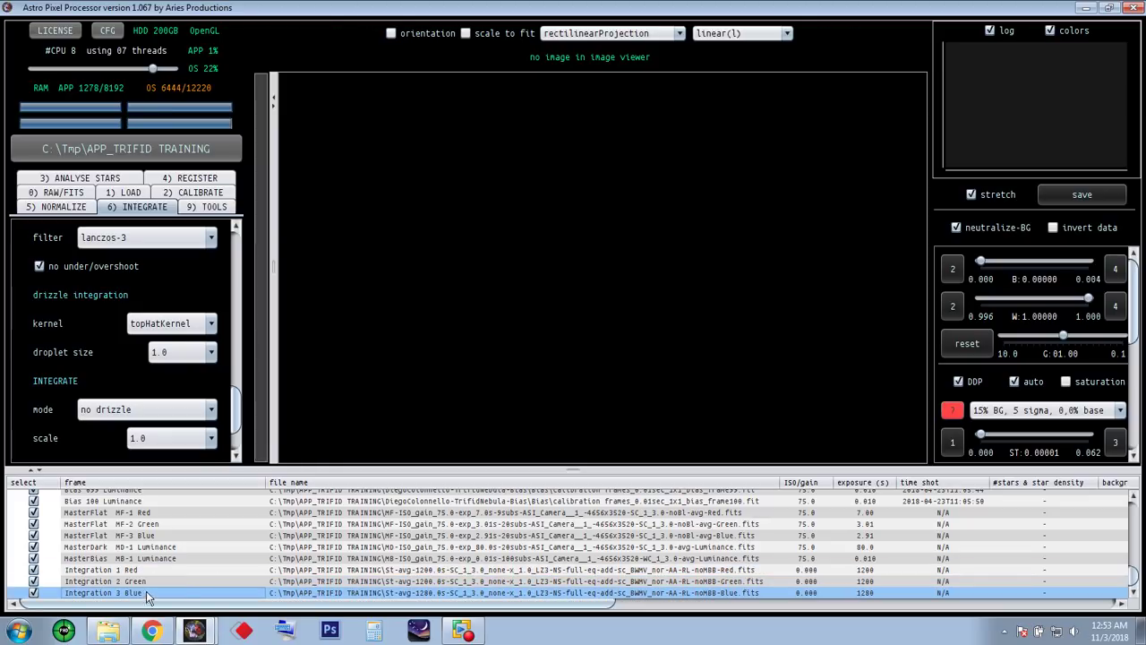
# - Show the red integration in the image viewer and shrink the frame list, keeping the three integrations in view
pyautogui.click(288, 571)
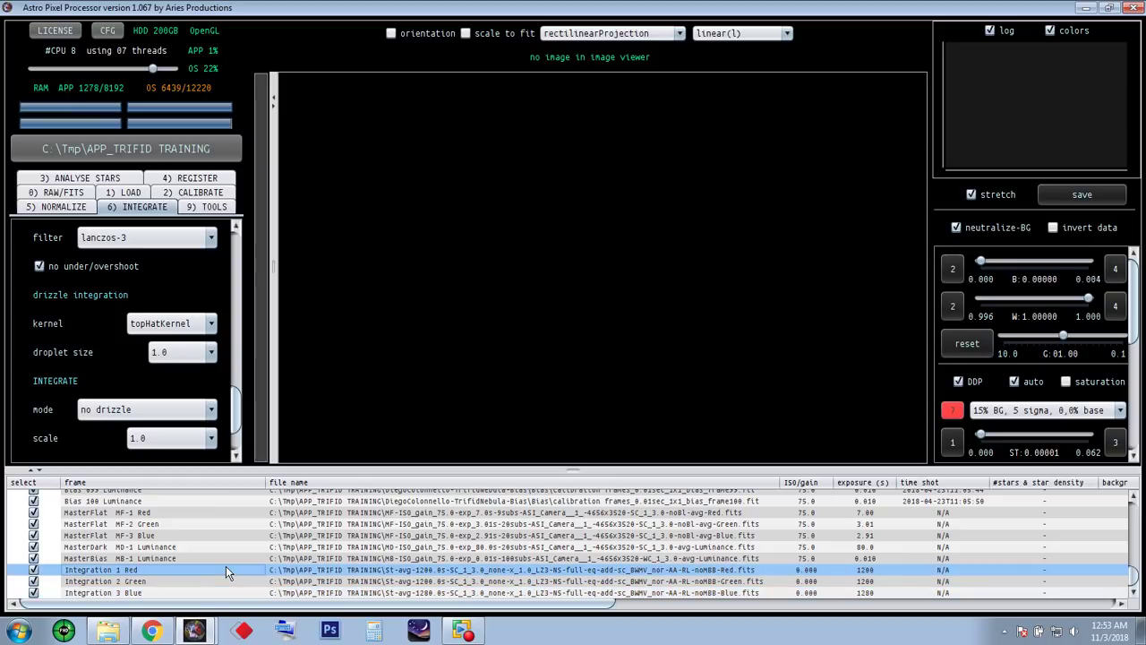
pyautogui.doubleClick(302, 576)
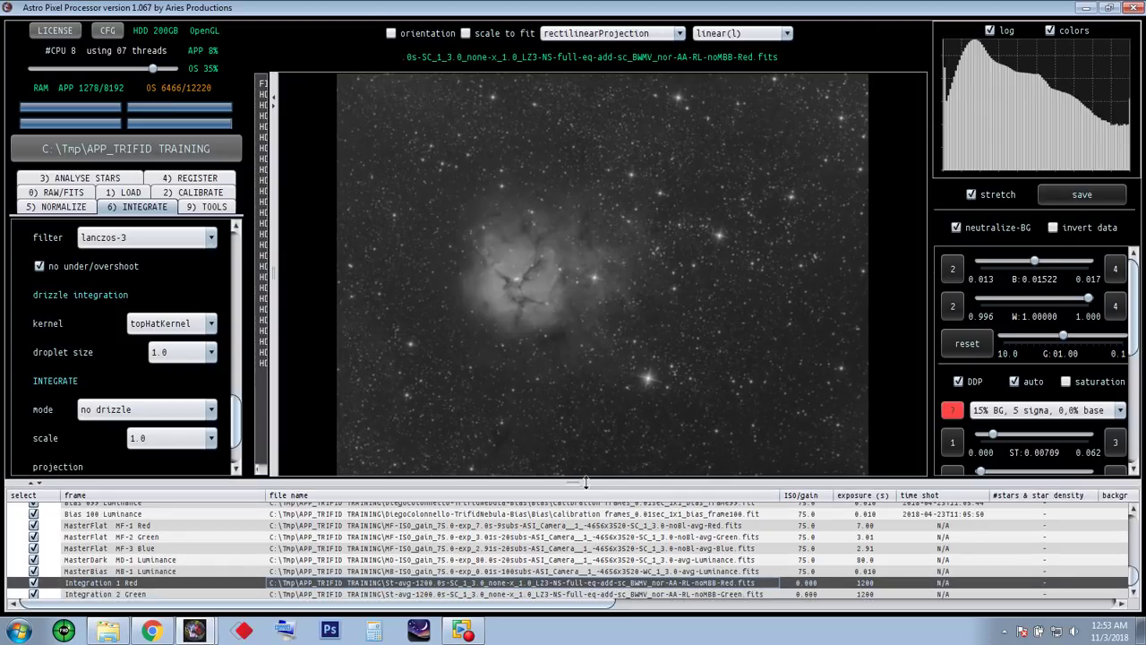
pyautogui.moveTo(574, 482); pyautogui.dragTo(575, 540)
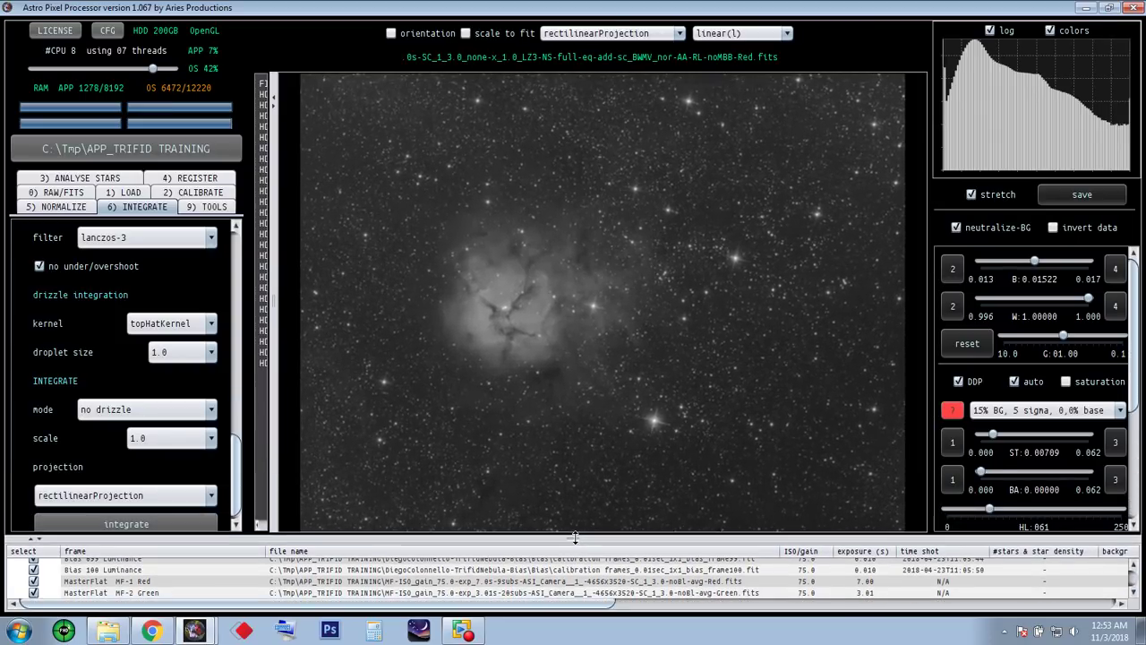
pyautogui.click(1133, 587)
pyautogui.click(1133, 587)
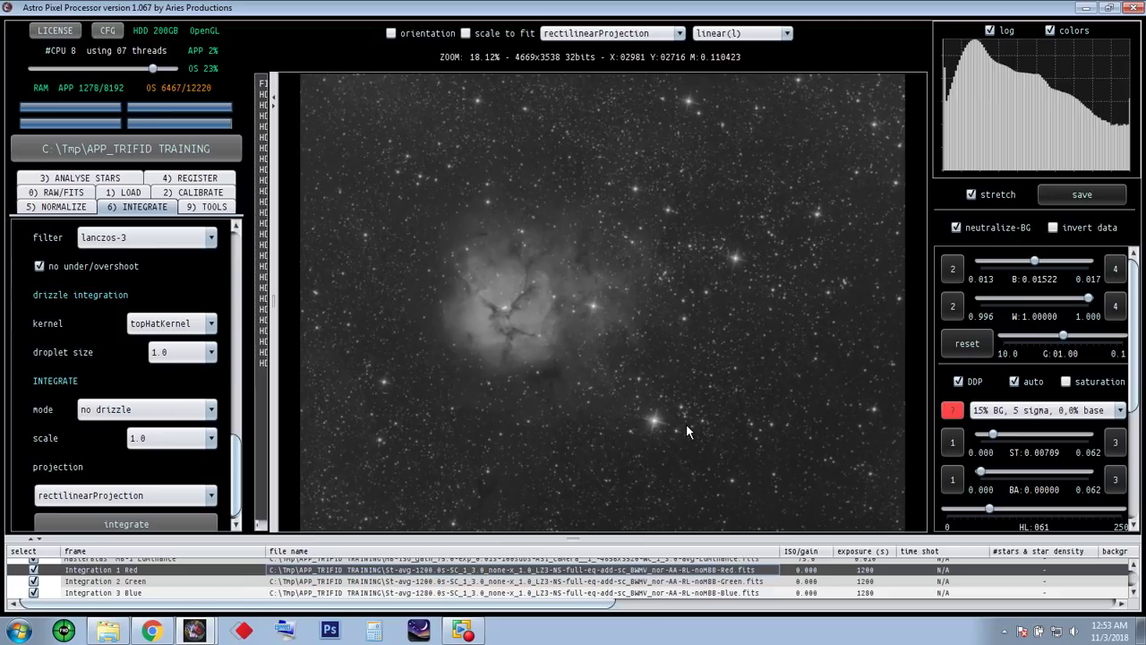
# - Examine the red integration's nebula core and surrounding star field at several zoom levels
pyautogui.scroll(-1, 620, 298)
pyautogui.scroll(1, 621, 297)
pyautogui.scroll(2, 621, 295)
pyautogui.moveTo(617, 527)
pyautogui.mouseDown()
pyautogui.moveTo(332, 526)
pyautogui.moveTo(596, 527)
pyautogui.mouseUp()
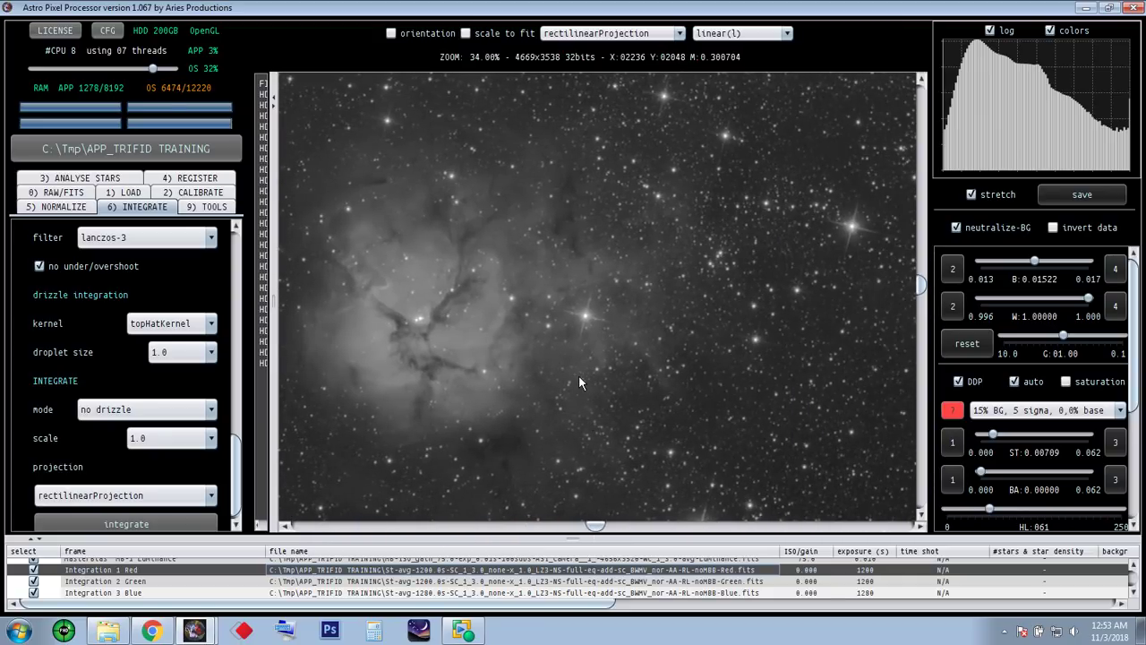
pyautogui.scroll(2, 579, 382)
pyautogui.moveTo(573, 528); pyautogui.dragTo(498, 529)
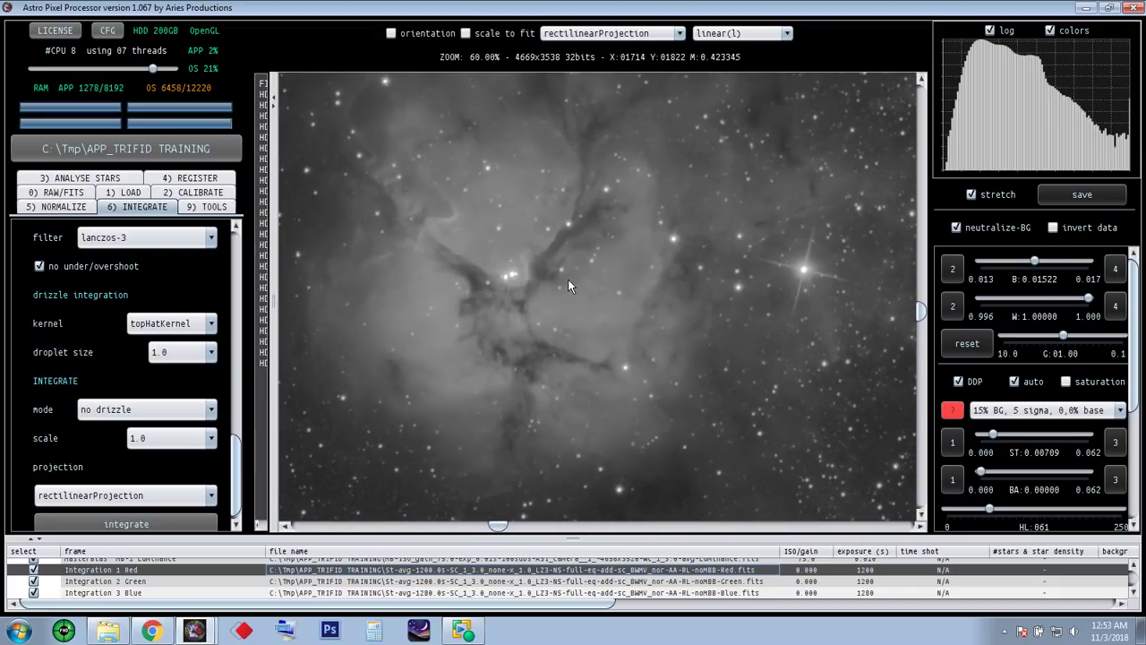
pyautogui.scroll(-3, 569, 284)
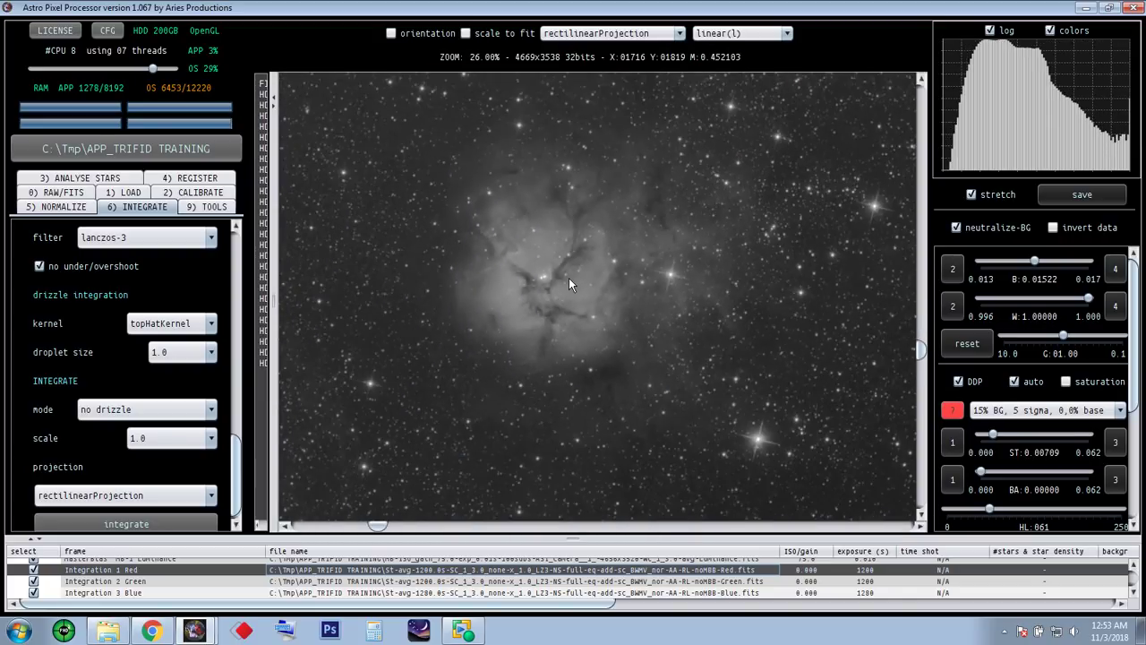
pyautogui.scroll(-2, 568, 279)
pyautogui.scroll(3, 570, 280)
pyautogui.scroll(-2, 570, 285)
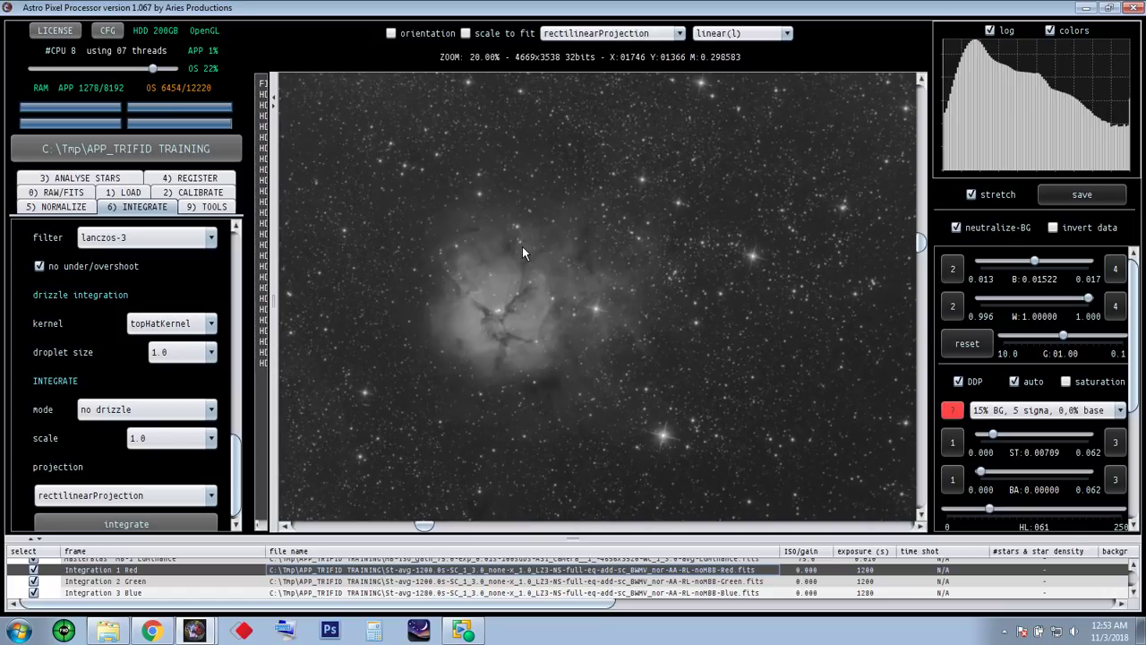
pyautogui.scroll(1, 545, 284)
pyautogui.scroll(-2, 542, 283)
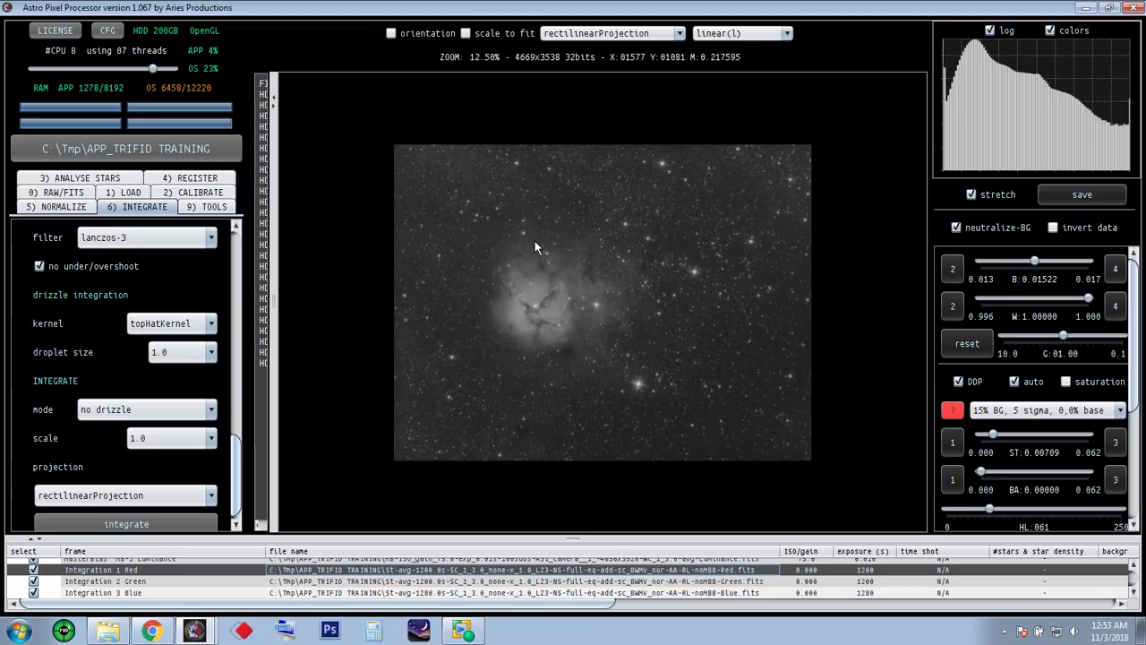
pyautogui.scroll(2, 548, 309)
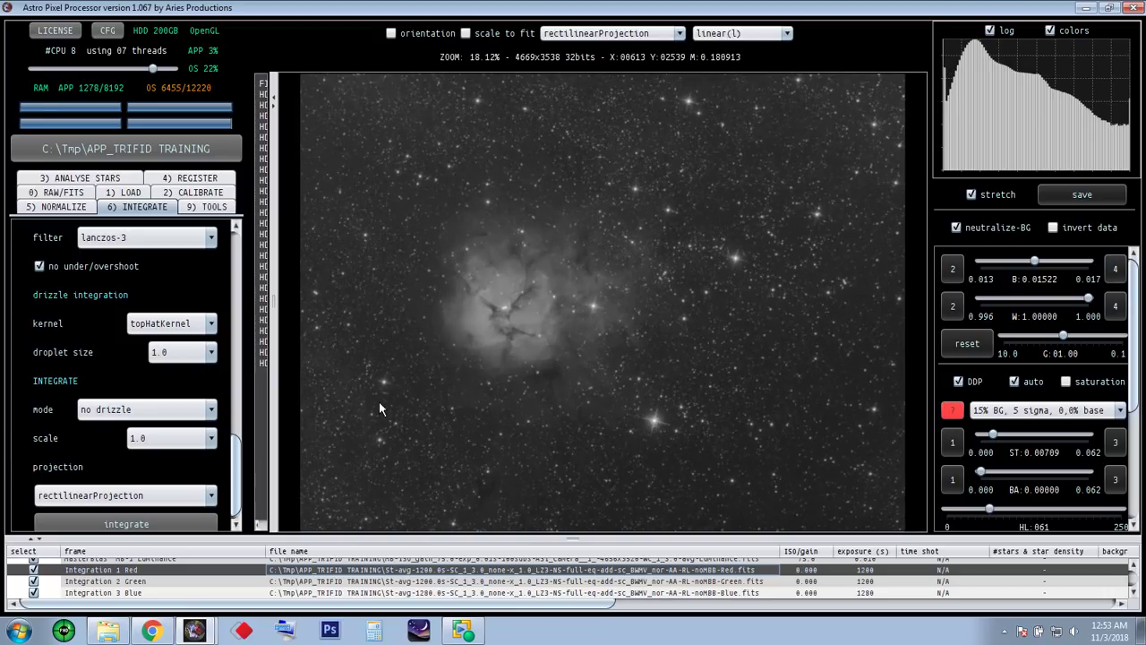
# - Show the green integration in the image viewer and examine its nebula core and star field at several zoom levels
pyautogui.click(150, 581)
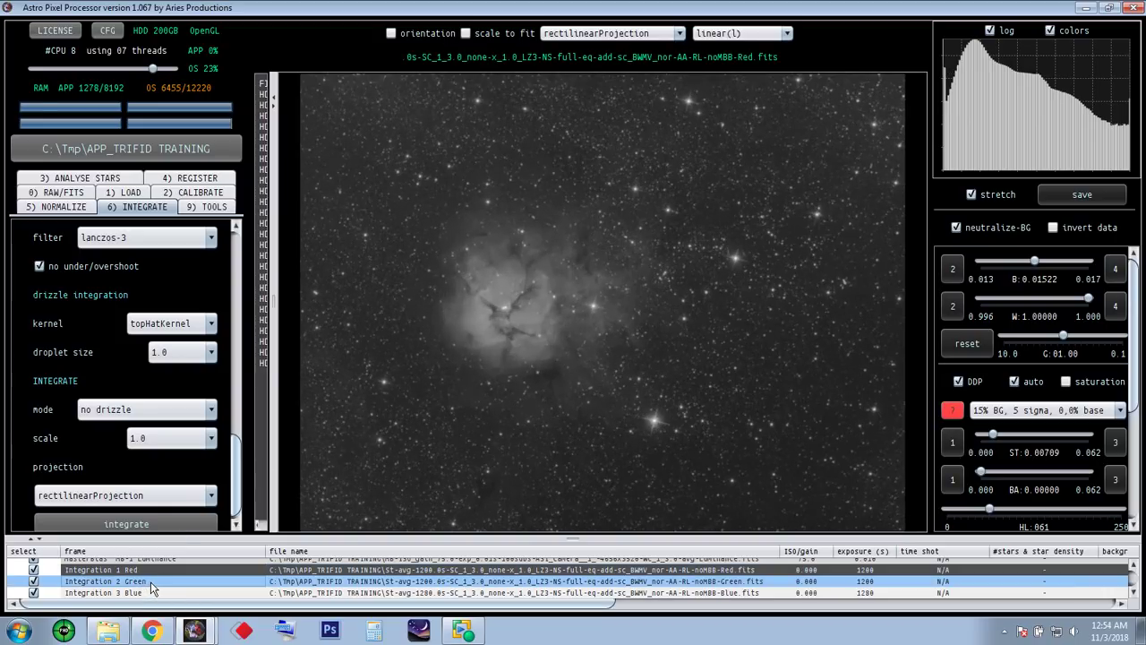
pyautogui.doubleClick(151, 581)
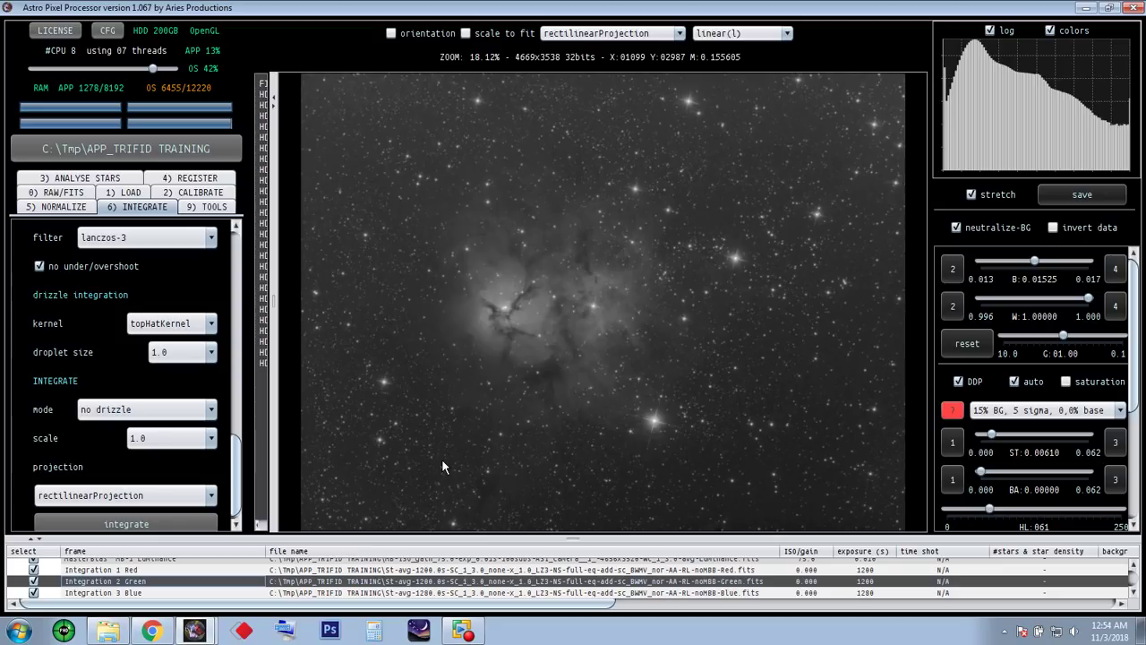
pyautogui.scroll(-1, 536, 330)
pyautogui.scroll(3, 537, 330)
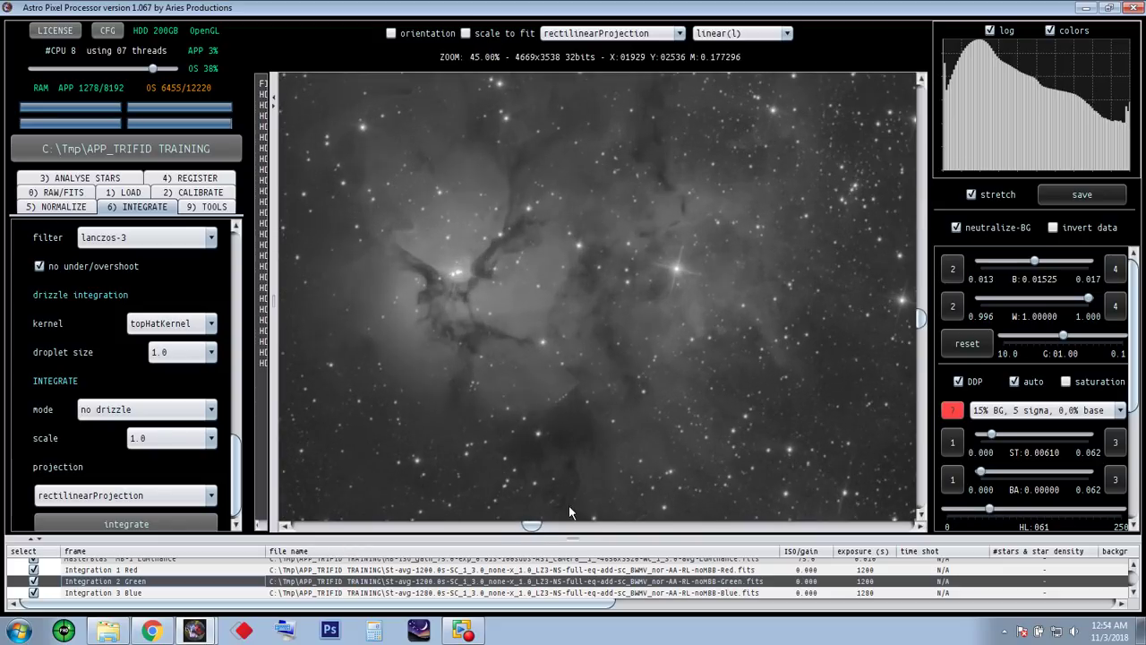
pyautogui.moveTo(532, 524)
pyautogui.mouseDown()
pyautogui.moveTo(379, 524)
pyautogui.moveTo(552, 524)
pyautogui.mouseUp()
pyautogui.scroll(-4, 557, 288)
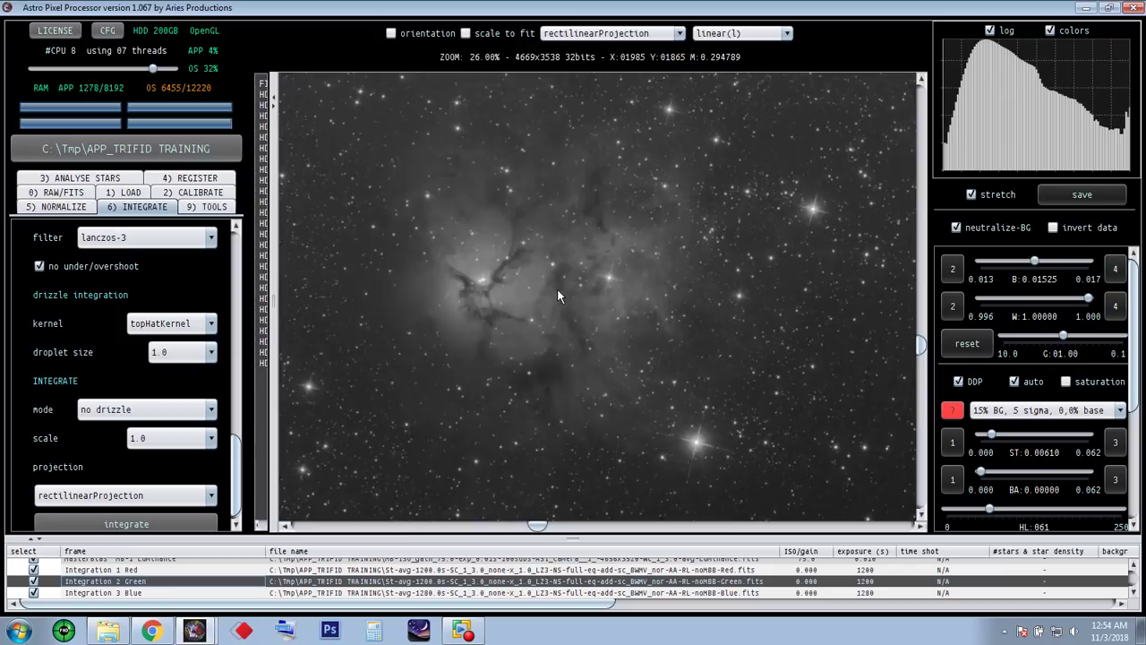
pyautogui.scroll(-2, 557, 289)
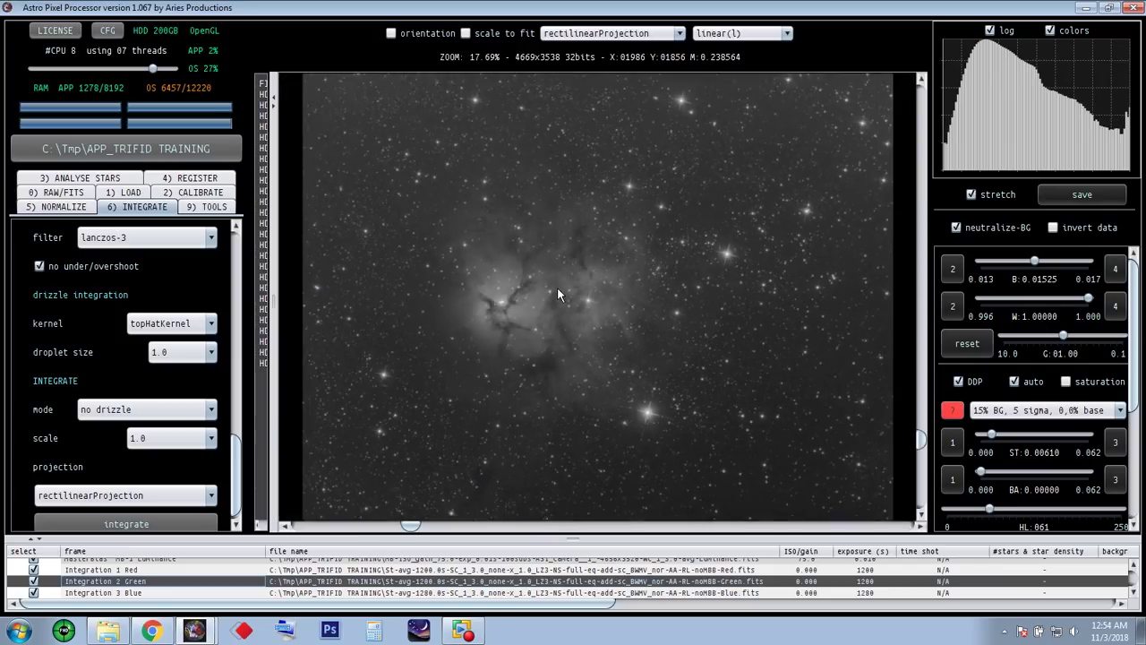
# - Show the blue integration in the image viewer and look over the whole frame
pyautogui.click(158, 593)
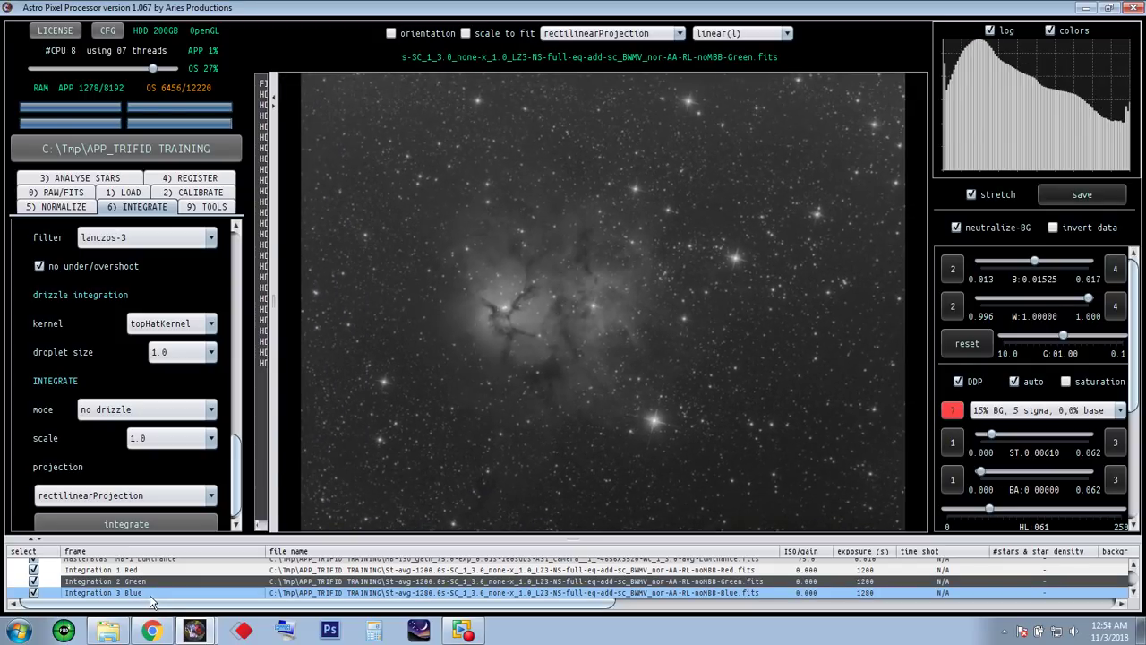
pyautogui.doubleClick(151, 595)
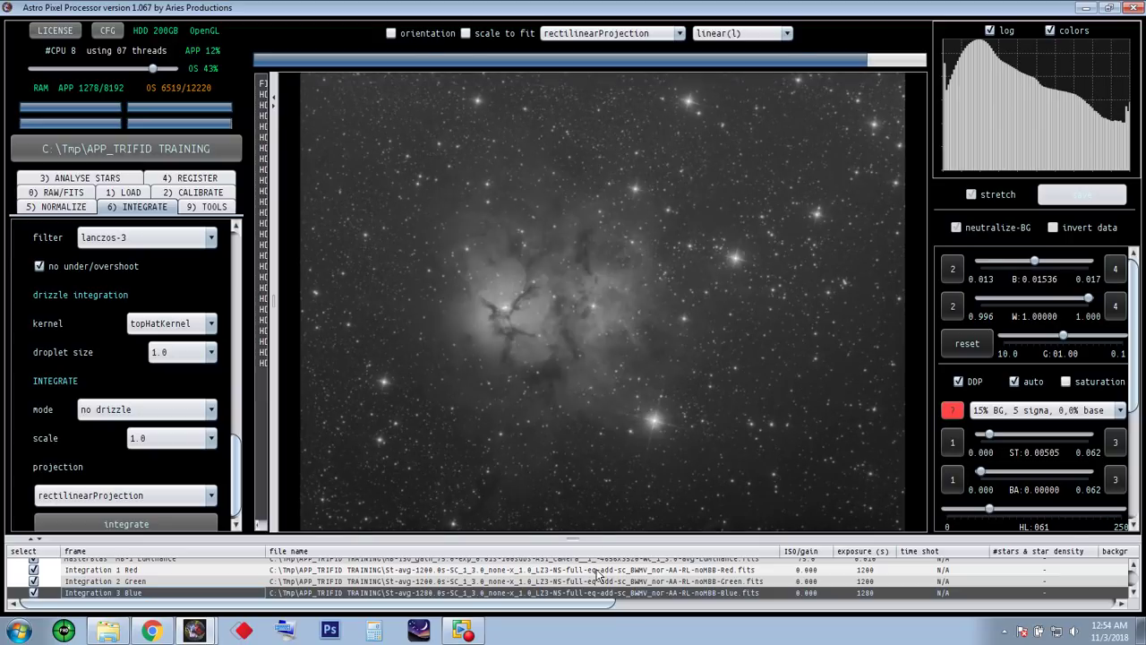
pyautogui.moveTo(594, 602); pyautogui.dragTo(435, 606)
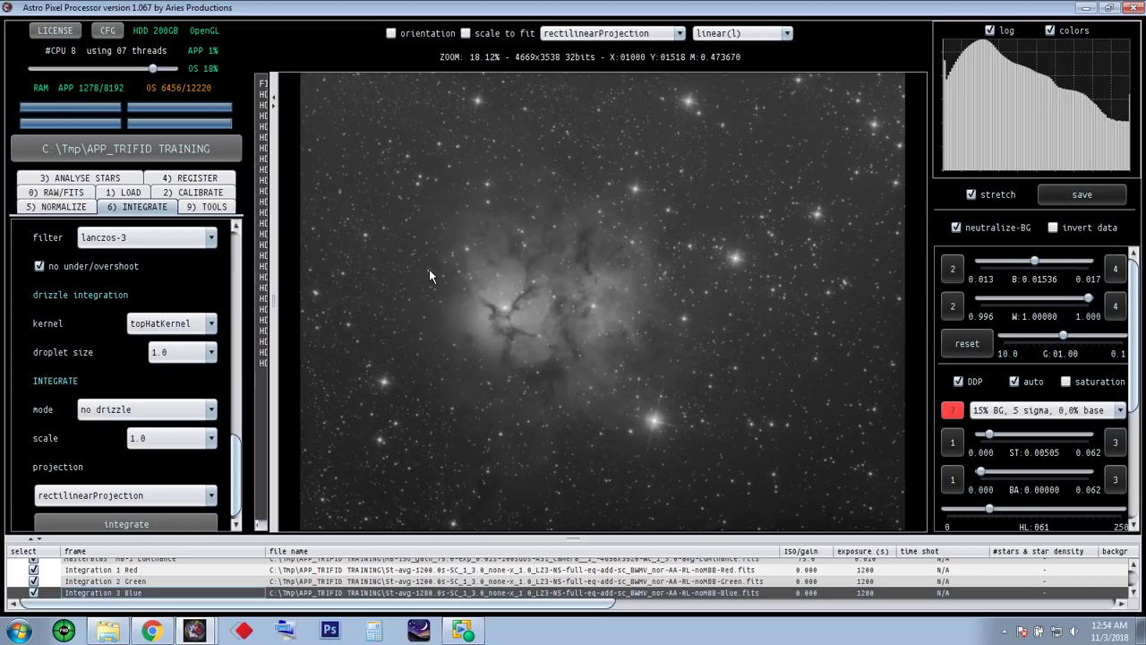
# - Start the Combine RGB tool and browse to the APP_TRIFID TRAINING folder for the data to add, enlarging the file list
pyautogui.click(209, 208)
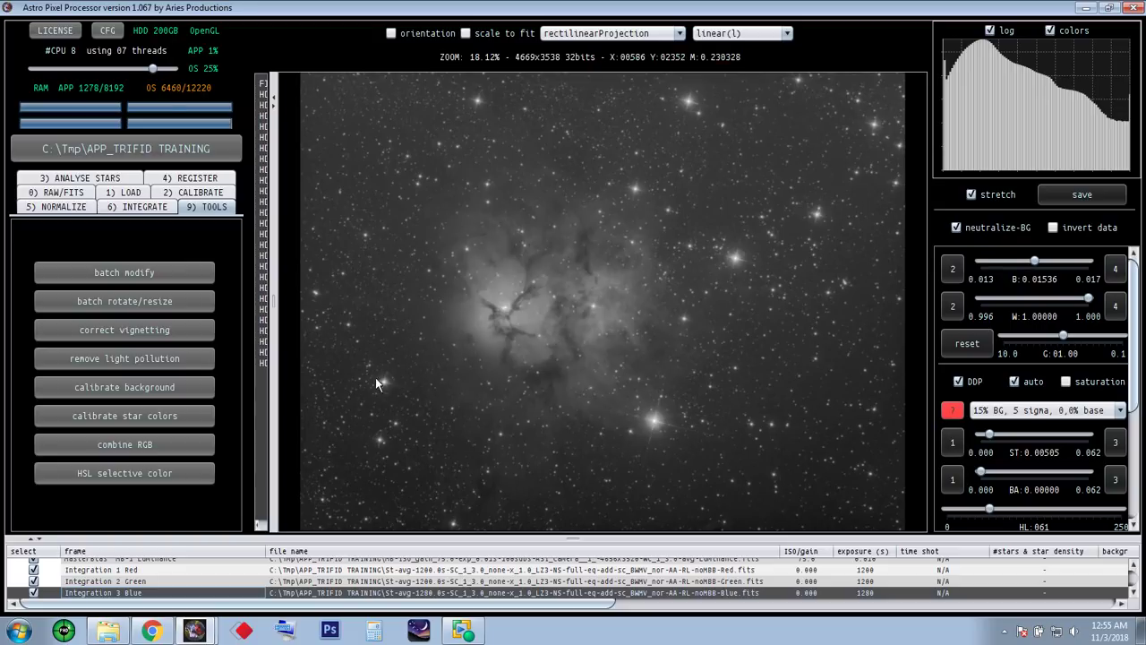
pyautogui.click(180, 443)
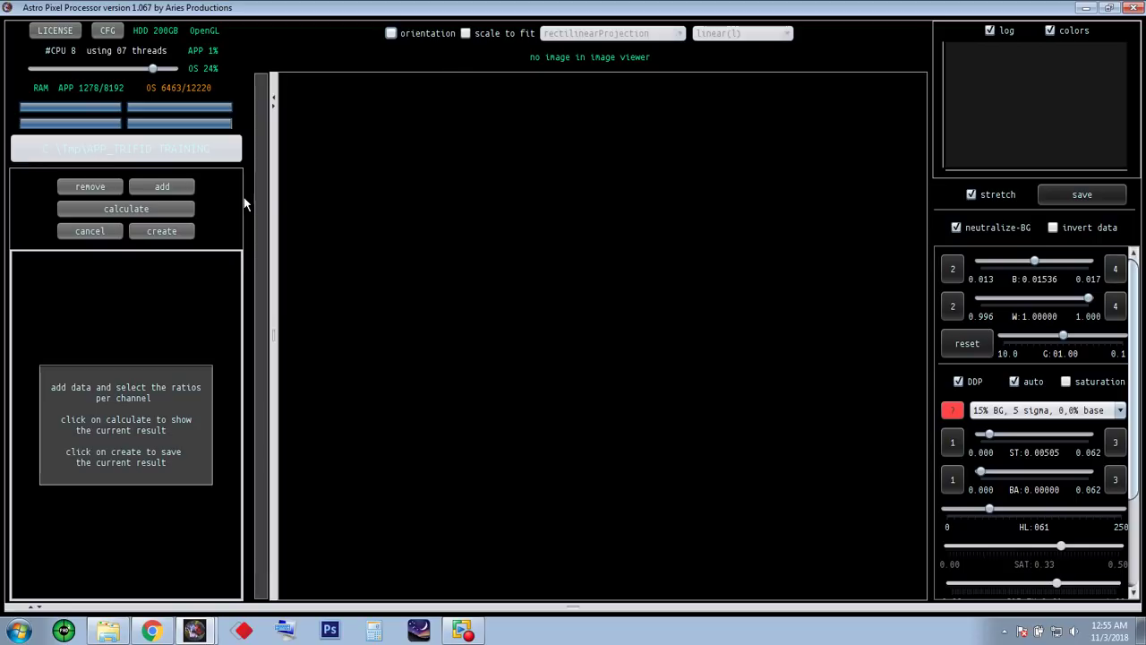
pyautogui.click(175, 186)
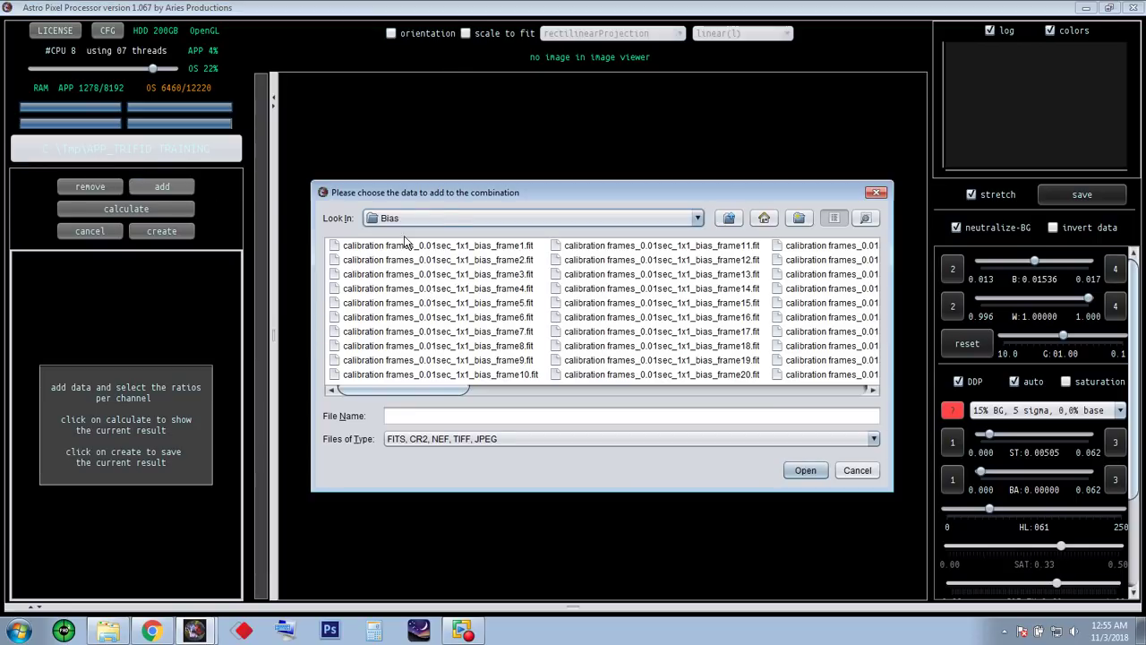
pyautogui.moveTo(657, 163); pyautogui.dragTo(696, 163)
pyautogui.click(731, 184)
pyautogui.click(731, 184)
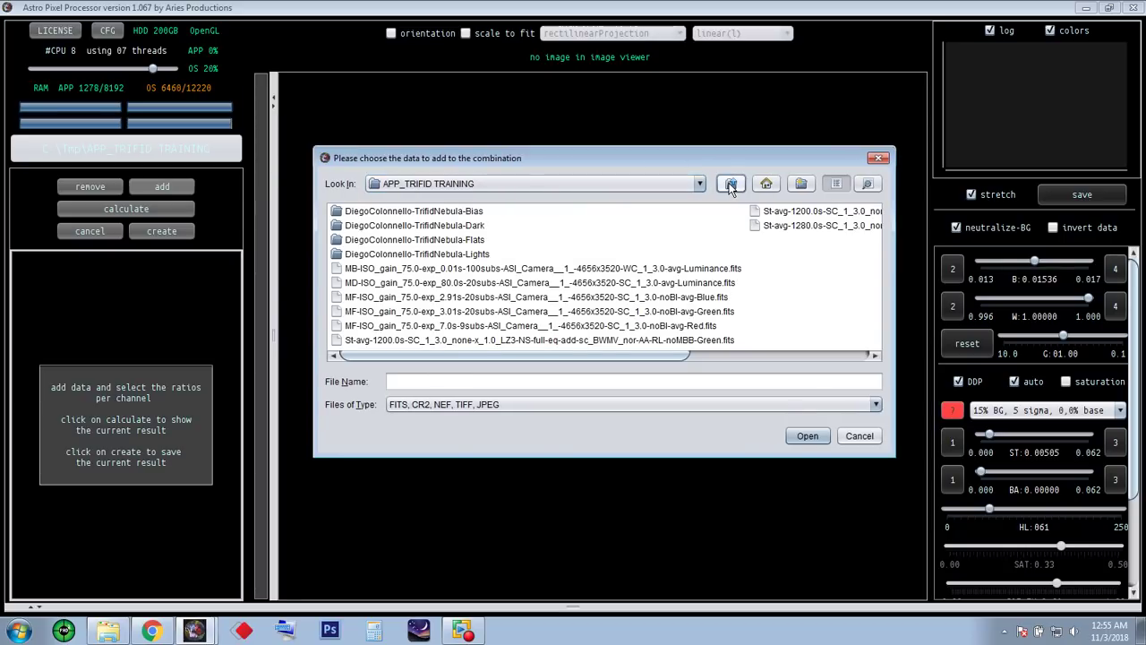
pyautogui.click(730, 185)
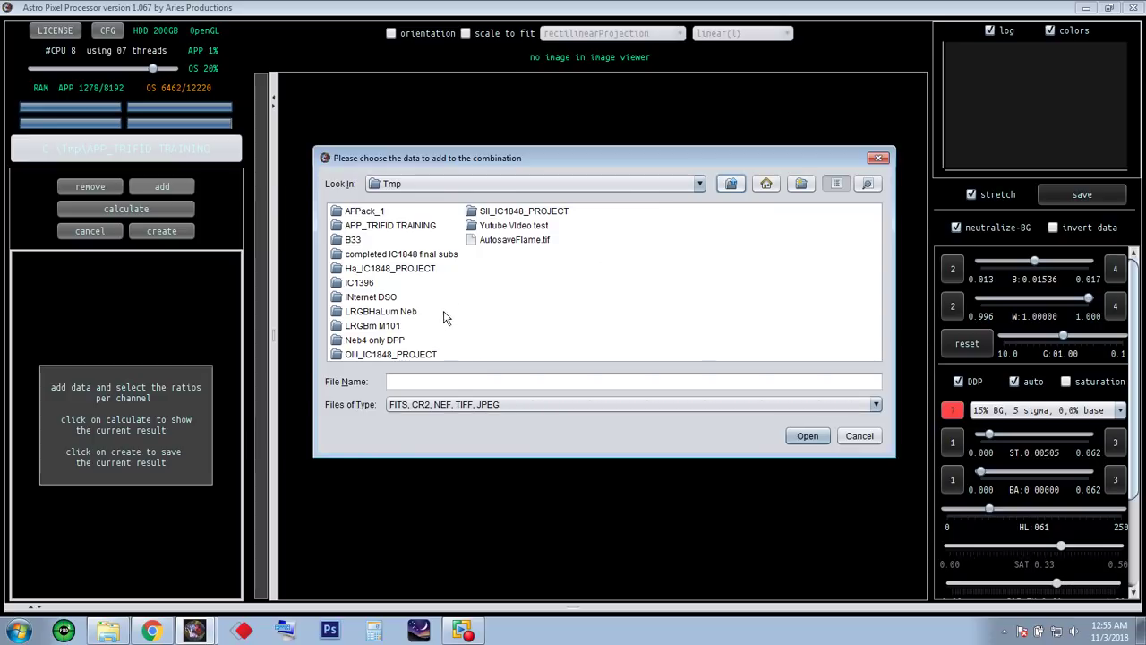
pyautogui.doubleClick(396, 227)
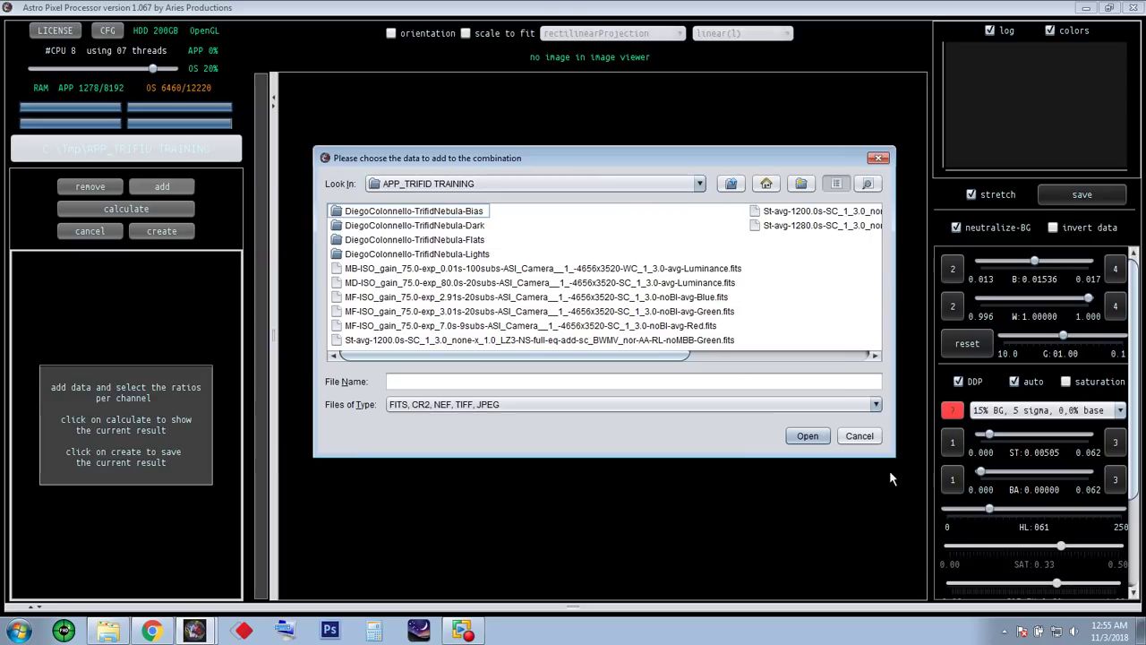
pyautogui.moveTo(896, 457); pyautogui.dragTo(873, 567)
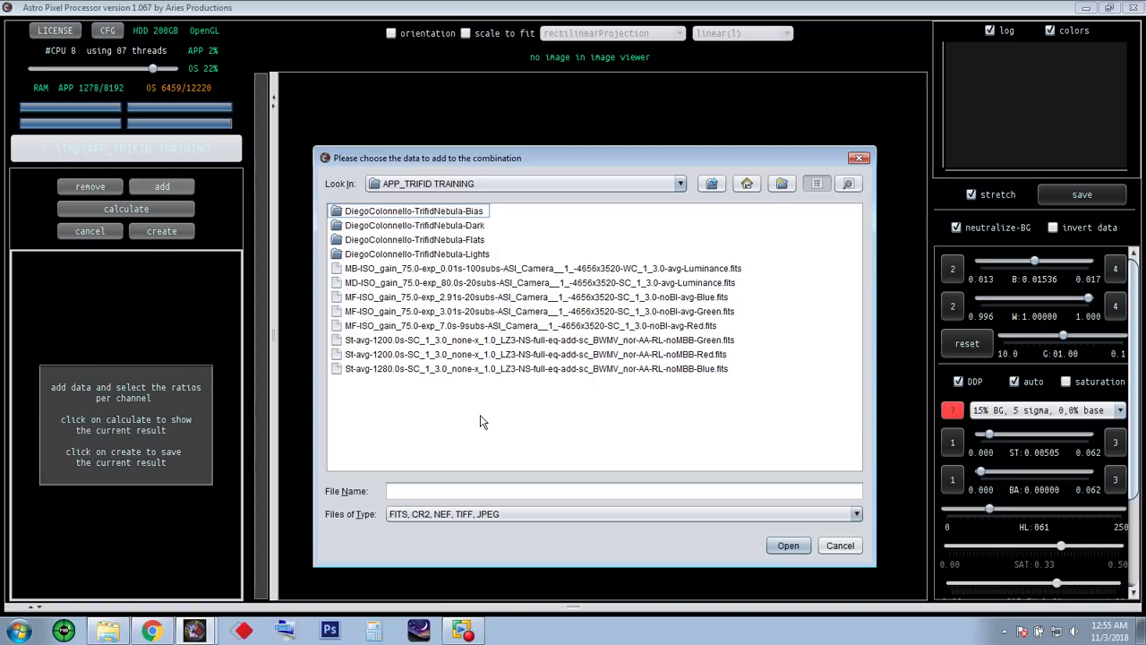
# - Add the St-avg-1200.0s red integration to the combination with the suggested description and the Red filter
pyautogui.click(592, 359)
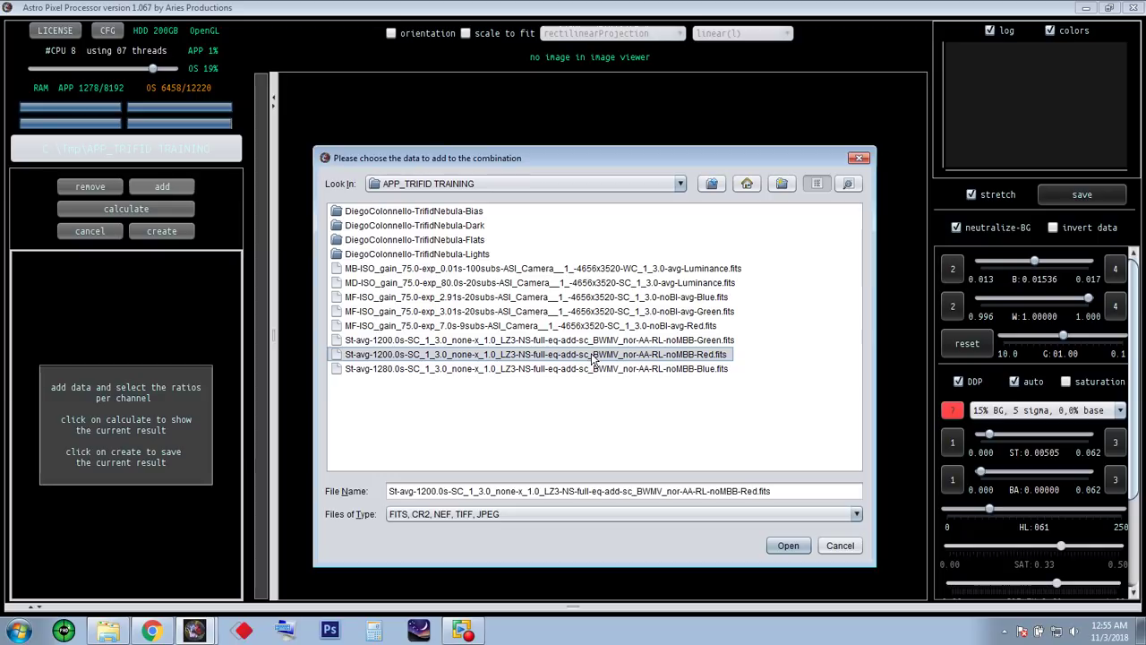
pyautogui.click(788, 545)
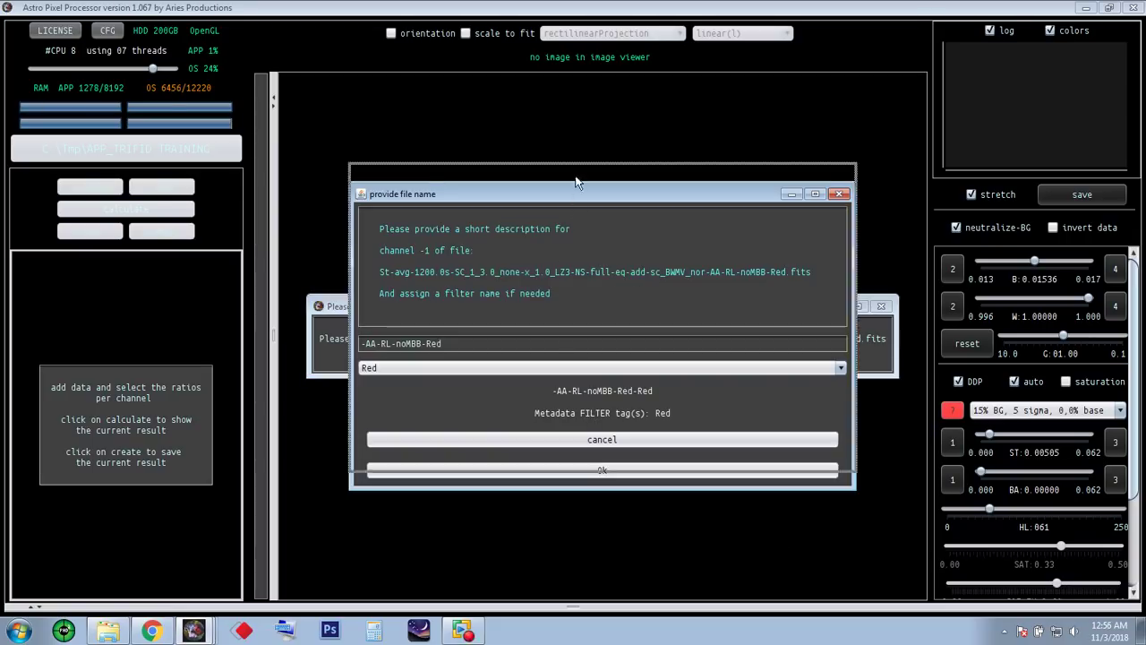
pyautogui.moveTo(578, 184); pyautogui.dragTo(572, 126)
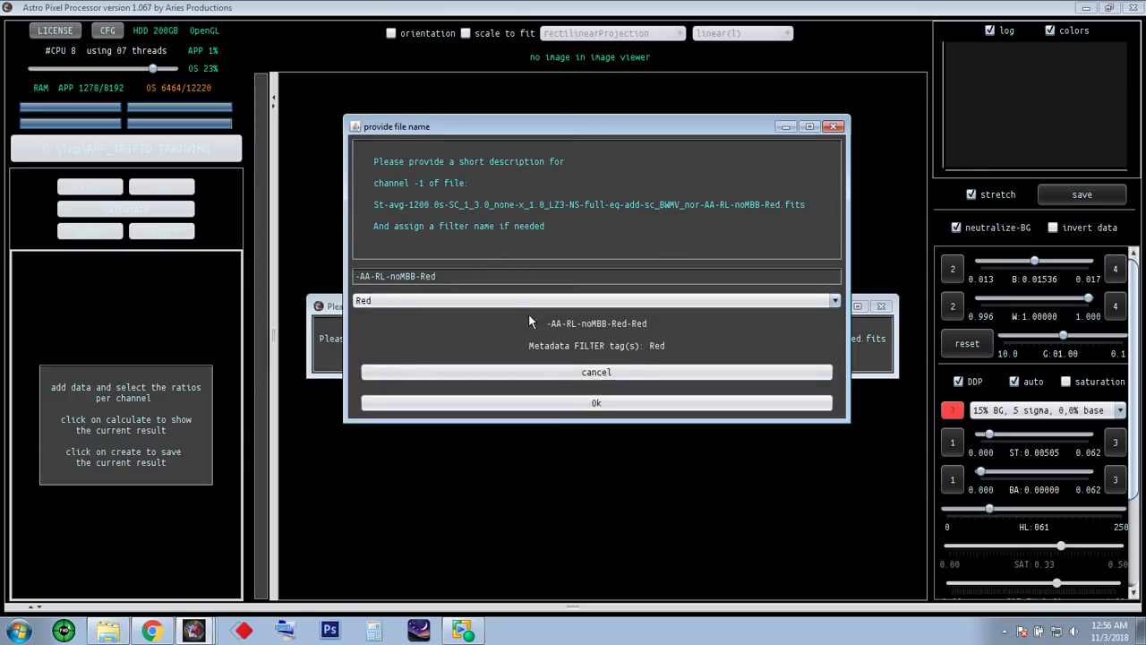
pyautogui.click(611, 404)
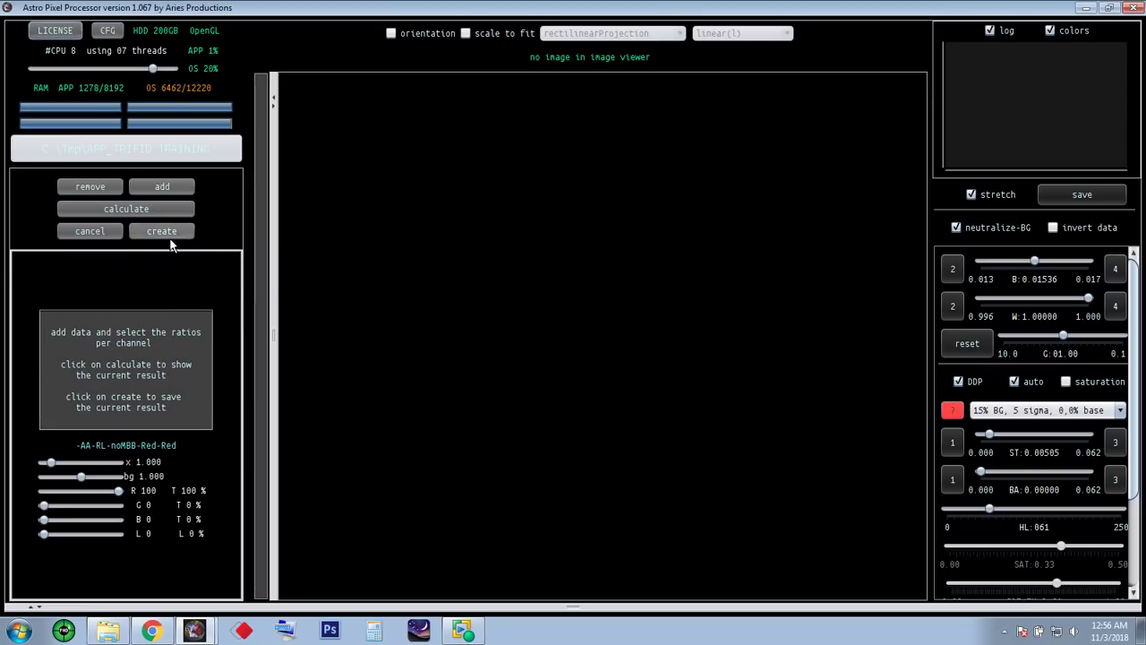
# - Add the St-avg-1200.0s green integration to the combination with the suggested description and the Green filter
pyautogui.click(168, 191)
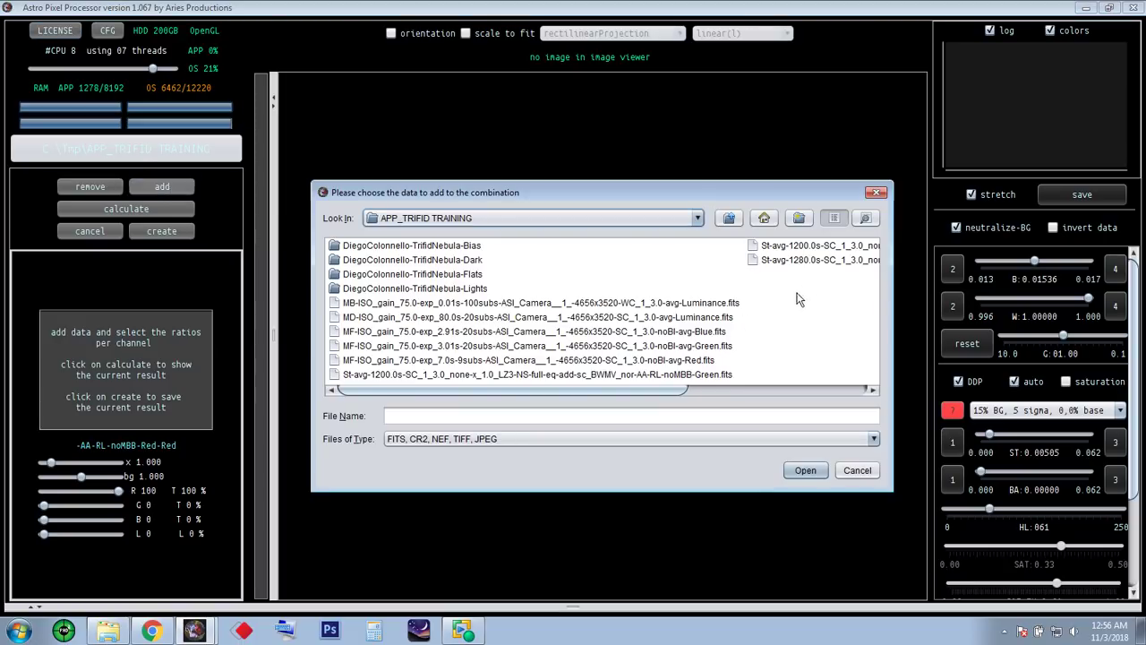
pyautogui.moveTo(888, 489); pyautogui.dragTo(897, 554)
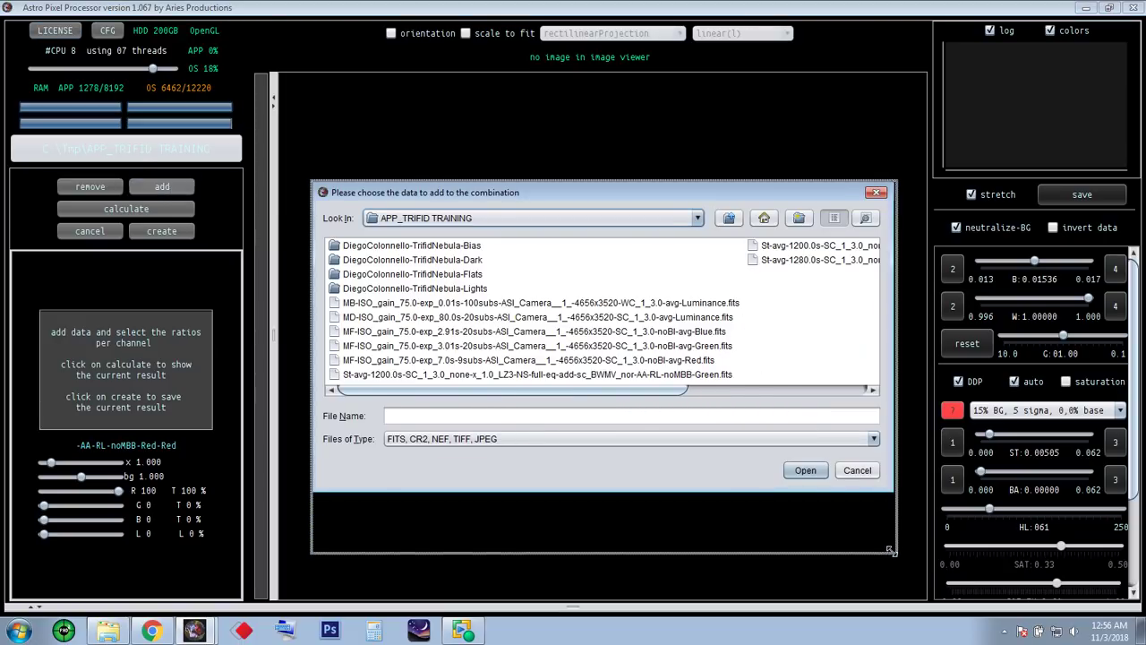
pyautogui.moveTo(706, 192); pyautogui.dragTo(690, 131)
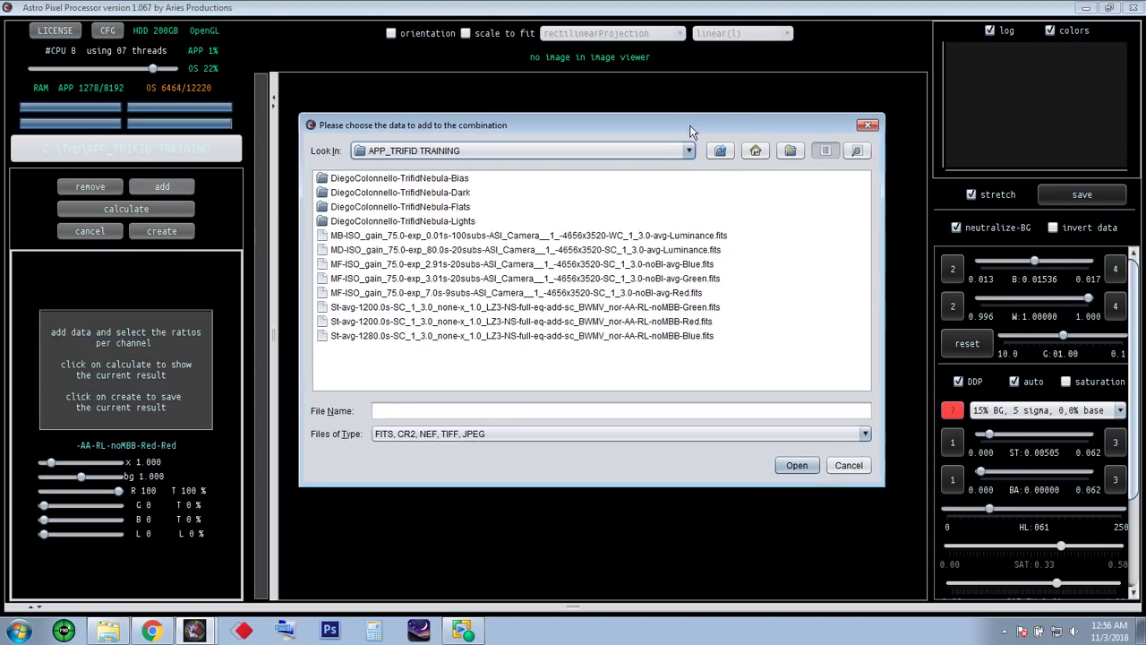
pyautogui.click(613, 321)
pyautogui.click(618, 310)
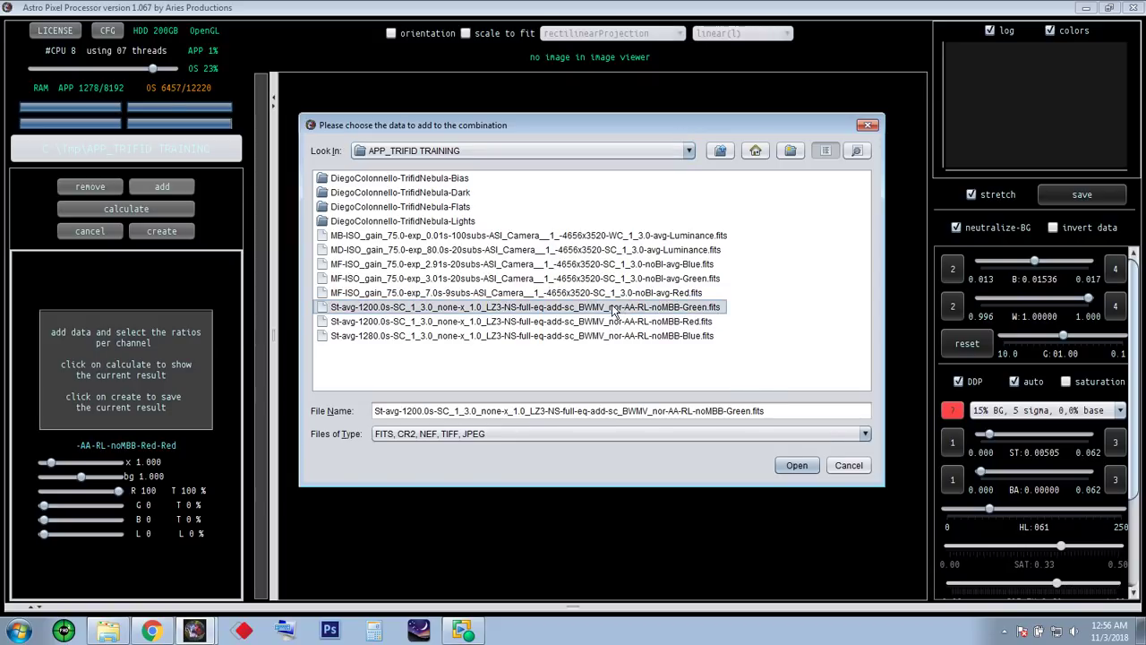
pyautogui.click(795, 467)
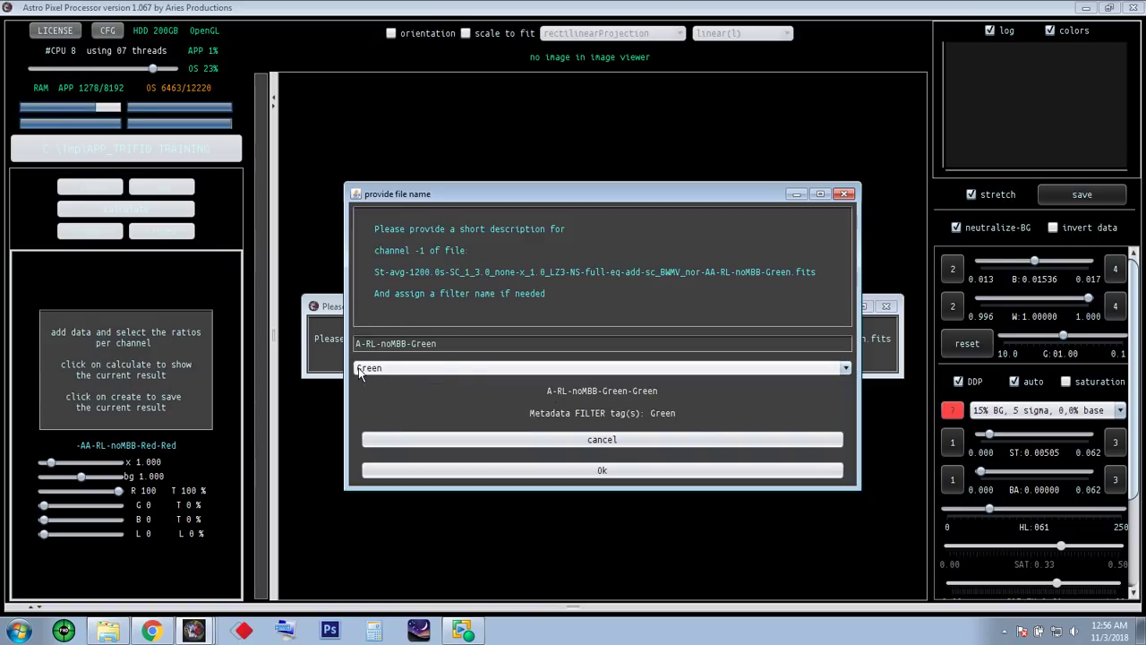
pyautogui.click(626, 474)
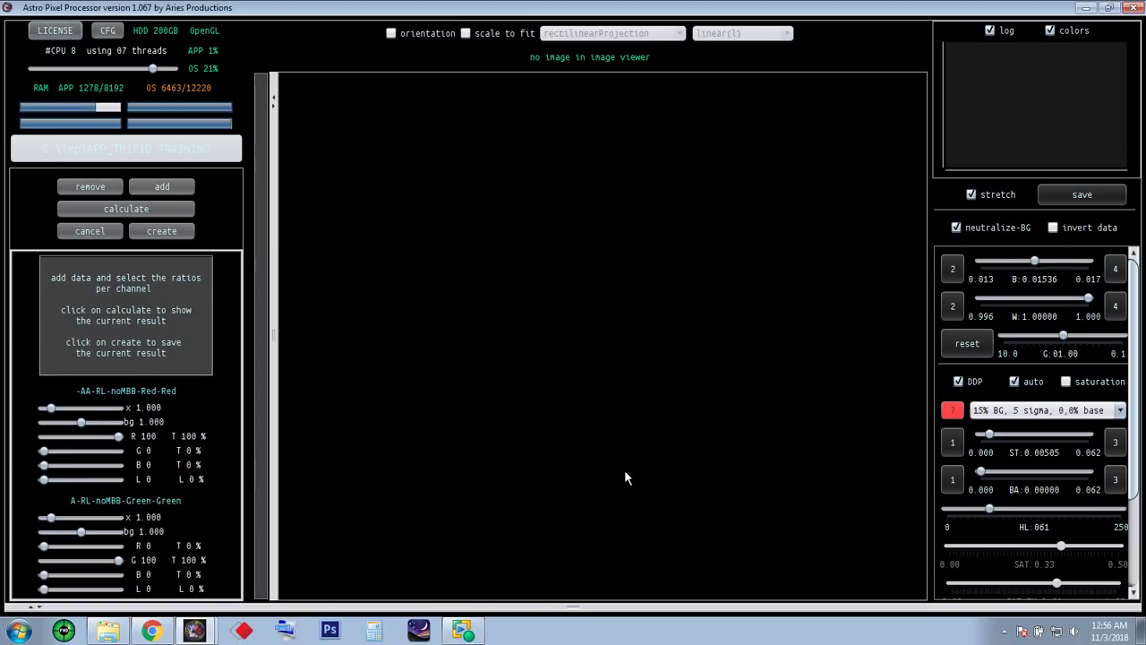
# - Add the St-avg-1280.0s blue integration to the combination with the suggested description and the Blue filter
pyautogui.click(162, 186)
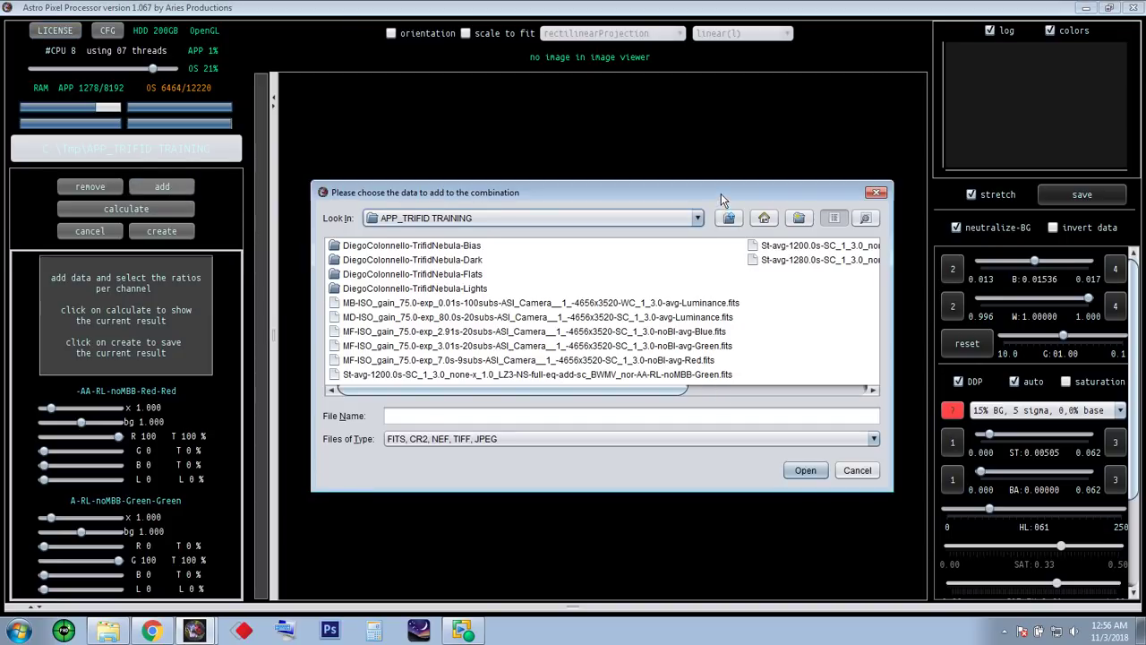
pyautogui.moveTo(721, 193); pyautogui.dragTo(715, 141)
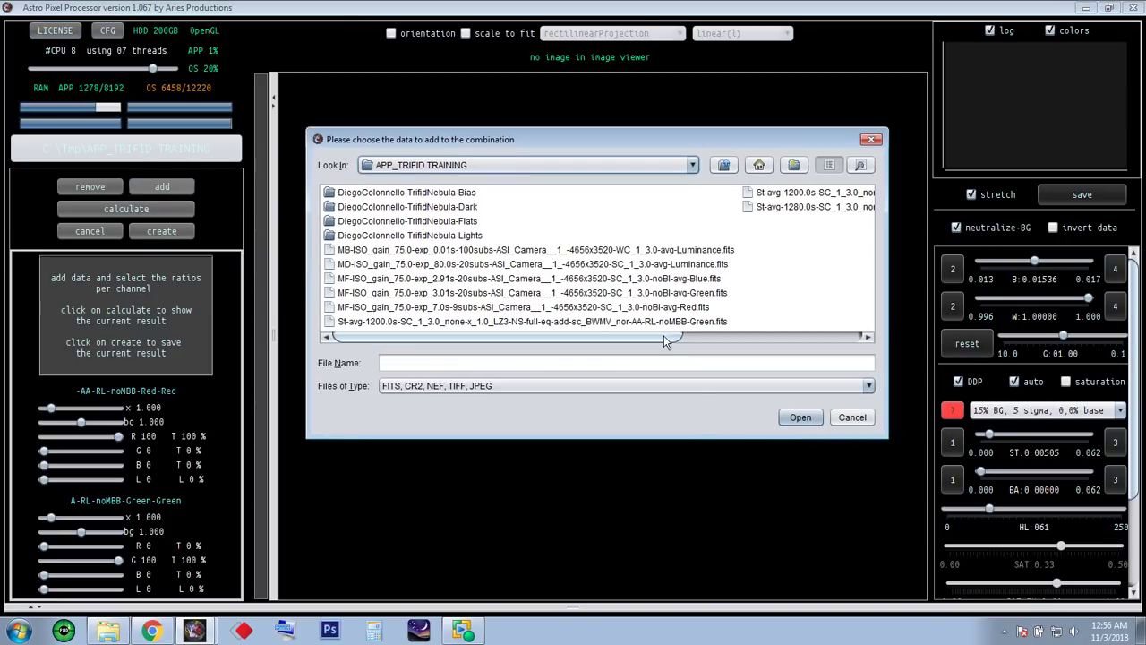
pyautogui.moveTo(704, 439); pyautogui.dragTo(698, 536)
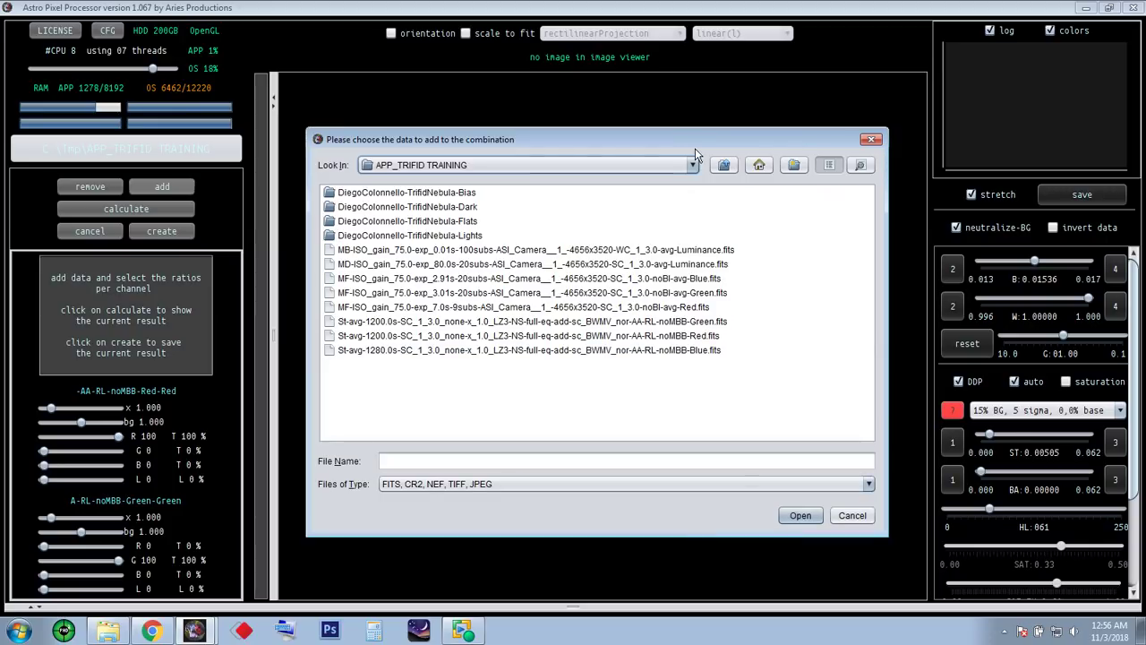
pyautogui.moveTo(695, 143); pyautogui.dragTo(692, 116)
pyautogui.click(648, 322)
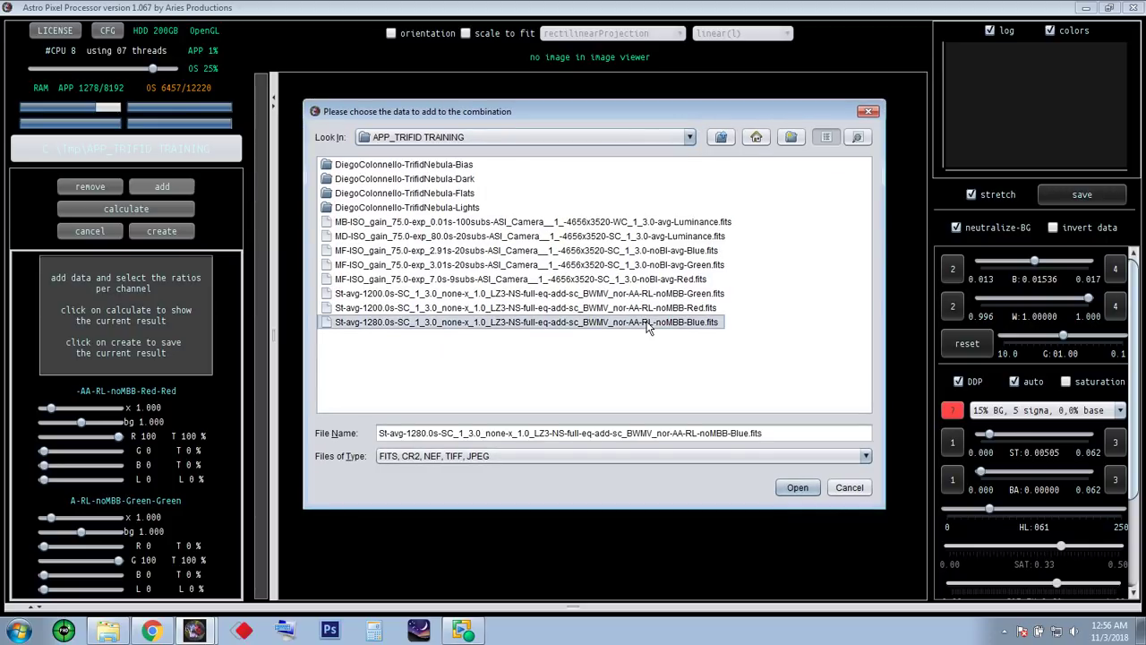
pyautogui.click(789, 489)
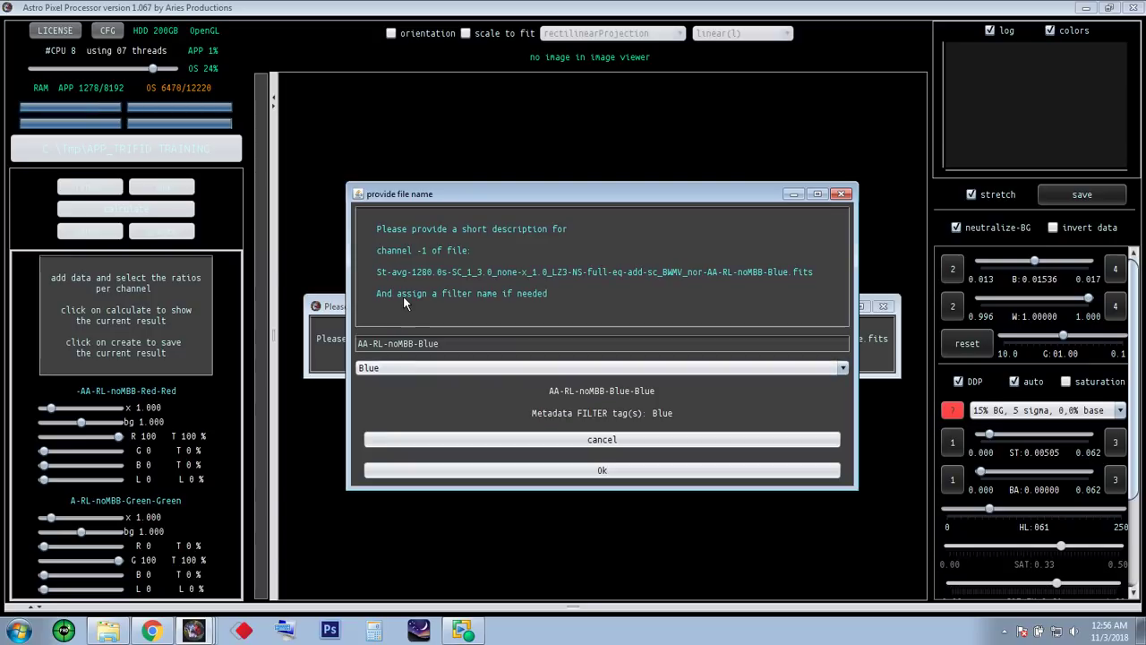
pyautogui.click(613, 470)
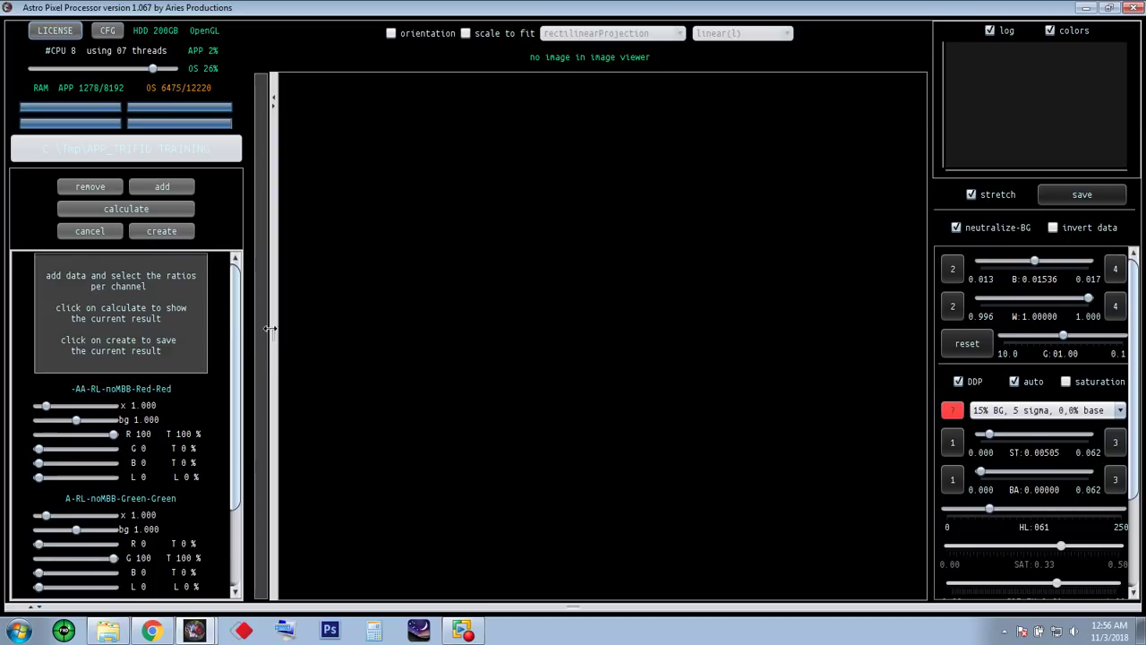
# - Review the multiplier, background and channel ratio settings of the red, green and blue integrations in the combination
pyautogui.scroll(-3, 226, 440)
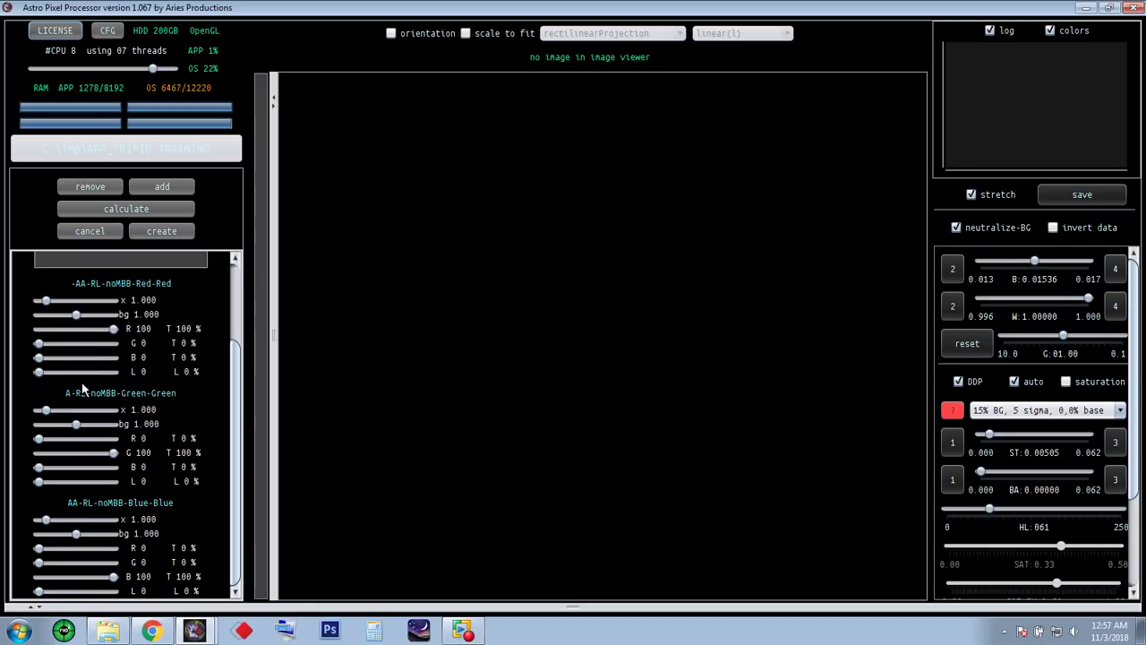
pyautogui.scroll(2, 229, 377)
pyautogui.scroll(-2, 237, 385)
pyautogui.scroll(3, 238, 387)
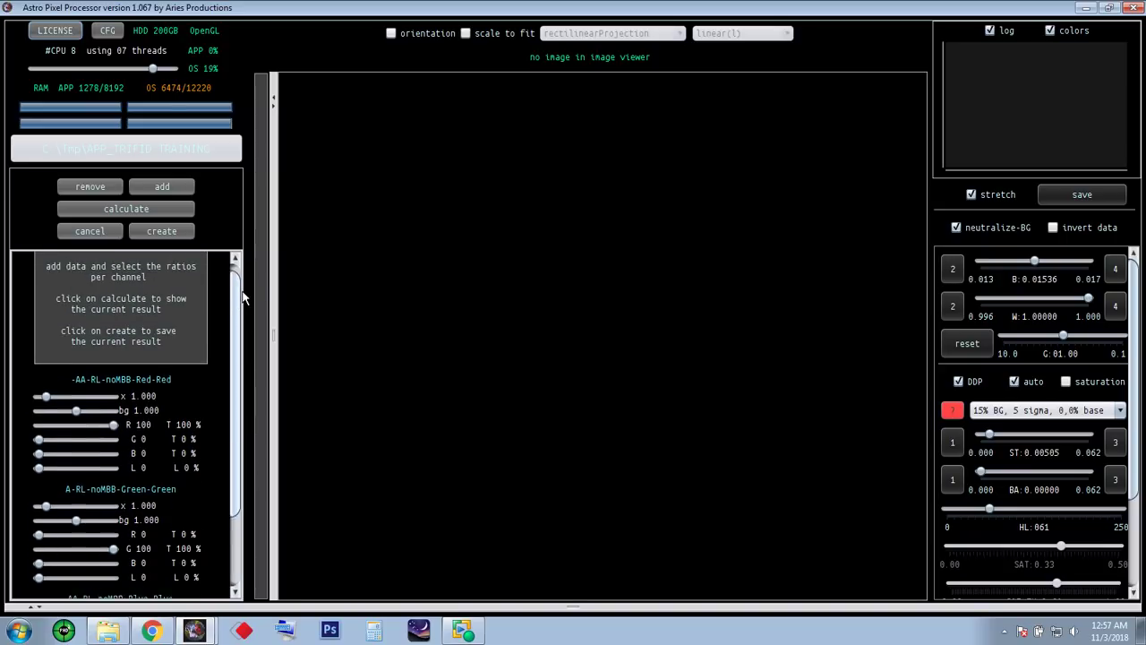
pyautogui.scroll(-3, 238, 329)
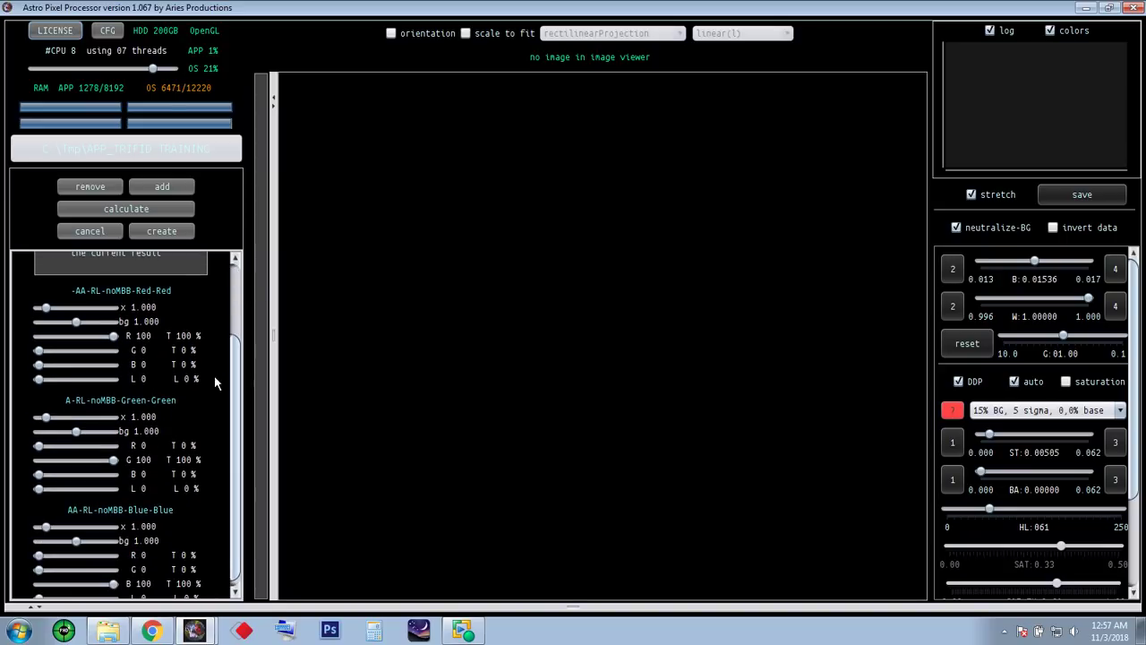
pyautogui.scroll(3, 229, 400)
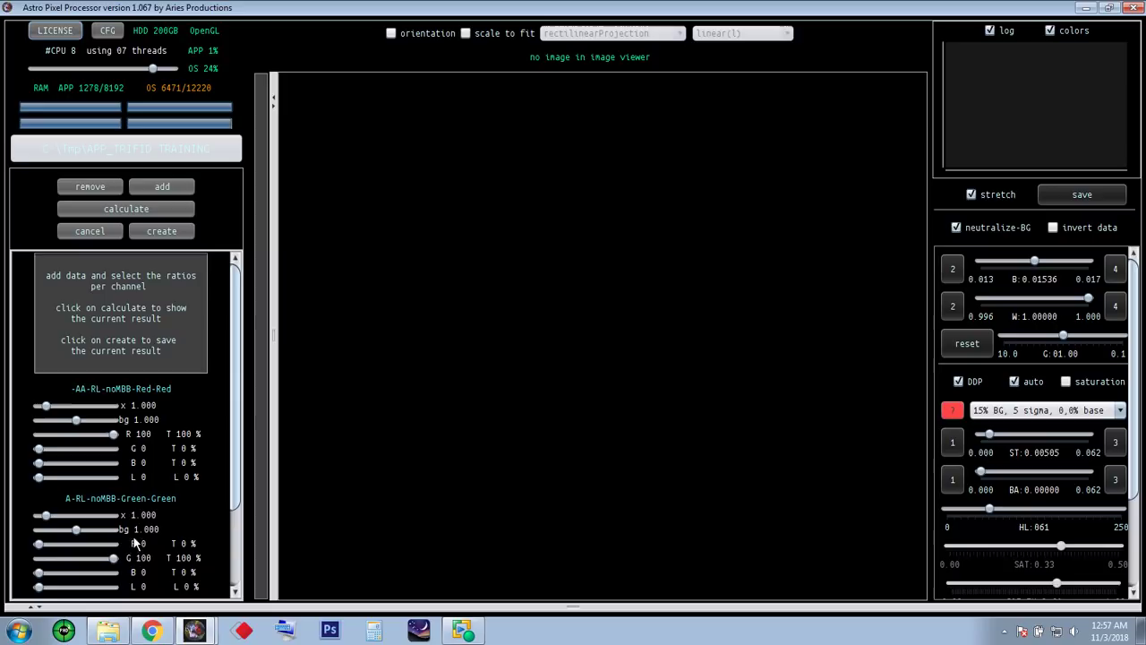
# - Calculate the RGB combination of the three integrations and review its stretch and channel settings
pyautogui.click(137, 210)
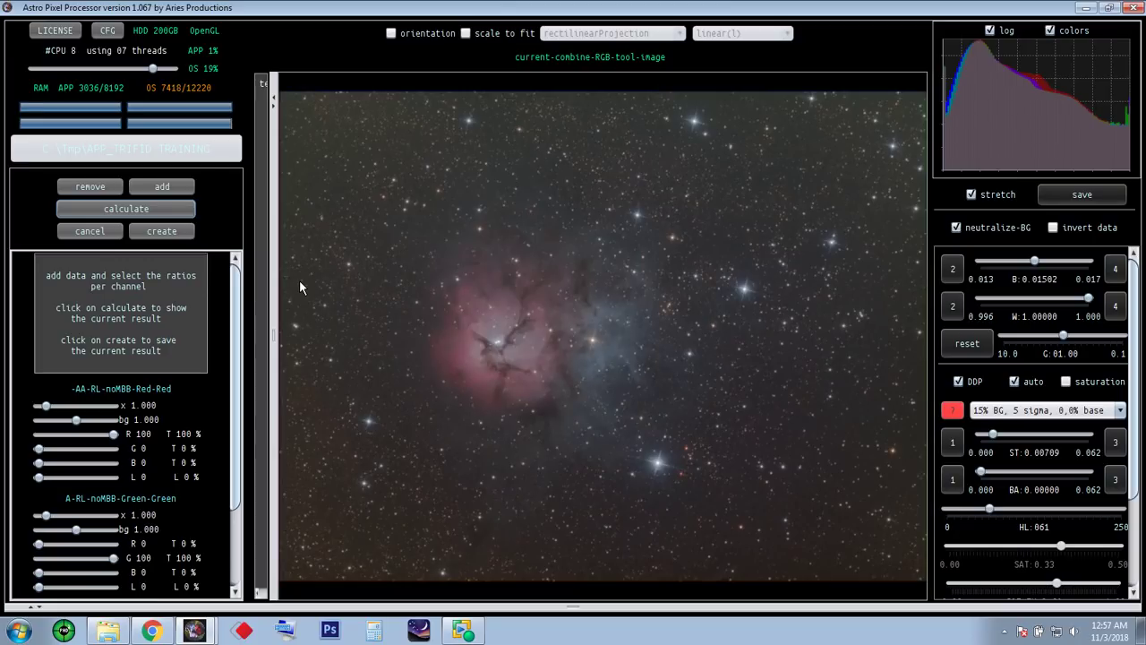
pyautogui.moveTo(234, 324); pyautogui.dragTo(234, 351)
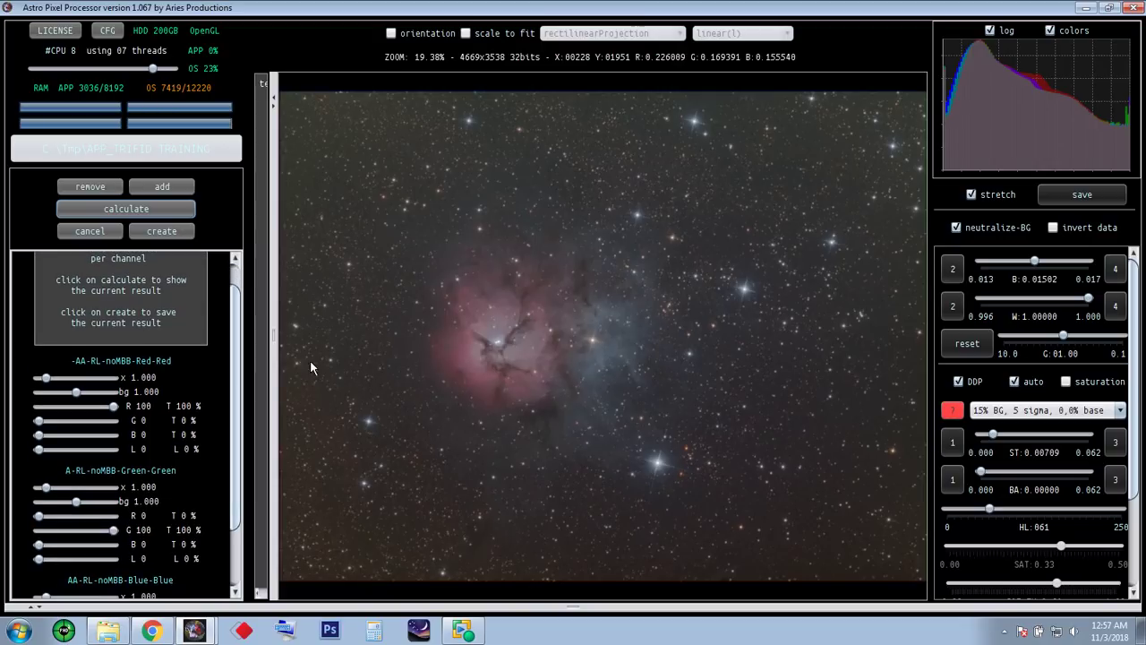
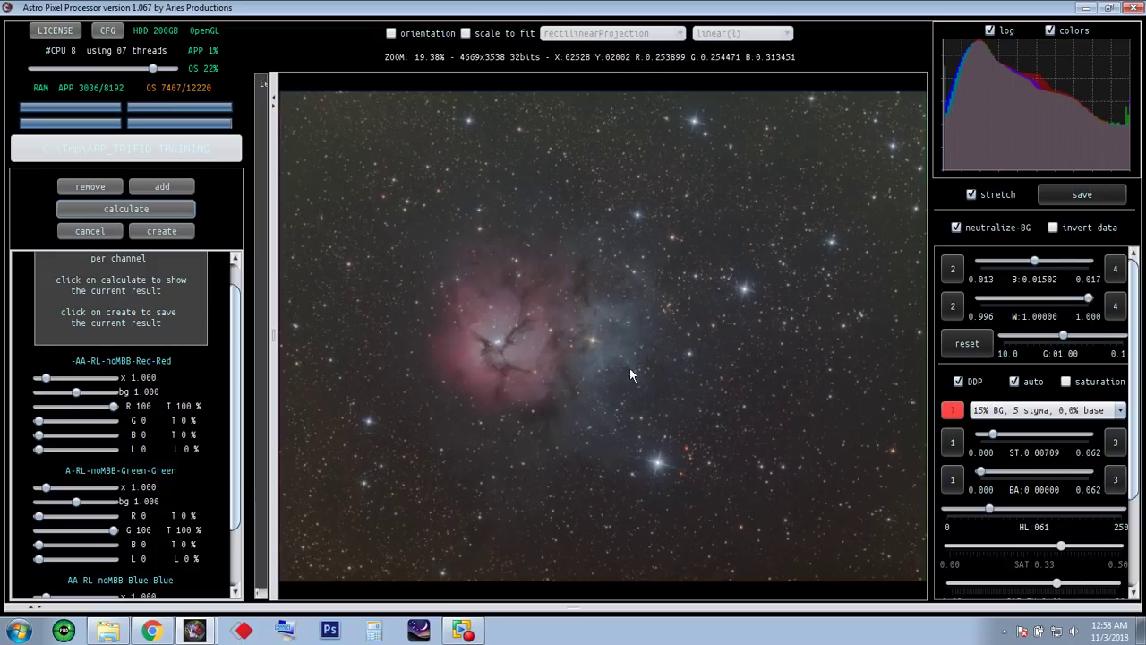
pyautogui.scroll(-2, 1136, 372)
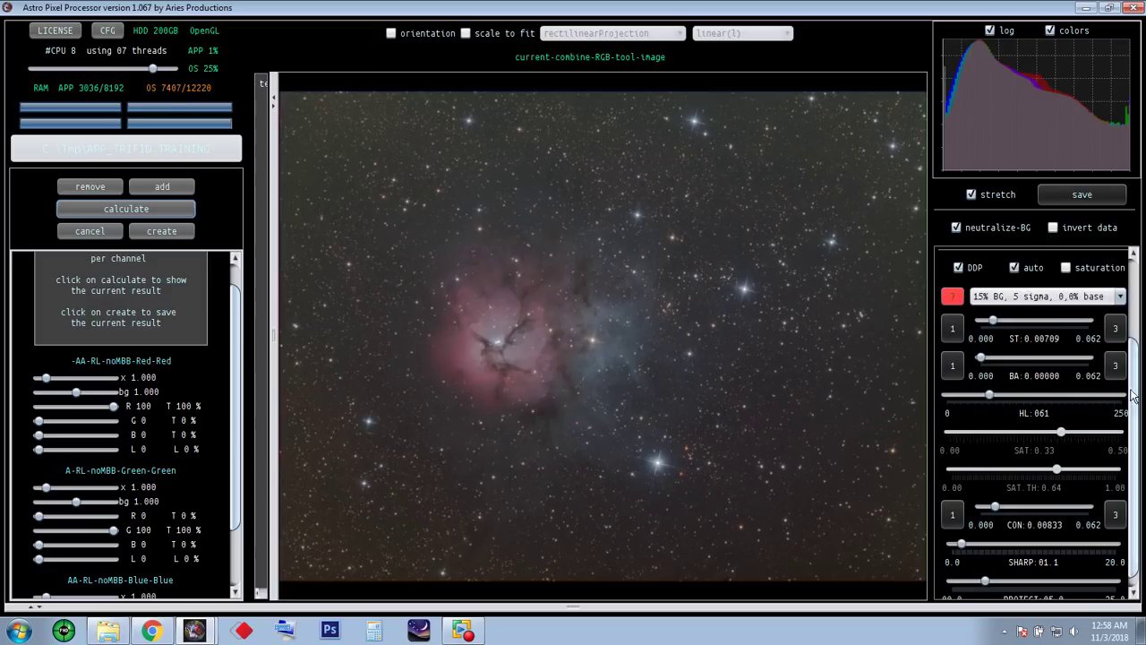
pyautogui.scroll(-1, 1133, 394)
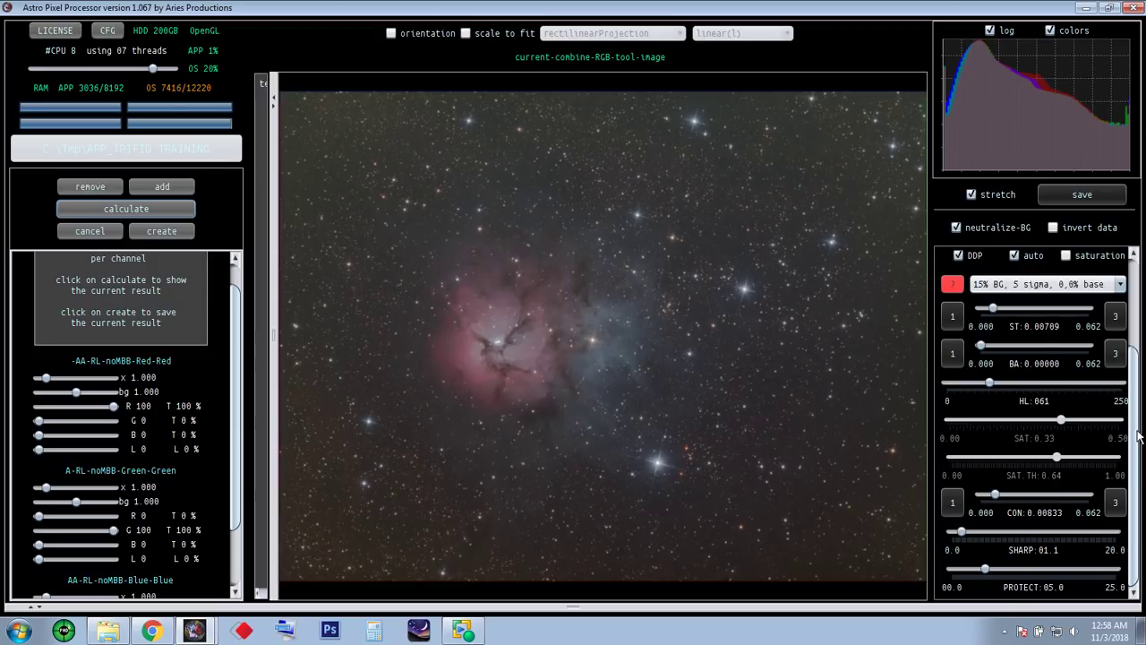
pyautogui.moveTo(1140, 459); pyautogui.dragTo(1139, 374)
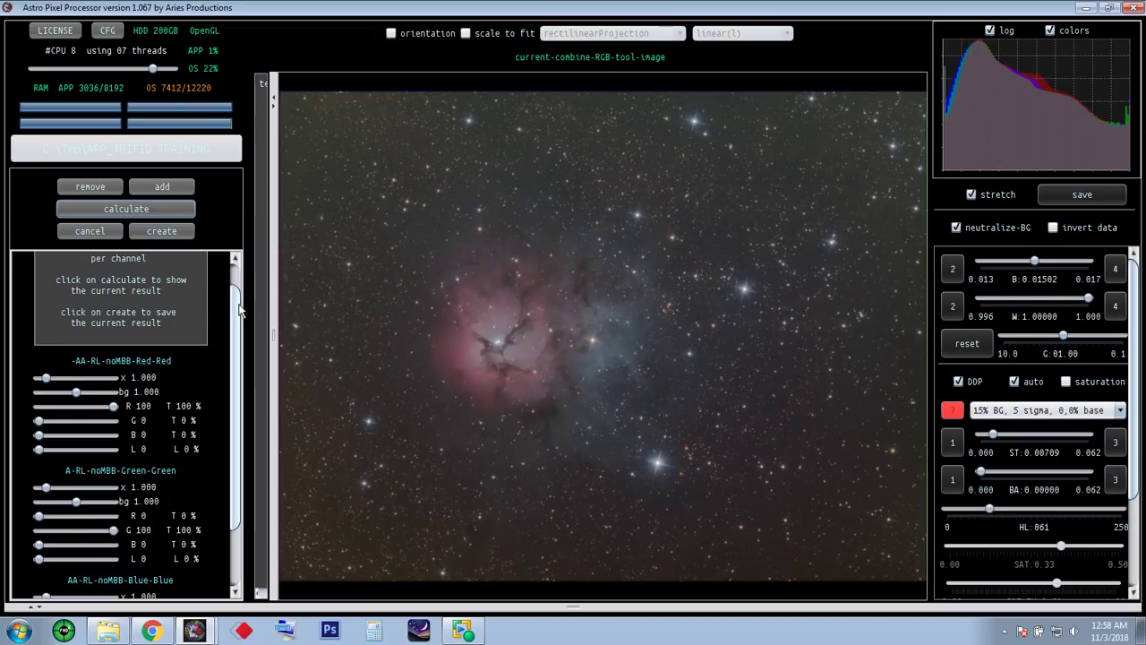
pyautogui.scroll(1, 240, 309)
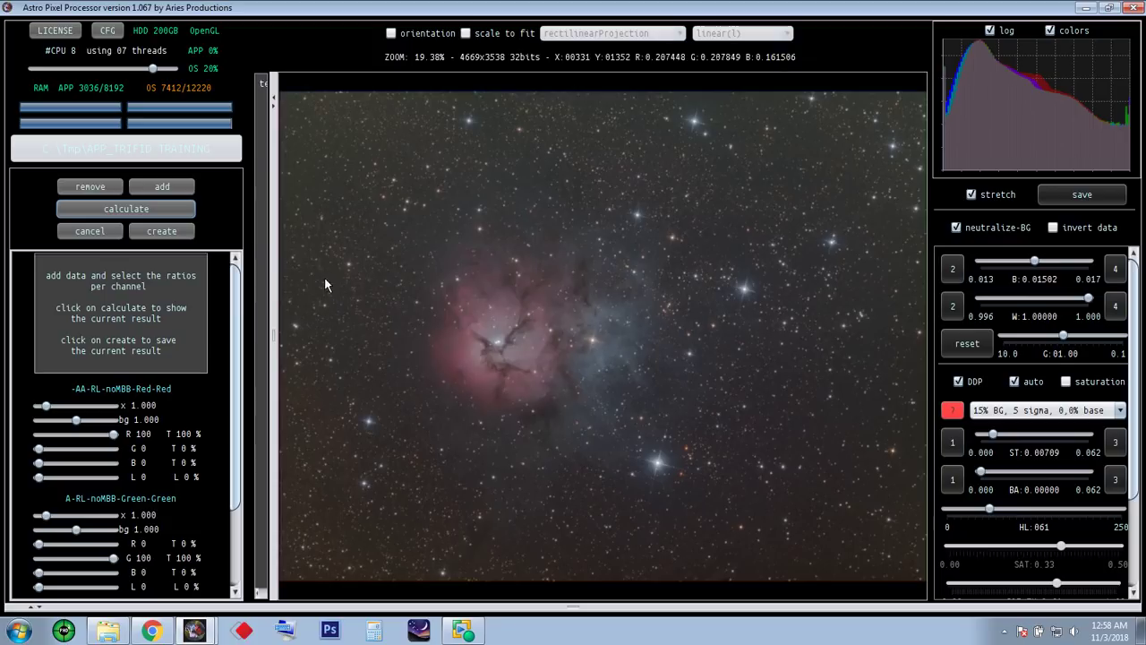
# - Create the combined RGB image with the file name M_combine-RGB-image.fits and close the combination tool
pyautogui.click(172, 234)
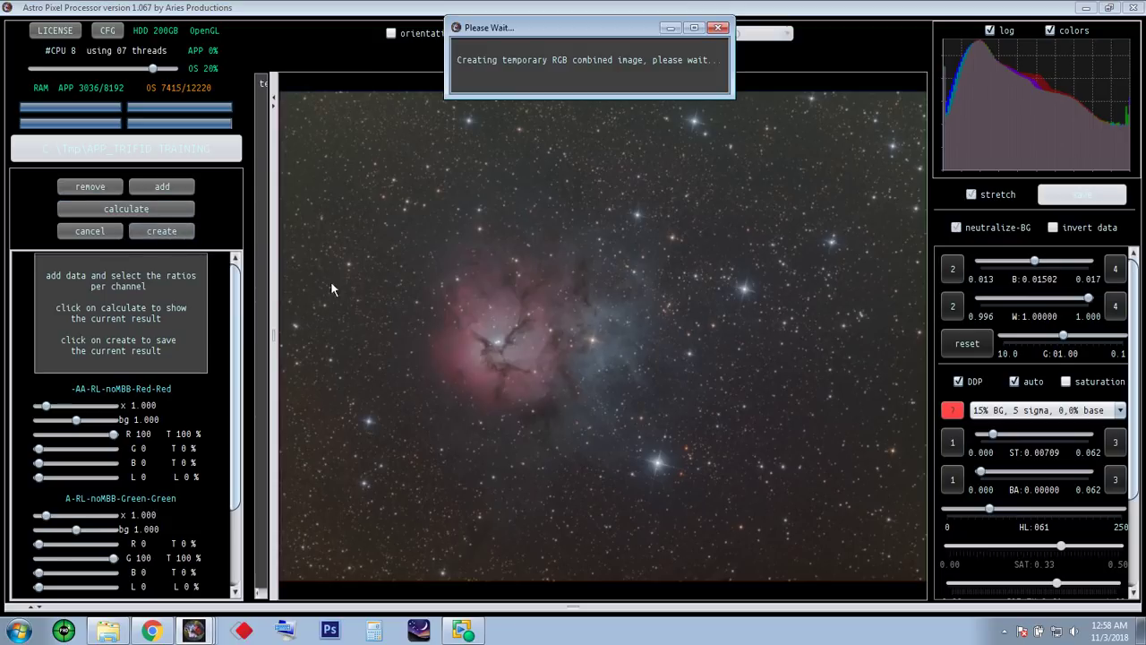
pyautogui.moveTo(579, 255); pyautogui.dragTo(569, 224)
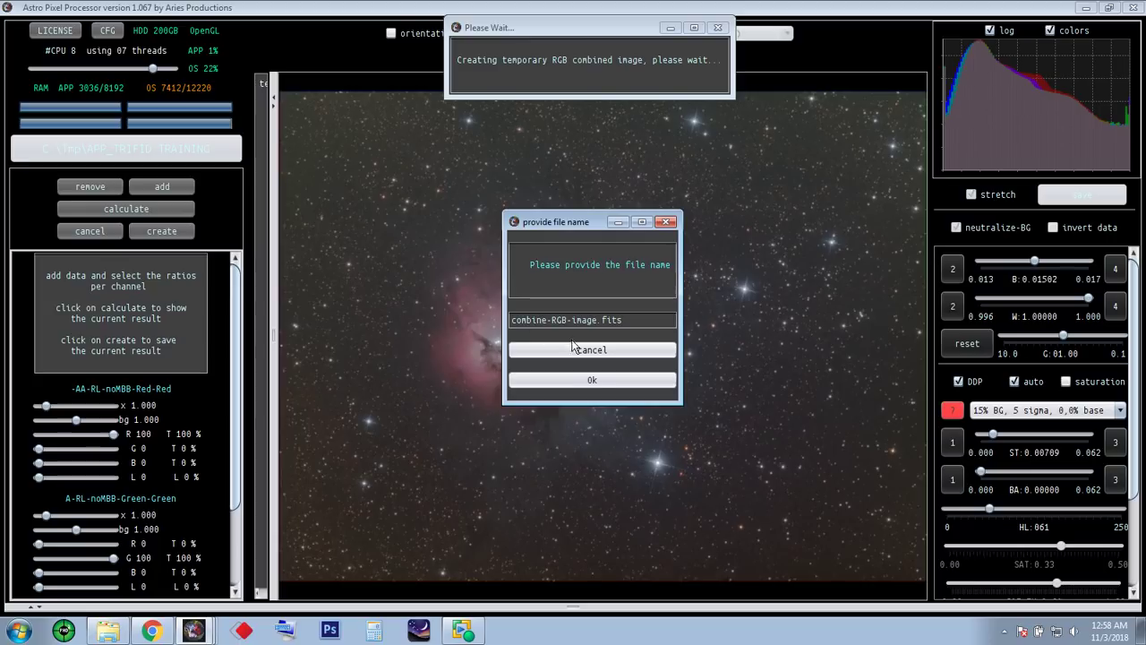
pyautogui.click(512, 320)
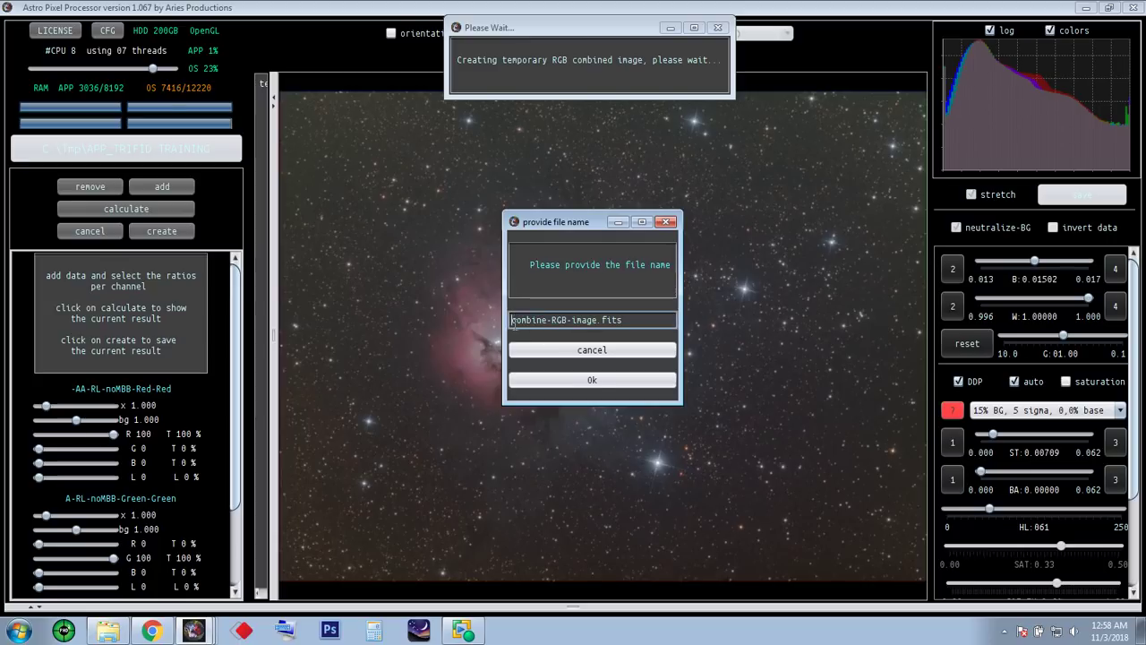
pyautogui.write('M_')
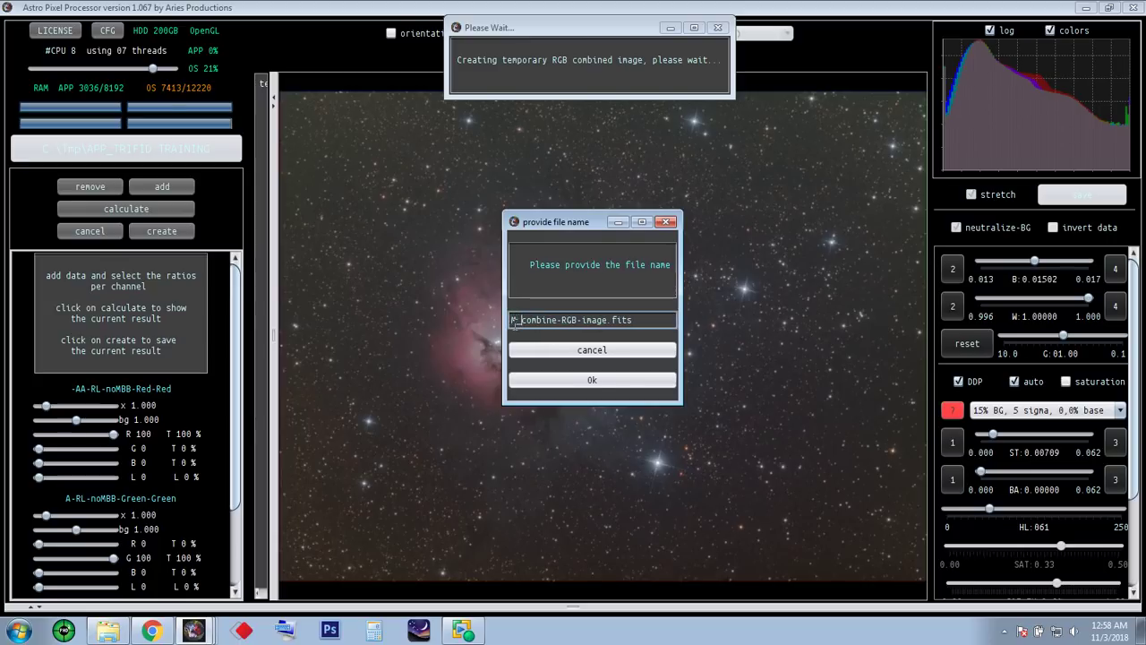
pyautogui.click(607, 384)
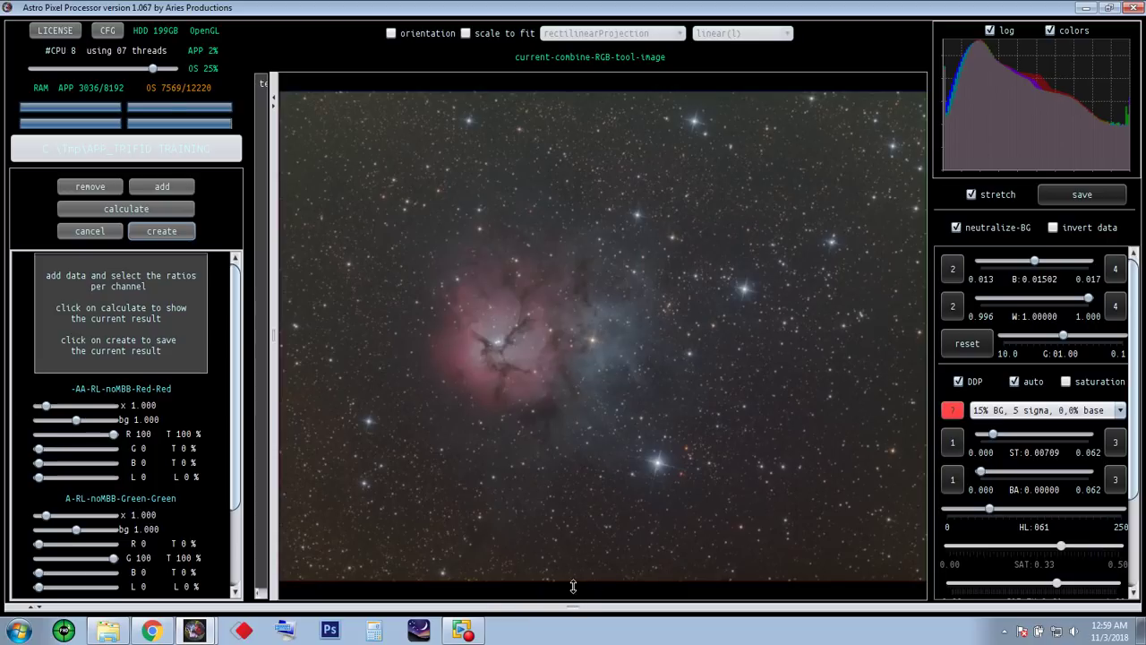
pyautogui.click(91, 231)
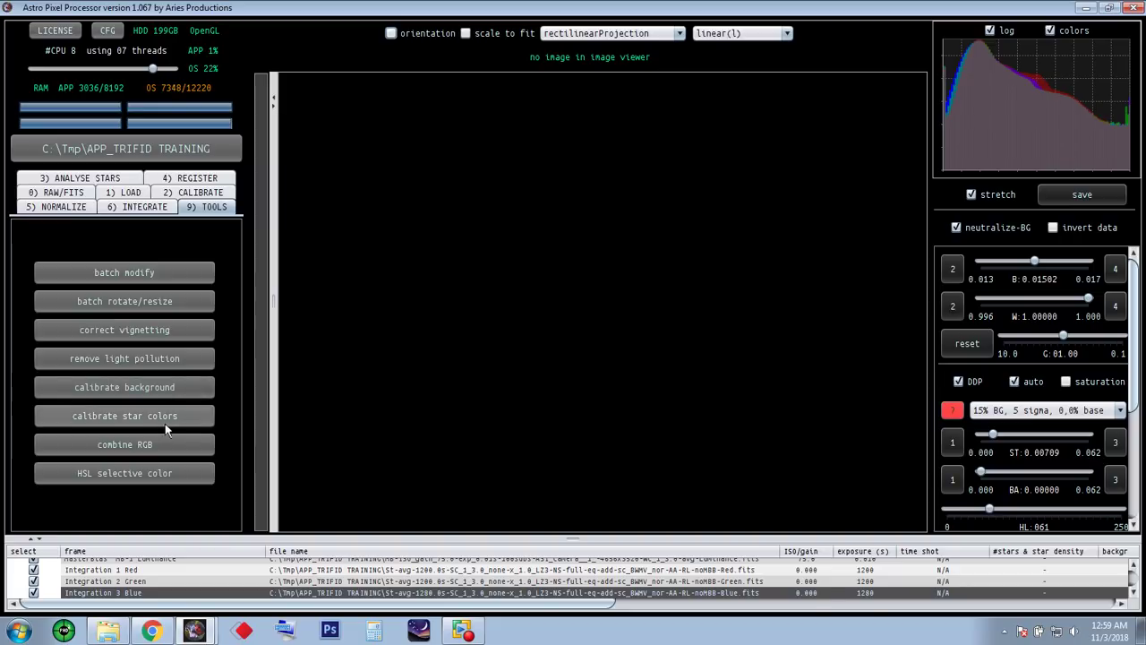
# - Locate the RGB composite in the frame list and check for its file in the APP_TRIFID TRAINING folder
pyautogui.click(1135, 593)
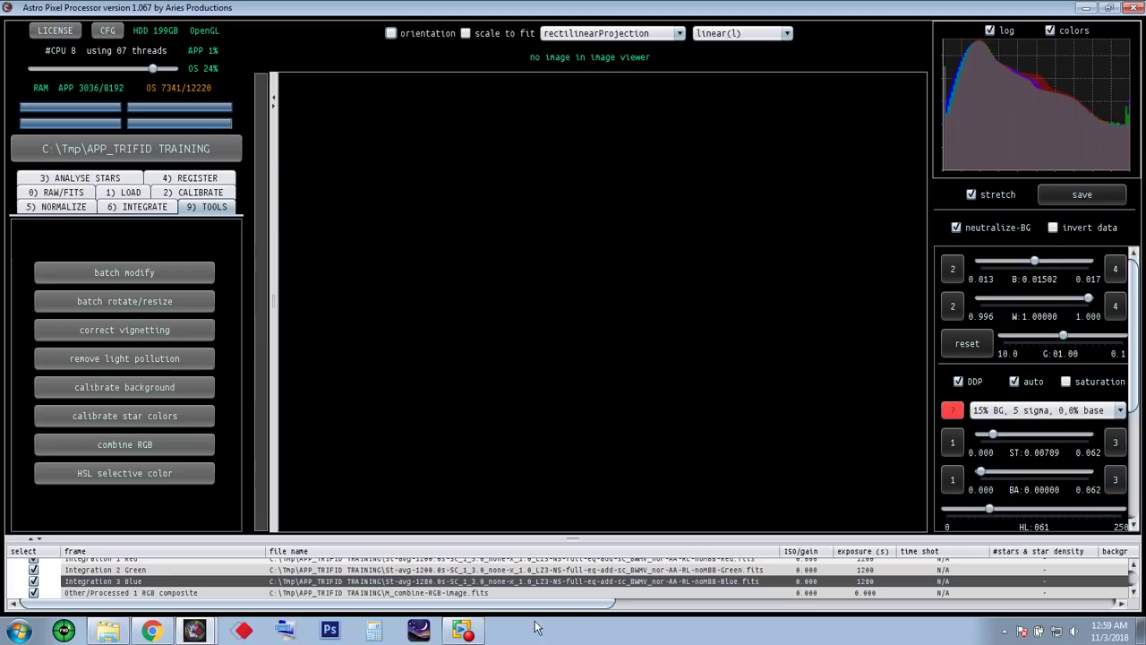
pyautogui.click(444, 595)
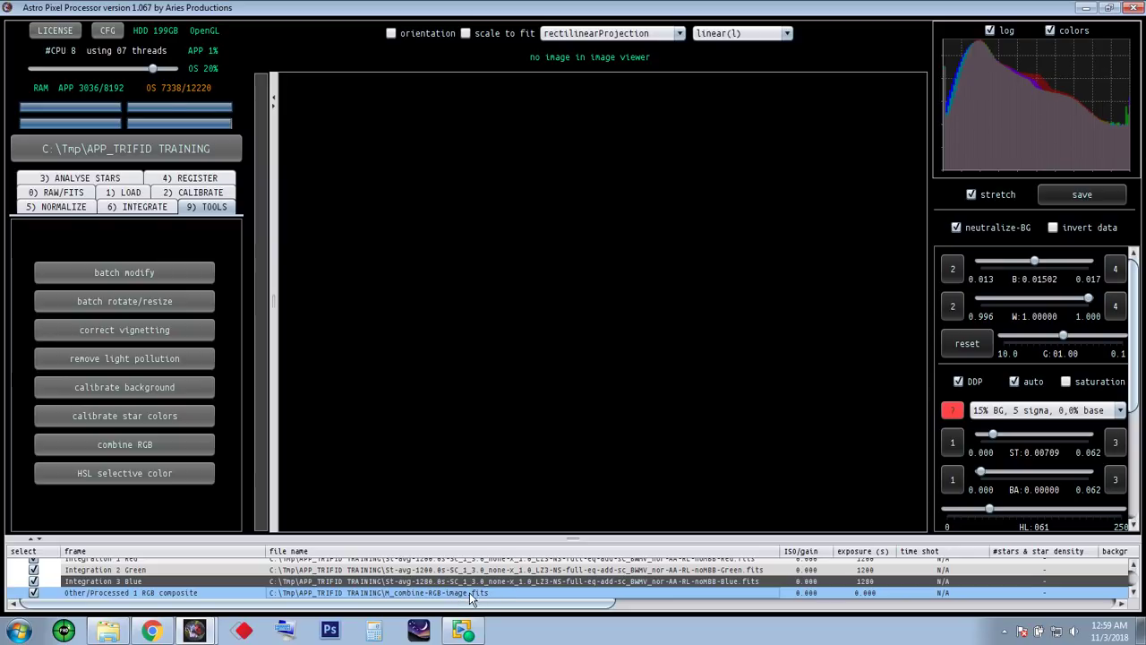
pyautogui.click(107, 631)
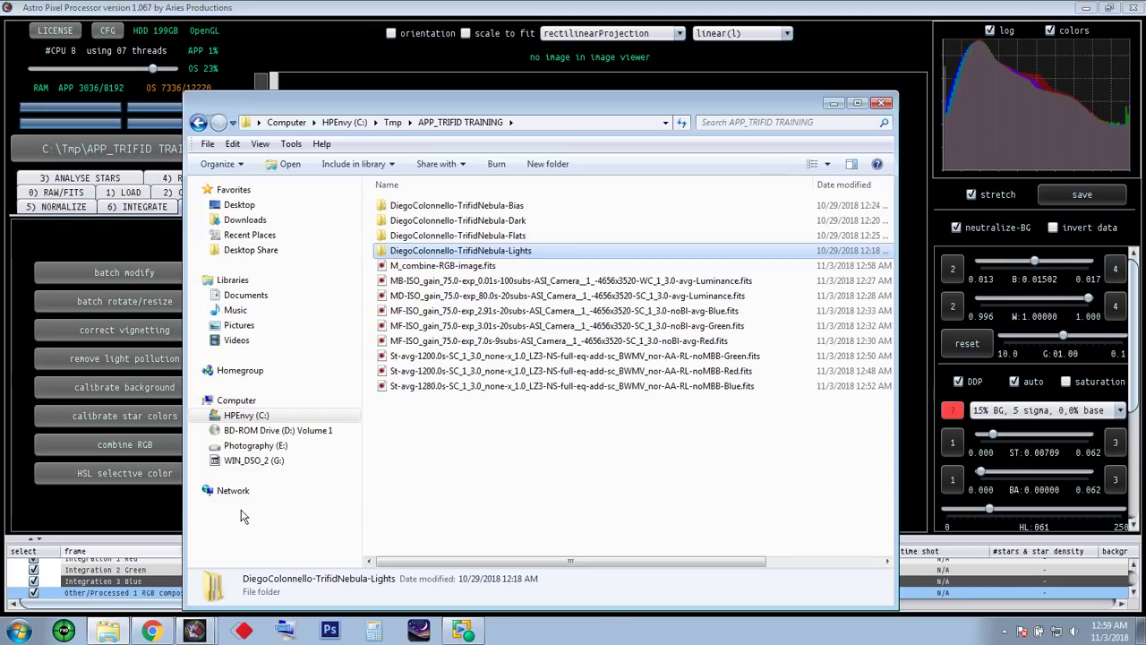
pyautogui.click(833, 102)
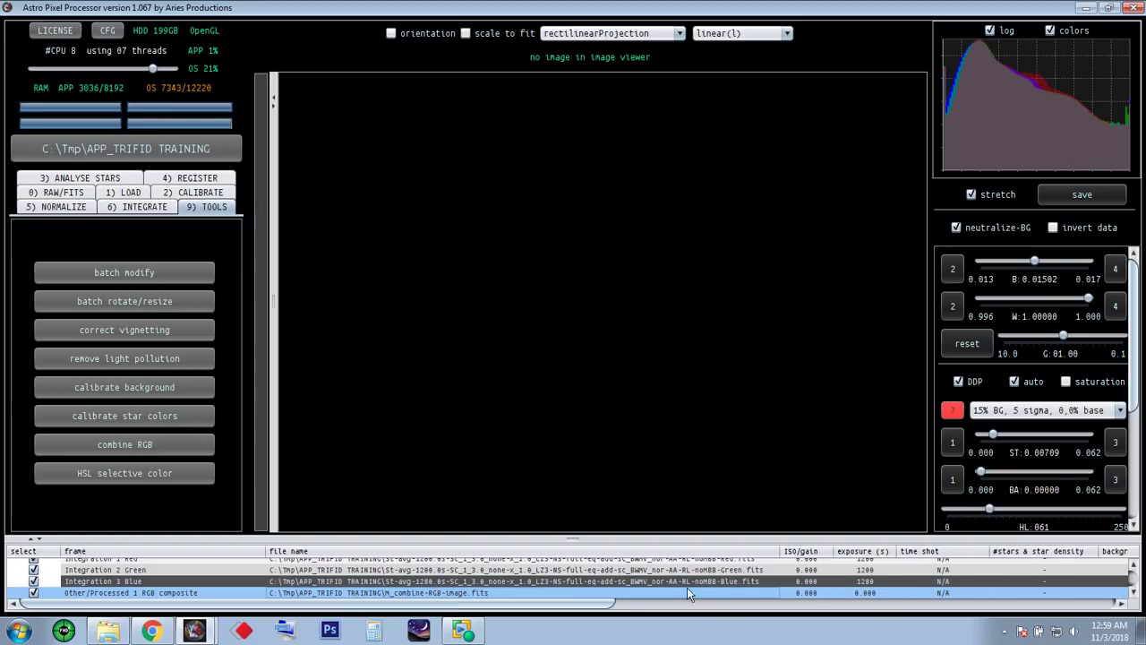
# - Enlarge the frame list slightly and load M_combine-RGB-image.fits into the image viewer
pyautogui.moveTo(668, 538); pyautogui.dragTo(570, 523)
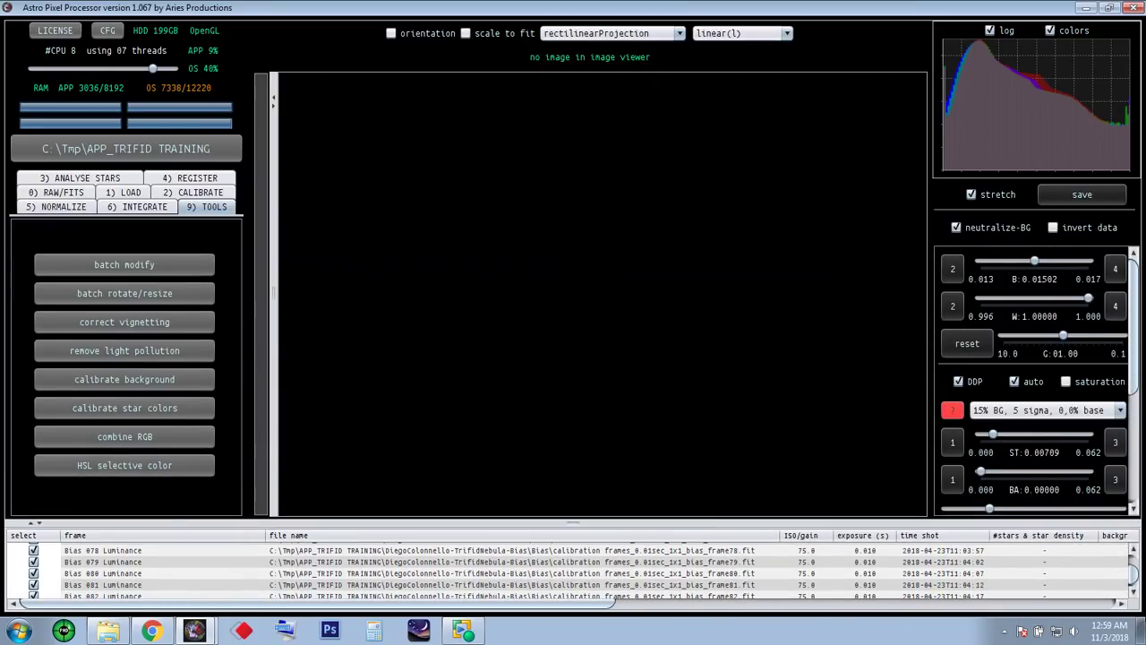
pyautogui.moveTo(1134, 578); pyautogui.dragTo(1133, 599)
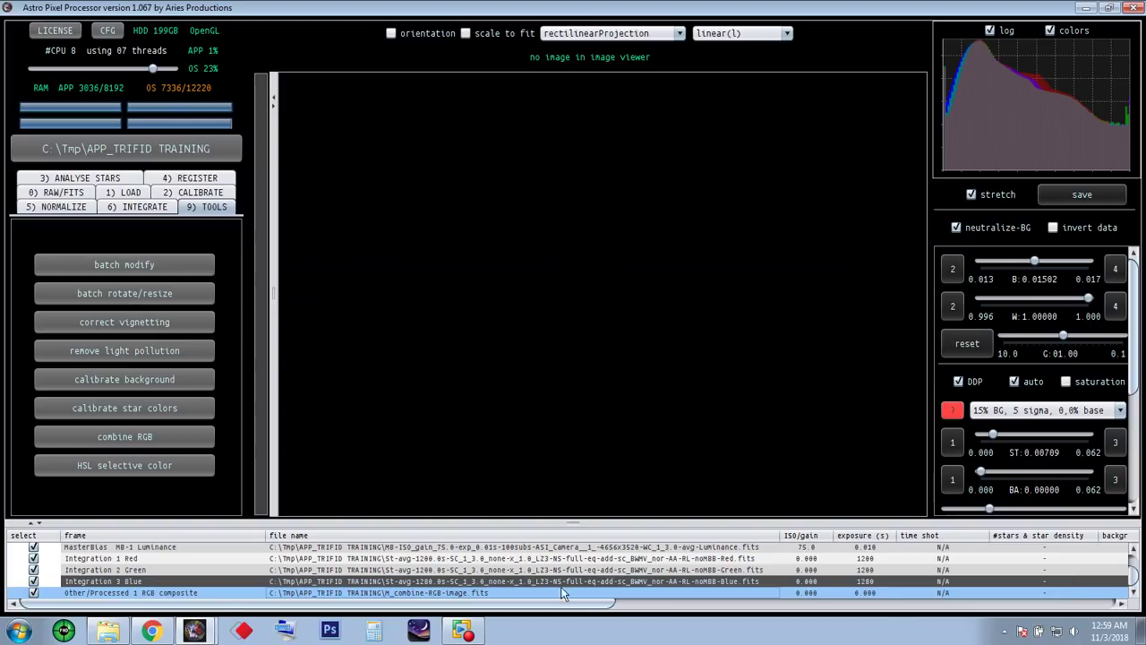
pyautogui.doubleClick(432, 591)
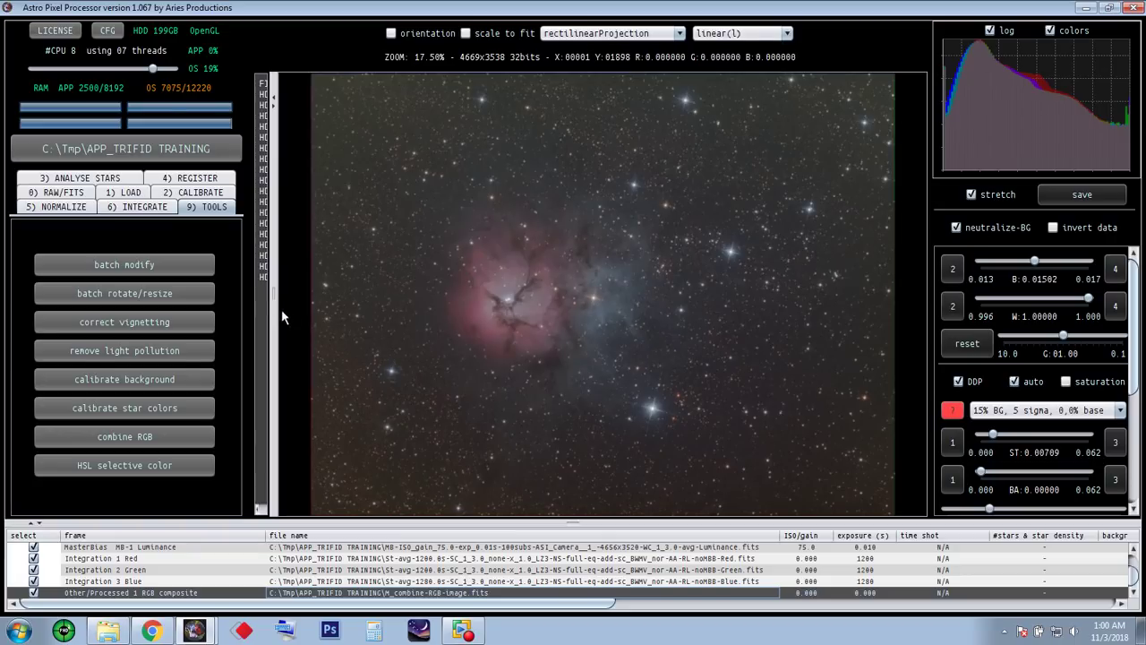
pyautogui.moveTo(276, 295); pyautogui.dragTo(266, 291)
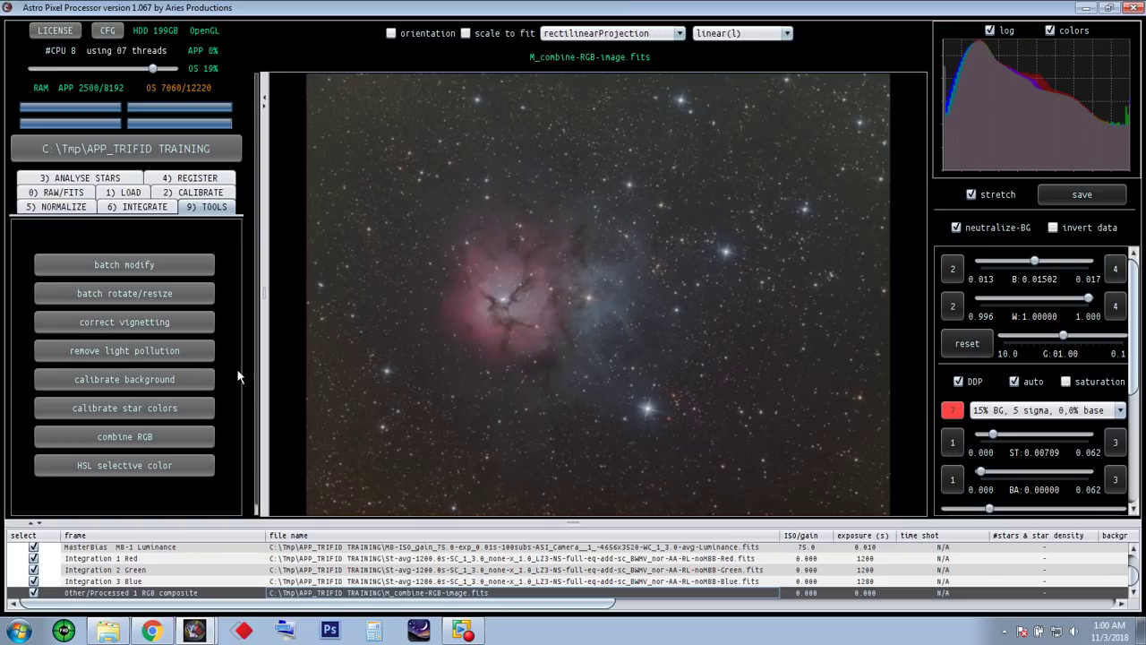
# - Start background calibration of the current image and mark eight background areas around the nebula, in the four corners and midway along each edge
pyautogui.click(154, 380)
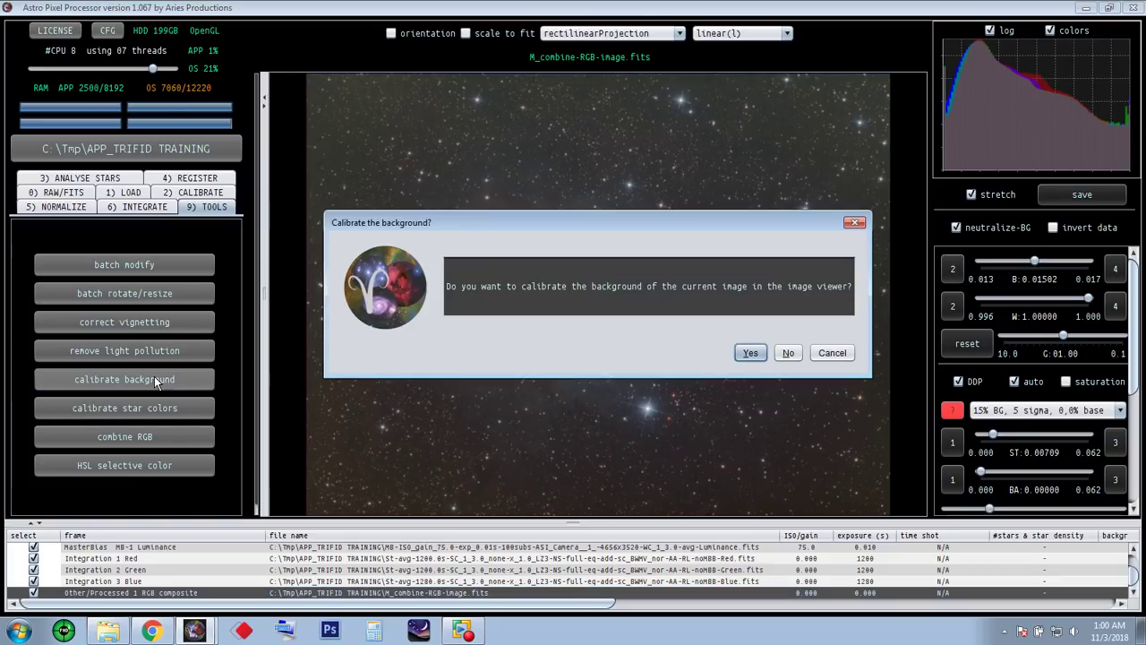
pyautogui.click(750, 354)
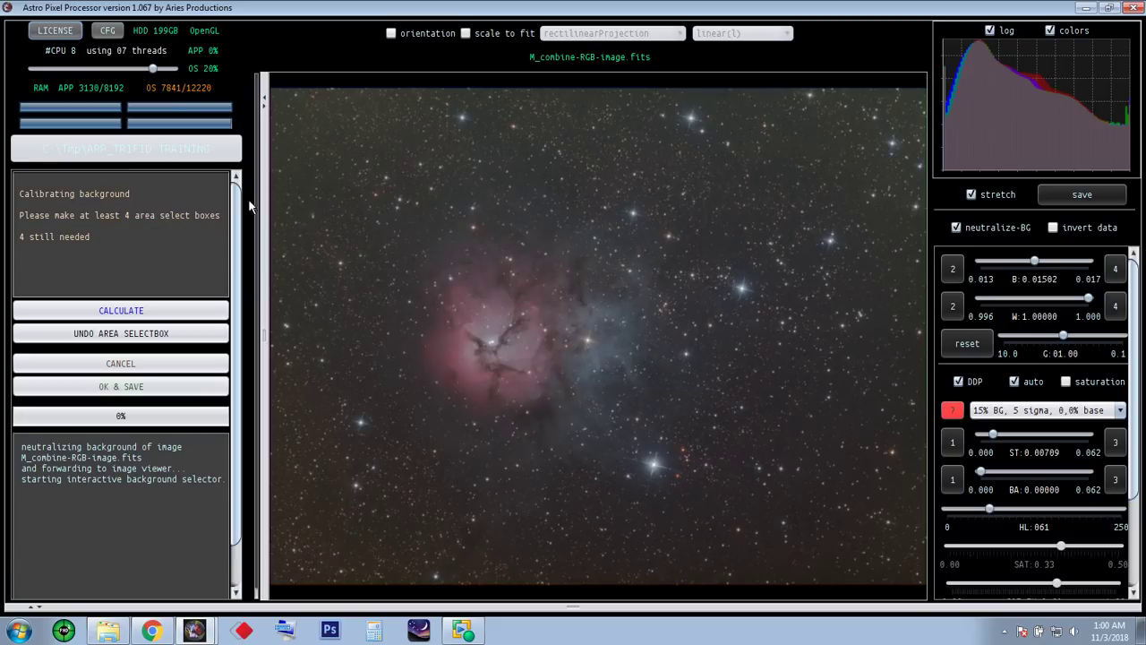
pyautogui.moveTo(298, 106); pyautogui.dragTo(379, 185)
pyautogui.moveTo(775, 120); pyautogui.dragTo(857, 215)
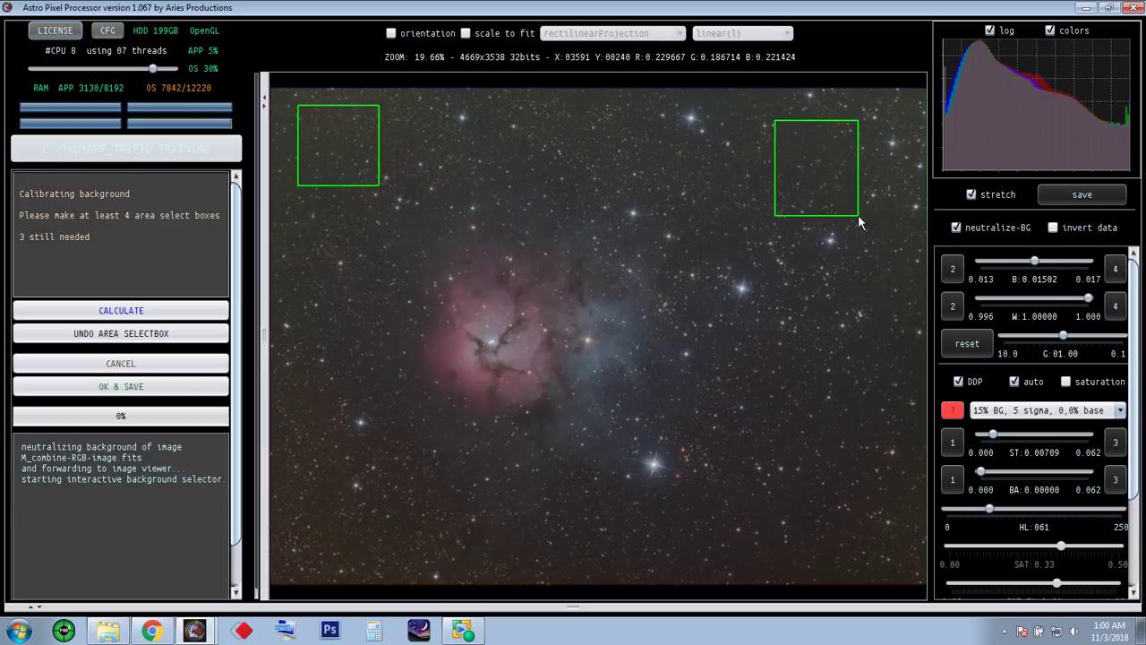
pyautogui.moveTo(822, 476); pyautogui.dragTo(909, 575)
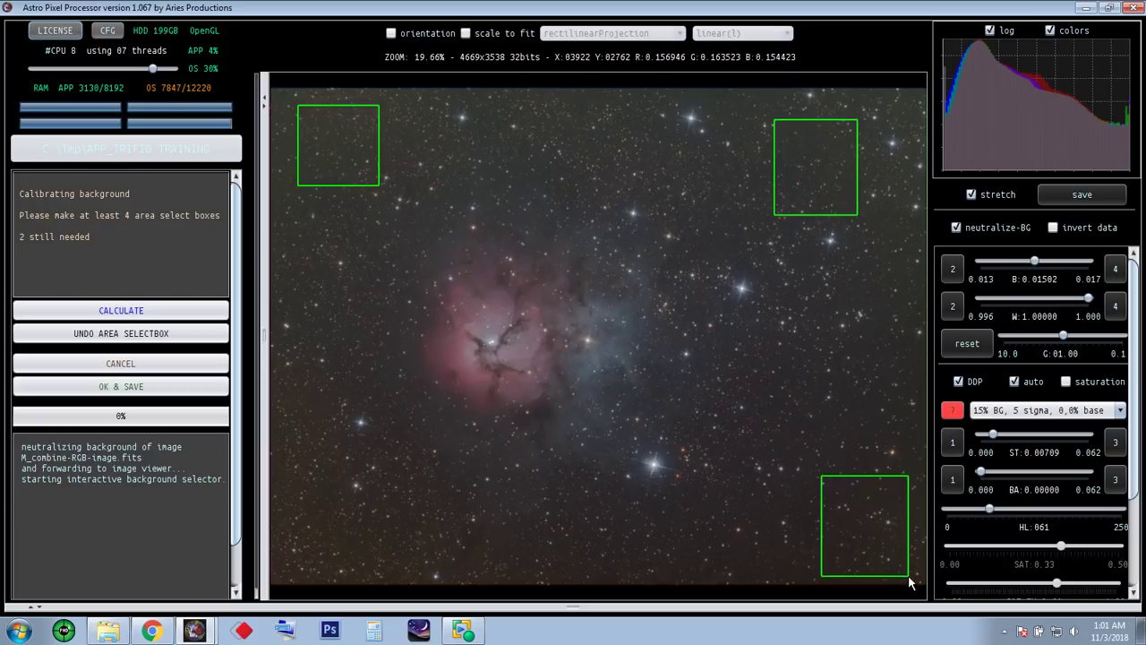
pyautogui.moveTo(283, 503); pyautogui.dragTo(443, 571)
pyautogui.moveTo(322, 323); pyautogui.dragTo(352, 366)
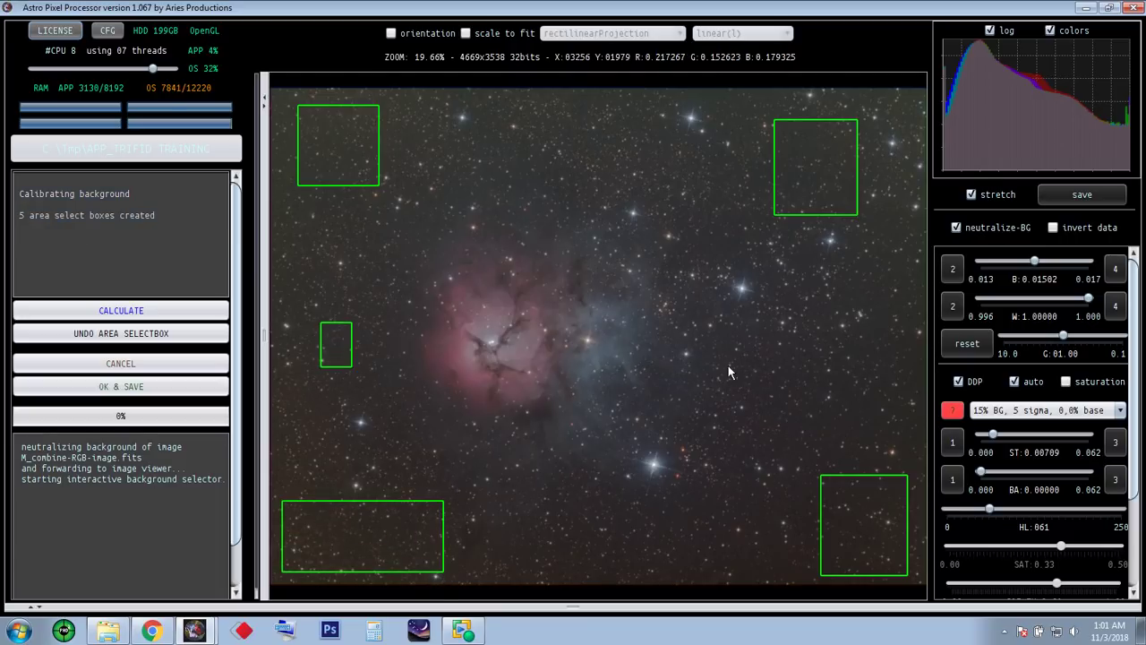
pyautogui.moveTo(856, 334); pyautogui.dragTo(891, 375)
pyautogui.moveTo(555, 95); pyautogui.dragTo(605, 140)
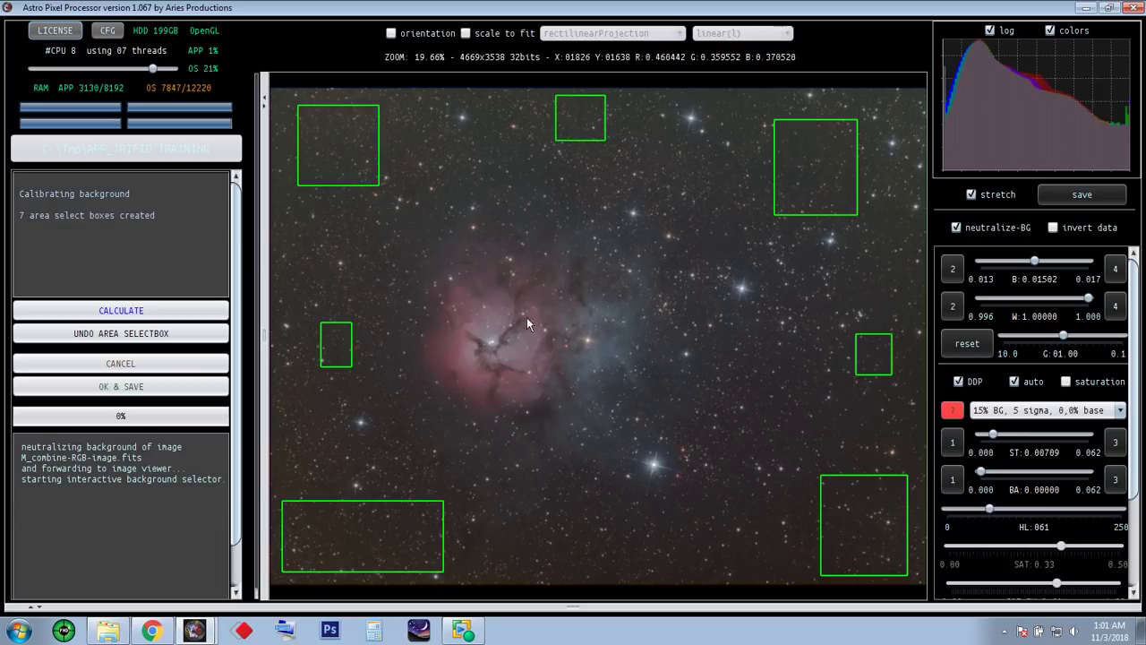
pyautogui.moveTo(641, 529); pyautogui.dragTo(694, 567)
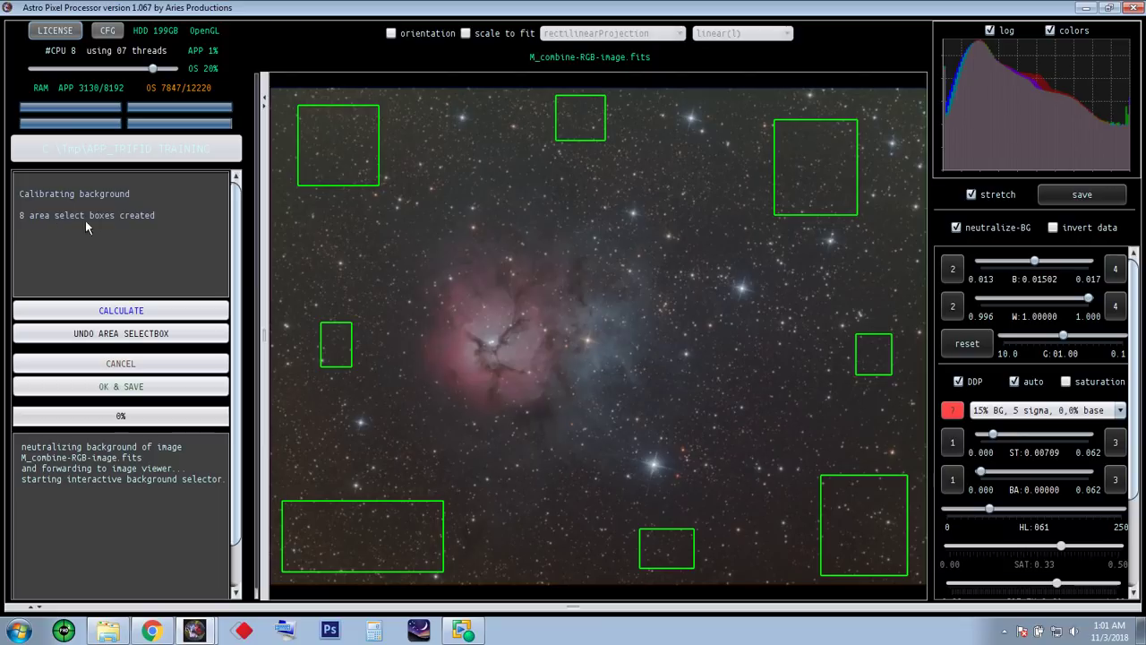
# - Calculate the background calibration and save the result as M_combine-RGB-image-cbg in FITS format
pyautogui.click(134, 311)
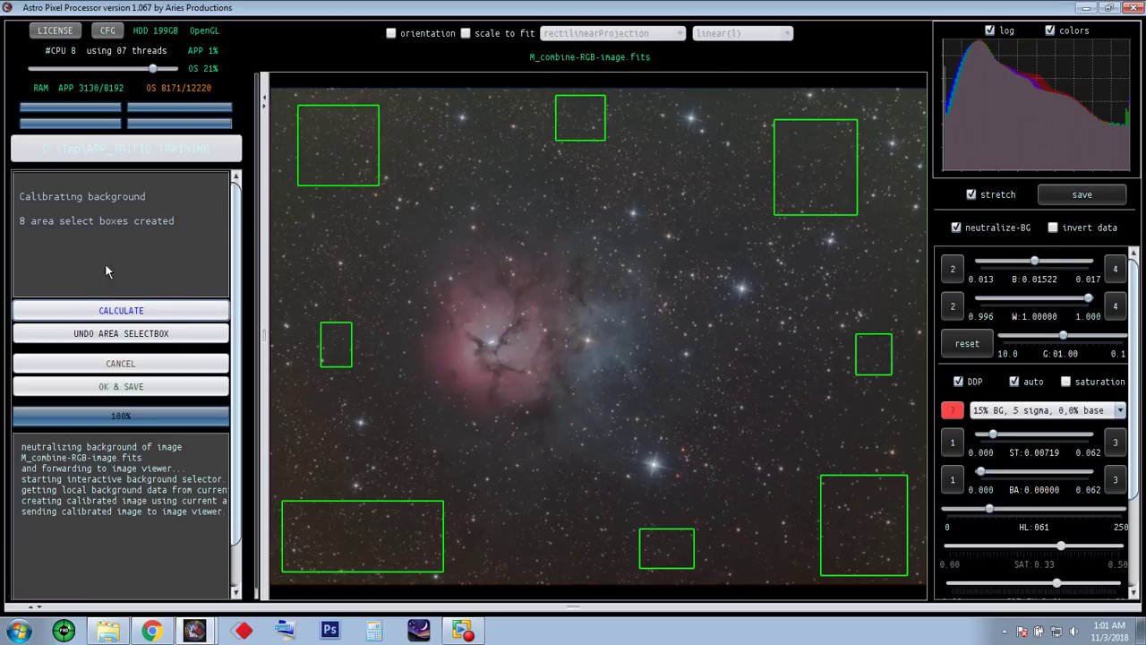
pyautogui.click(130, 387)
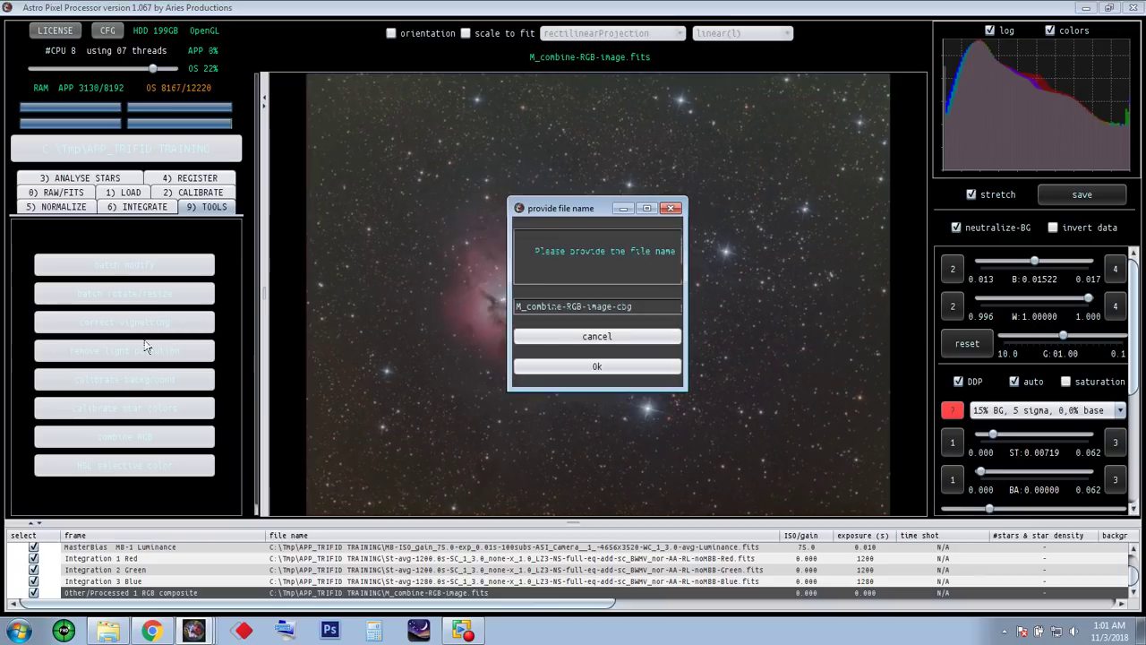
pyautogui.click(606, 367)
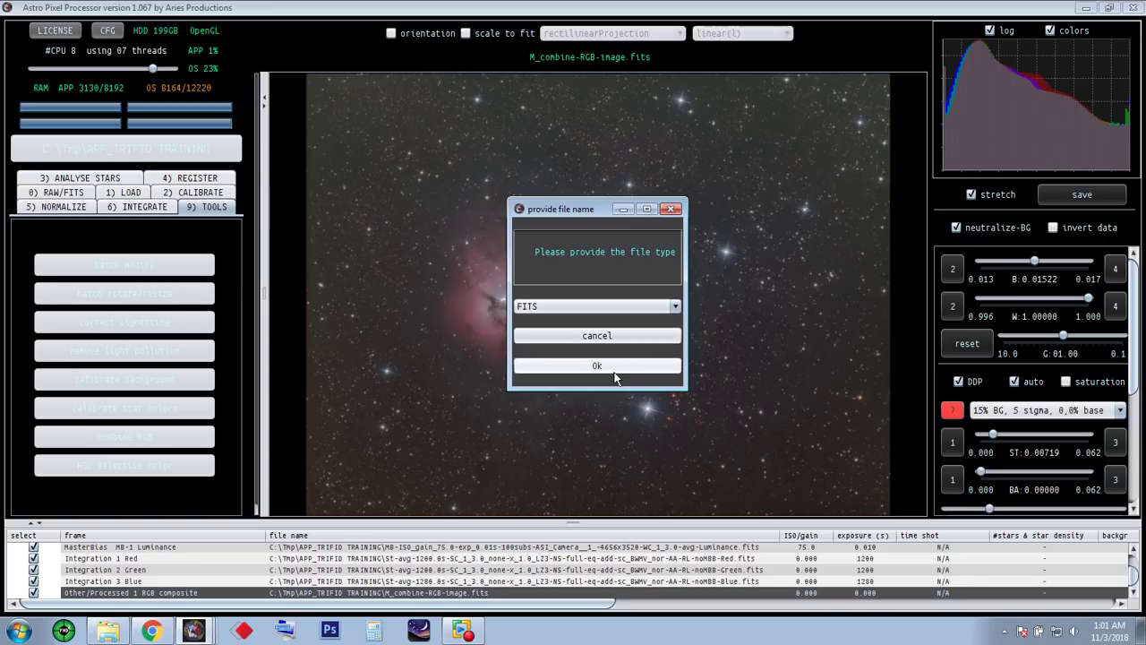
pyautogui.click(597, 365)
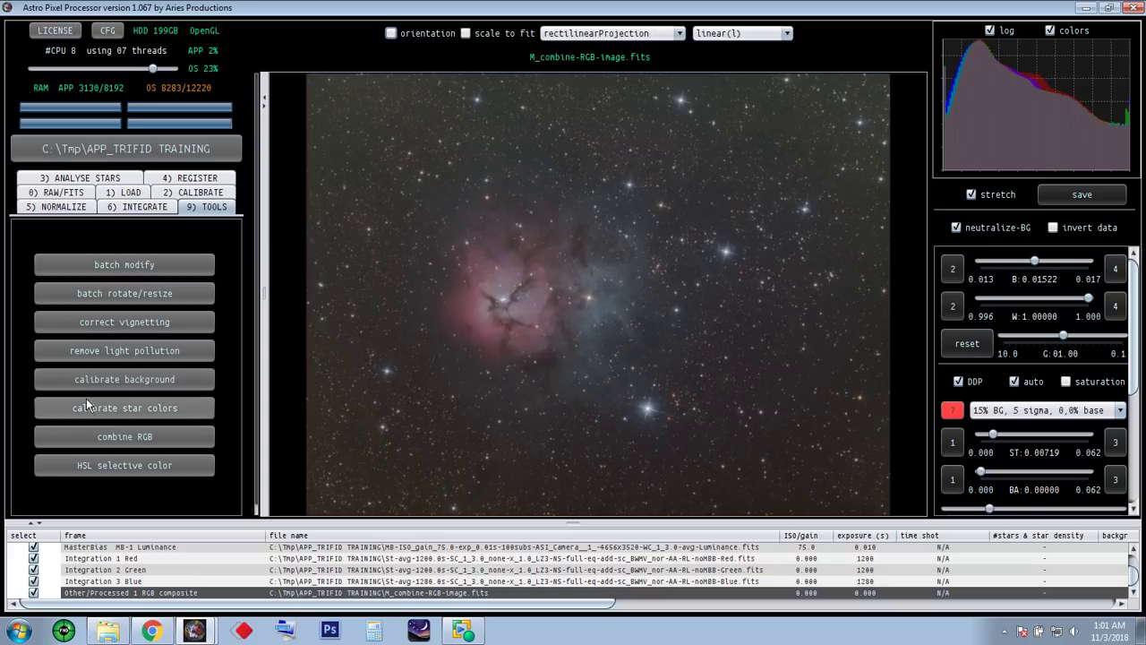
# - Start star color calibration of the current image and mark five star field areas around the nebula, including the brightest stars
pyautogui.click(144, 406)
pyautogui.moveTo(573, 230); pyautogui.dragTo(558, 137)
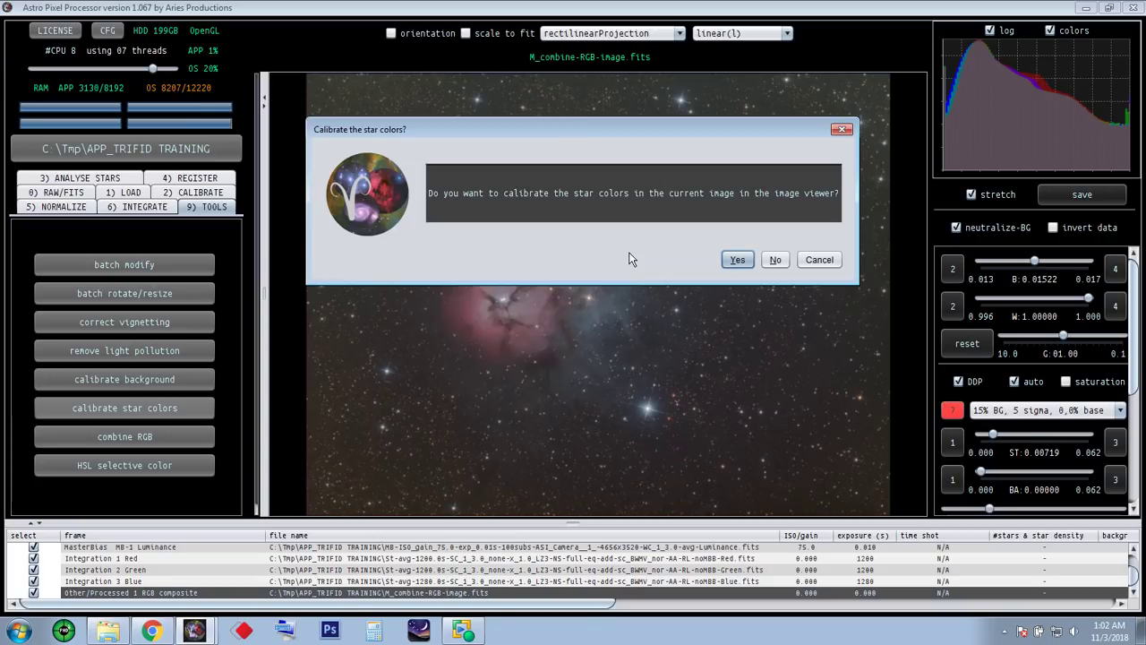
pyautogui.click(737, 260)
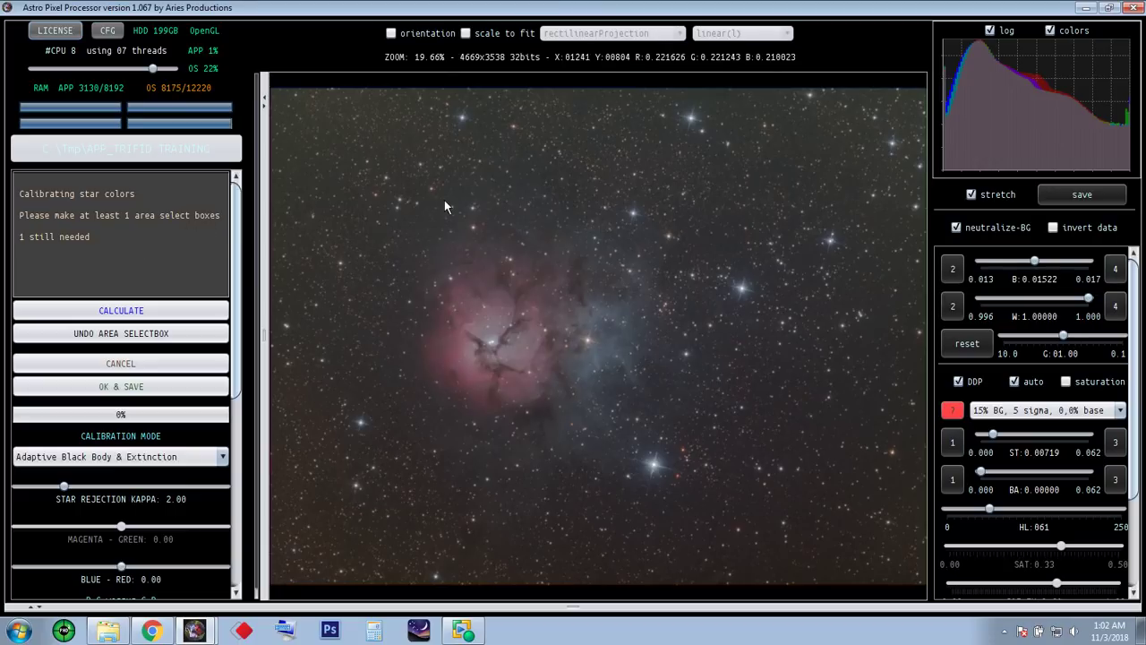
pyautogui.moveTo(703, 208); pyautogui.dragTo(869, 327)
pyautogui.moveTo(656, 99); pyautogui.dragTo(748, 150)
pyautogui.moveTo(623, 434); pyautogui.dragTo(827, 535)
pyautogui.moveTo(301, 390); pyautogui.dragTo(409, 516)
pyautogui.moveTo(347, 115); pyautogui.dragTo(515, 202)
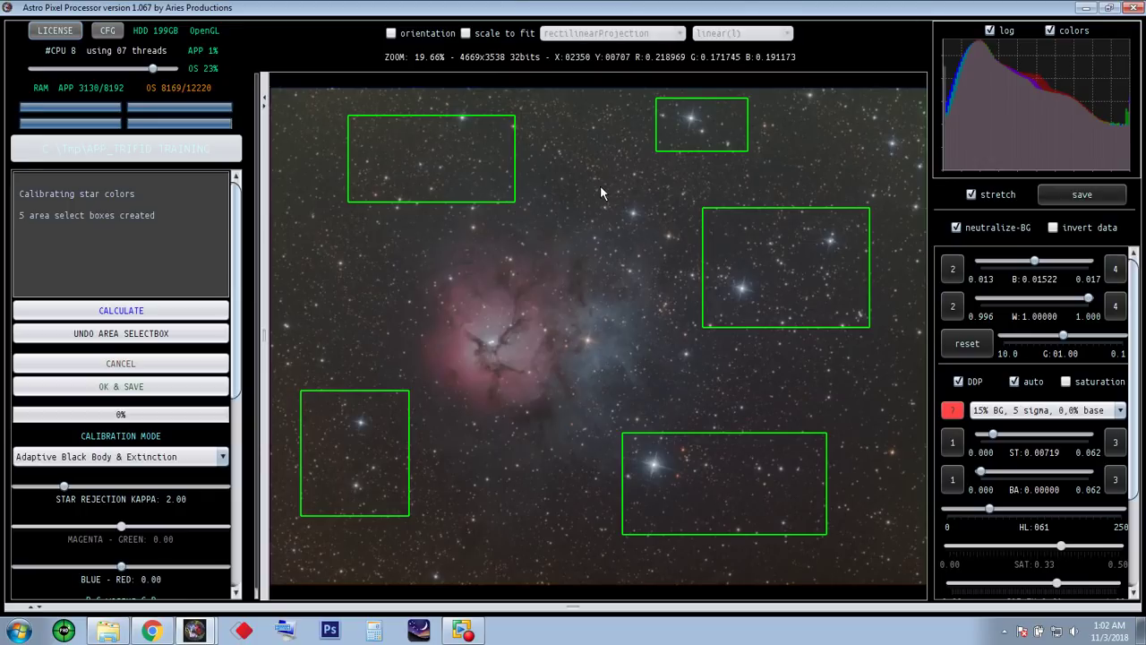
# - Mark a sixth star field area in the image's upper-right corner and calculate the star color calibration
pyautogui.moveTo(801, 91); pyautogui.dragTo(922, 185)
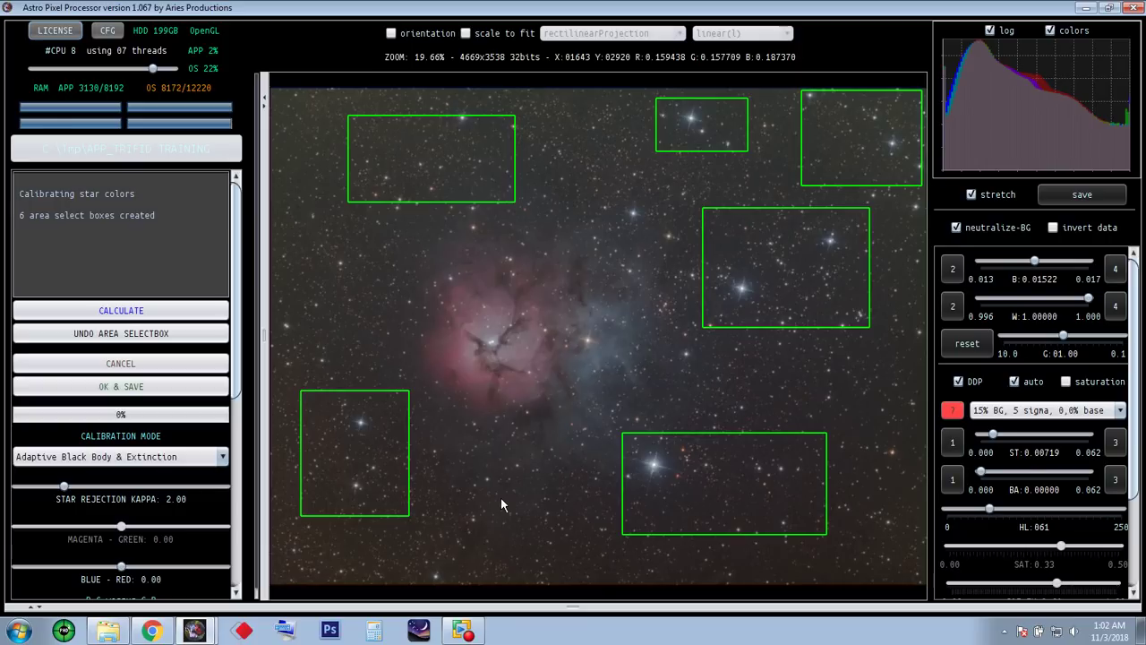
pyautogui.click(159, 311)
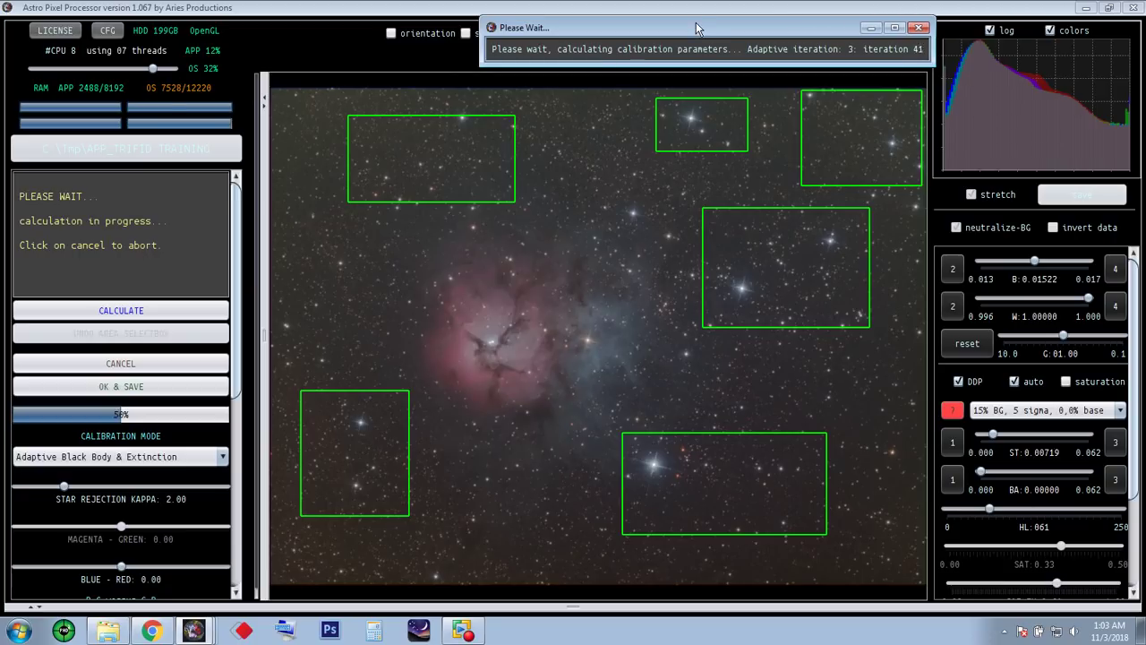
pyautogui.moveTo(699, 28); pyautogui.dragTo(523, 108)
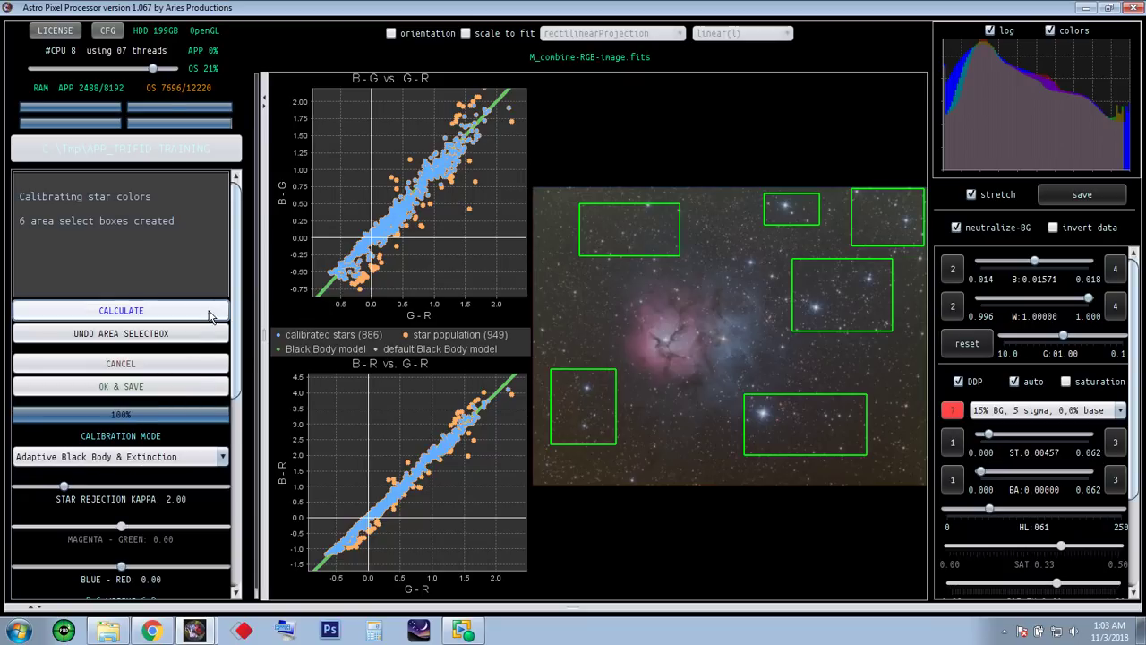
pyautogui.scroll(-3, 240, 364)
pyautogui.moveTo(241, 363); pyautogui.dragTo(240, 401)
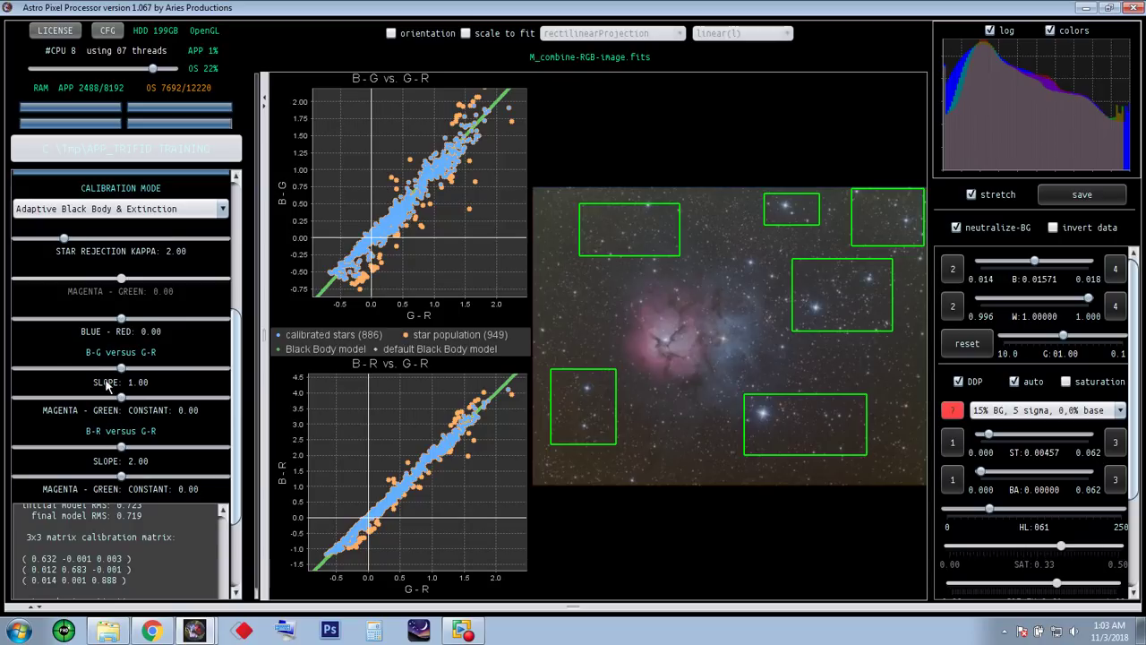
pyautogui.moveTo(236, 483); pyautogui.dragTo(245, 333)
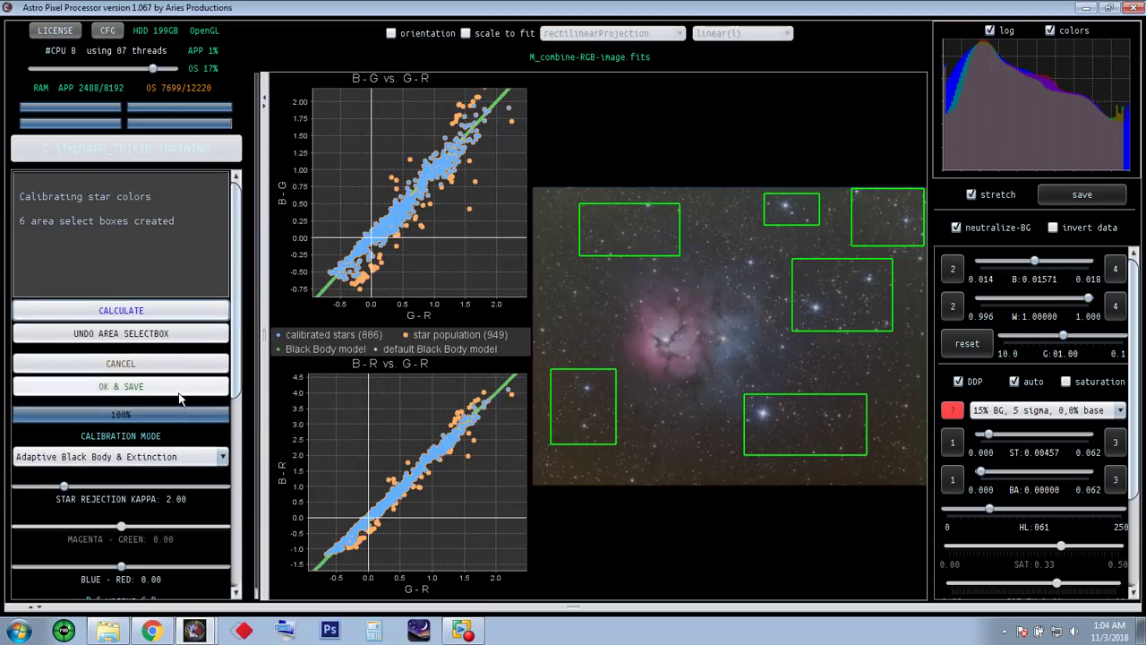
# - Save the star color calibration result as M_combine-RGB-image-csc2 in FITS format
pyautogui.click(131, 389)
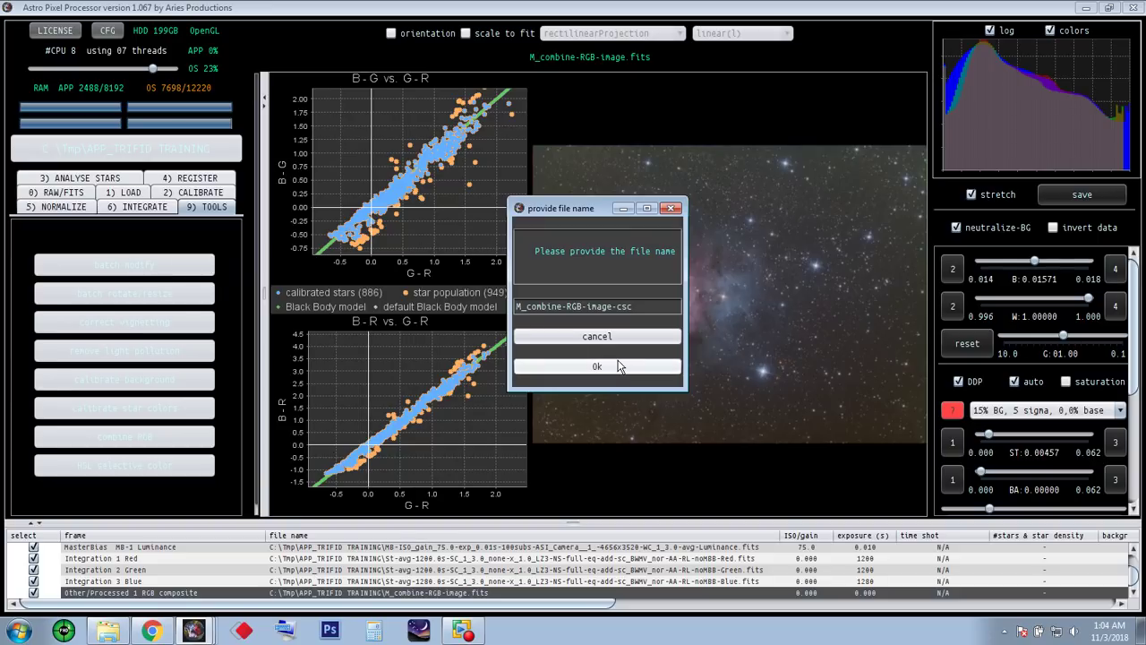
pyautogui.click(634, 306)
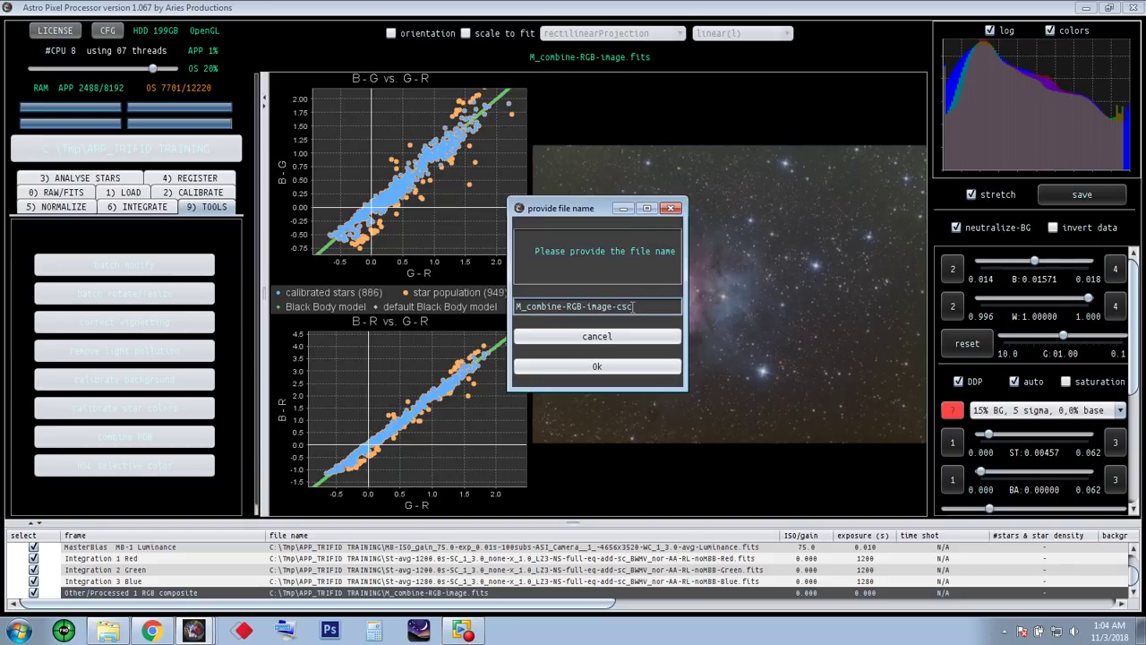
pyautogui.click(643, 367)
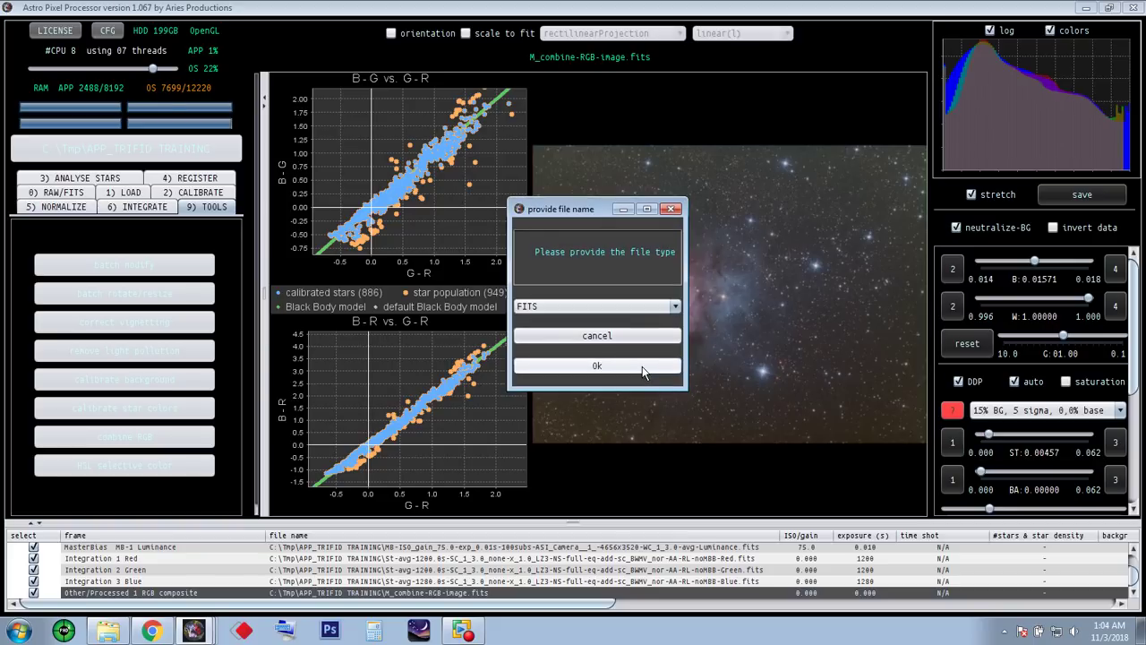
pyautogui.click(642, 367)
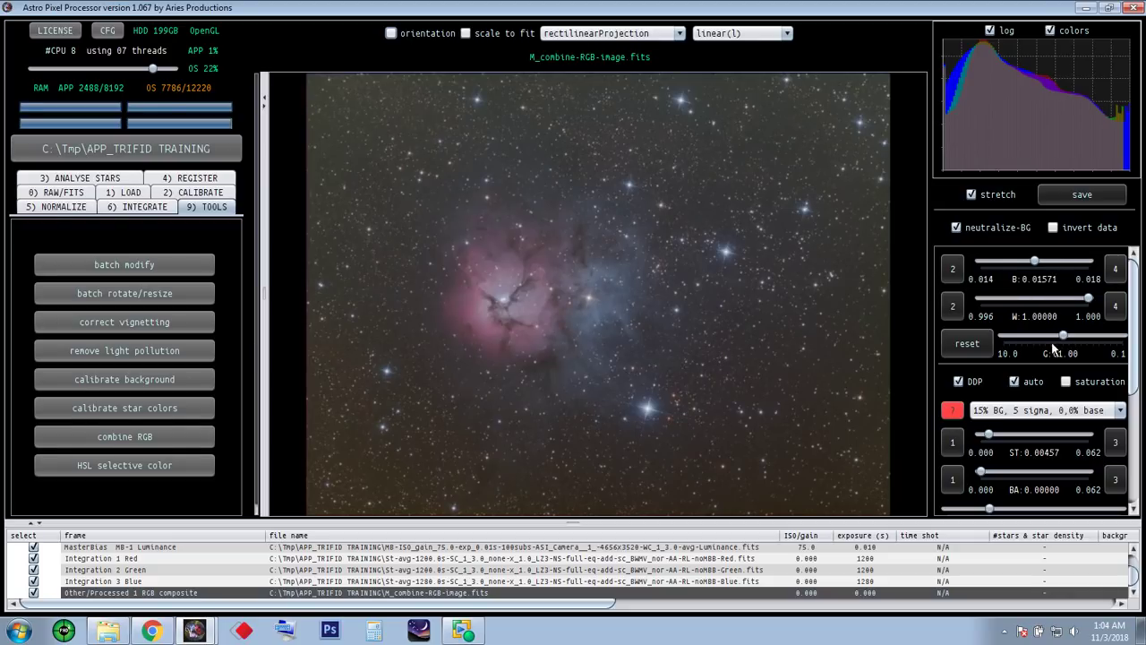
# - Fine-tune the gamma of the image's preview stretch to 0.97
pyautogui.moveTo(1061, 337); pyautogui.dragTo(1058, 337)
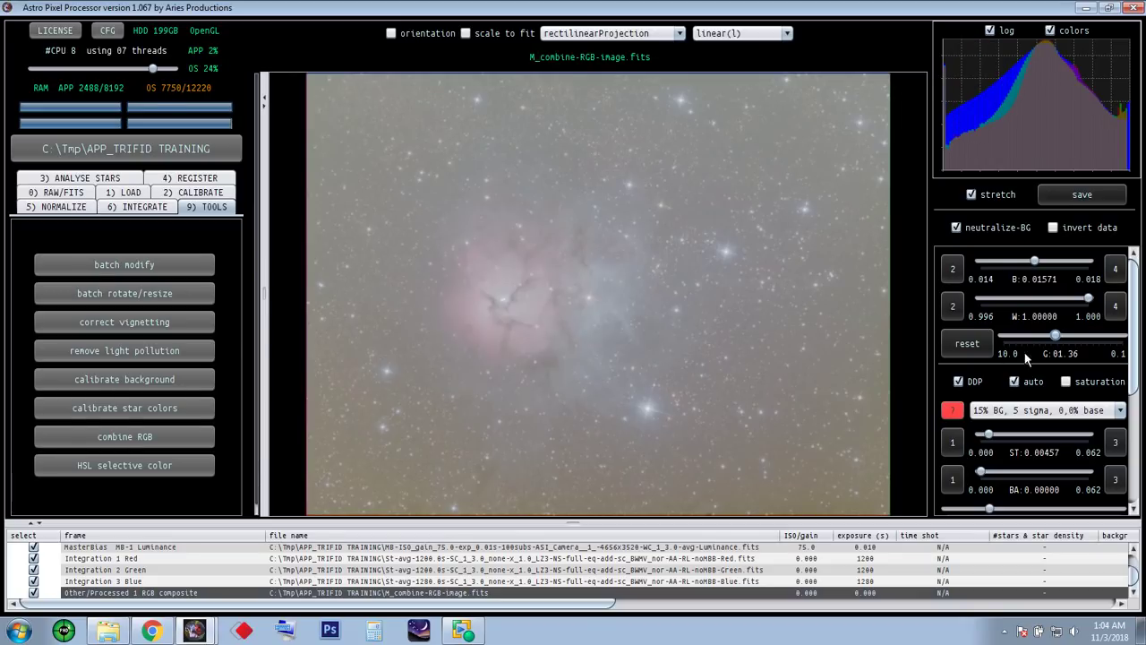
pyautogui.moveTo(1056, 334); pyautogui.dragTo(1064, 336)
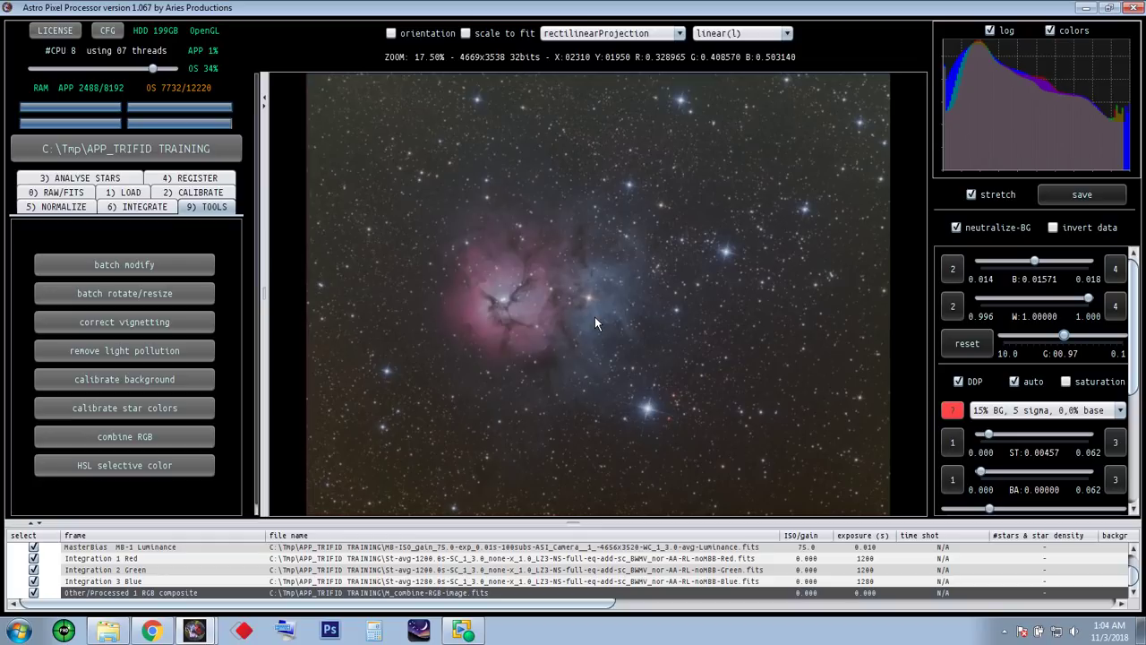
pyautogui.scroll(-3, 1111, 343)
pyautogui.scroll(3, 1110, 343)
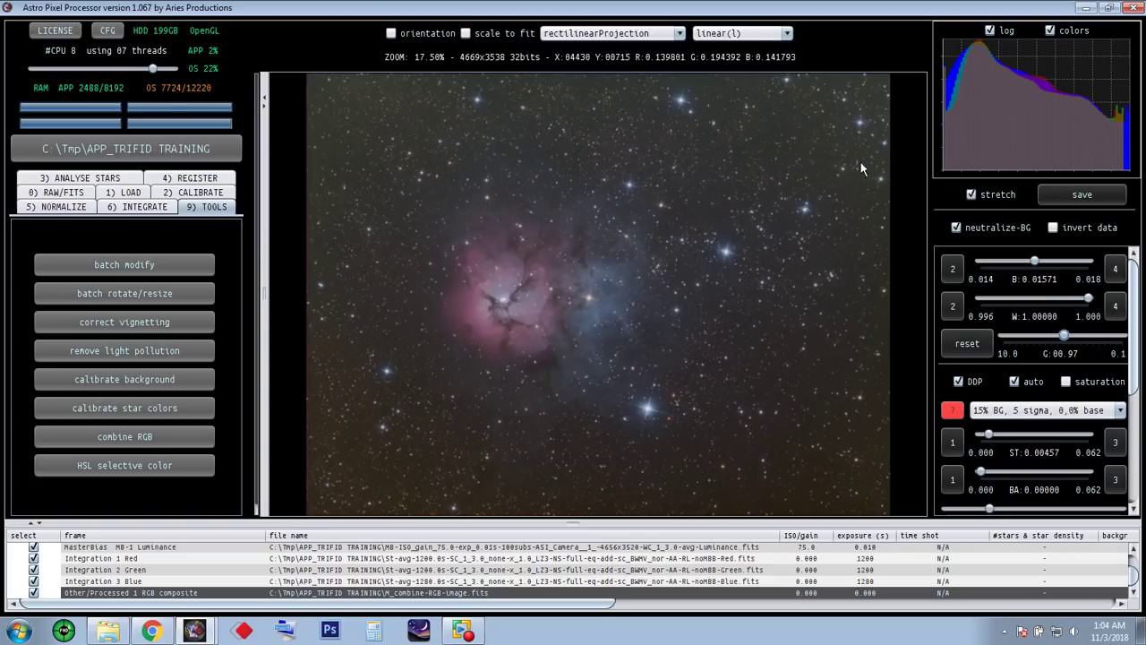
# - Switch to the APP_TRIFID TRAINING folder in Windows Explorer and view the unstretched M_combine-RGB-image.fits in IrfanView
pyautogui.click(124, 630)
pyautogui.moveTo(527, 107); pyautogui.dragTo(532, 63)
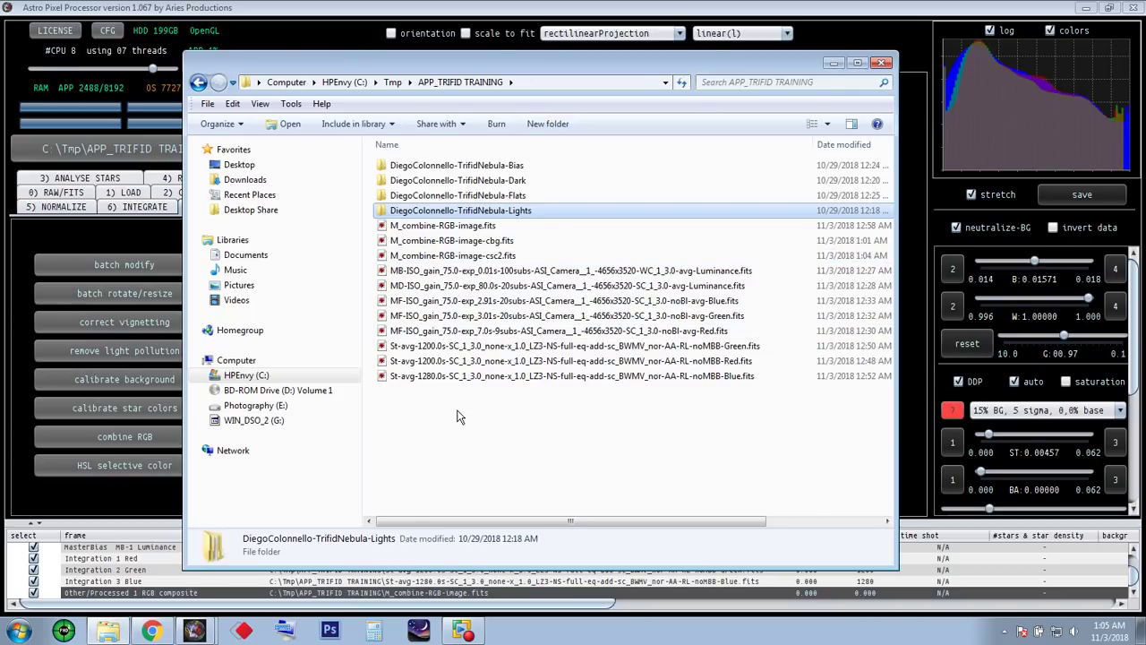
pyautogui.doubleClick(441, 225)
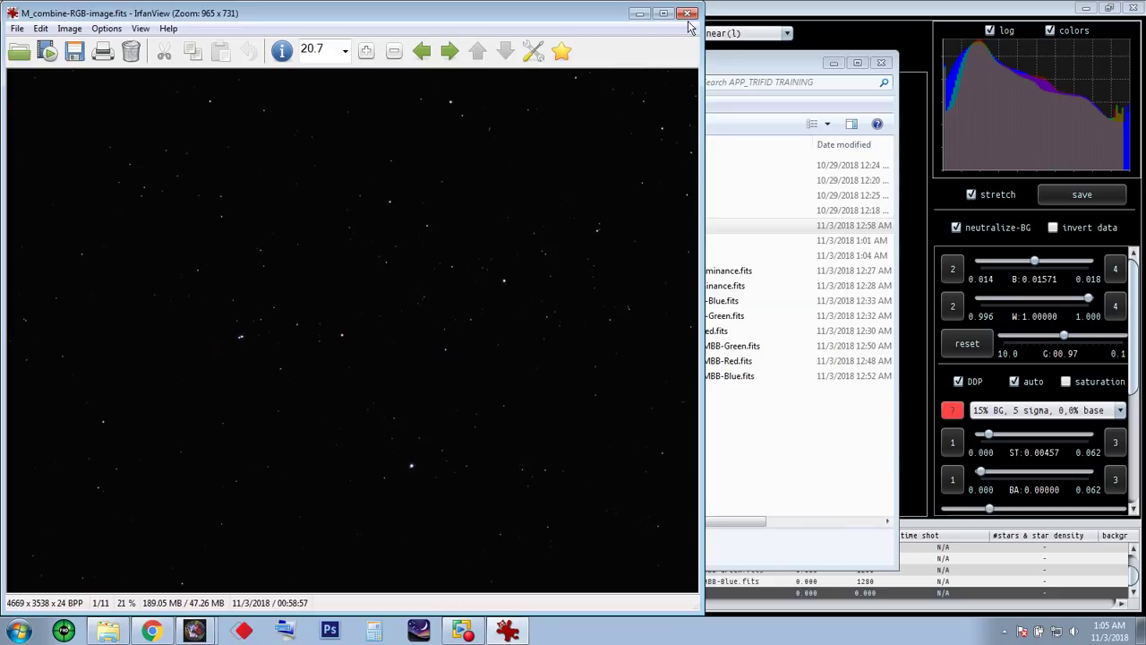
pyautogui.click(688, 14)
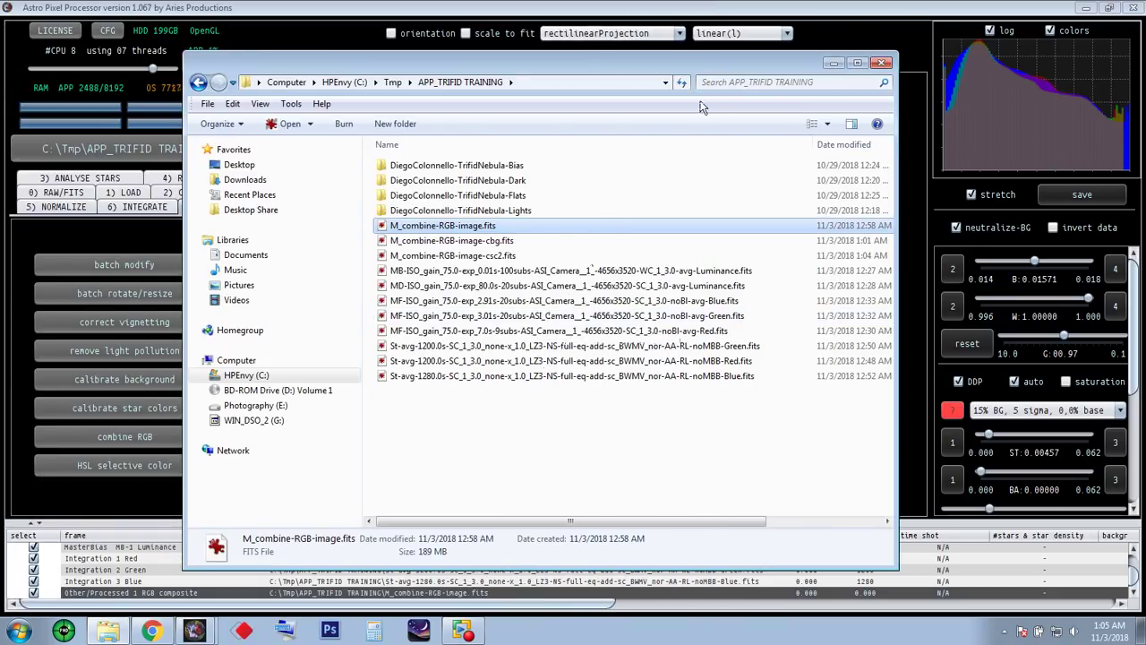
pyautogui.click(833, 64)
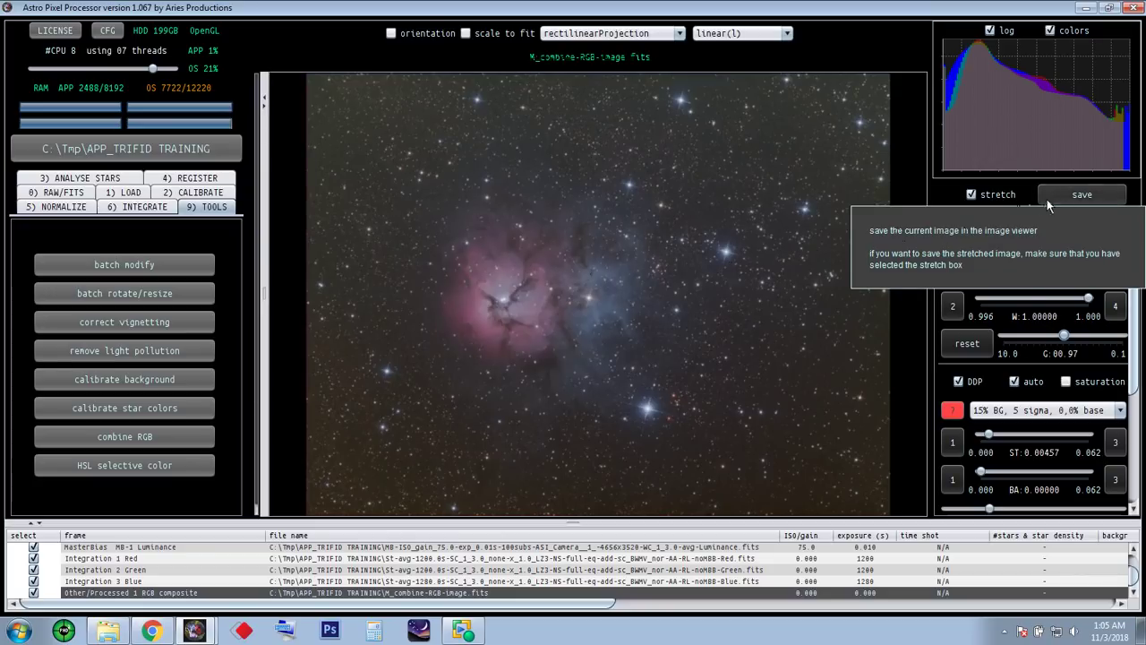
# - Save the stretched image as M_combine-RGB-image-St3 in TIFF format with the sRGB v2.1 profile and 16 bits integers
pyautogui.click(1081, 195)
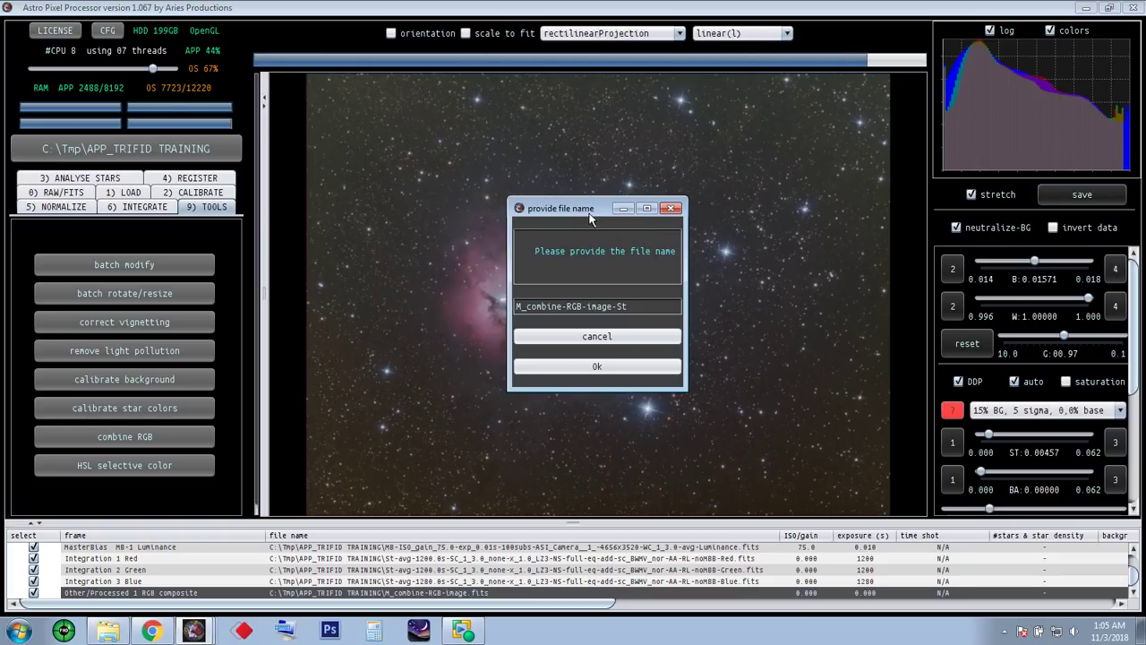
pyautogui.moveTo(590, 220); pyautogui.dragTo(562, 161)
pyautogui.click(599, 247)
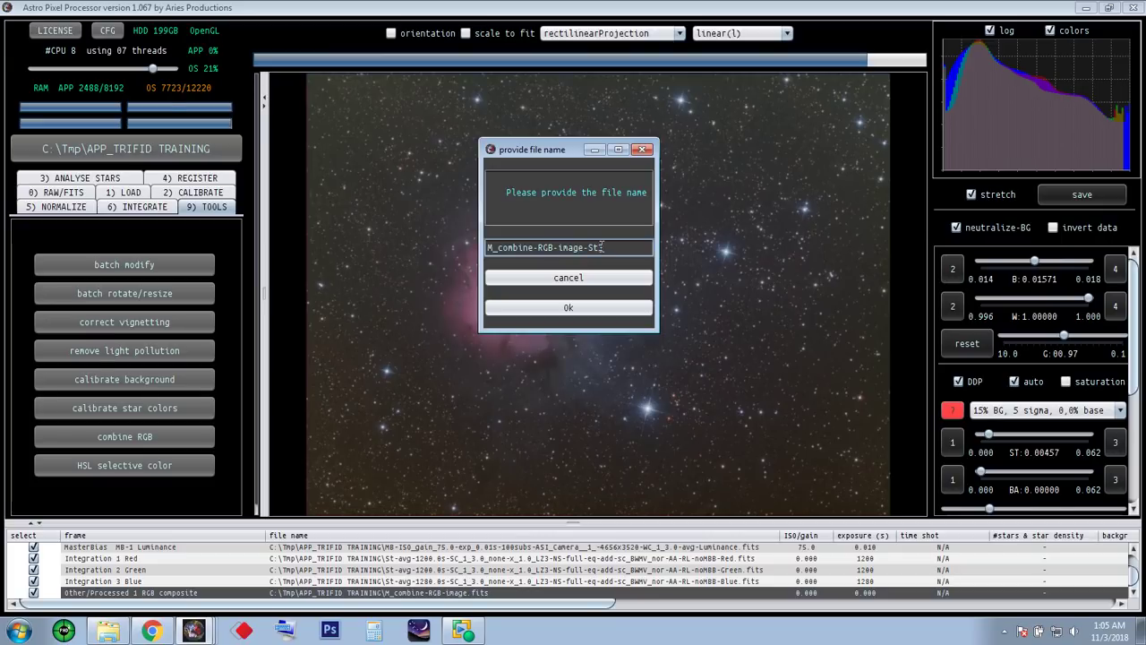
pyautogui.click(627, 309)
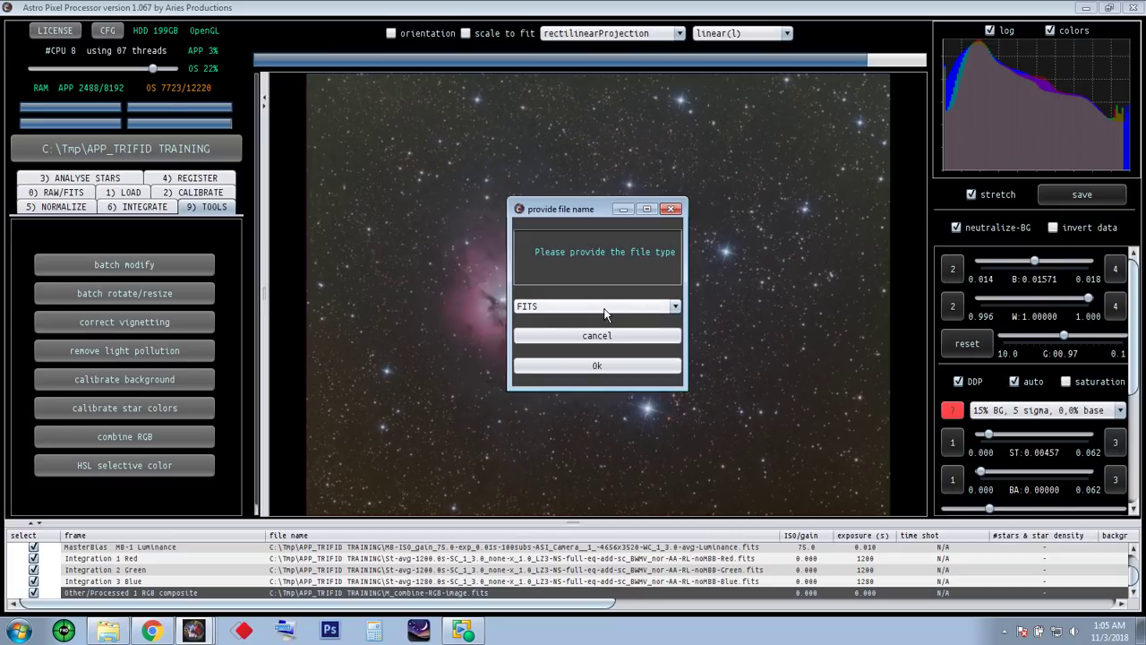
pyautogui.click(604, 309)
pyautogui.click(528, 335)
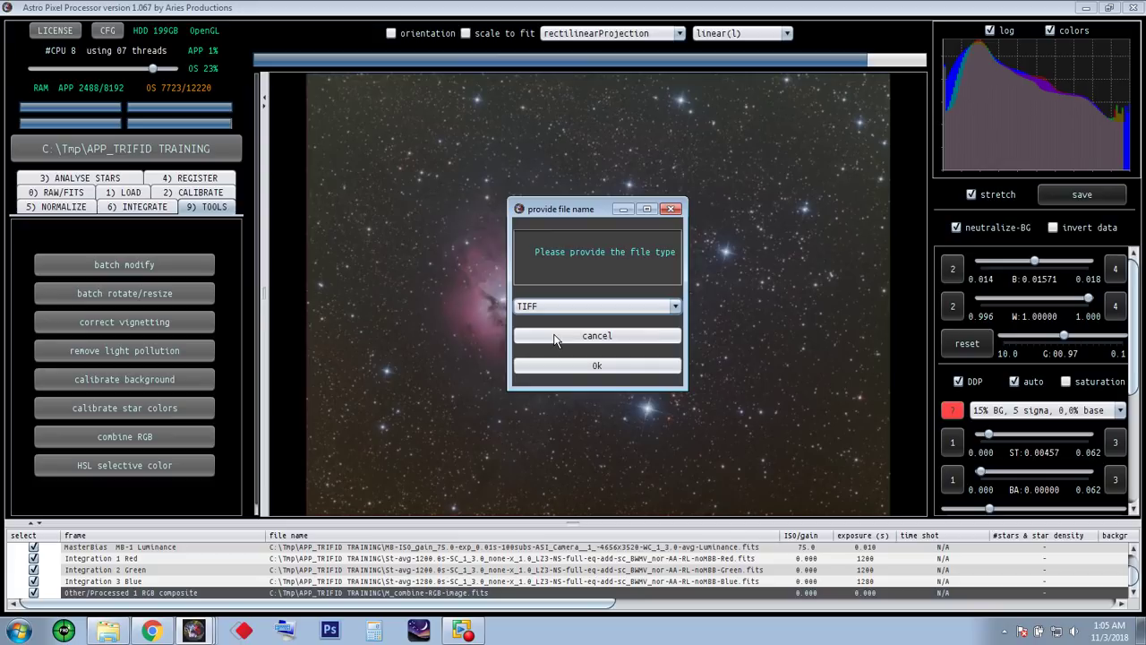
pyautogui.click(599, 367)
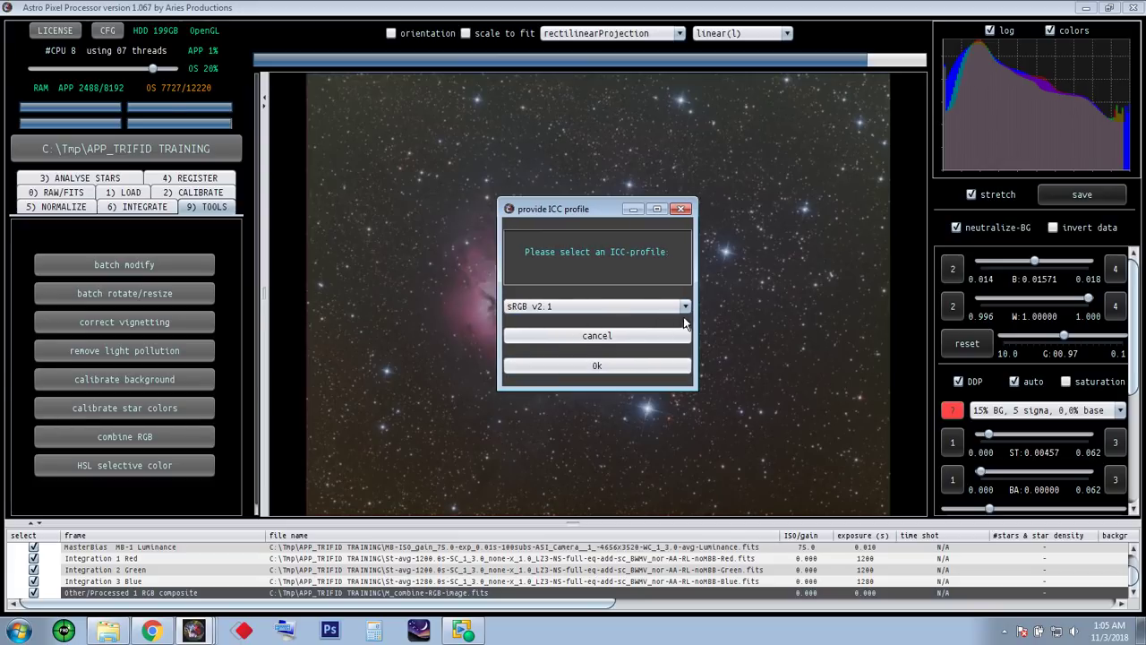
pyautogui.click(605, 365)
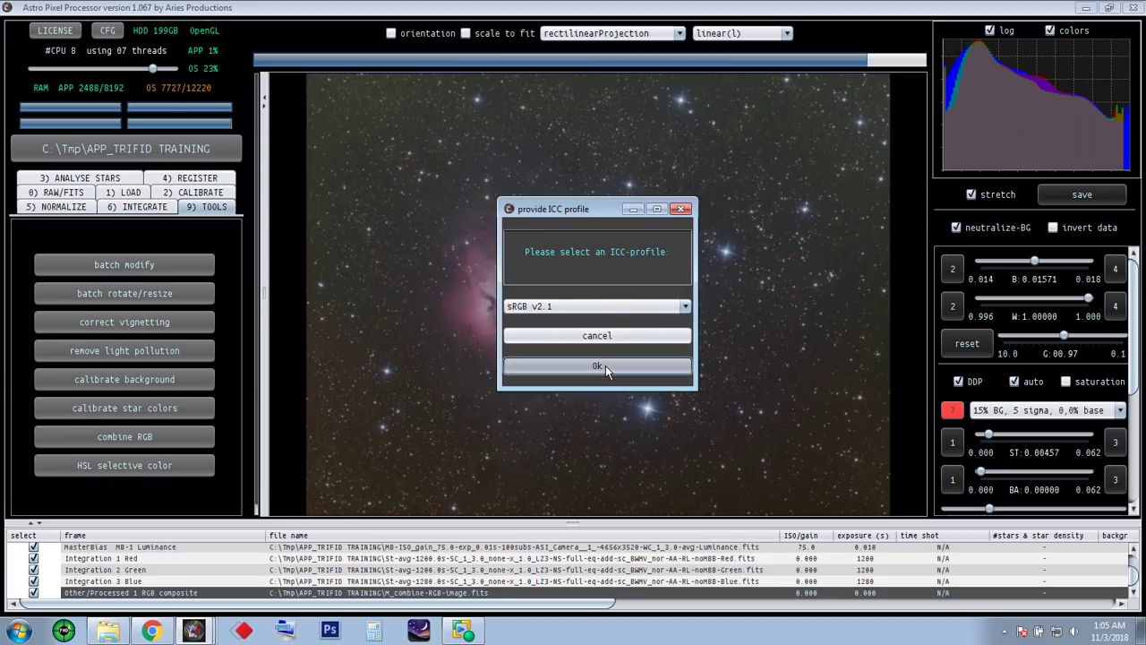
pyautogui.click(652, 283)
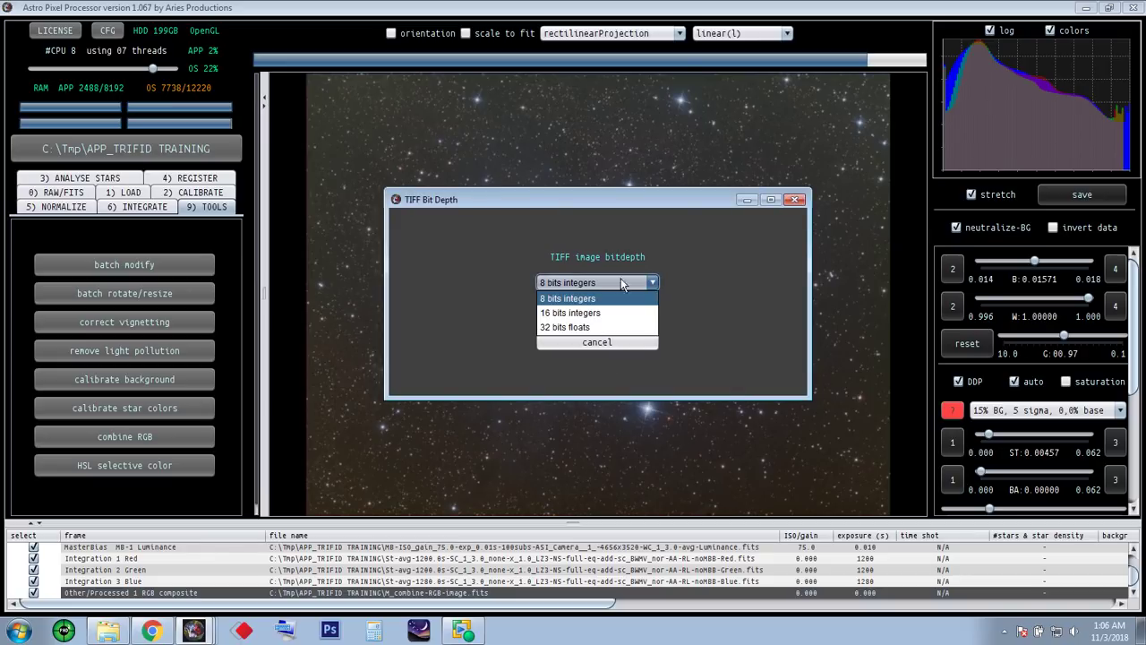
pyautogui.click(572, 314)
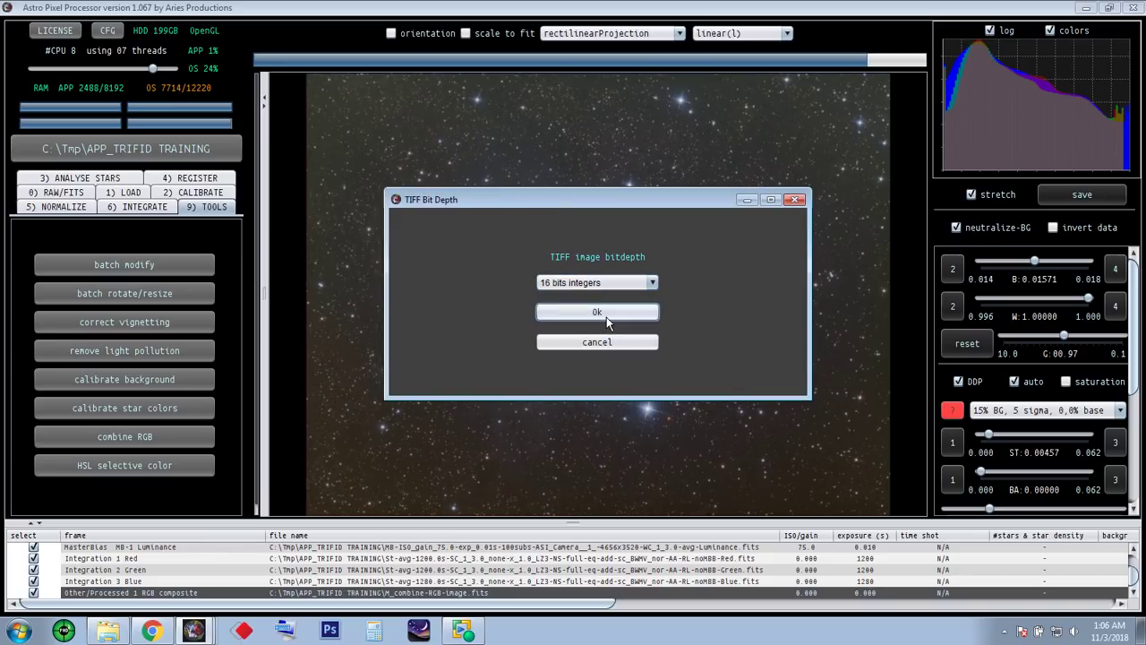
pyautogui.click(607, 313)
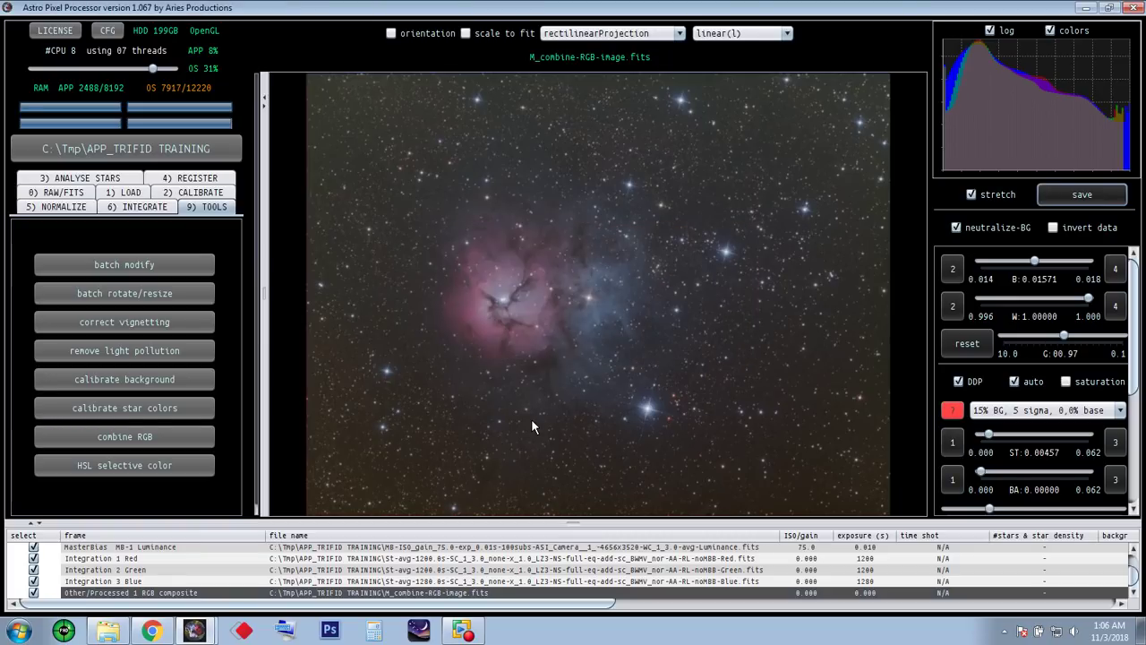
# - Switch to the APP_TRIFID TRAINING folder in Windows Explorer and view M_combine-RGB-image-St3.tiff enlarged in IrfanView
pyautogui.click(107, 631)
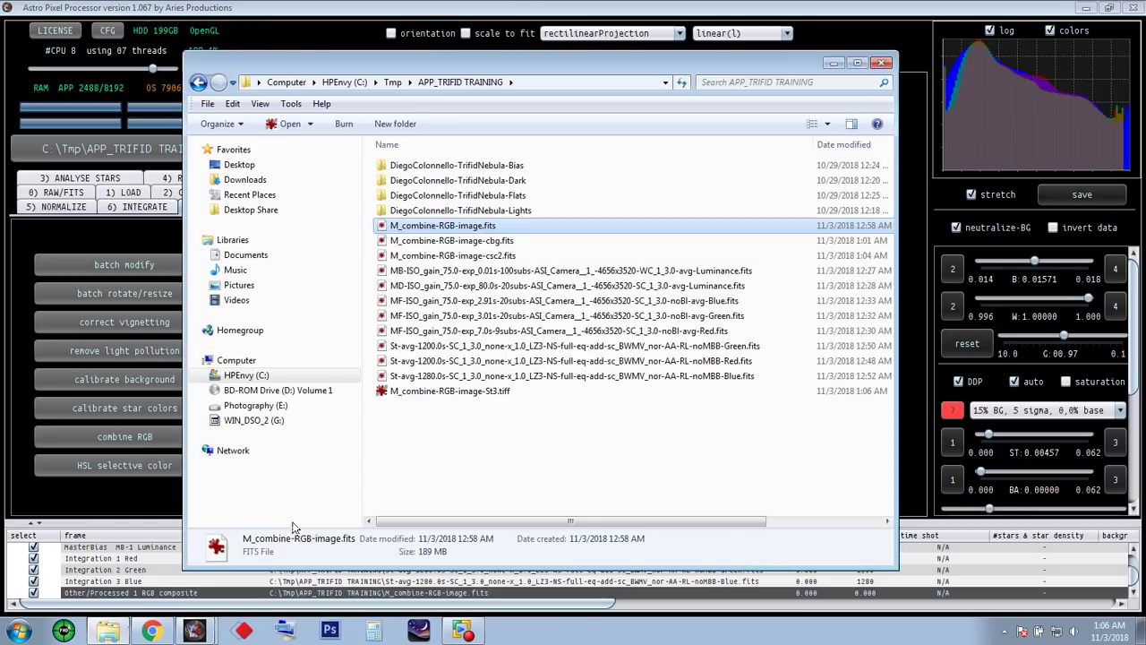
pyautogui.click(537, 460)
pyautogui.click(437, 391)
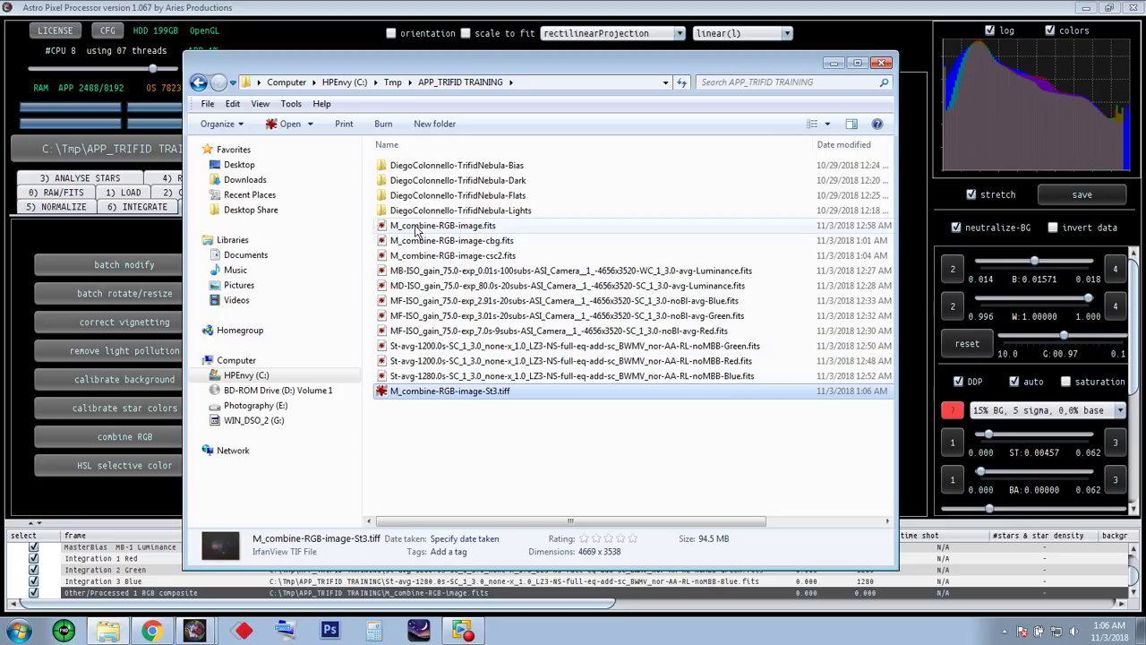
pyautogui.click(452, 439)
pyautogui.click(450, 396)
pyautogui.doubleClick(450, 393)
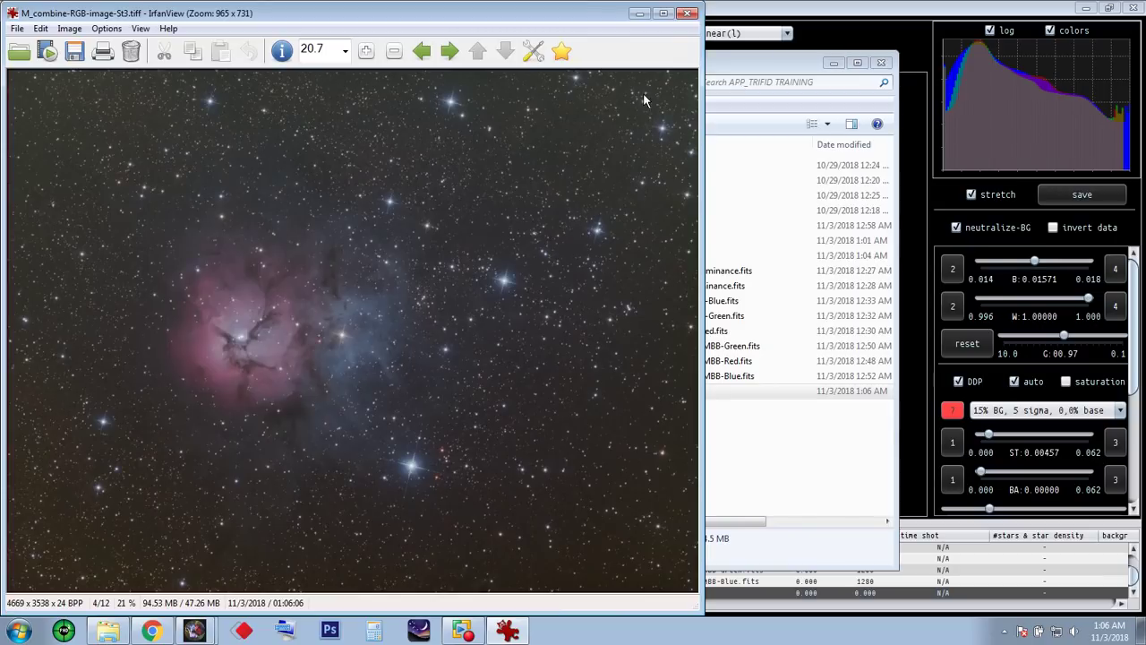
pyautogui.click(662, 13)
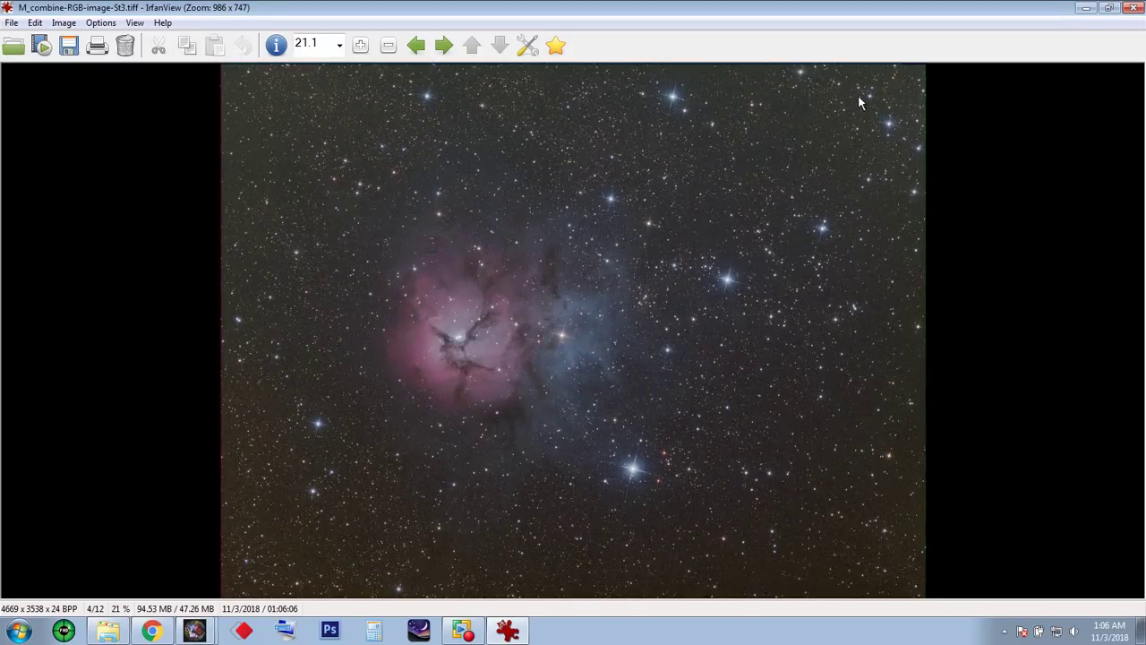
pyautogui.click(1134, 9)
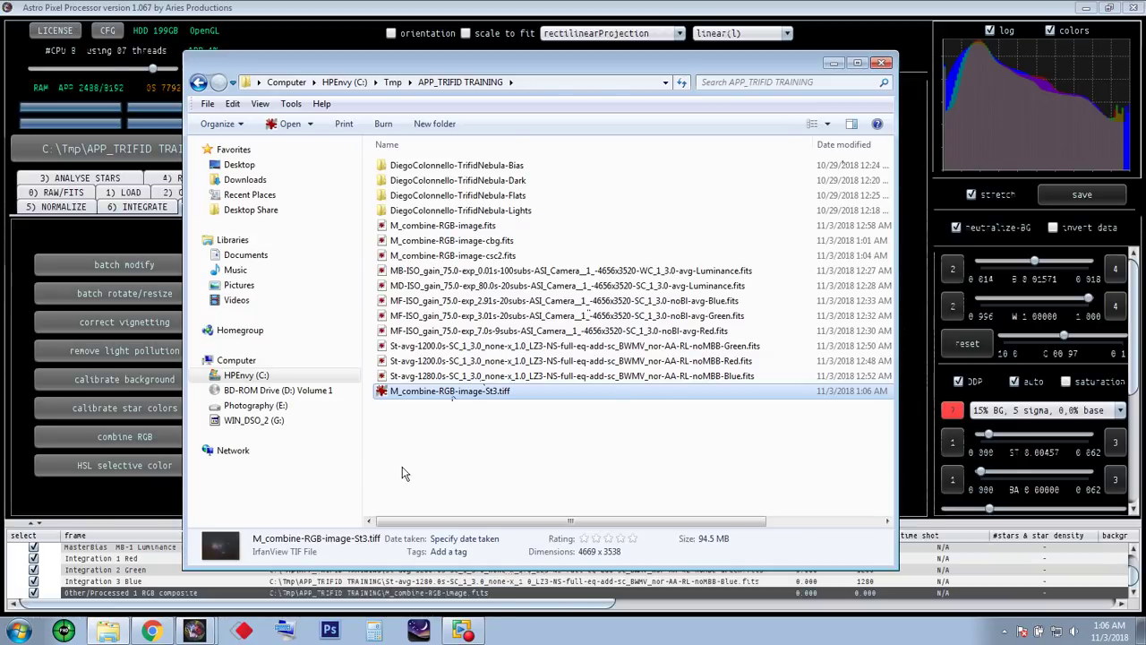
# - Browse the project folders in C:\Tmp, look into Neb4 only DPP and select SH2_201.jpg there
pyautogui.click(394, 81)
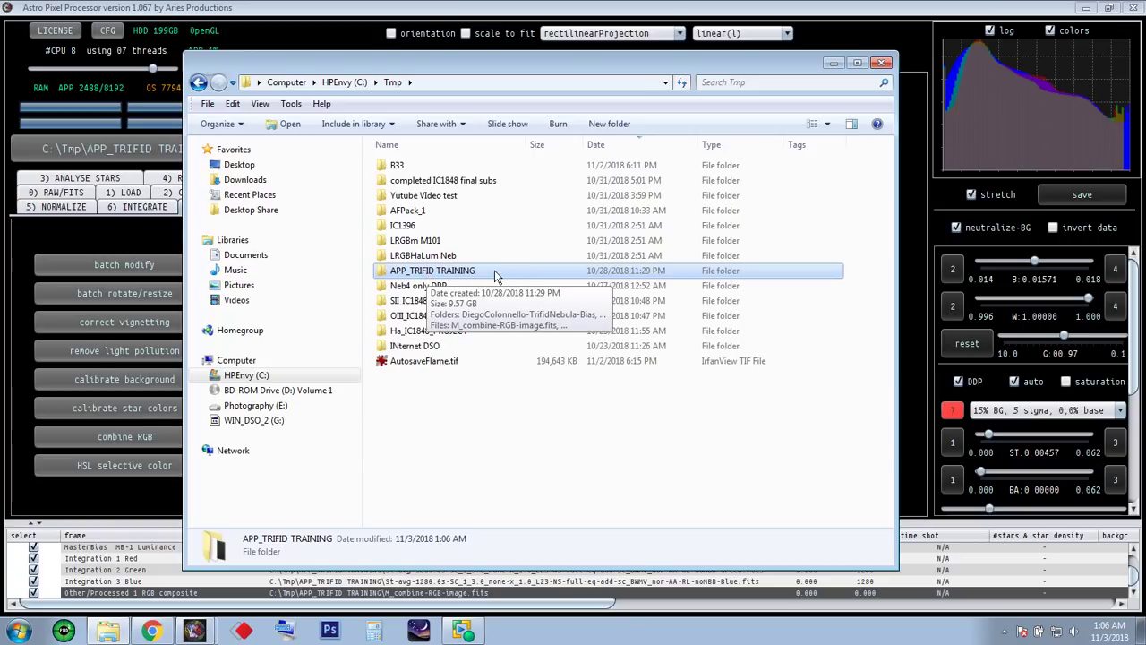
pyautogui.click(433, 382)
pyautogui.doubleClick(430, 272)
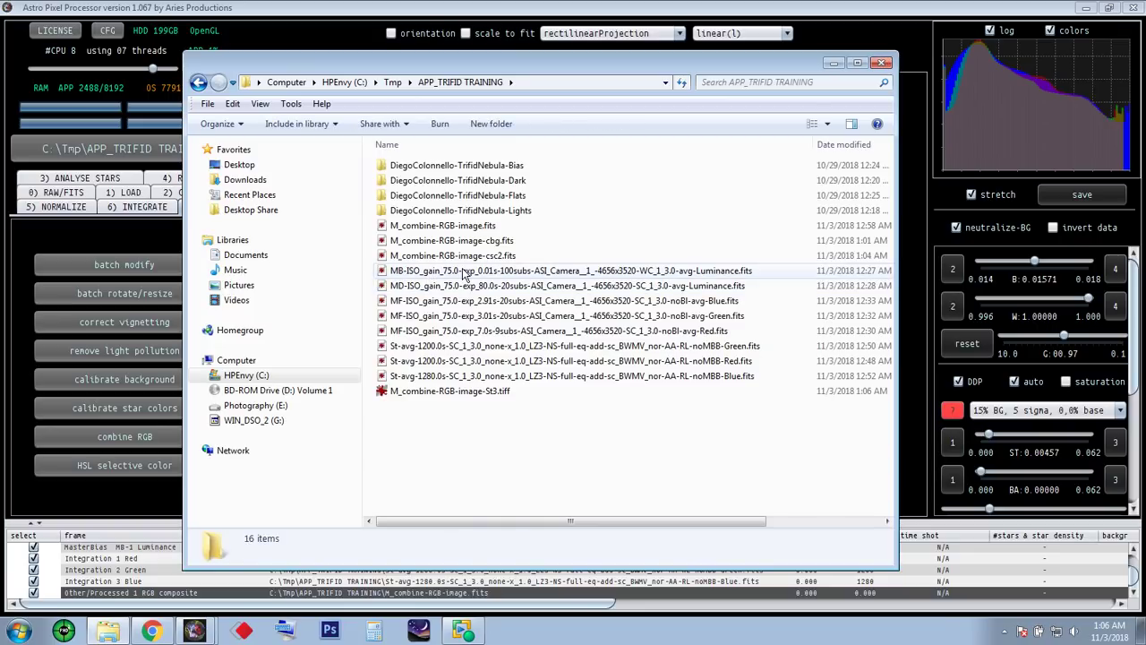
pyautogui.click(198, 81)
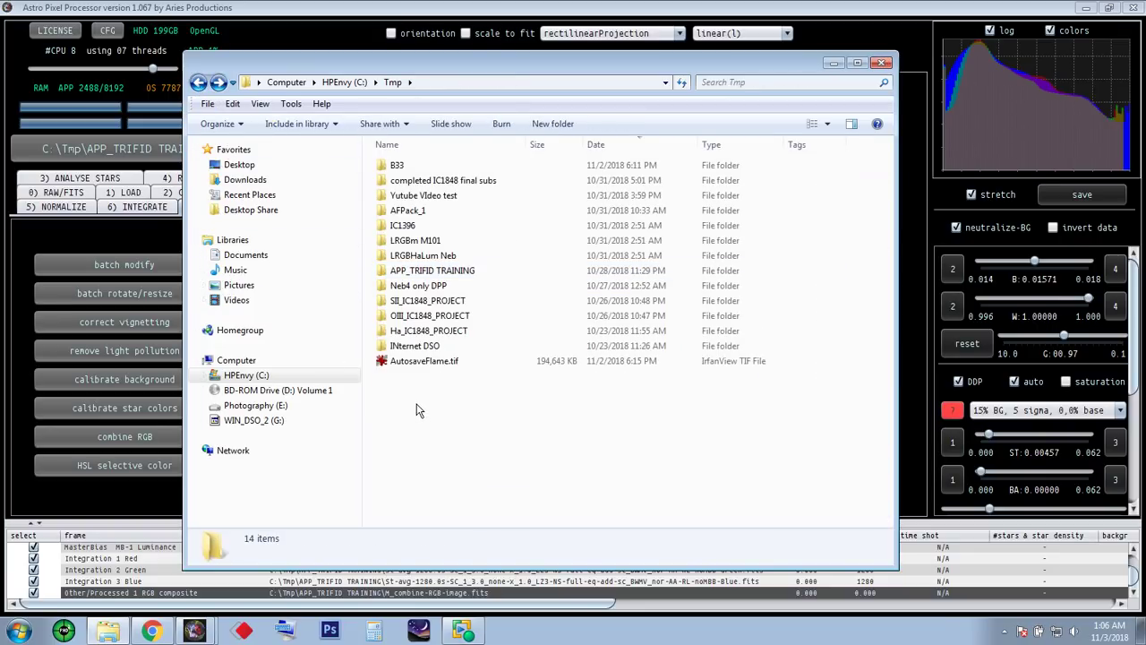
pyautogui.doubleClick(426, 288)
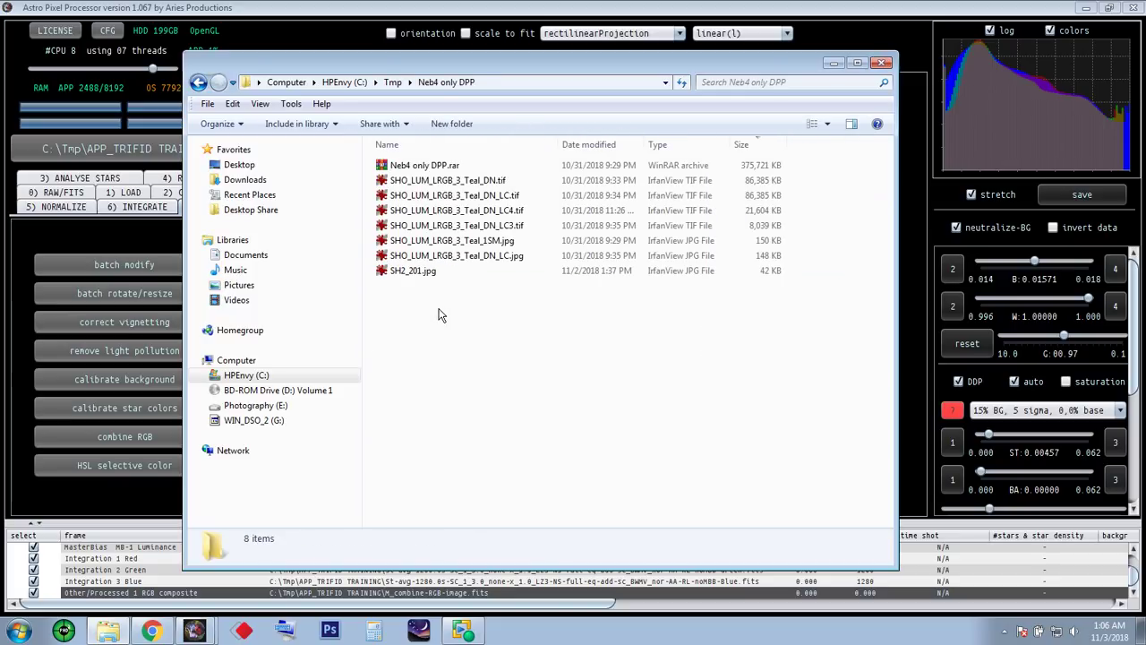
pyautogui.click(419, 271)
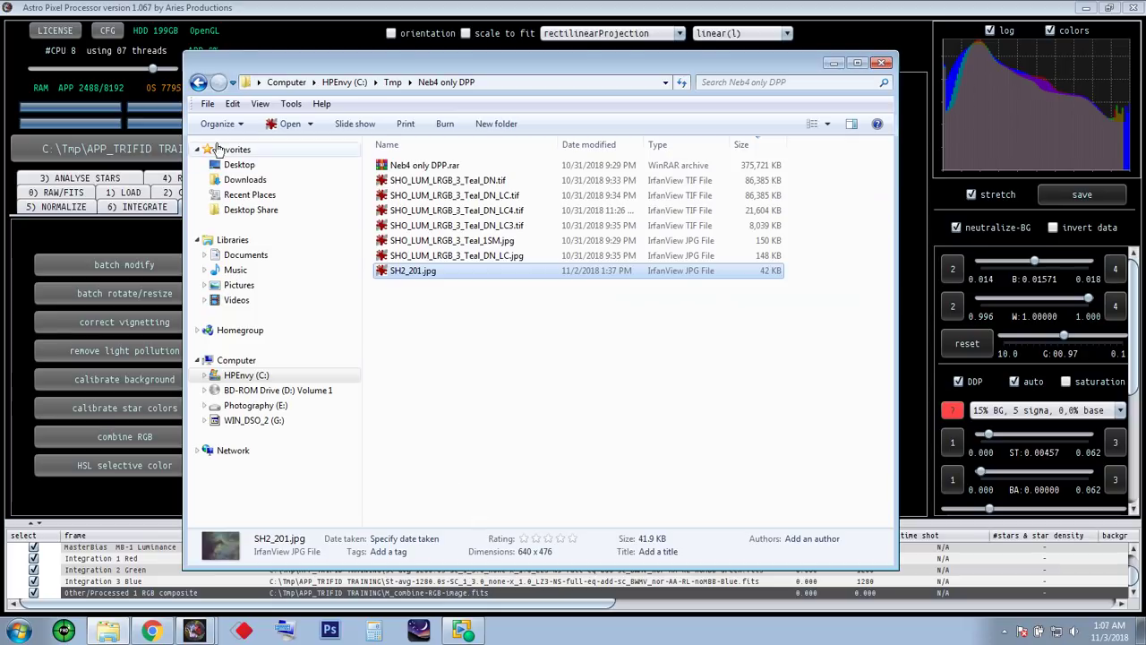
# - Open the MITCHM20 folder inside C:\Tmp\Yutube VIdeo test and look through its off the press subfolder
pyautogui.click(198, 82)
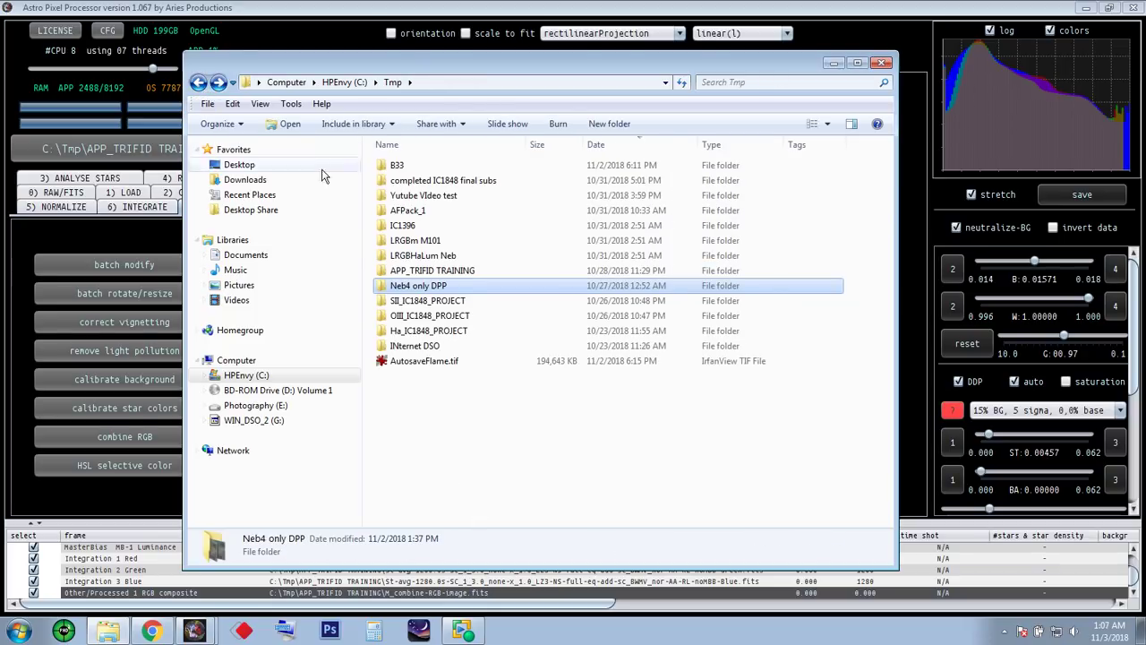
pyautogui.doubleClick(440, 195)
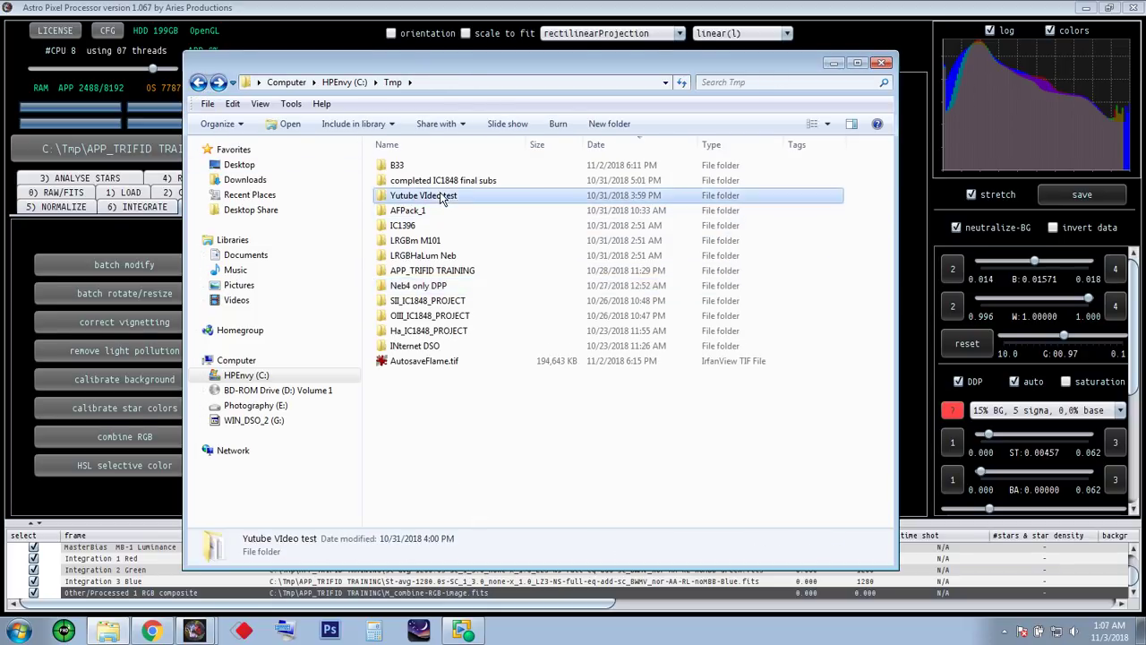
pyautogui.doubleClick(436, 181)
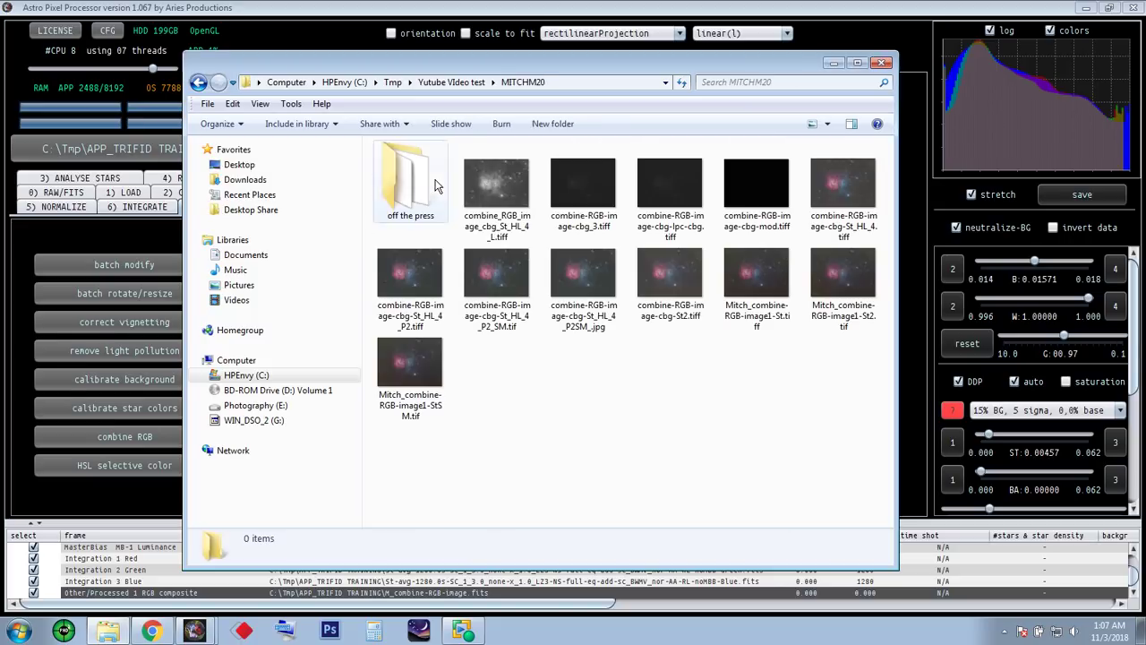
pyautogui.moveTo(537, 62); pyautogui.dragTo(488, 36)
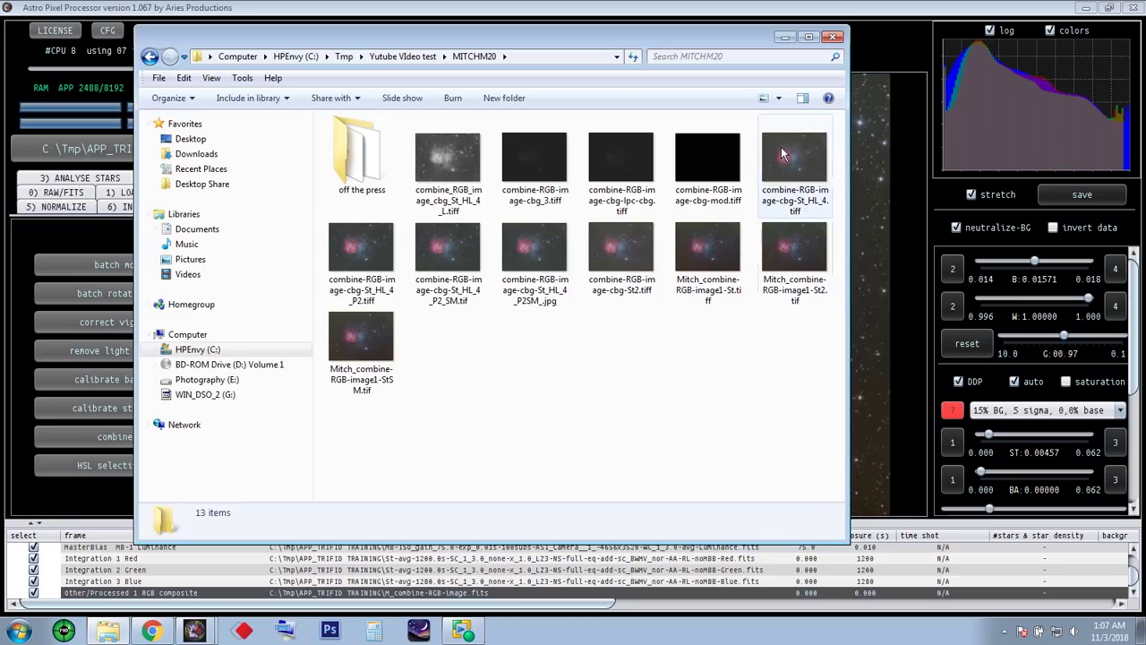
pyautogui.doubleClick(361, 161)
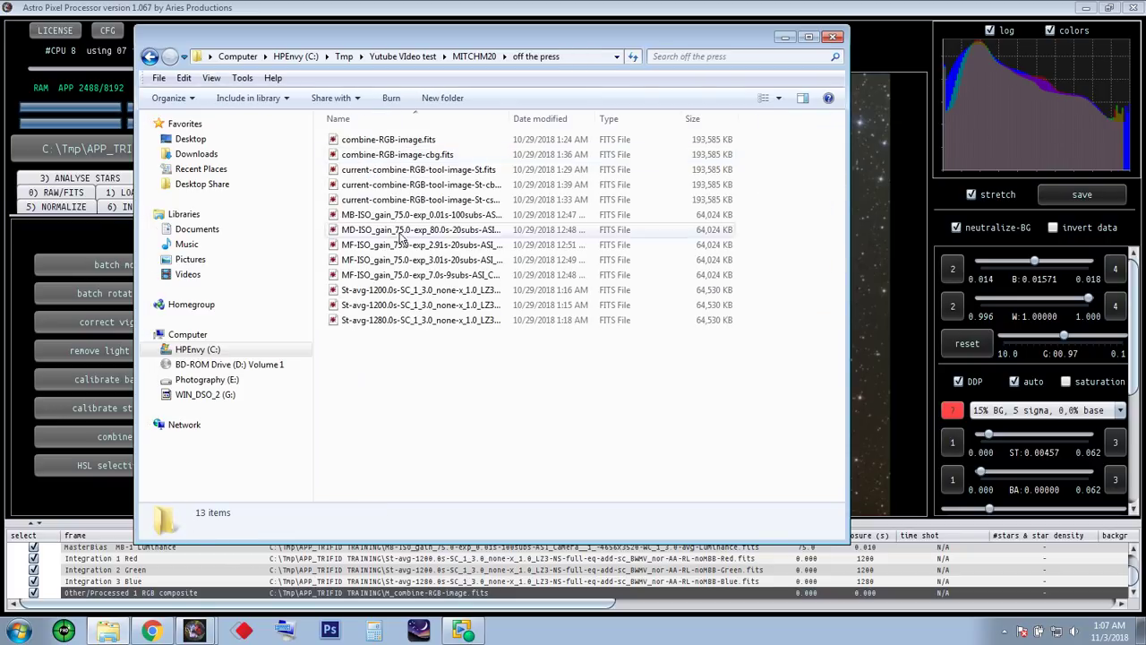
pyautogui.click(150, 56)
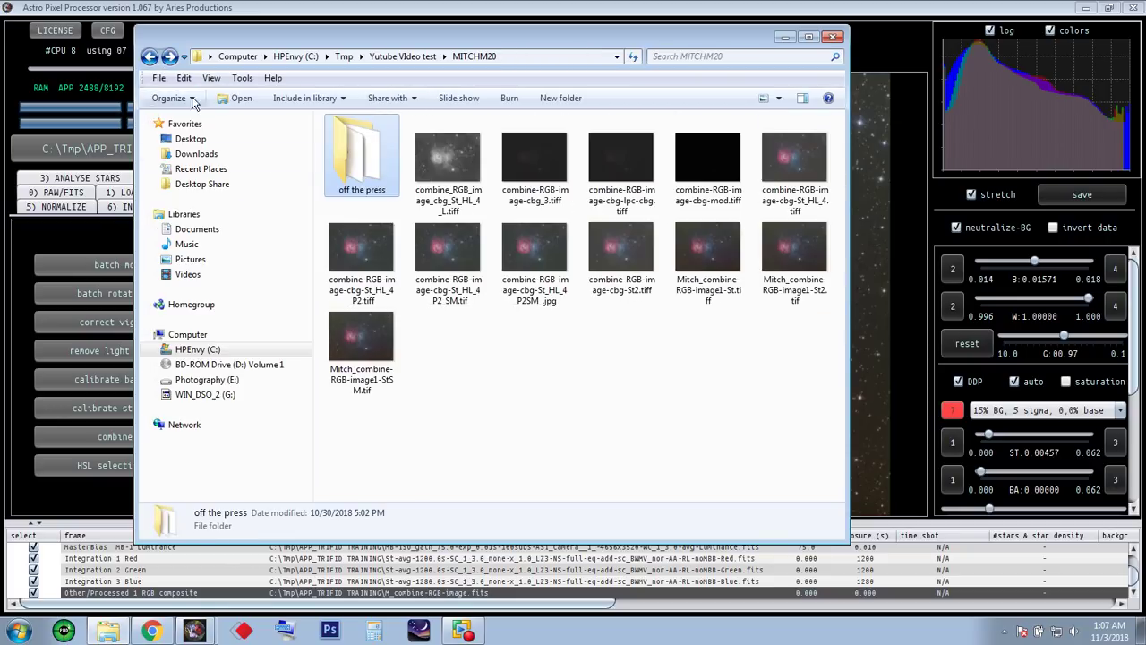
pyautogui.click(600, 378)
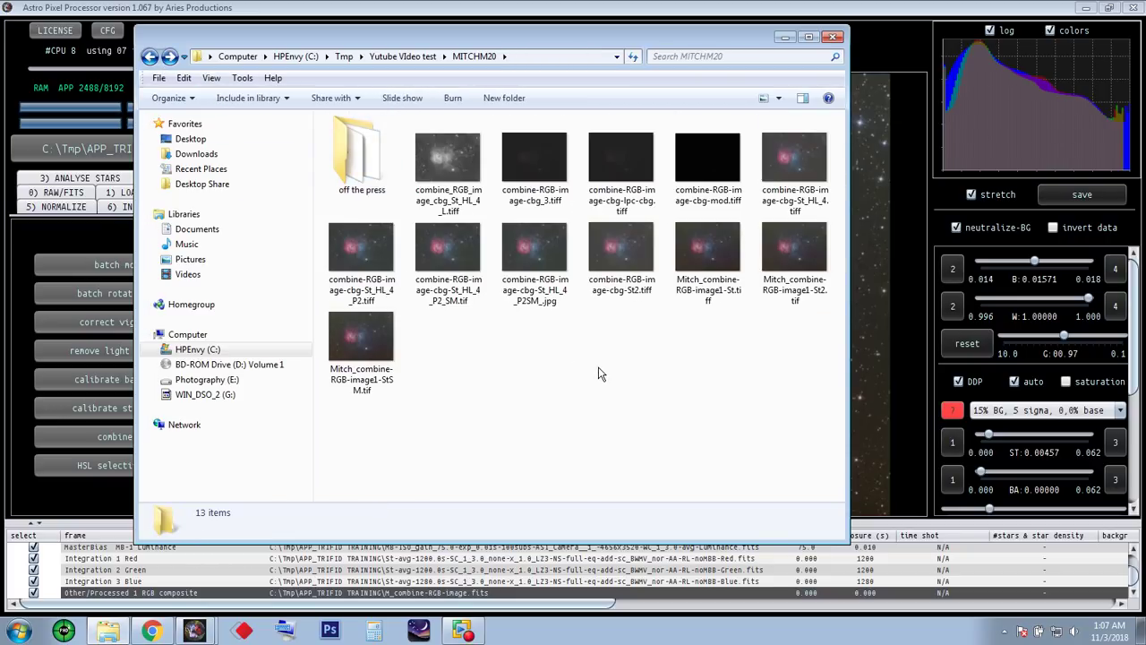
# - View combine-RGB-image-cbg-St_HL_4.tiff enlarged in IrfanView and compare it with its P2, P2_SM and P2SM versions
pyautogui.doubleClick(796, 161)
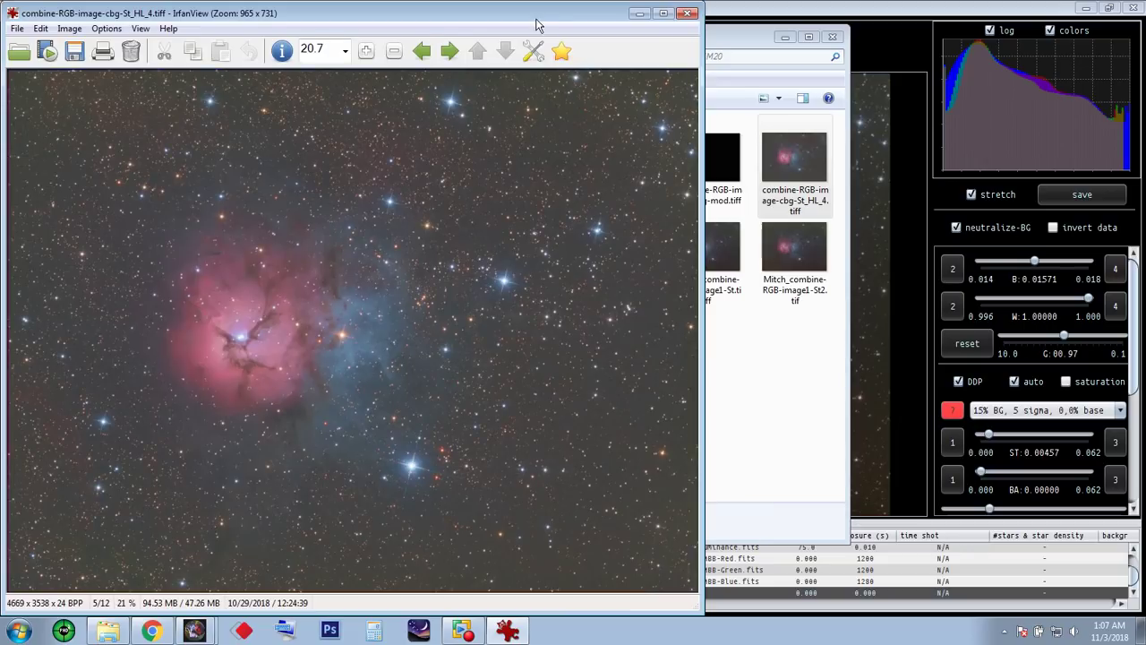
pyautogui.doubleClick(537, 19)
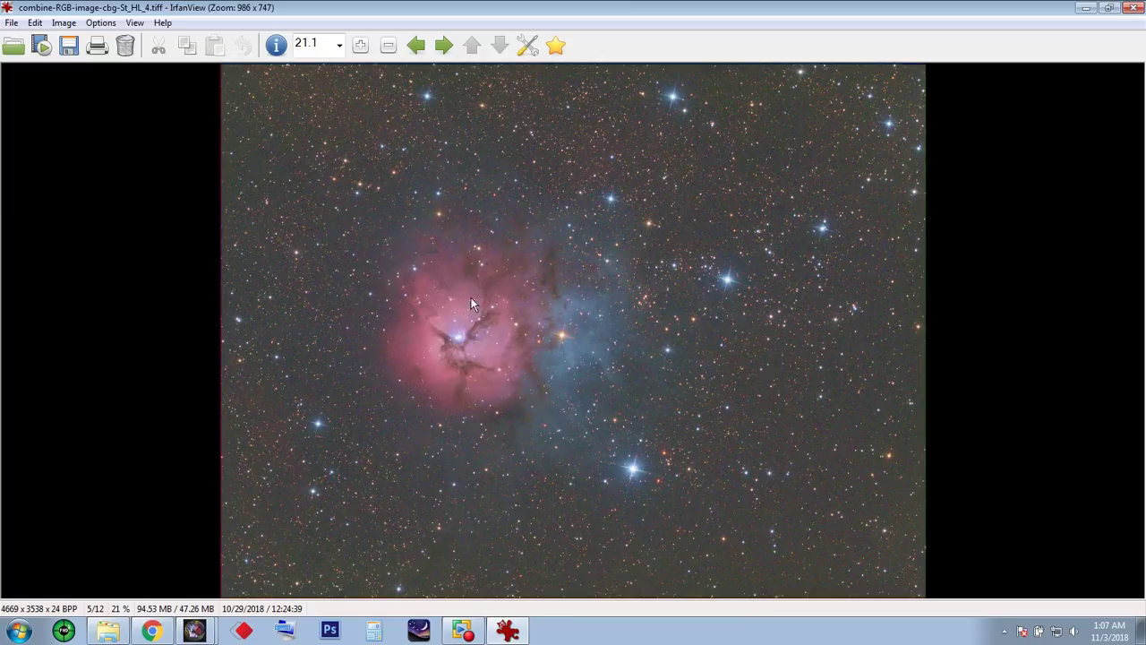
pyautogui.click(444, 45)
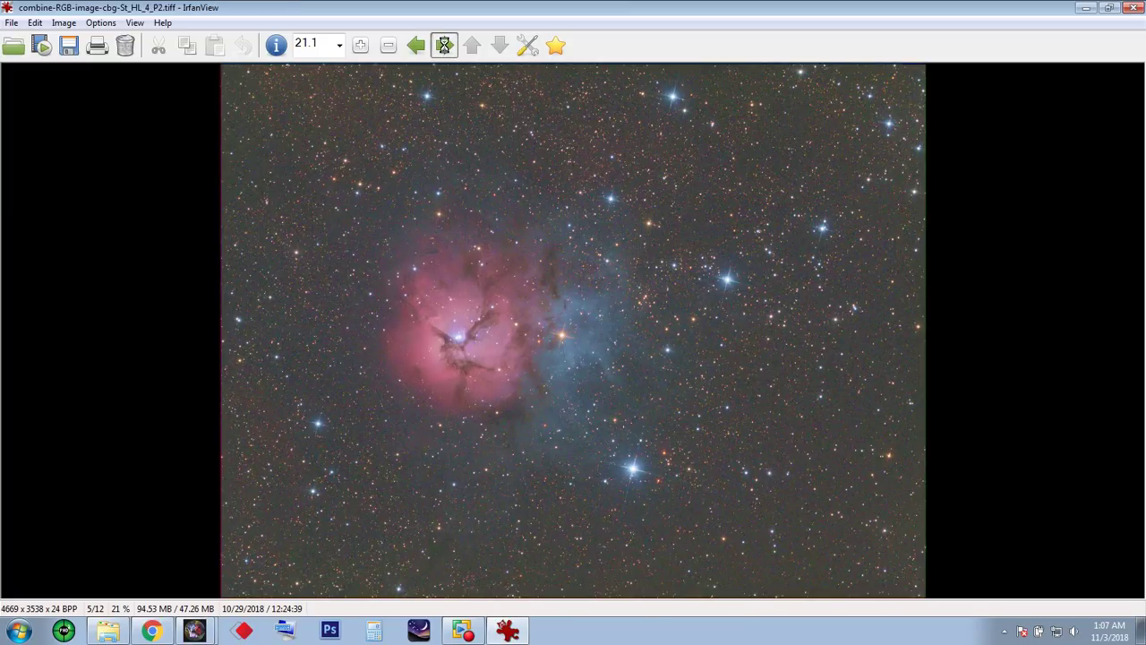
pyautogui.click(443, 45)
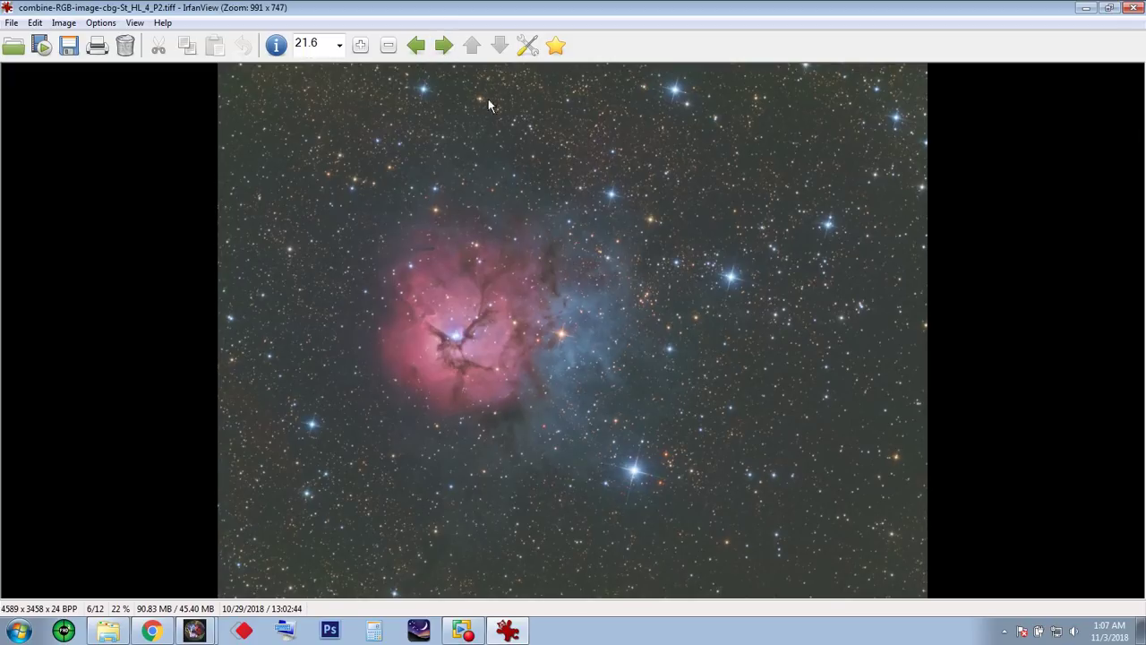
pyautogui.click(446, 48)
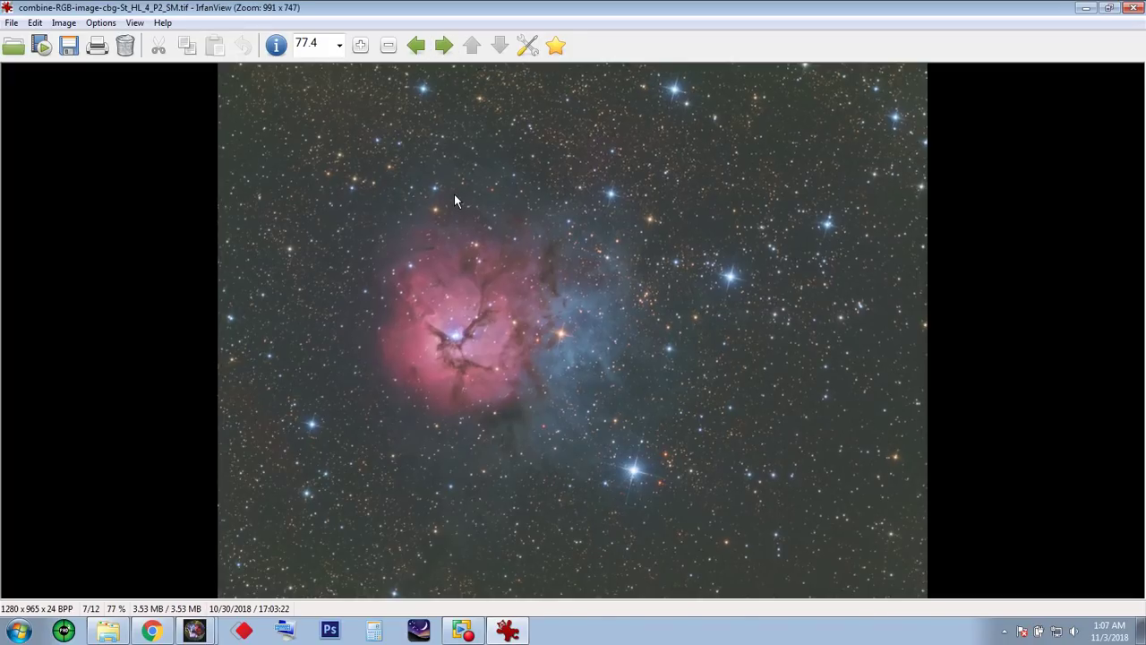
pyautogui.click(446, 46)
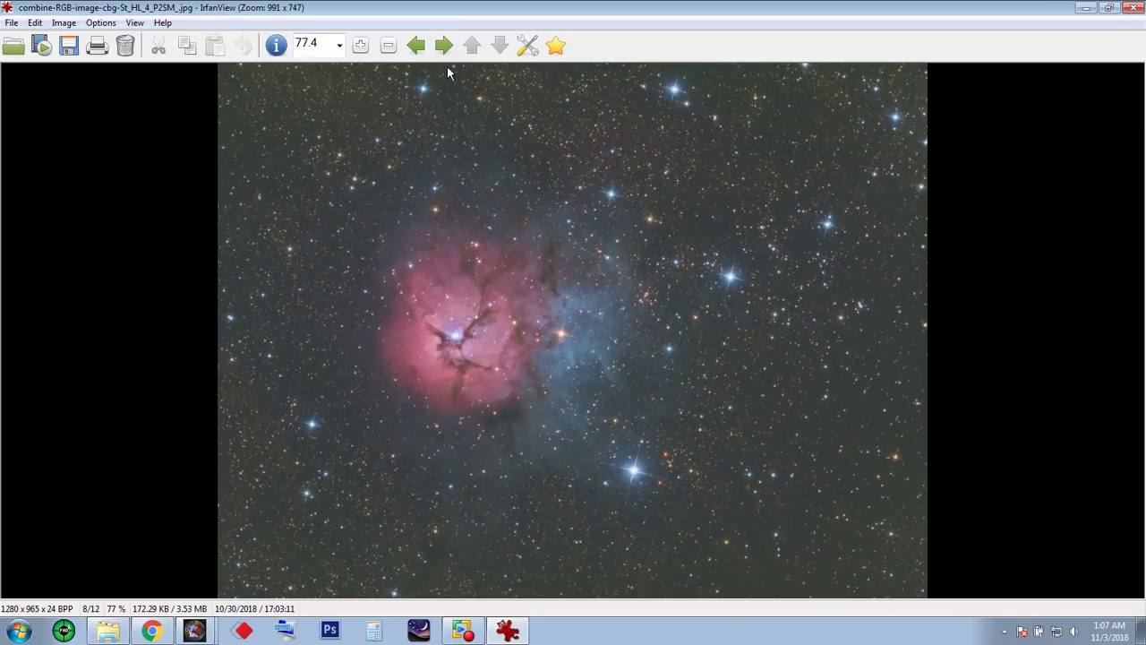
# - View combine-RGB-image-cbg-St2.tiff and the remaining combine-RGB-image1 St, St2 and StSM versions, and close the viewer
pyautogui.click(444, 46)
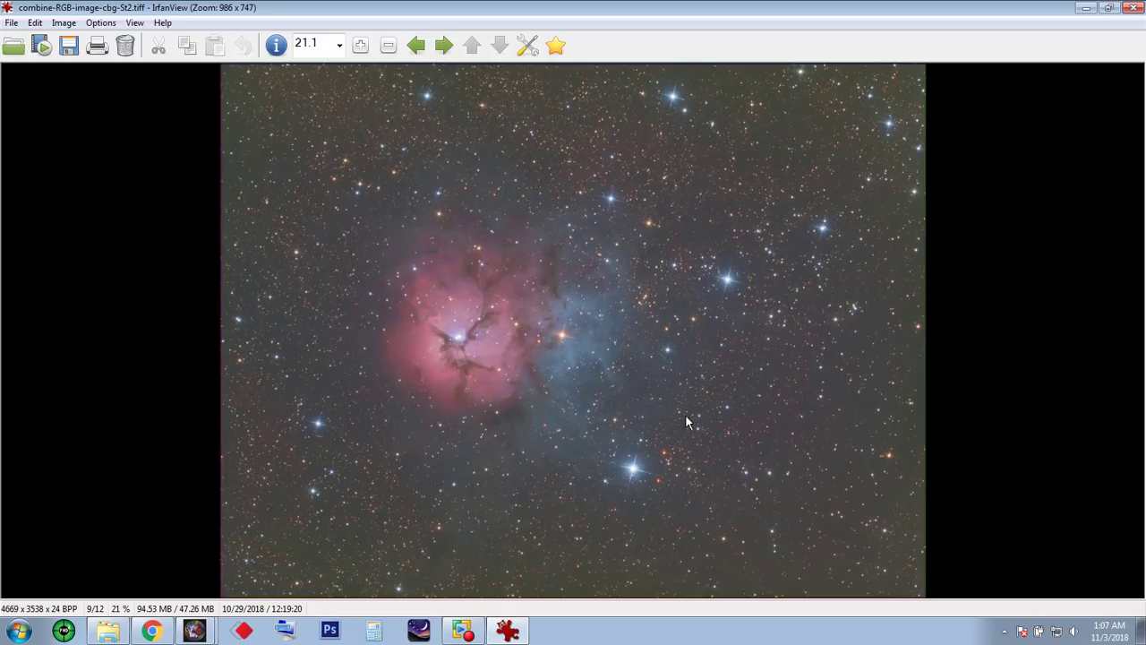
pyautogui.click(448, 48)
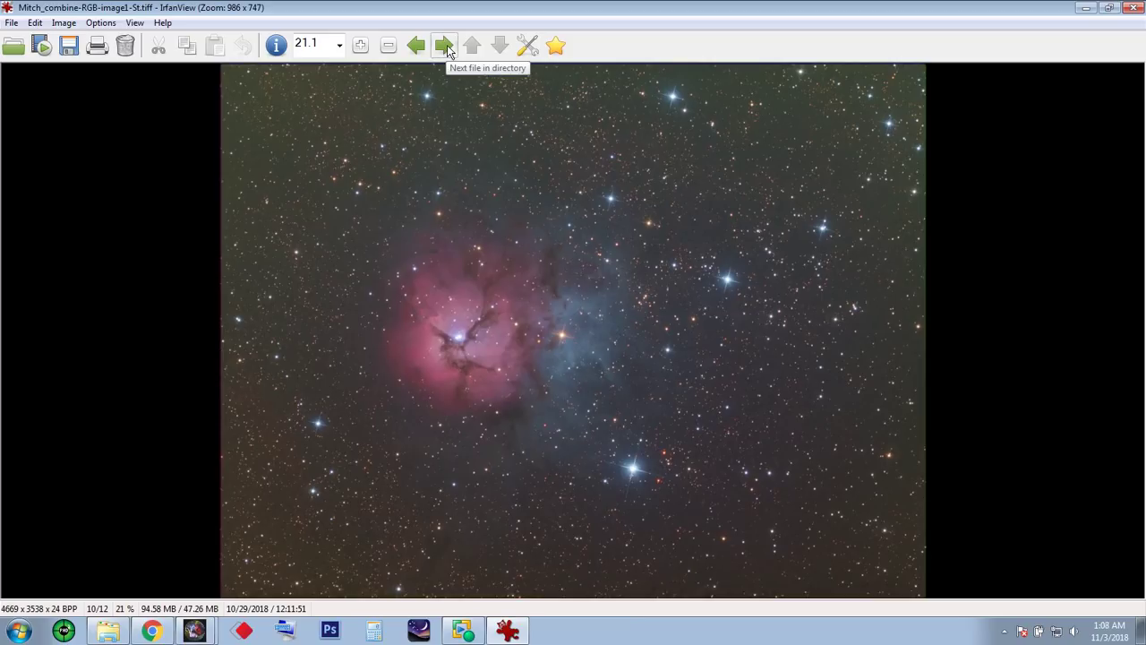
pyautogui.click(448, 51)
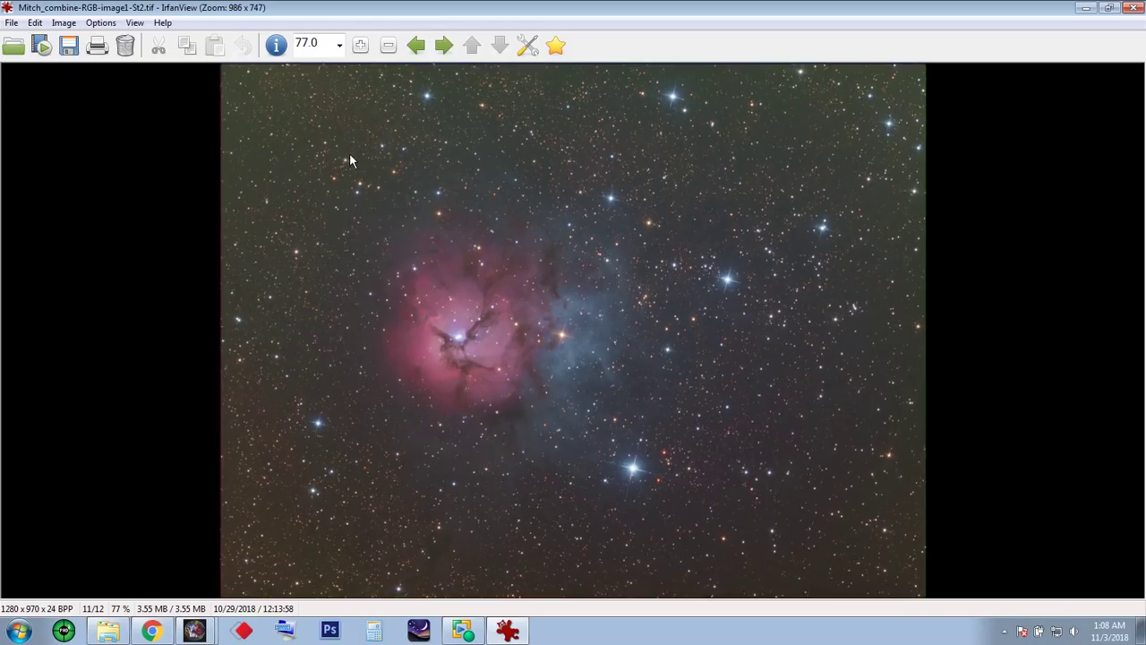
pyautogui.click(446, 46)
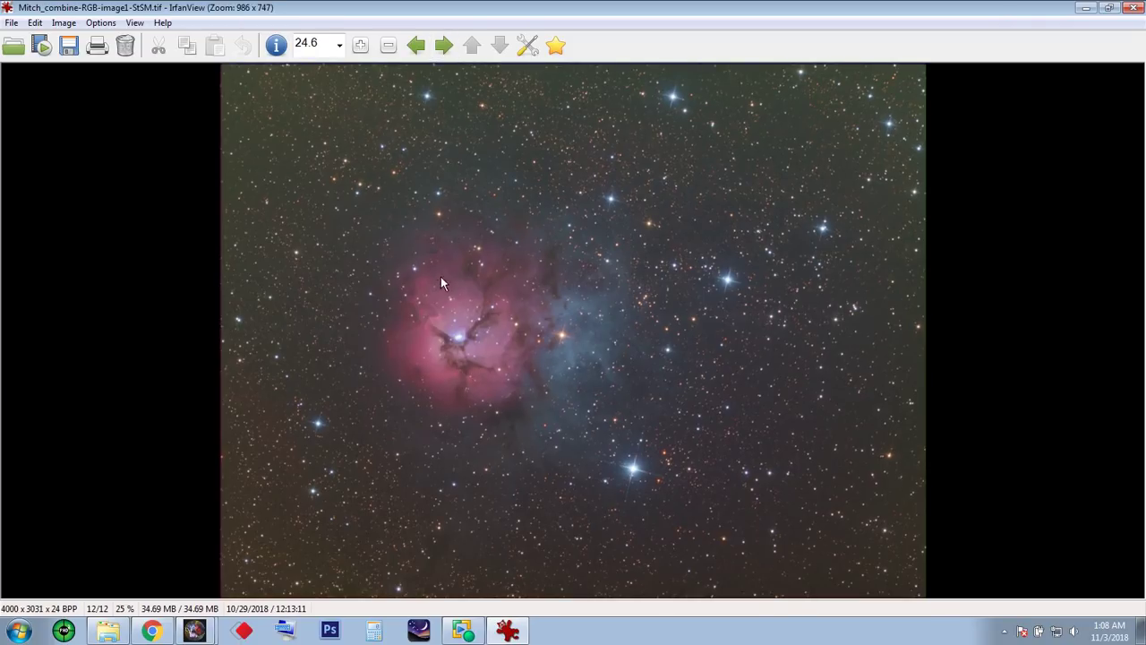
pyautogui.click(1133, 7)
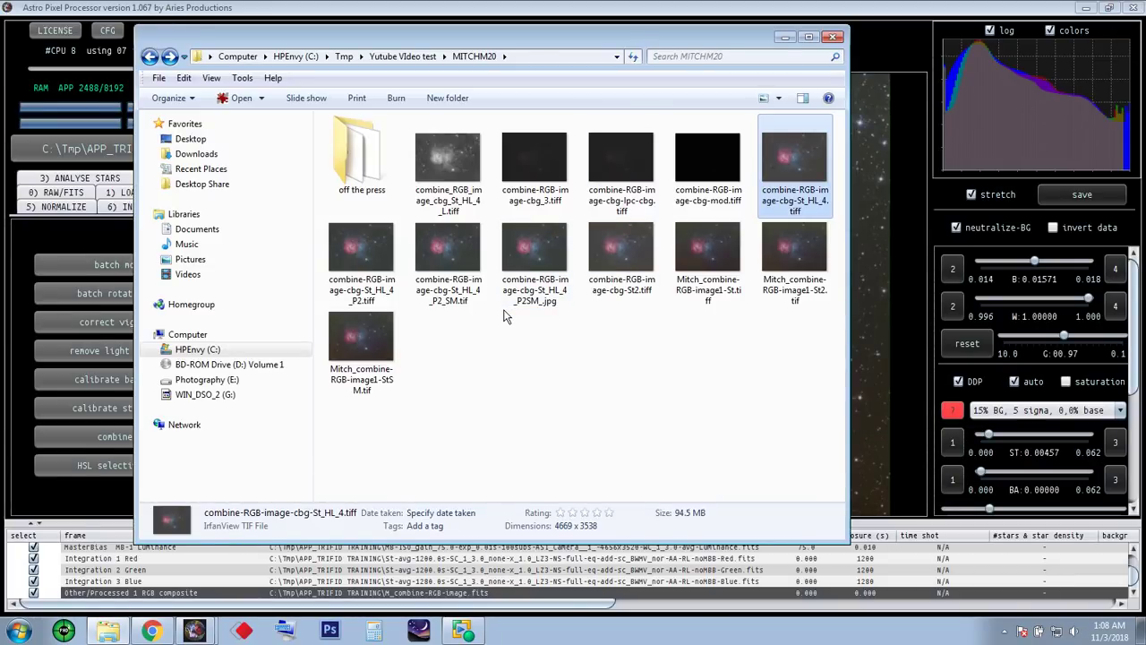
# - Open VideoTutorialResults in the TrifidNebula-ResultsDetails folder under Yutube VIdeo test and view its finished M20 JPG enlarged
pyautogui.click(150, 56)
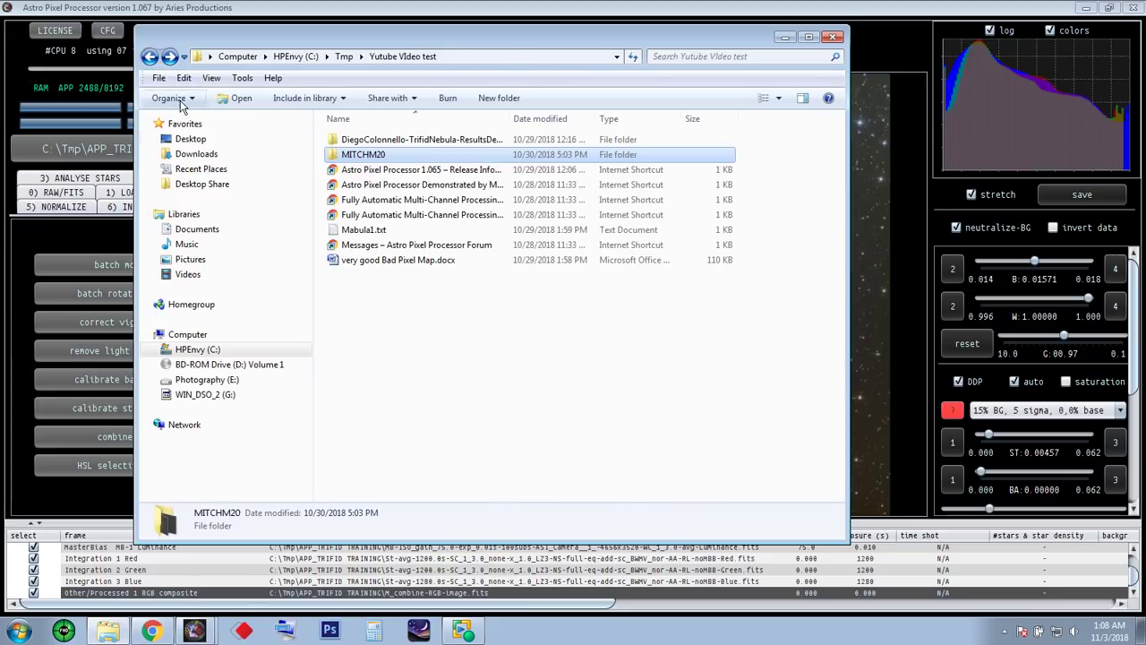
pyautogui.click(430, 320)
pyautogui.doubleClick(435, 144)
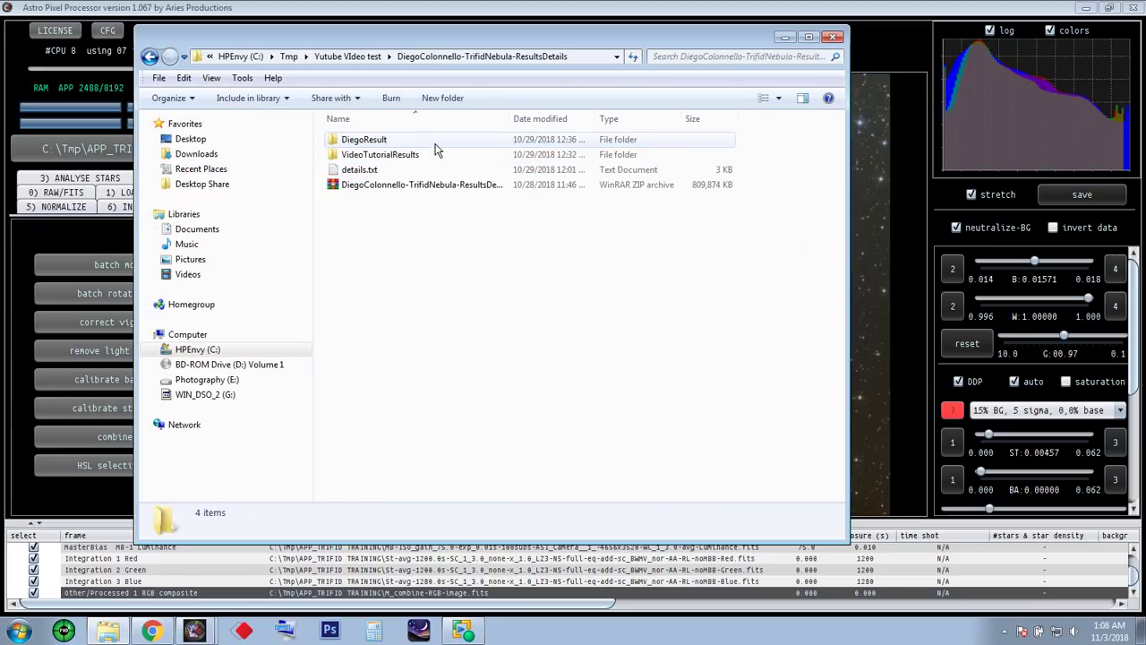
pyautogui.doubleClick(392, 158)
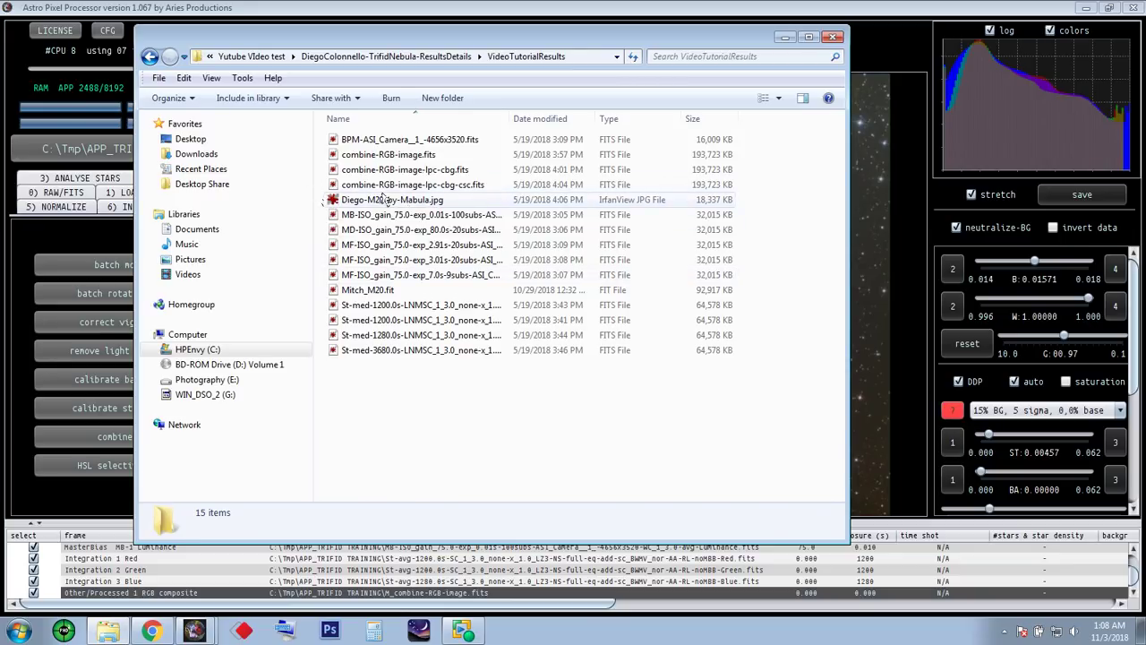
pyautogui.doubleClick(385, 199)
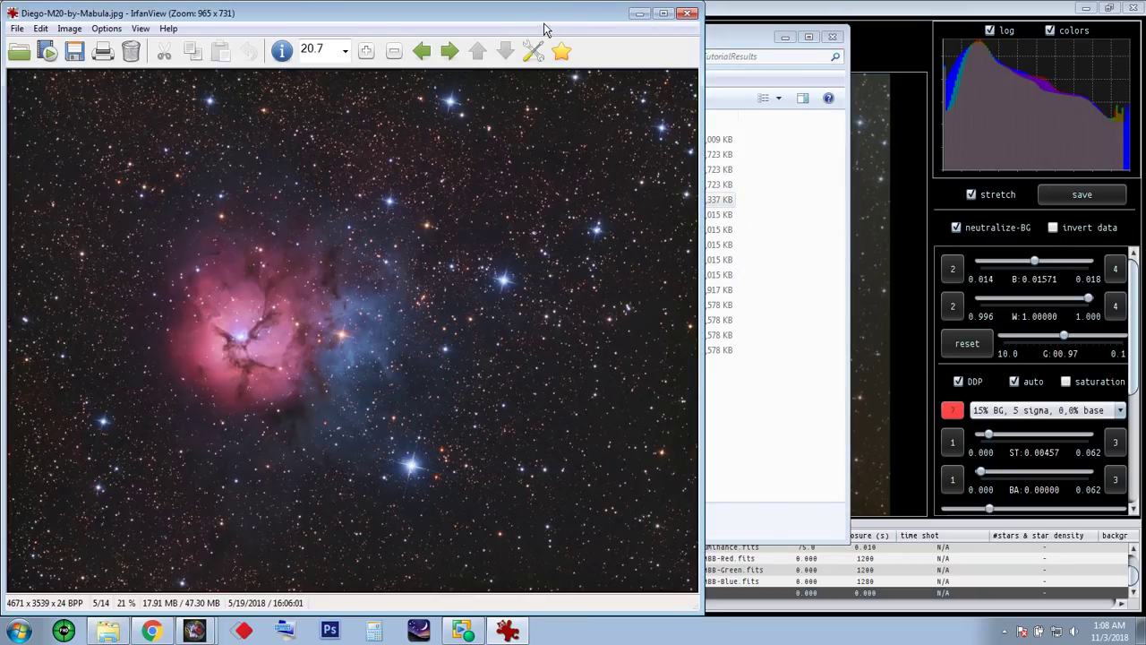
pyautogui.click(664, 14)
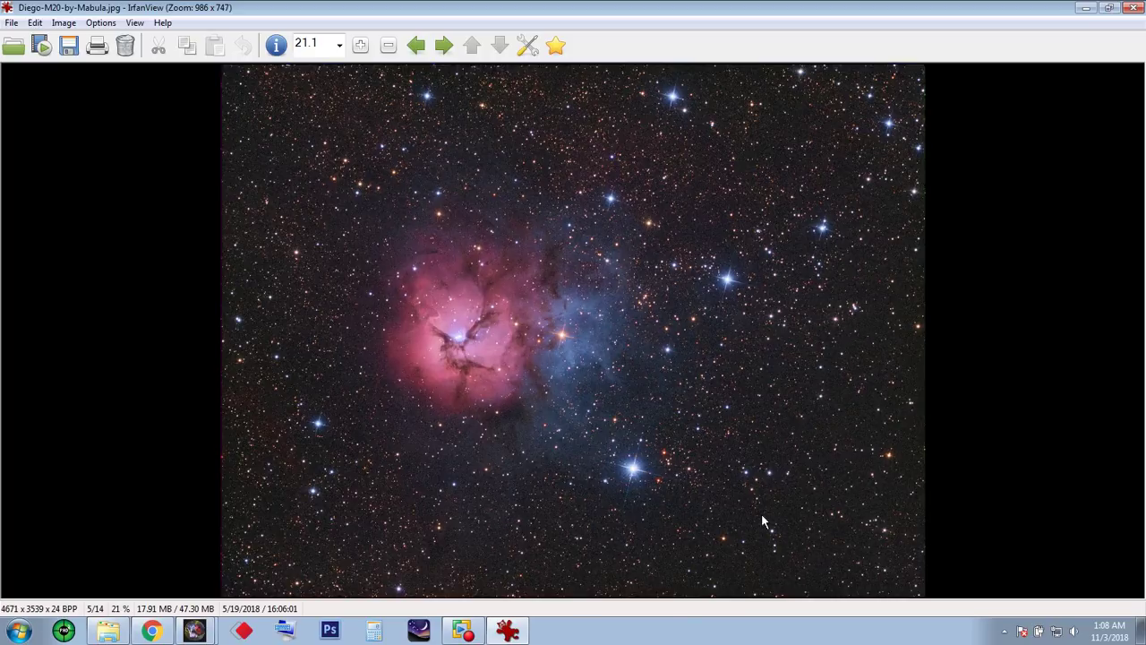
# - Examine the nebula and surrounding stars in the M20 JPG at 41.1% zoom, and close the image and the folder window
pyautogui.press('+')
pyautogui.press('+')
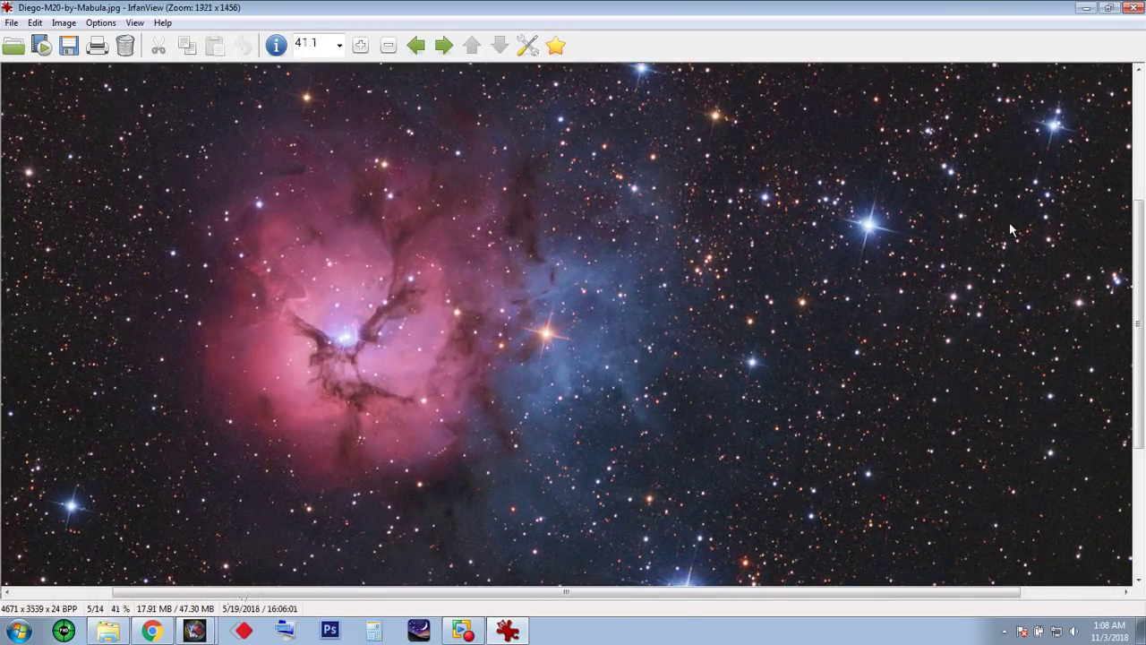
pyautogui.moveTo(1139, 247); pyautogui.dragTo(1138, 265)
pyautogui.moveTo(643, 591); pyautogui.dragTo(496, 593)
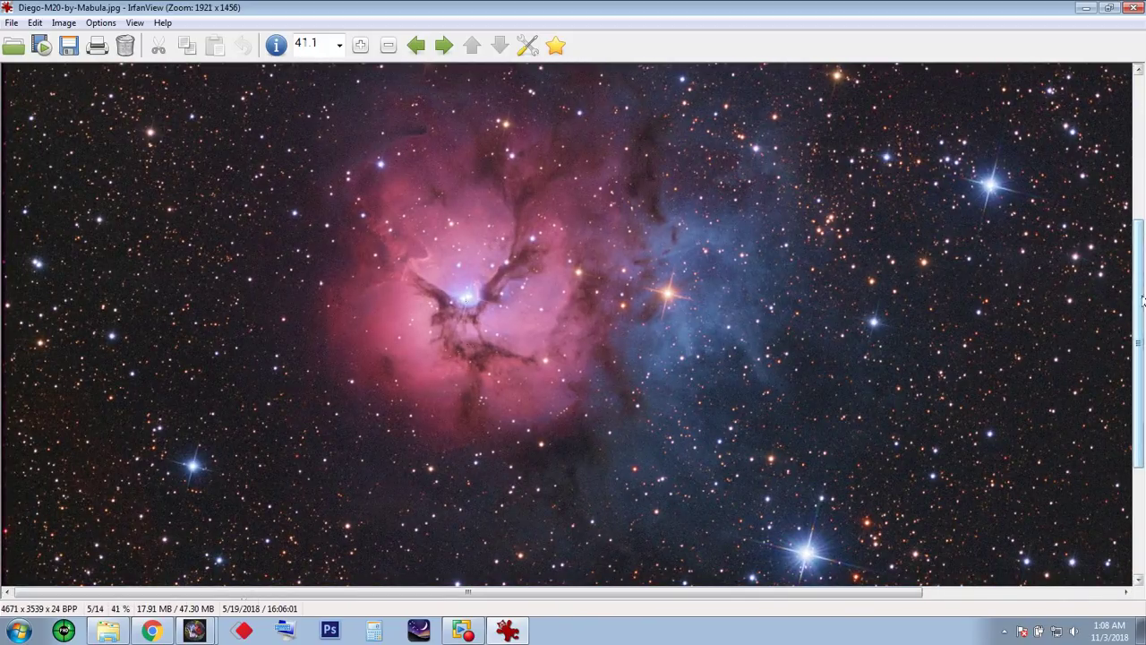
pyautogui.scroll(3, 1042, 262)
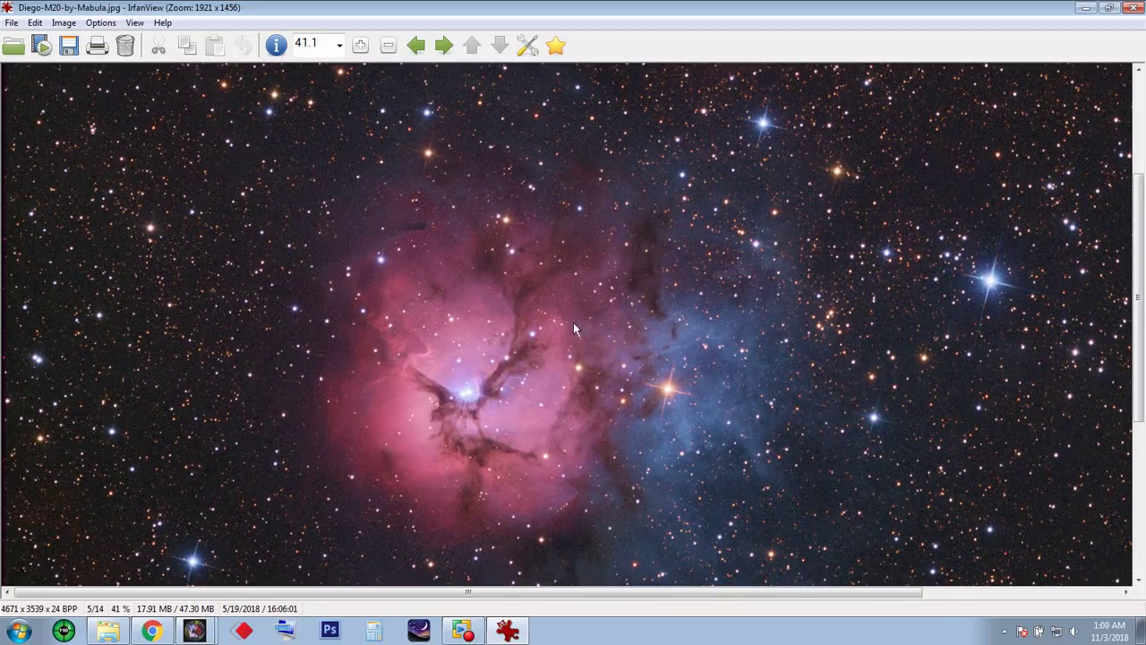
pyautogui.scroll(-4, 429, 106)
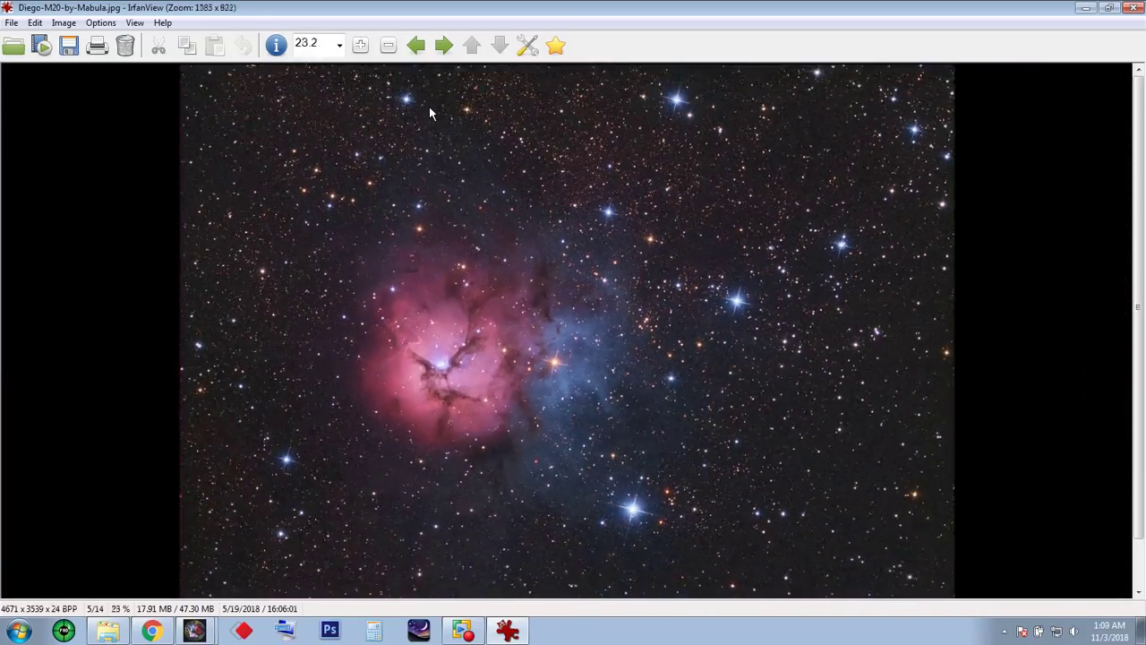
pyautogui.click(1134, 8)
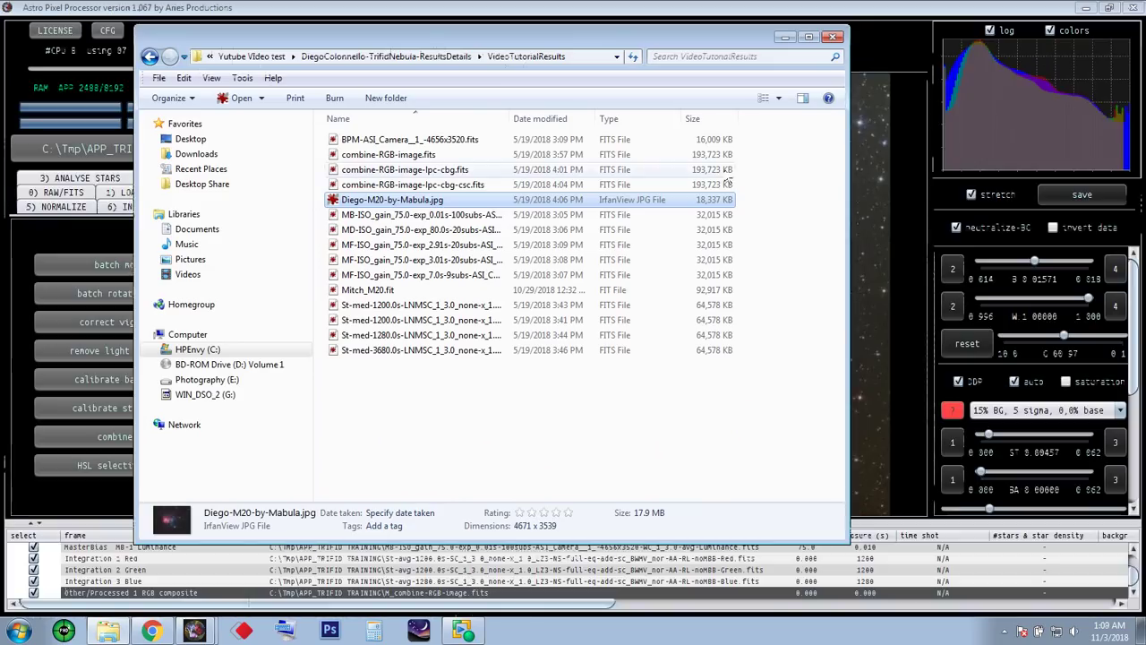
pyautogui.click(833, 36)
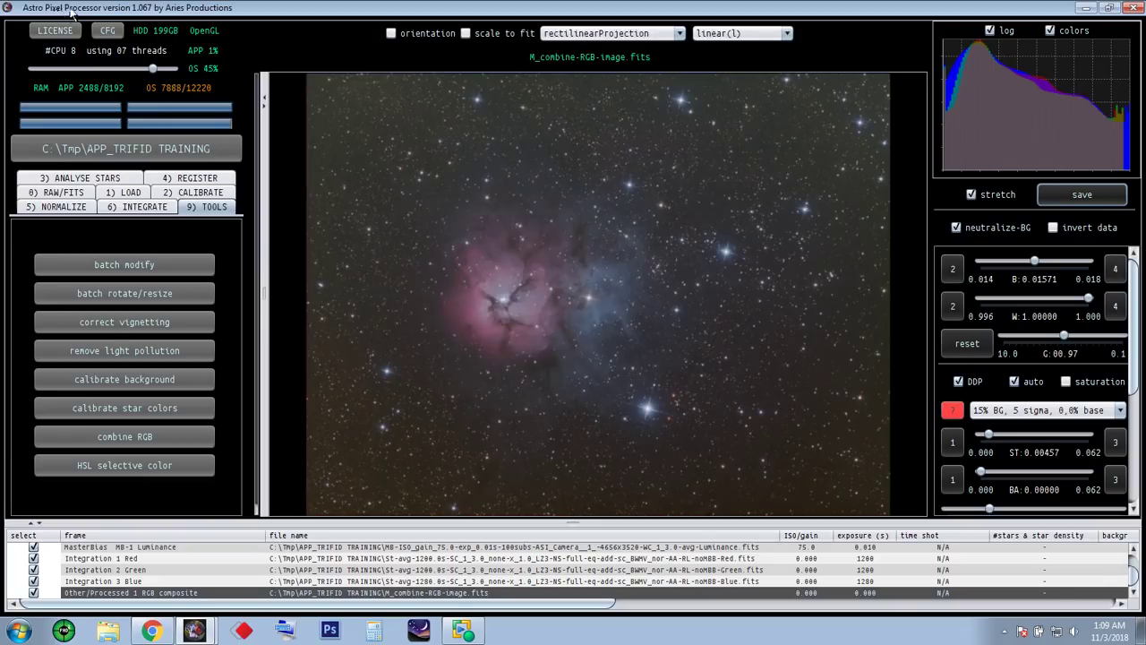
# - Switch to the Astro Pixel Processor video tutorials page in Chrome and open Part 1: introduction of the mosaic tutorial
pyautogui.click(152, 630)
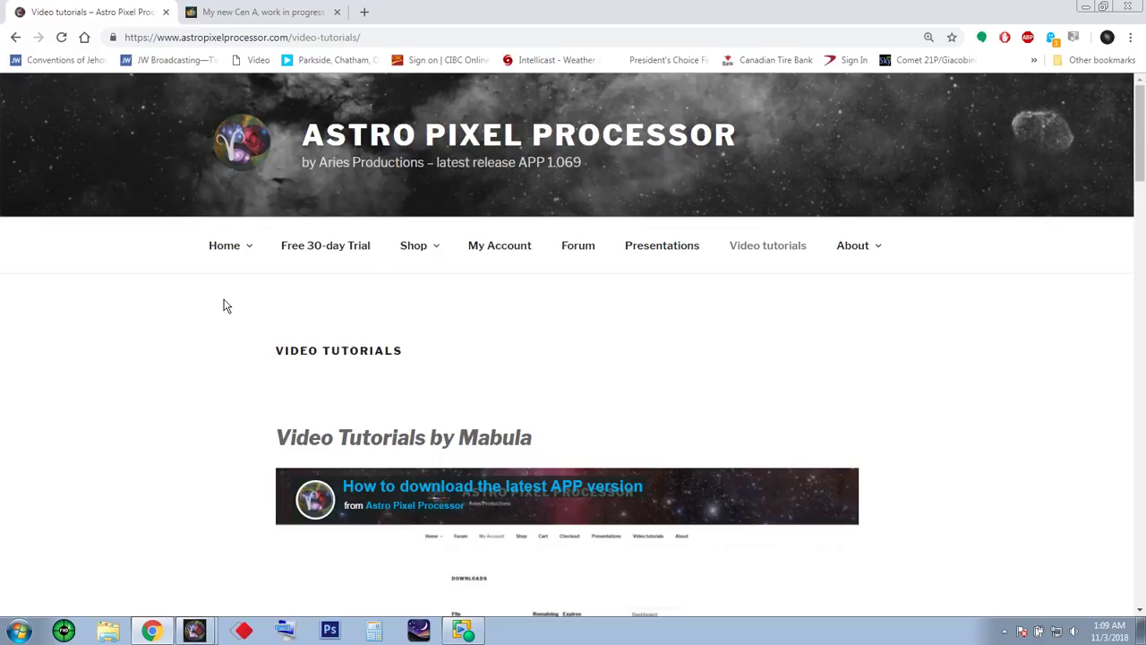
pyautogui.scroll(-3, 201, 309)
pyautogui.scroll(-3, 202, 311)
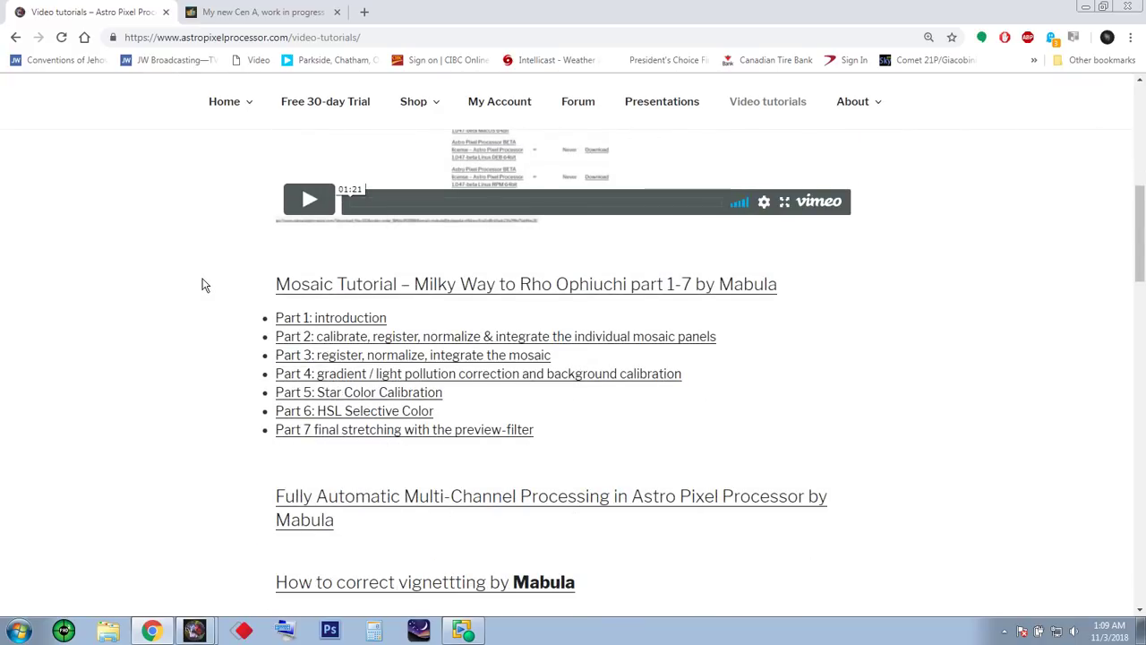
pyautogui.scroll(-2, 203, 283)
pyautogui.click(346, 179)
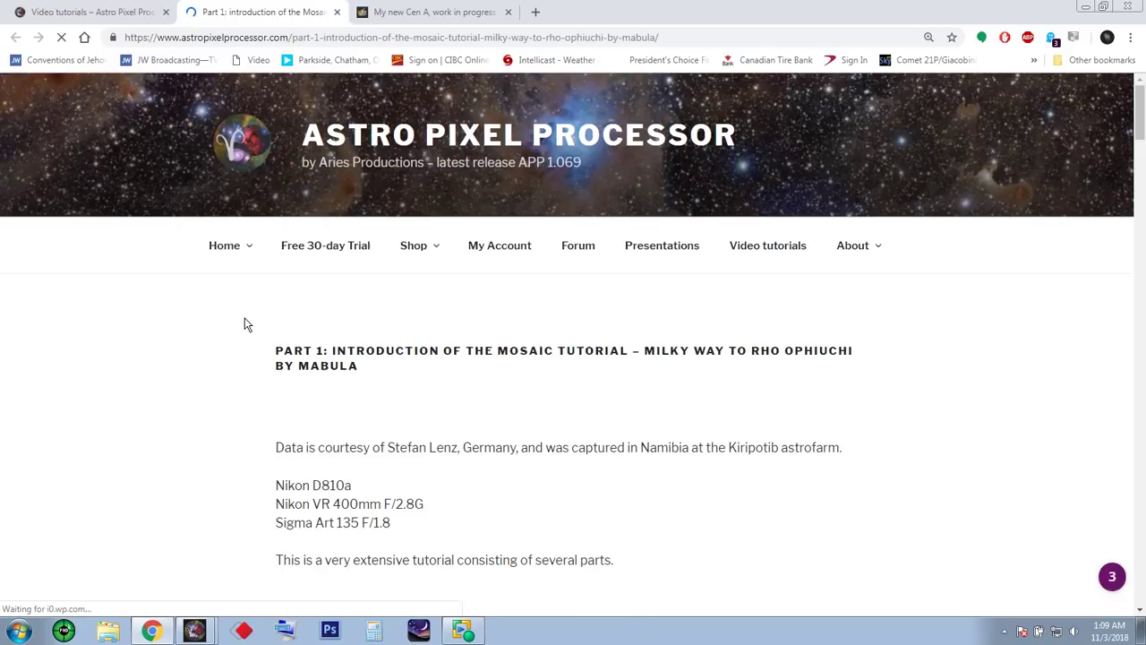
# - Read down the Part 1 mosaic tutorial page through the seven-part outline to the mosaic composition overview
pyautogui.scroll(-4, 219, 327)
pyautogui.scroll(-1, 215, 329)
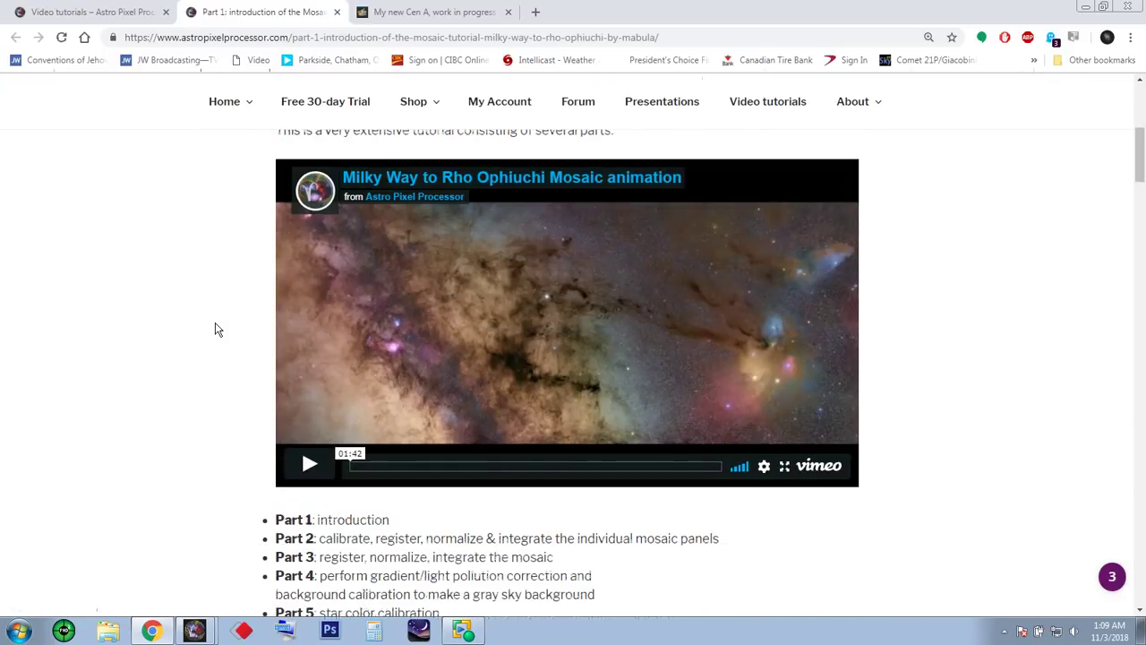
pyautogui.scroll(-1, 217, 329)
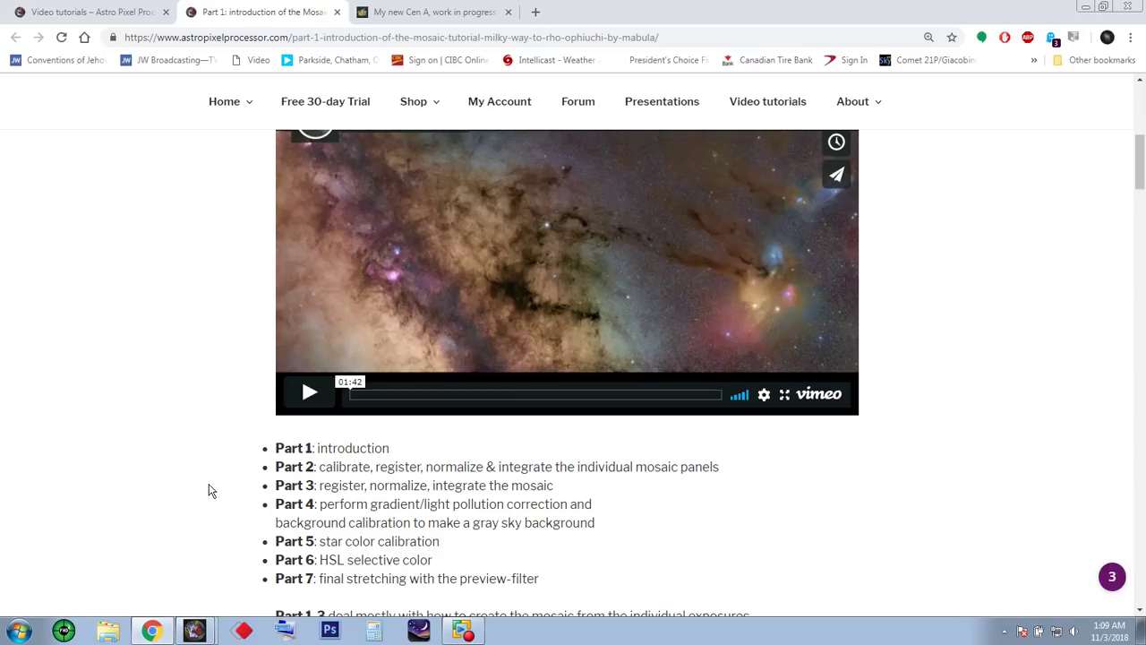
pyautogui.scroll(-5, 212, 485)
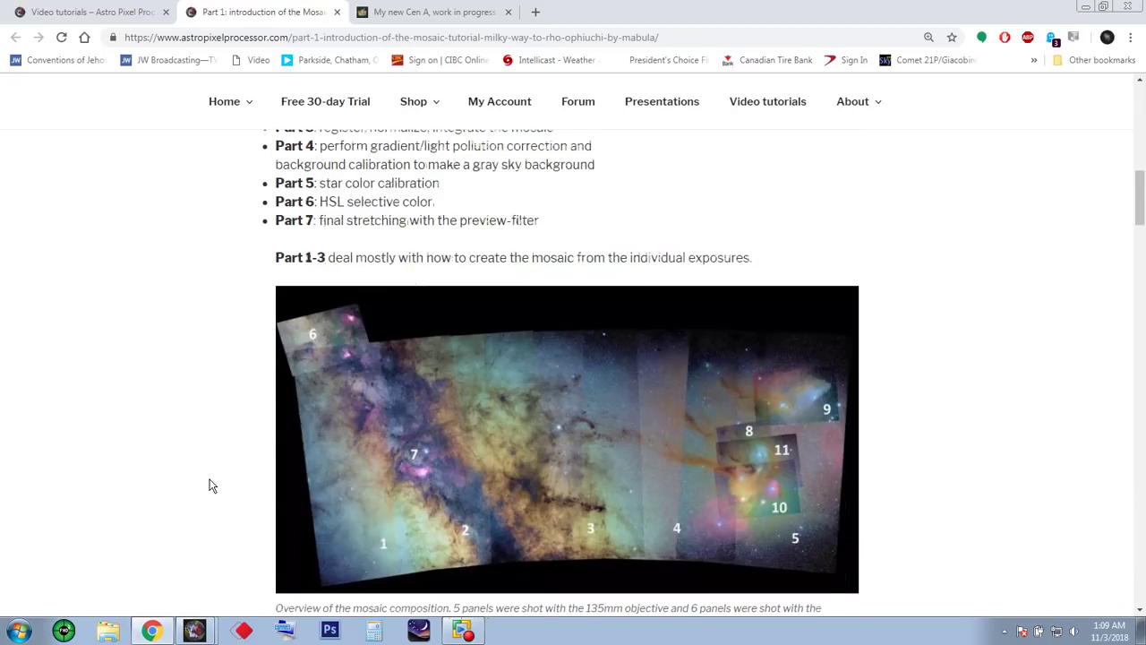
# - Compare the numbered mosaic composition with the five processing stages shown under Part 4-7 of the mosaic tutorial
pyautogui.scroll(-3, 211, 486)
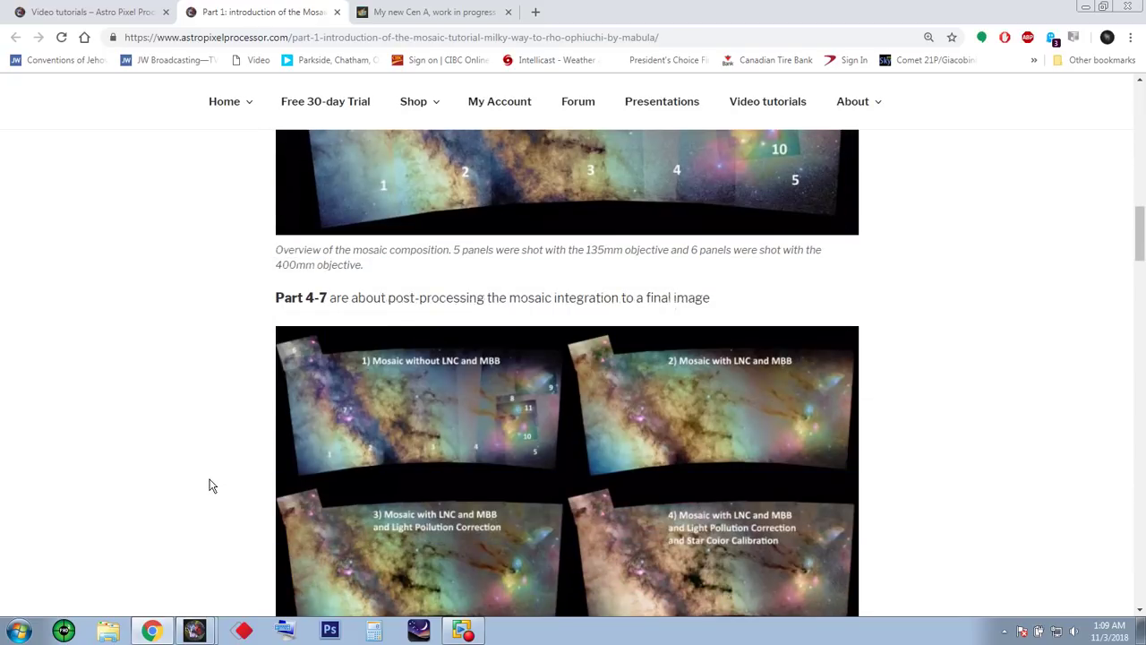
pyautogui.scroll(2, 211, 485)
pyautogui.scroll(1, 212, 486)
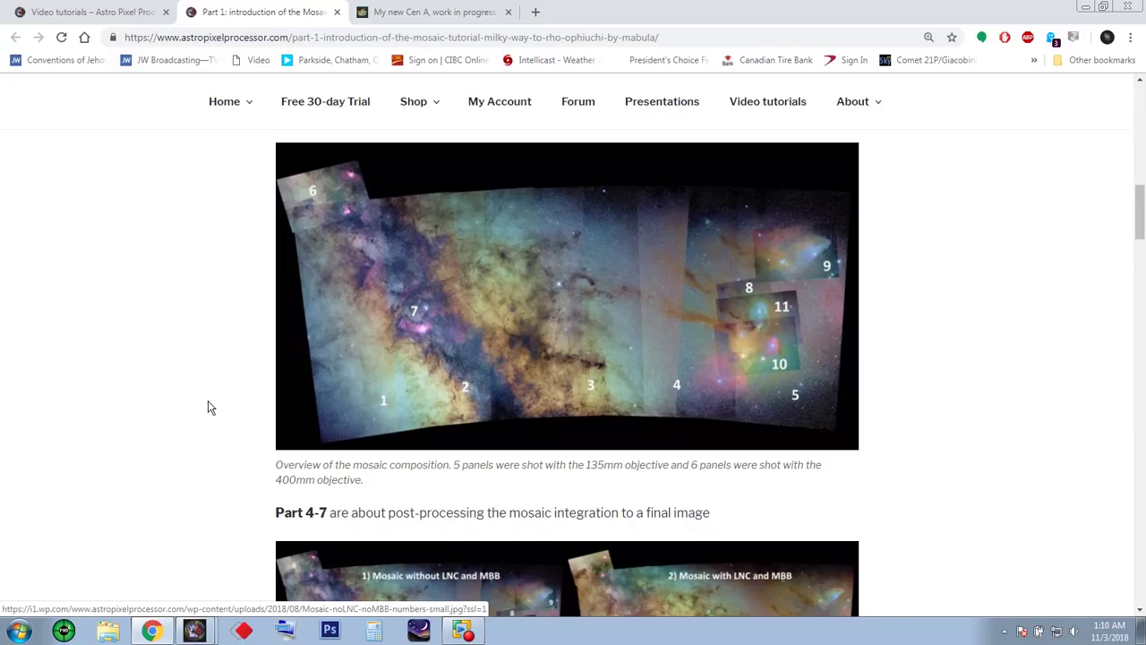
pyautogui.scroll(-2, 210, 403)
pyautogui.scroll(-2, 213, 410)
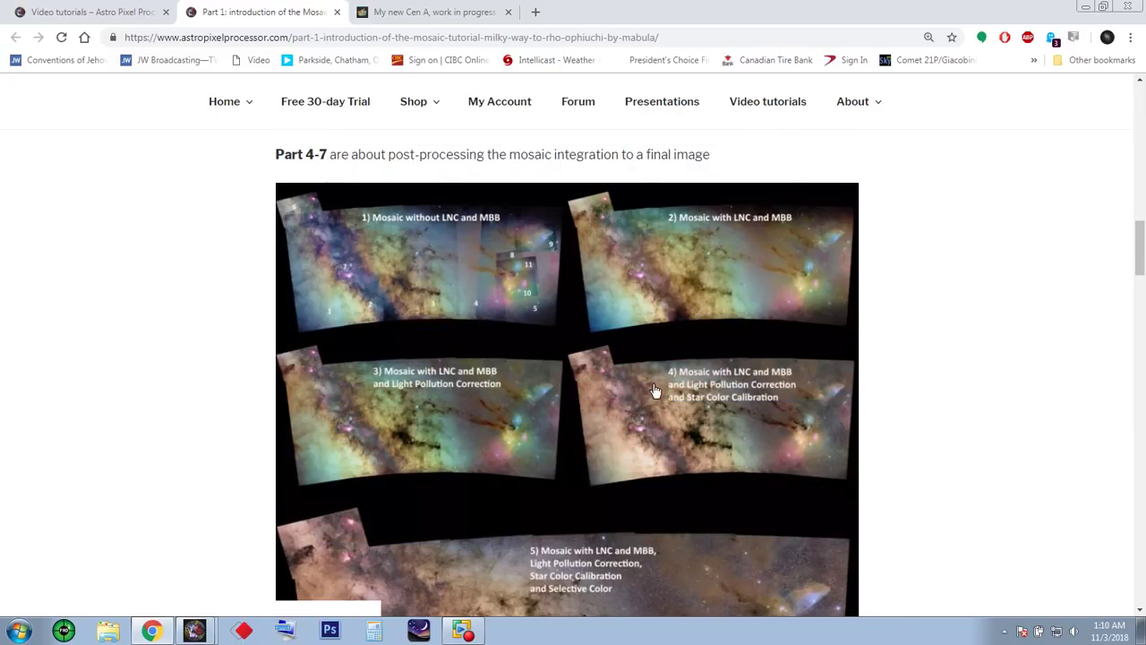
pyautogui.scroll(-2, 641, 390)
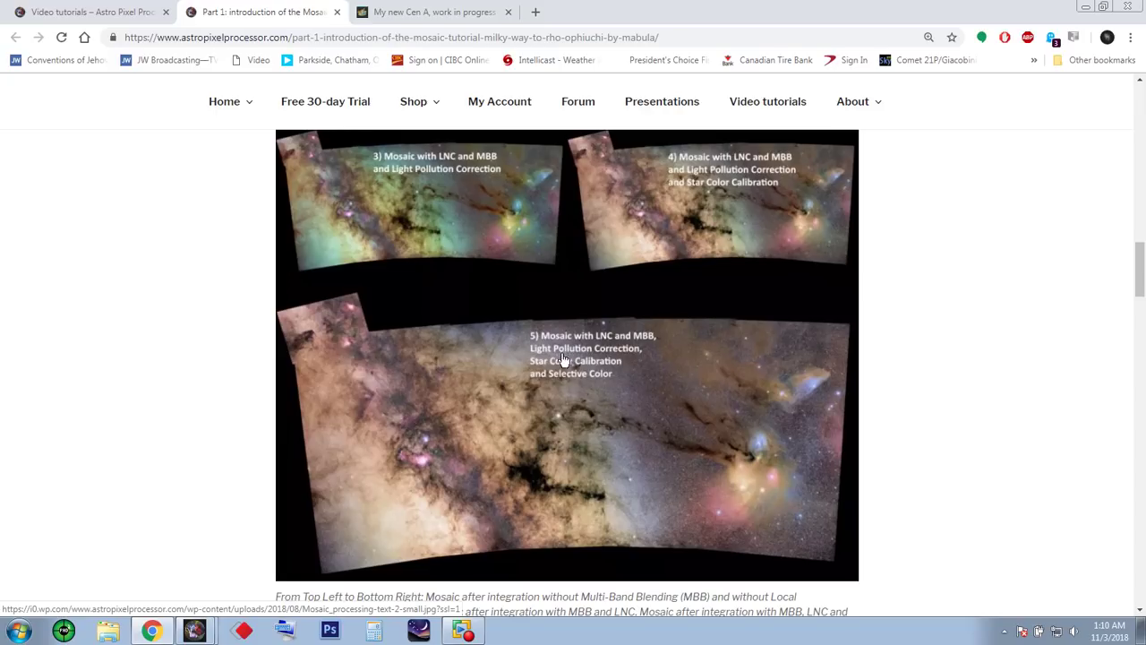
pyautogui.scroll(-1, 179, 412)
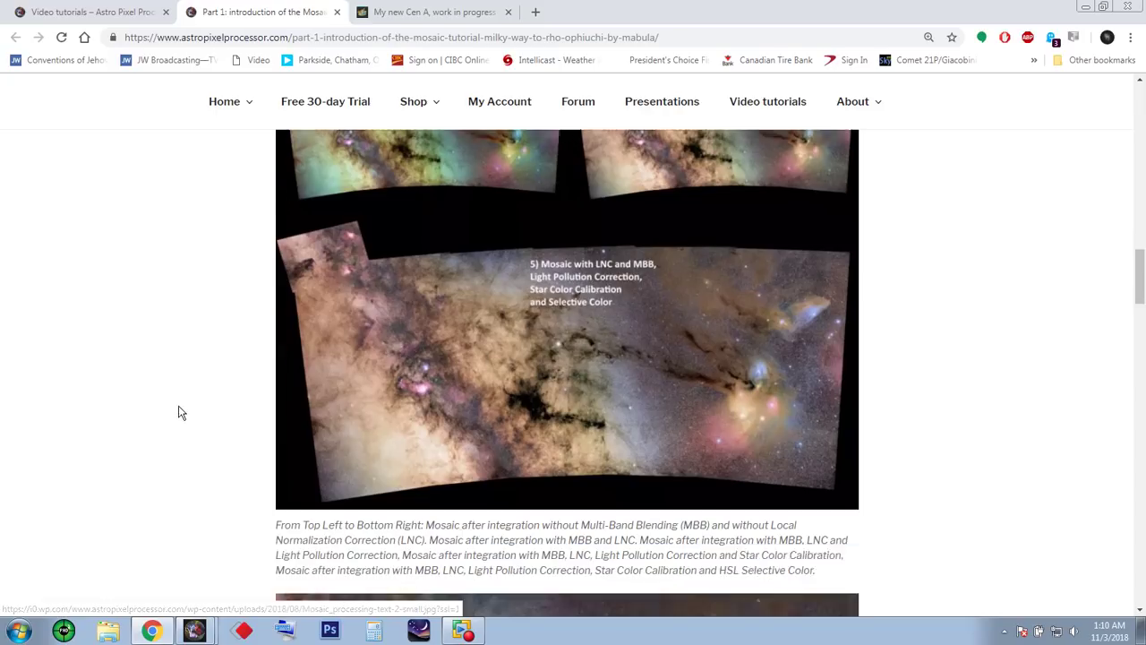
# - View the final Milky Way to Rho Ophiuchi mosaic at a larger size in its own page, and close that page
pyautogui.scroll(-6, 179, 412)
pyautogui.scroll(1, 183, 405)
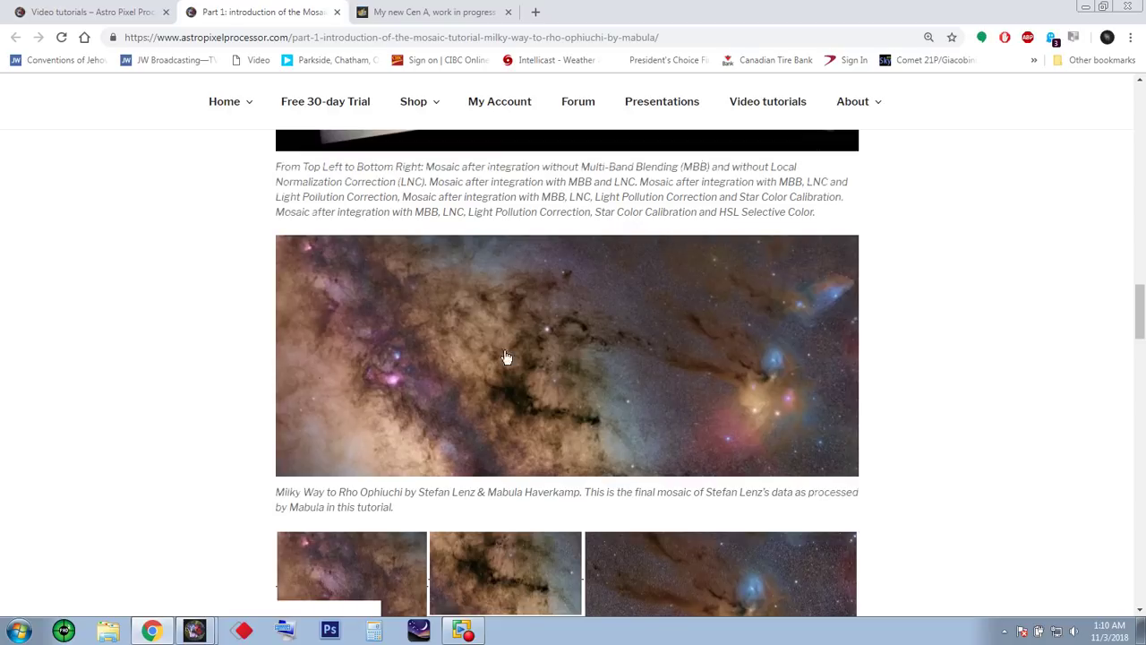
pyautogui.click(597, 375)
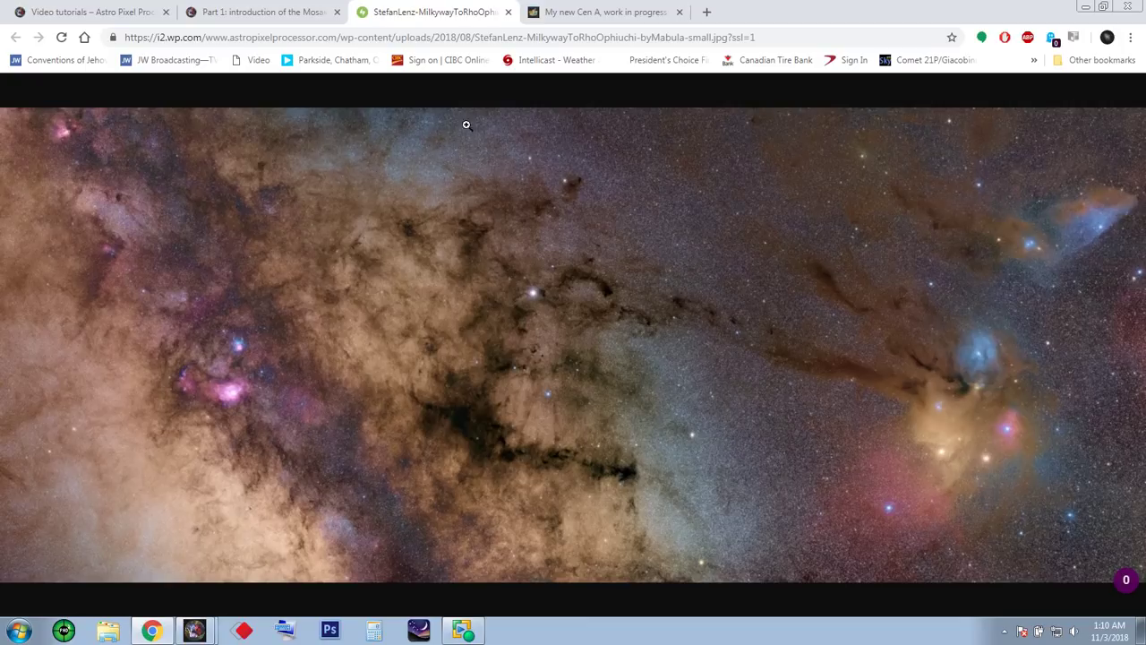
pyautogui.click(508, 12)
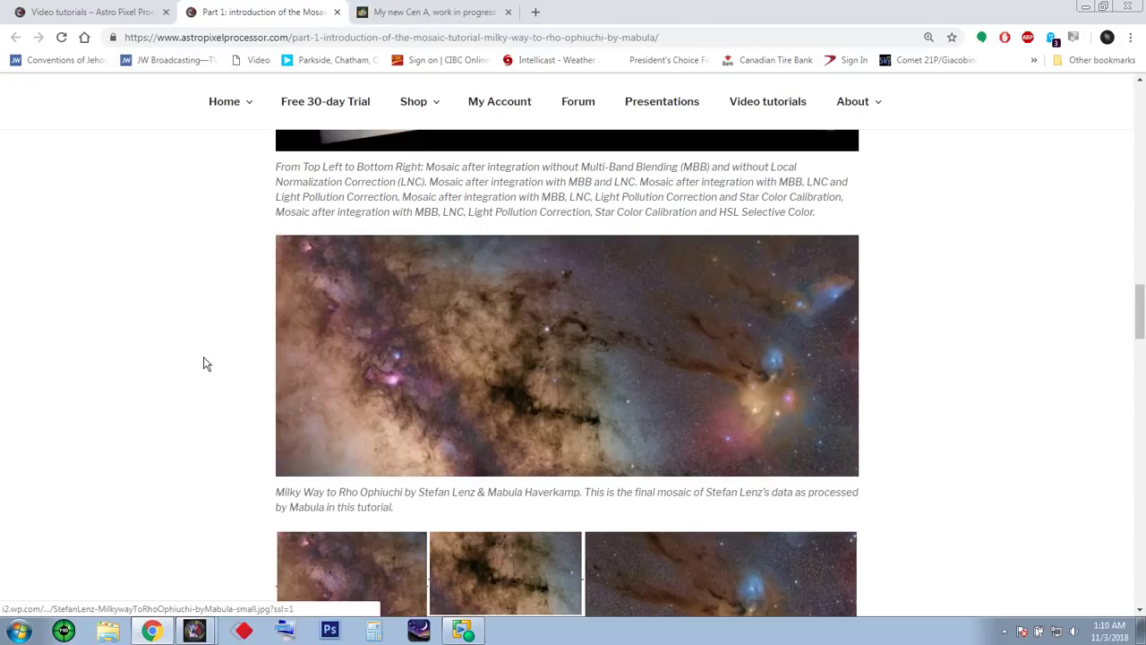
# - Look over the dataset description and 135mm panel exposures further down the tutorial, and return to the page heading
pyautogui.scroll(-7, 204, 361)
pyautogui.scroll(-4, 204, 361)
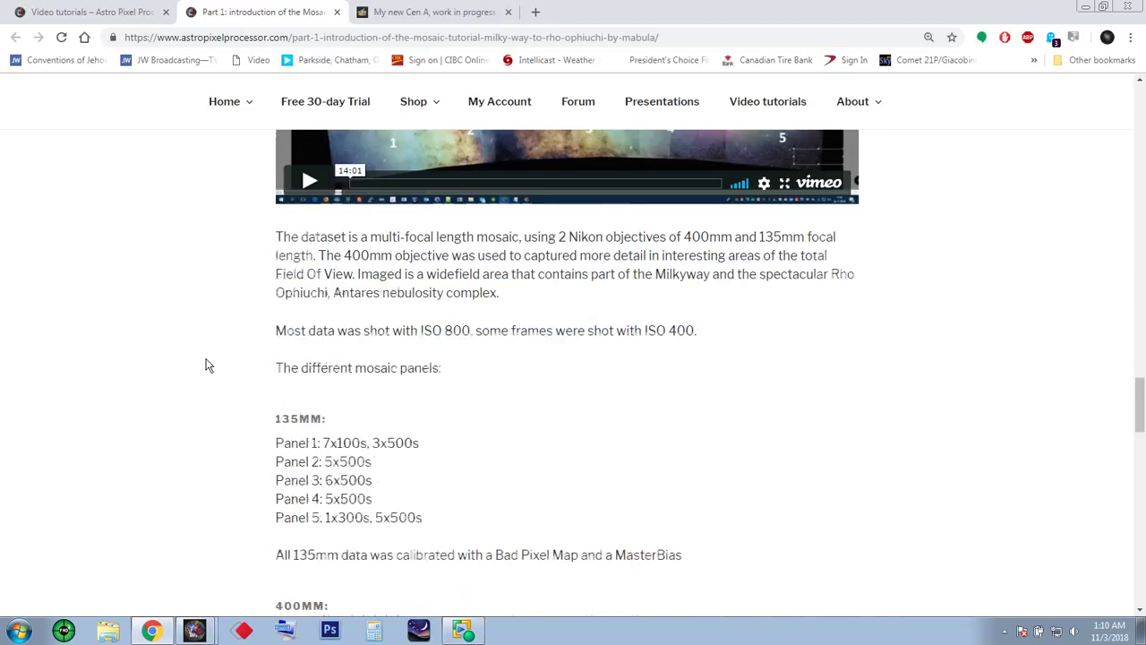
pyautogui.scroll(18, 205, 364)
pyautogui.scroll(15, 205, 364)
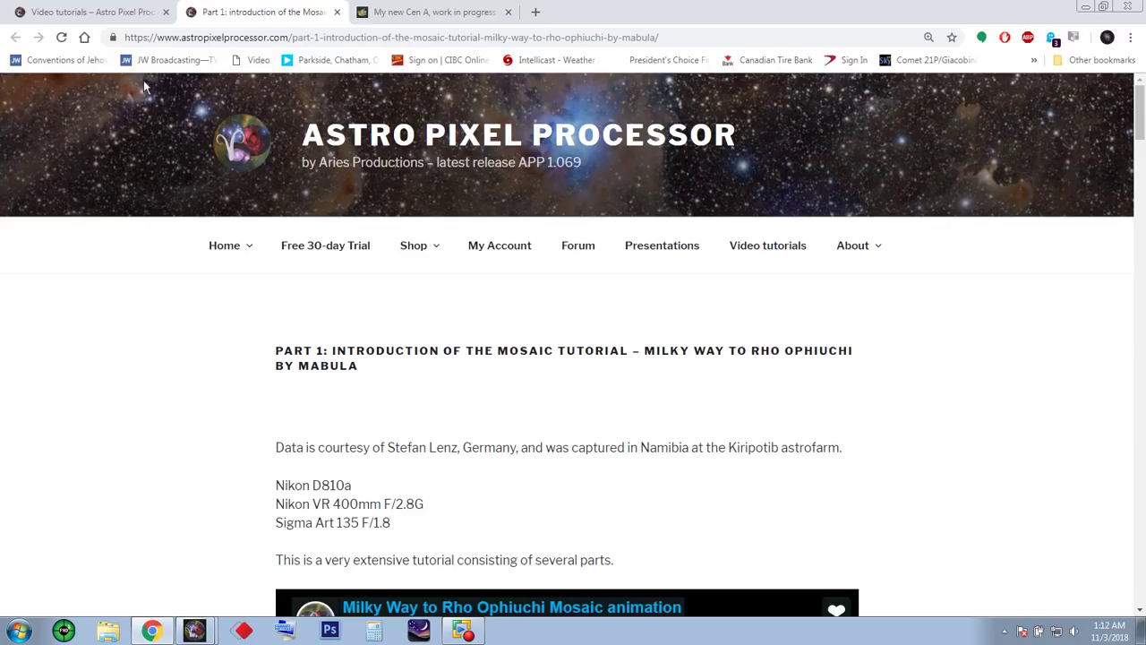
# - Return to the start of the Video tutorials page and highlight its full web address
pyautogui.click(117, 14)
pyautogui.scroll(8, 123, 380)
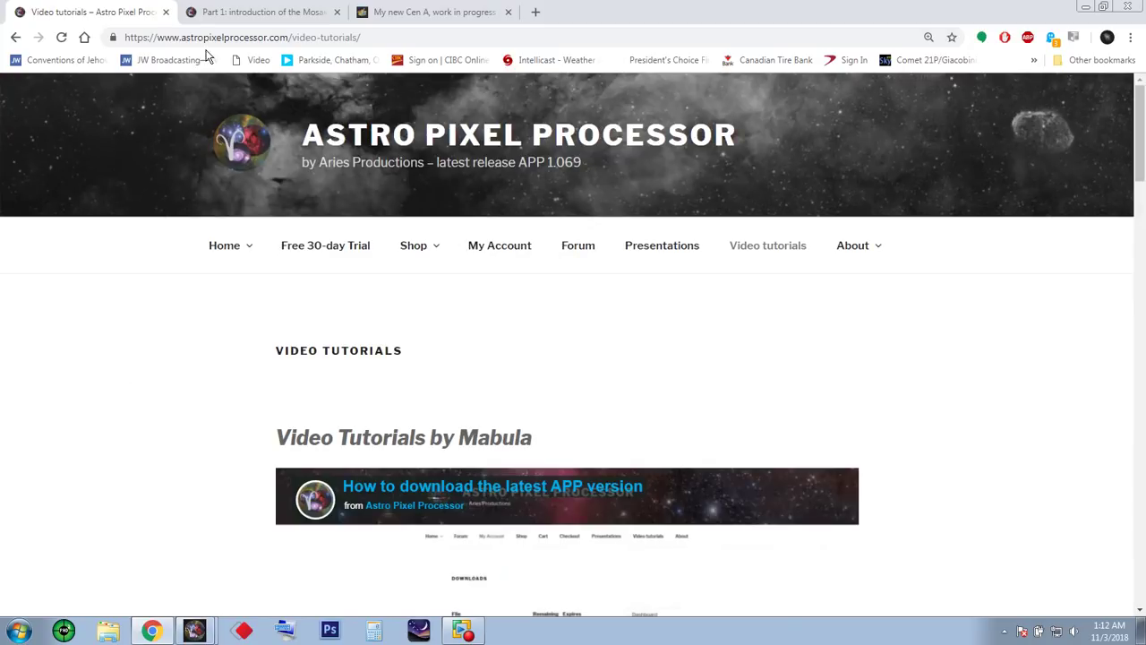
pyautogui.moveTo(369, 37); pyautogui.dragTo(109, 37)
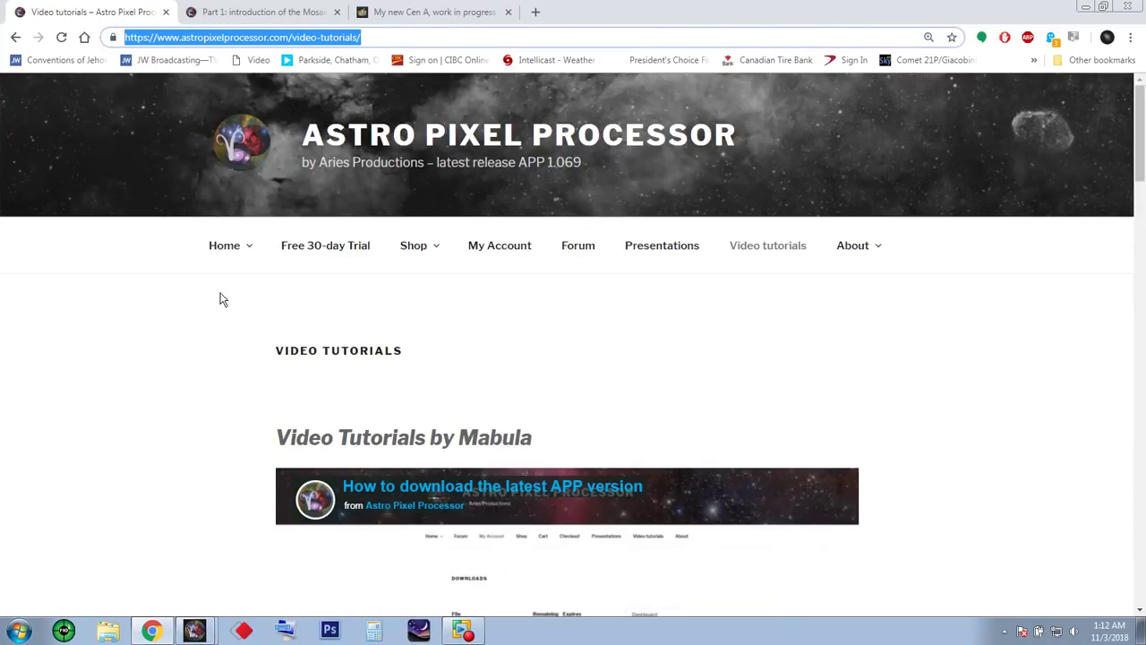
# - View the AstroBin page "My new Cen A, work in progress", and minimize the browser to return to Astro Pixel Processor
pyautogui.click(408, 18)
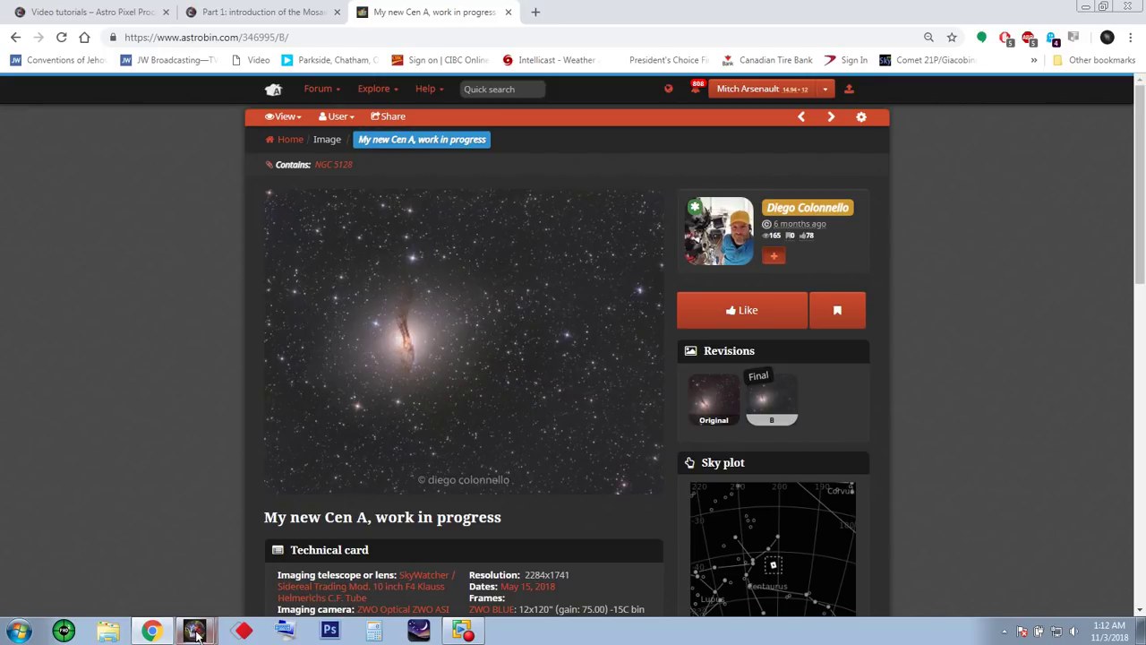
pyautogui.click(117, 631)
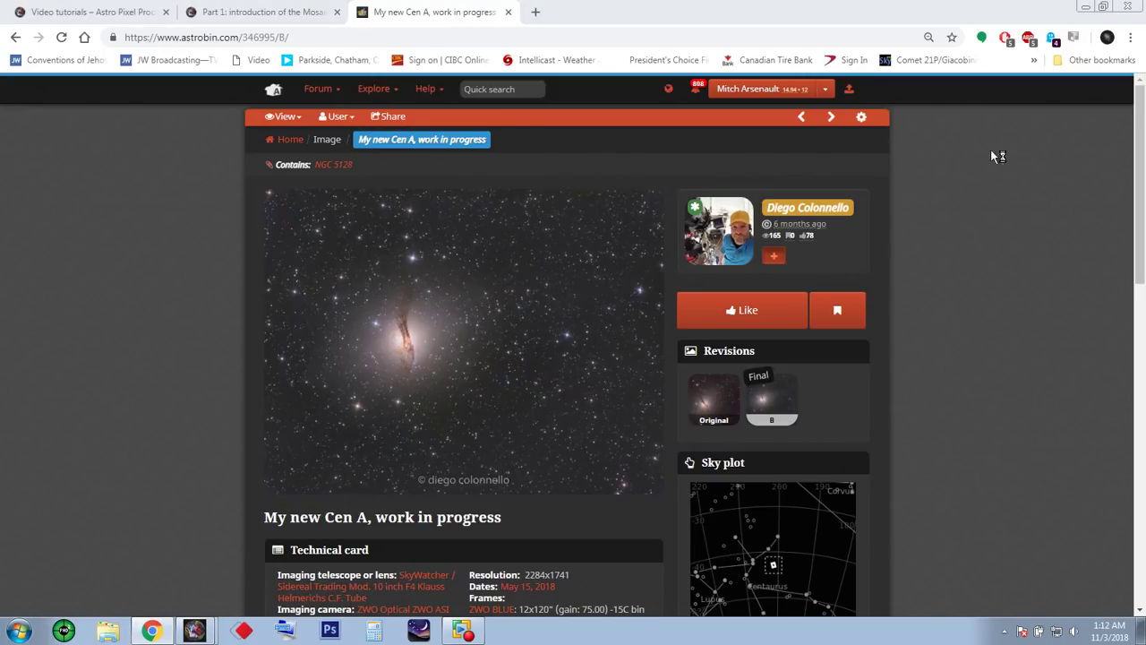
pyautogui.click(1086, 7)
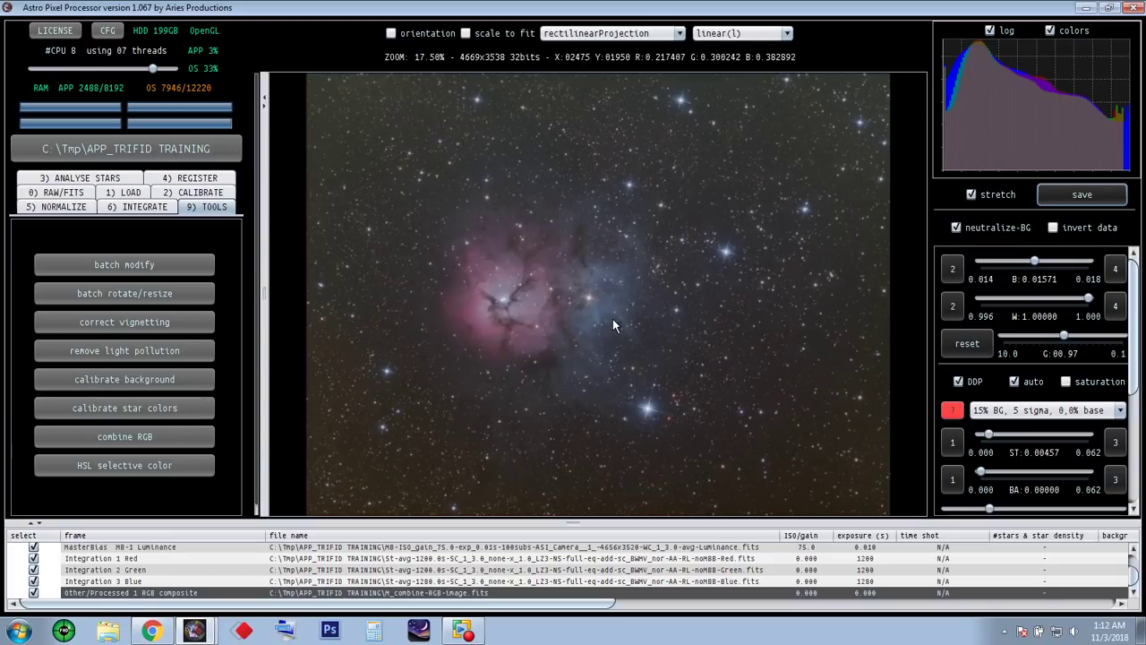